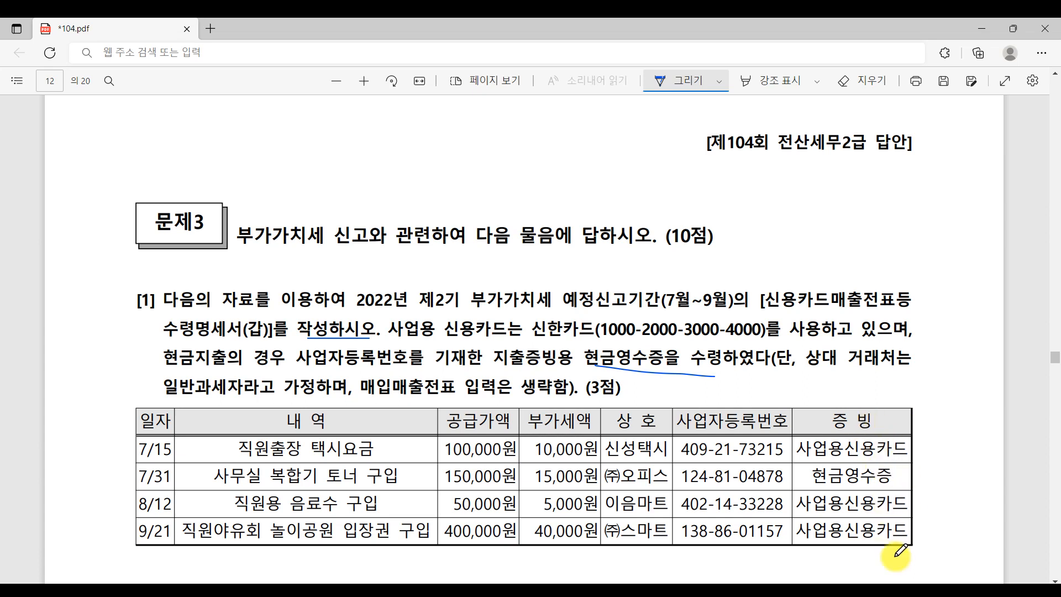
- Tick the 7/15, 7/31, 8/12 and 9/21 transactions in the PDF as reviewed
left_click_drag(914, 439, 940, 437)
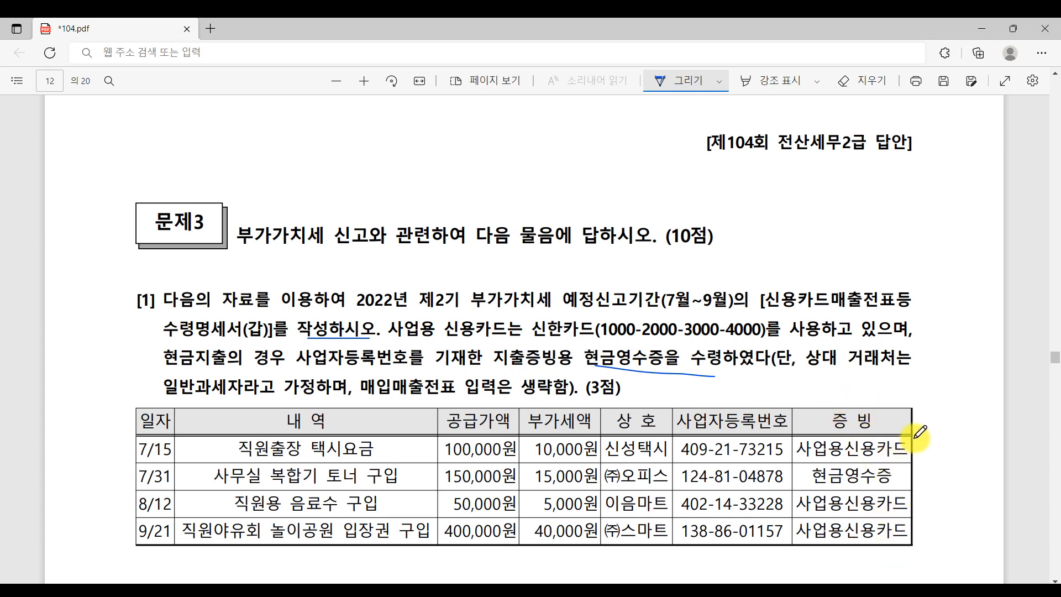
mouse_move(919, 472)
left_mouse_down()
mouse_move(943, 467)
mouse_move(943, 489)
left_mouse_up()
mouse_move(920, 535)
left_mouse_down()
mouse_move(927, 547)
mouse_move(954, 521)
left_mouse_up()
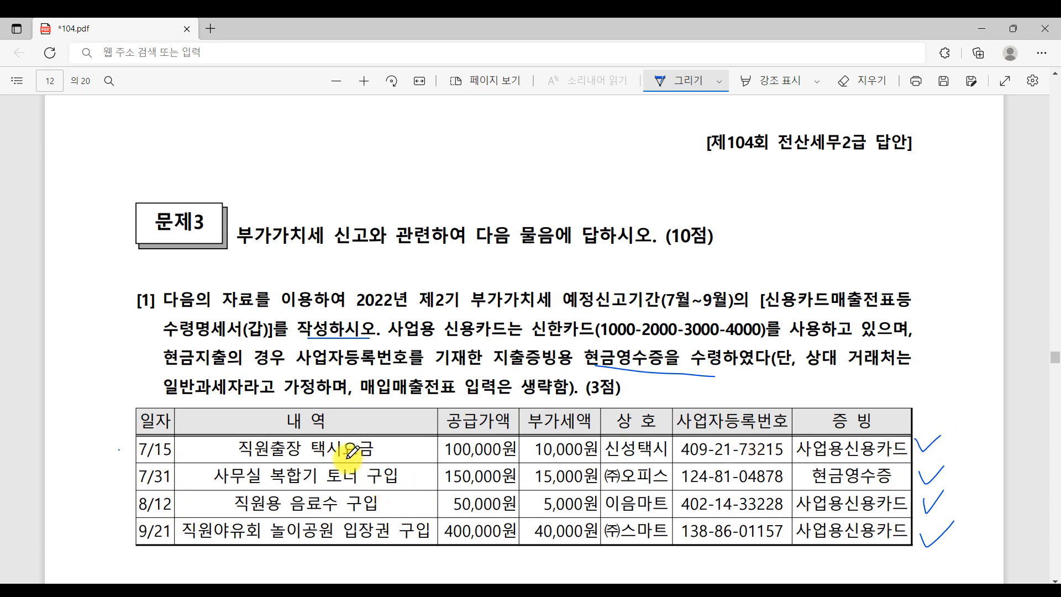
- Circle 택시 and 입장권 and strike through the 7/15 taxi and 9/21 park-ticket rows
left_click_drag(307, 450, 347, 450)
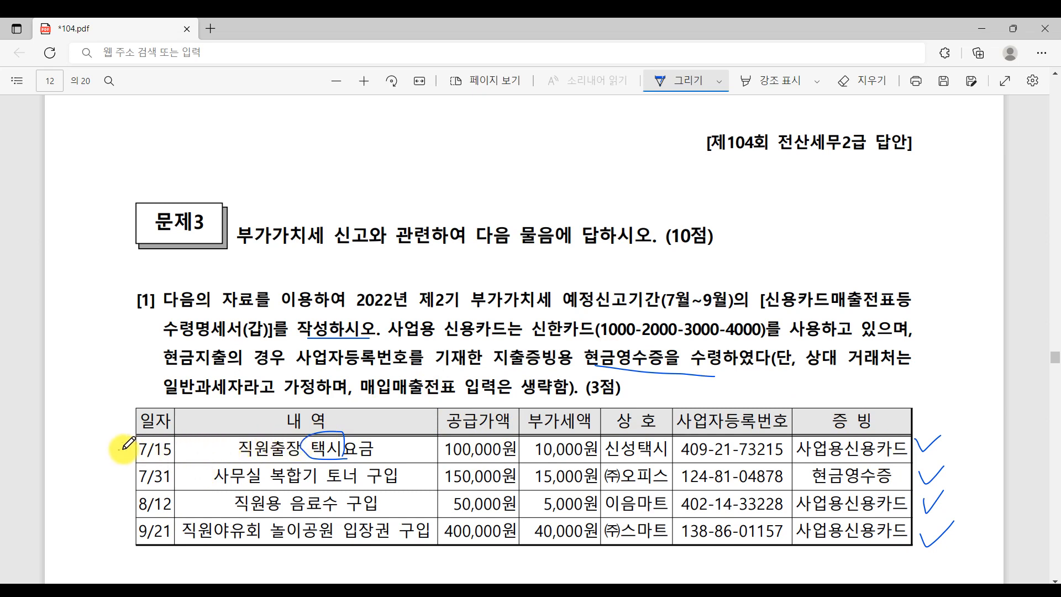
mouse_move(119, 450)
left_mouse_down()
mouse_move(977, 436)
mouse_move(749, 446)
mouse_move(105, 436)
mouse_move(849, 450)
left_mouse_up()
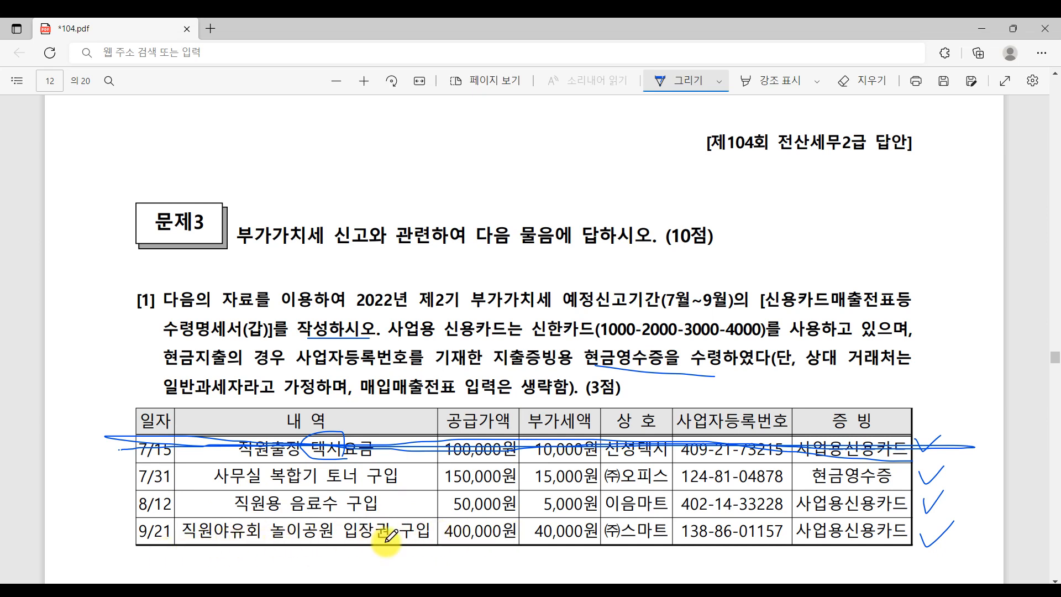
left_click_drag(117, 529, 952, 523)
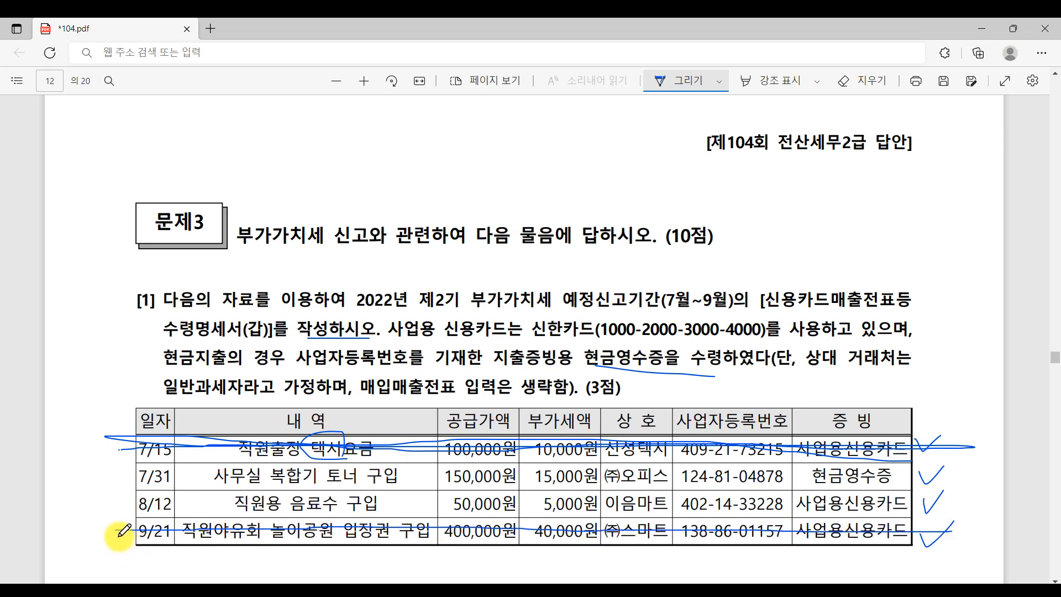
mouse_move(261, 529)
left_mouse_down()
mouse_move(394, 547)
mouse_move(356, 532)
mouse_move(401, 539)
left_mouse_up()
left_click_drag(521, 531, 915, 521)
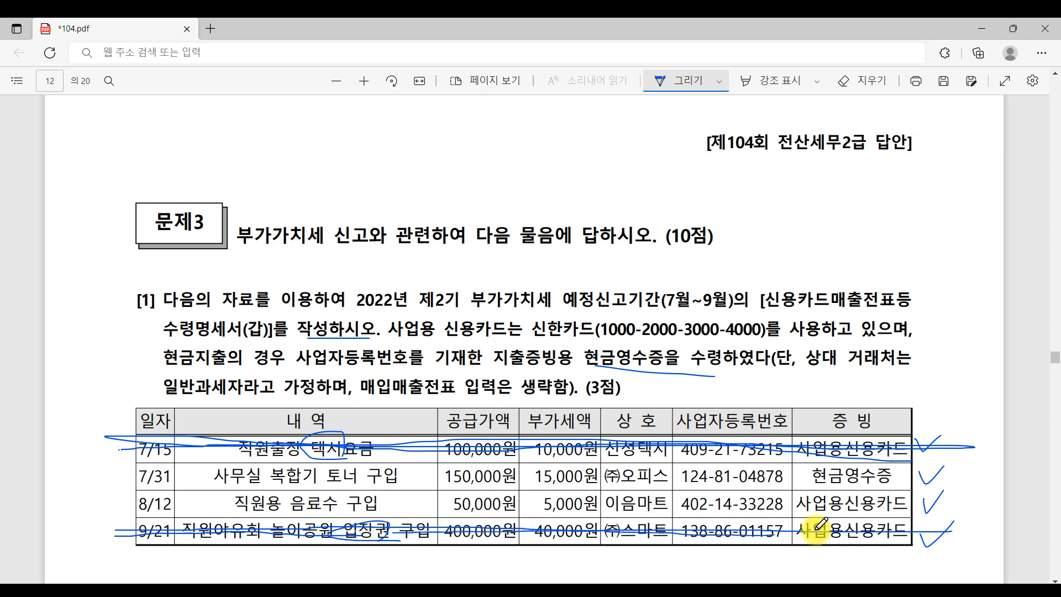
- In the Paint notes, circle 택시 and 입장권발행업자 among the excluded items
left_click(222, 591)
left_click(50, 562)
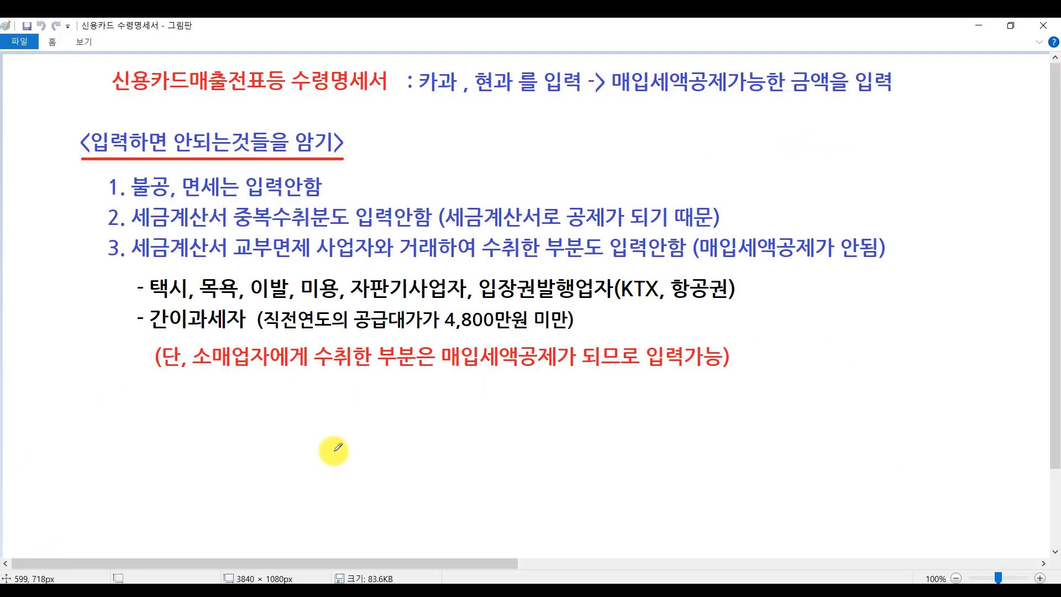
left_click_drag(148, 305, 180, 298)
mouse_move(497, 294)
left_mouse_down()
mouse_move(490, 283)
mouse_move(559, 270)
mouse_move(561, 291)
mouse_move(572, 287)
left_mouse_up()
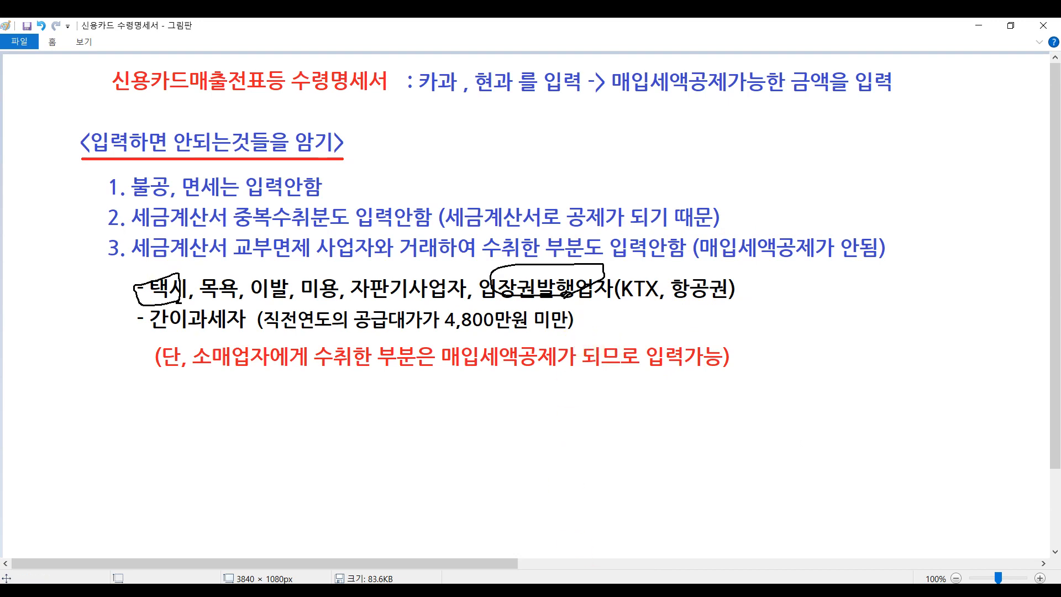
- Back in the PDF, mark ㈜오피스 and bracket the 7/31 and 8/12 rows to enter
key("alt+Tab")
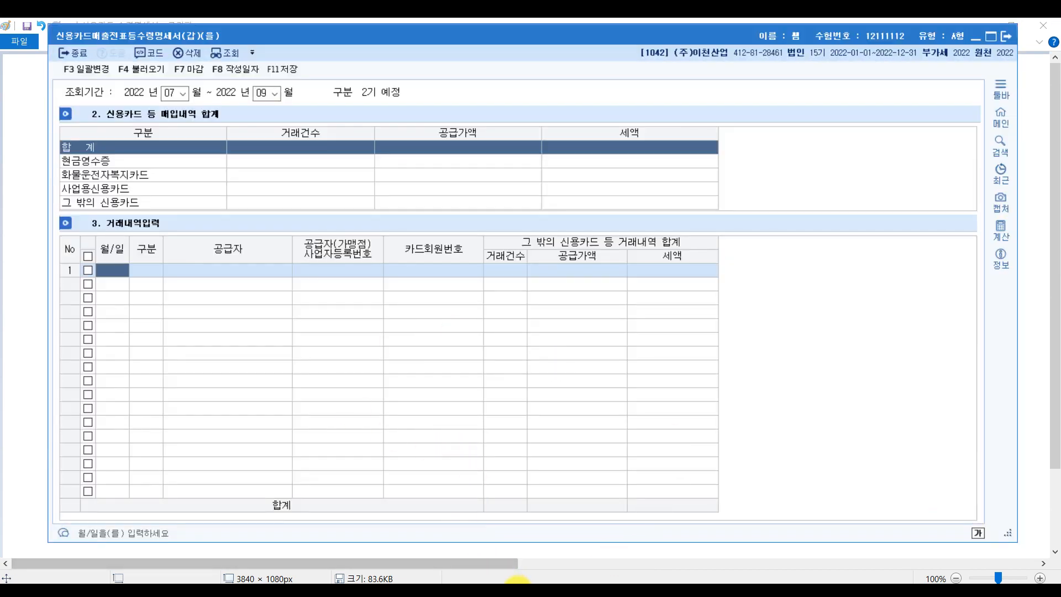
key("alt+Tab")
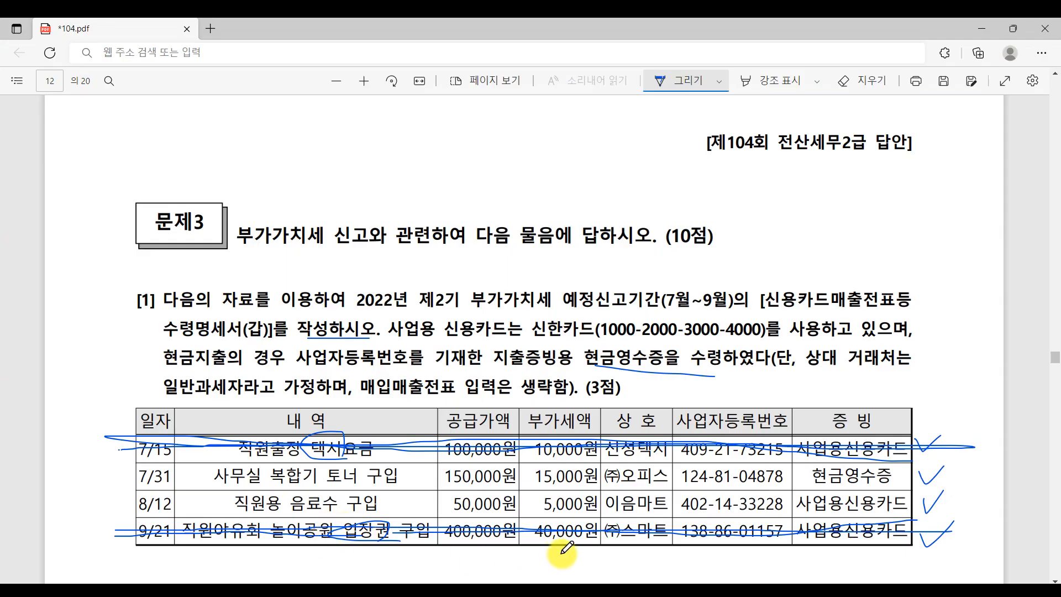
mouse_move(674, 483)
left_mouse_down()
mouse_move(608, 480)
mouse_move(647, 500)
mouse_move(603, 503)
mouse_move(683, 495)
mouse_move(653, 522)
left_mouse_up()
left_click_drag(139, 474, 140, 506)
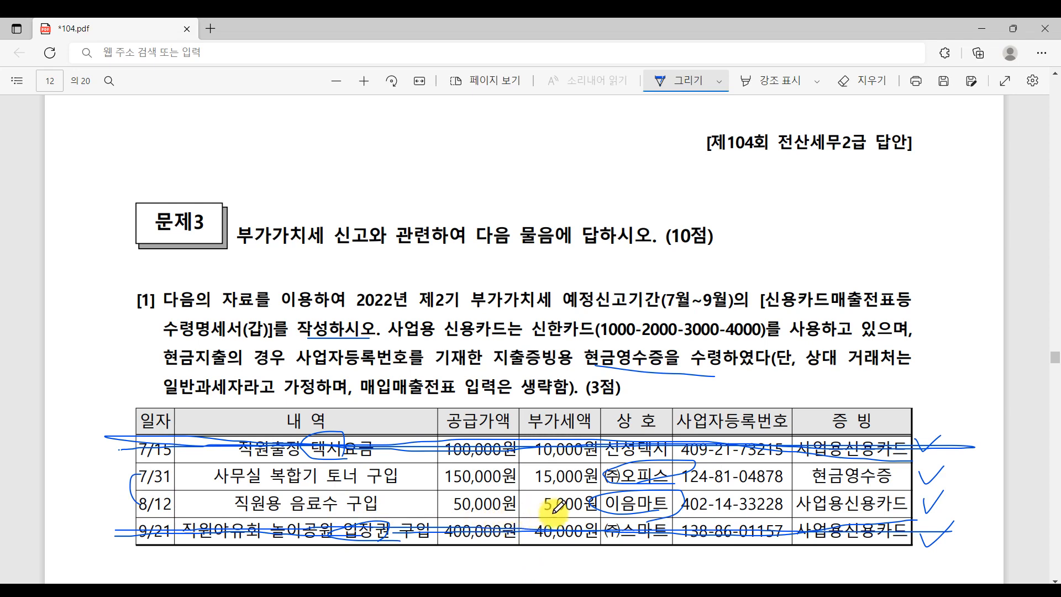
- Start row 1 of the statement dated 07-31 as a cash-receipt transaction
mouse_move(564, 591)
left_click(561, 539)
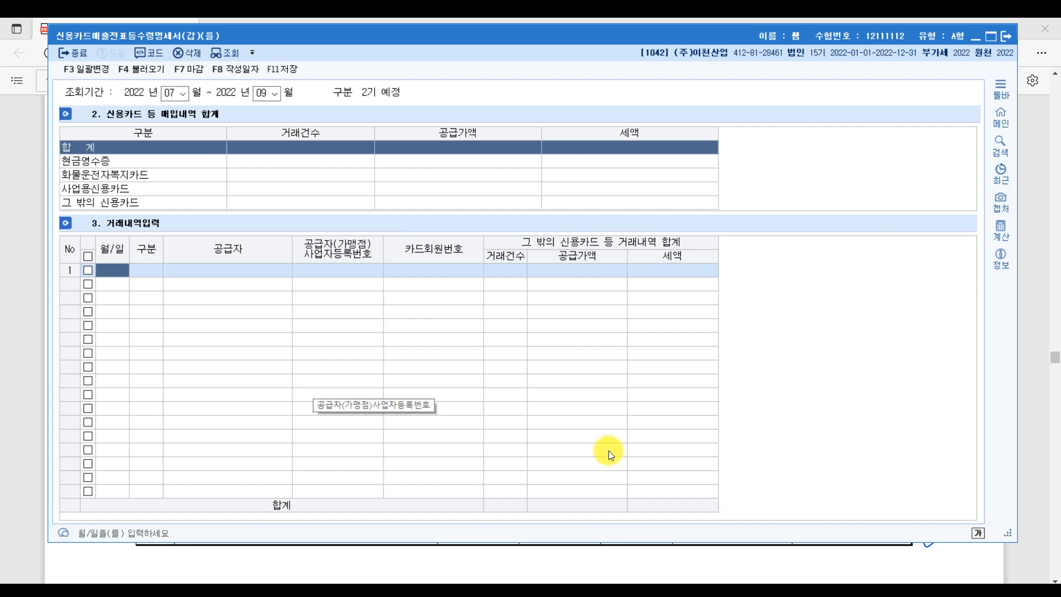
type("73-1")
key("Return")
key("Return")
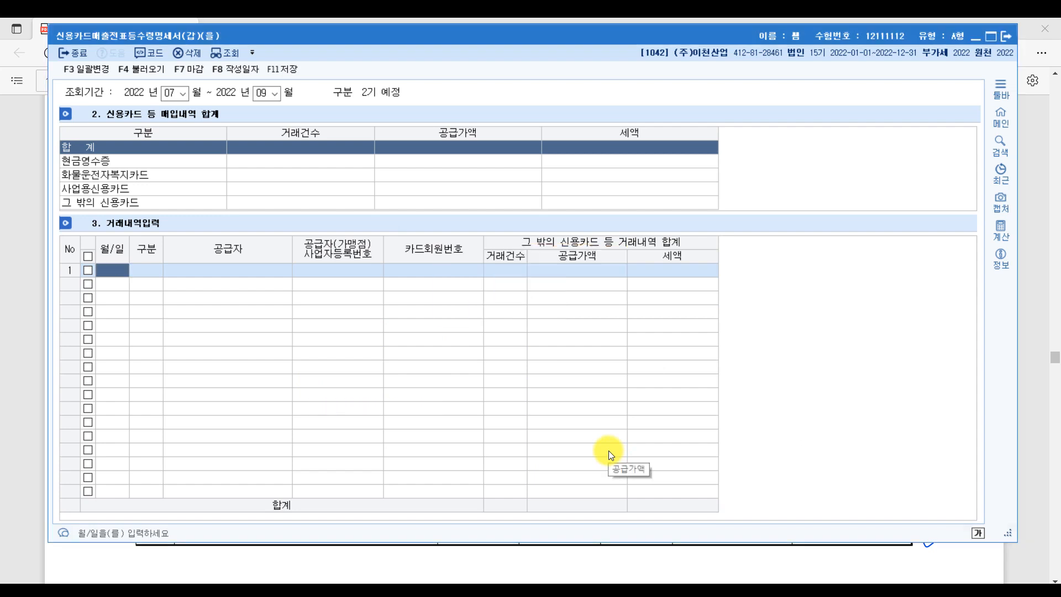
type("0731")
key("Return")
key("Return")
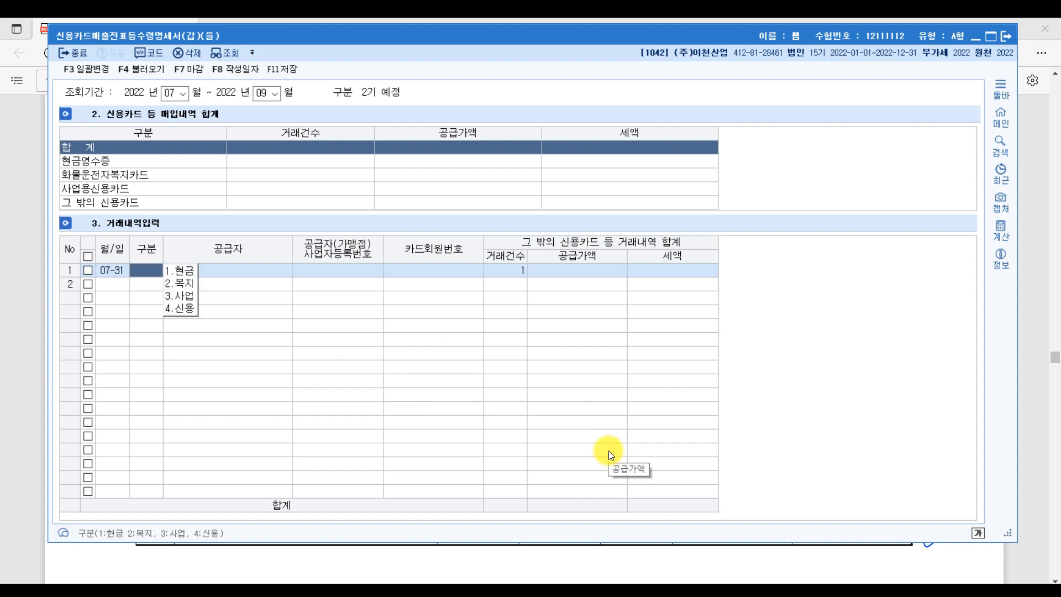
type("1")
key("Return")
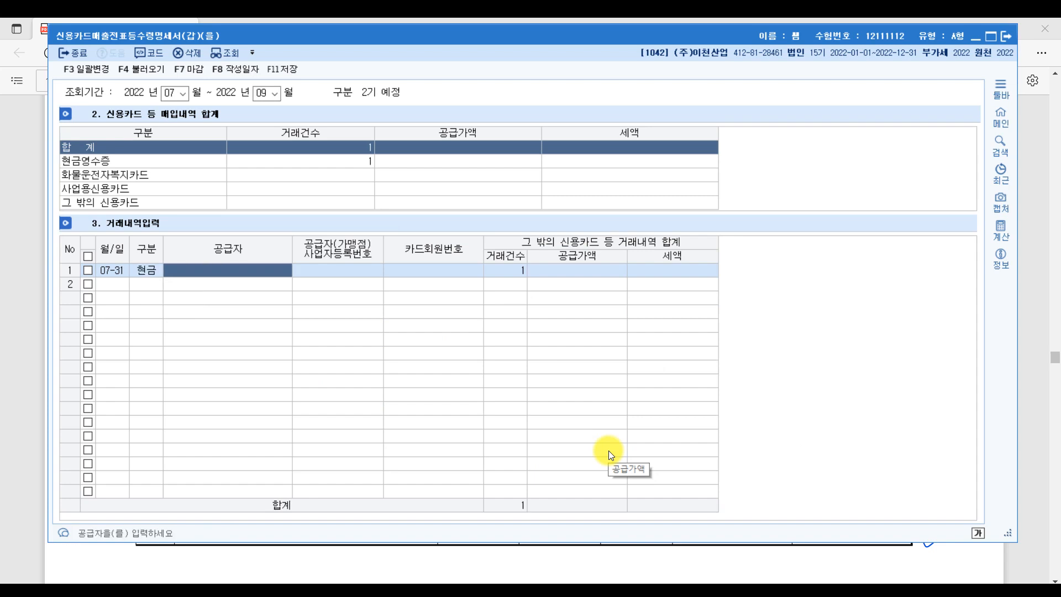
- Give row 1 supplier (주)오피스, a blank card number and a 150,000 supply value
key("F2")
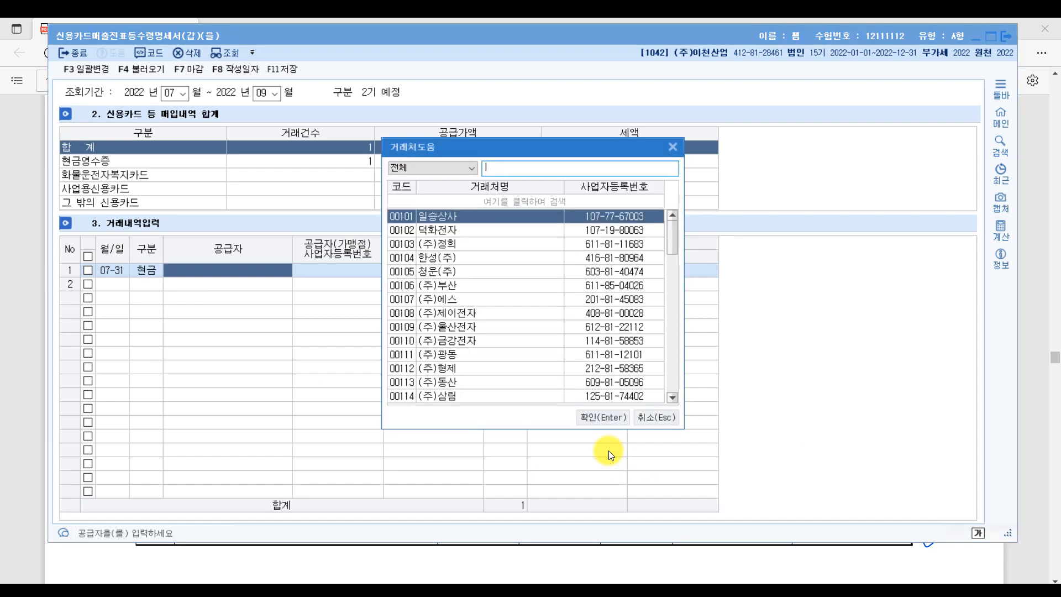
type("오피")
key("Return")
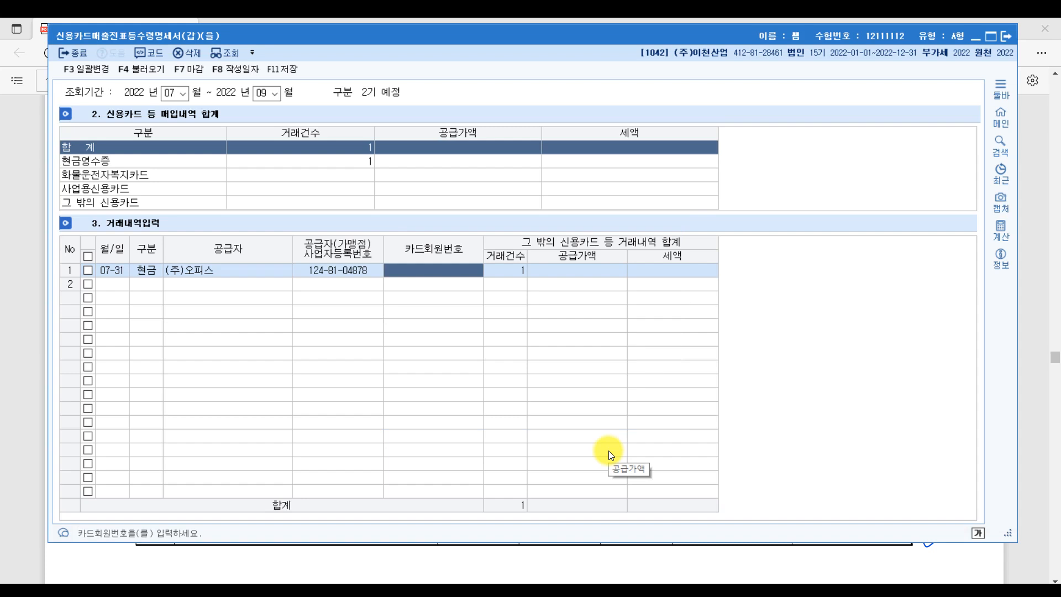
key("F2")
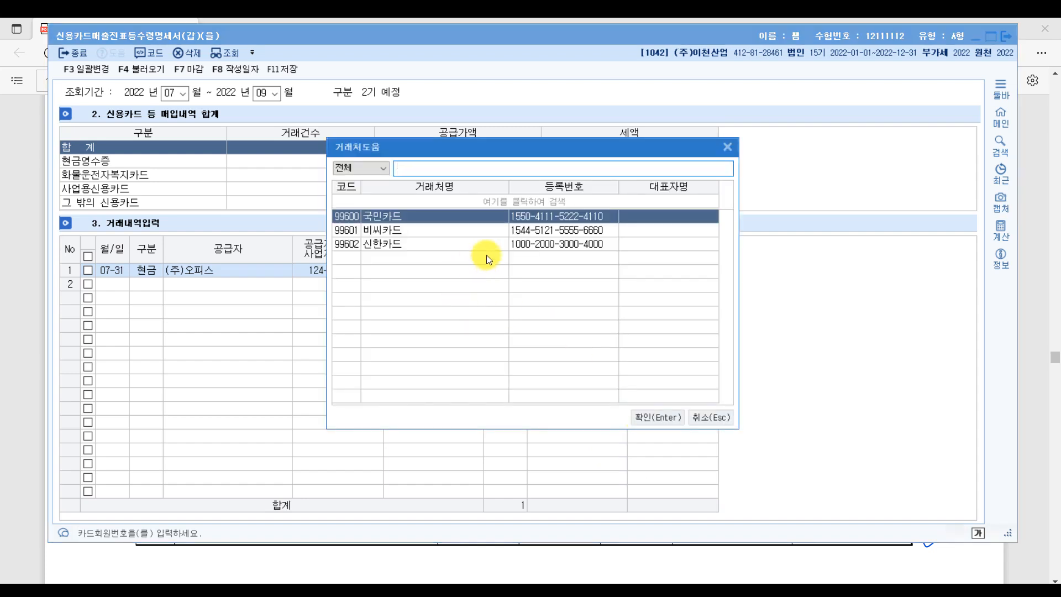
left_click(507, 244)
double_click(388, 239)
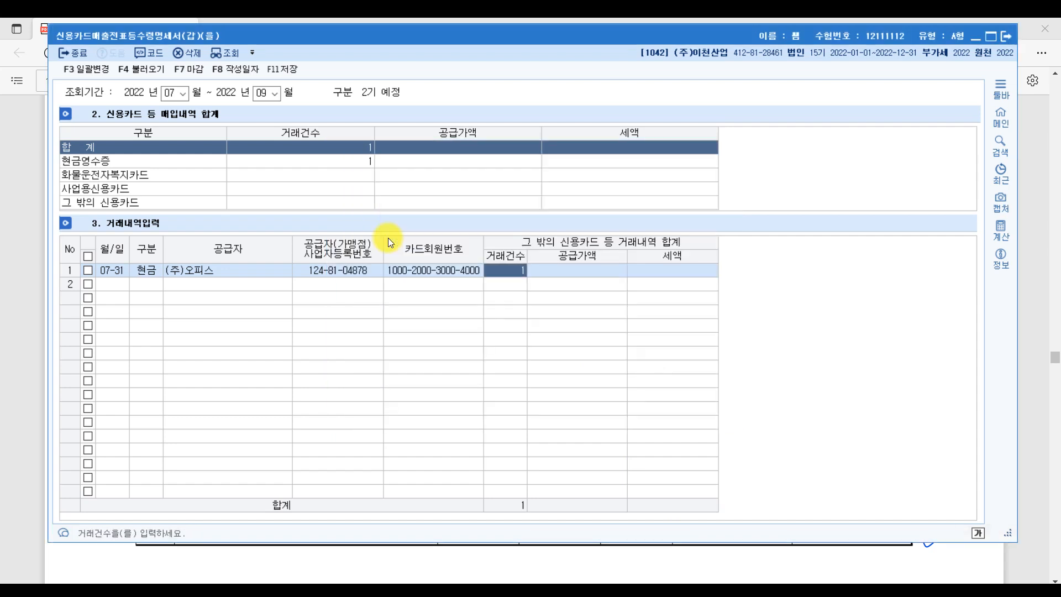
left_click(436, 269)
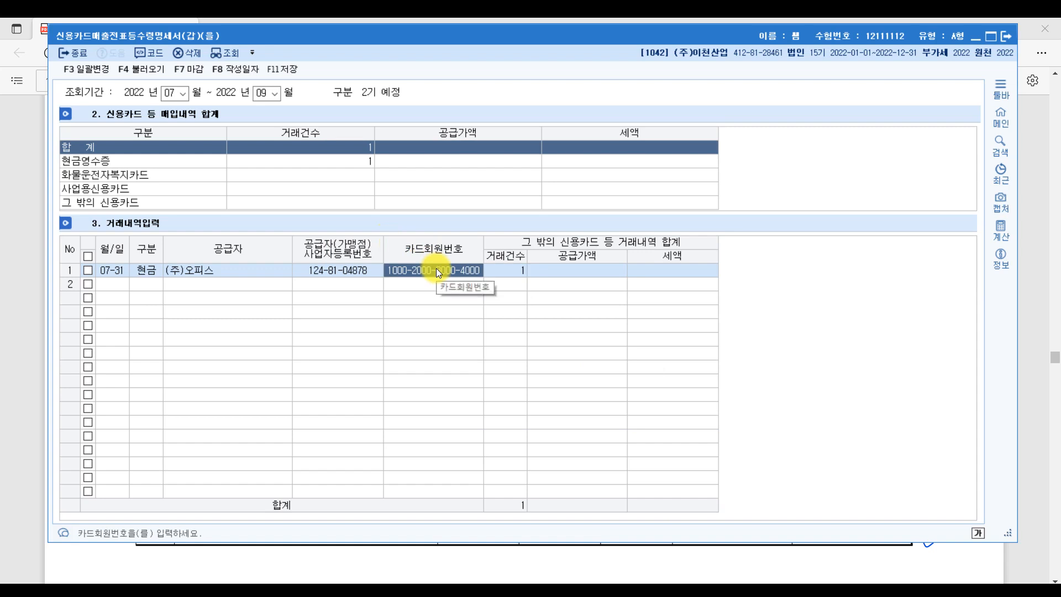
key("Delete")
key("Return")
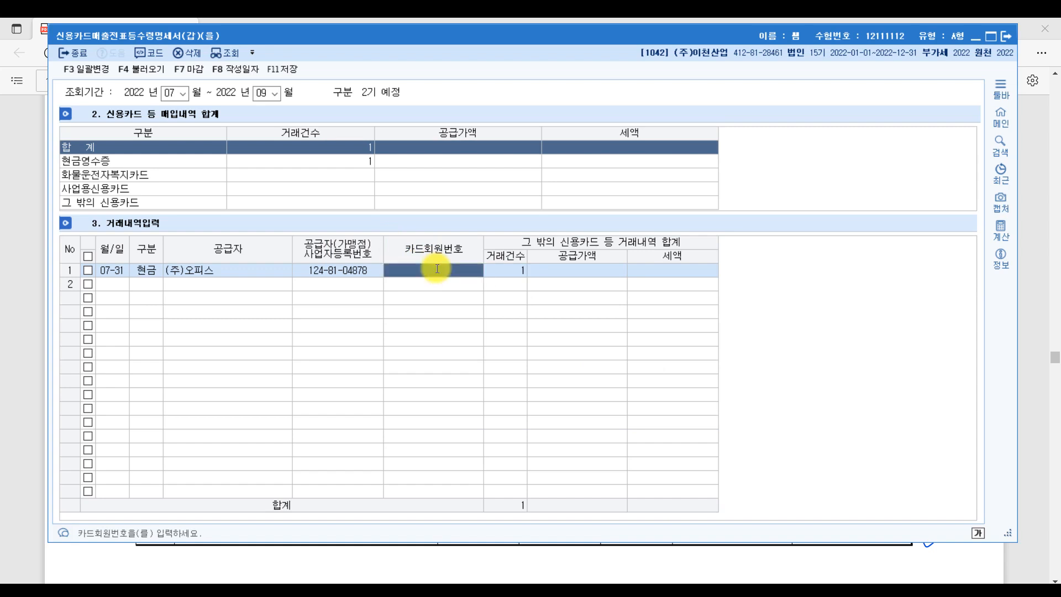
left_click(563, 269)
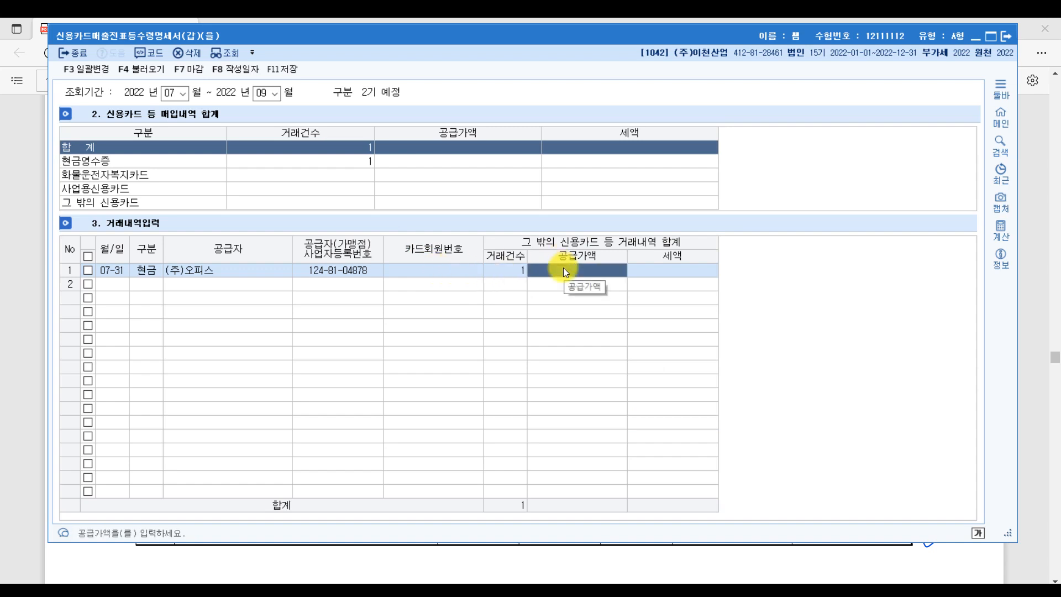
type("1500000")
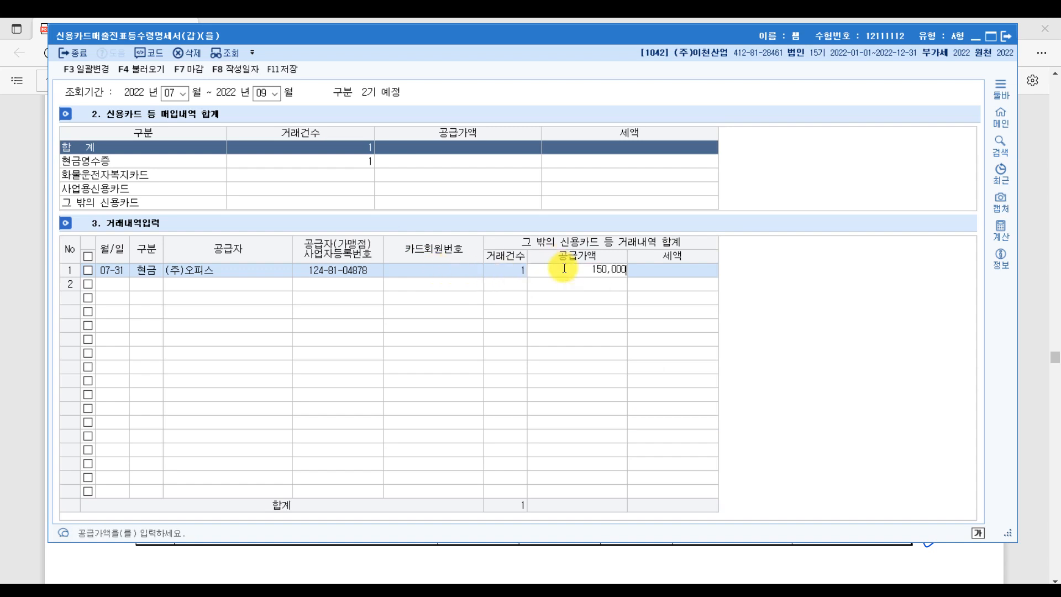
key("Return")
key("Return")
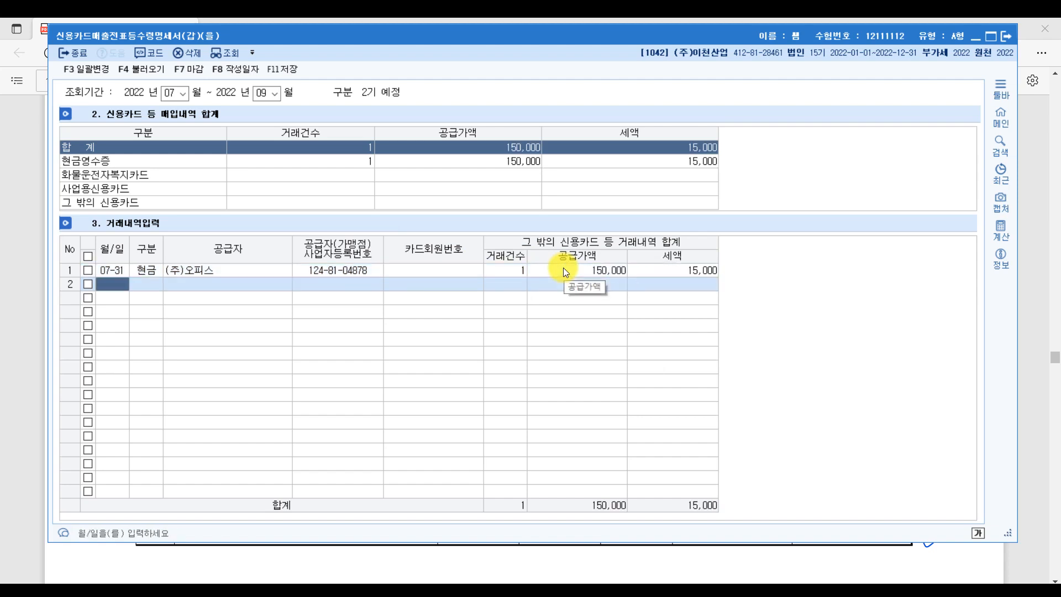
- Add row 2 dated 08-12 as a business credit card purchase from 이음마트
type("0812")
key("Return")
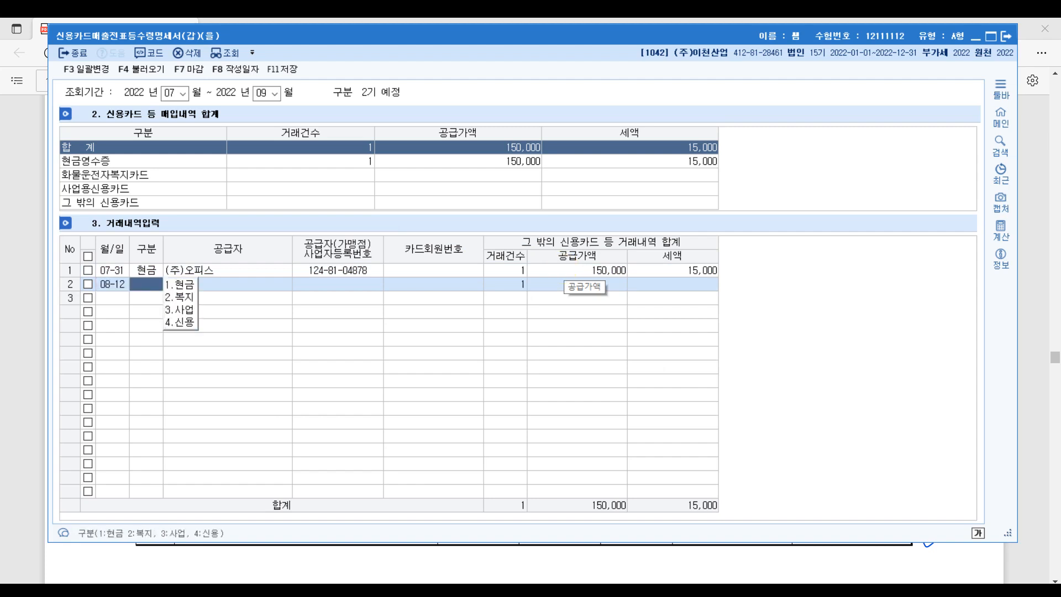
left_click(175, 310)
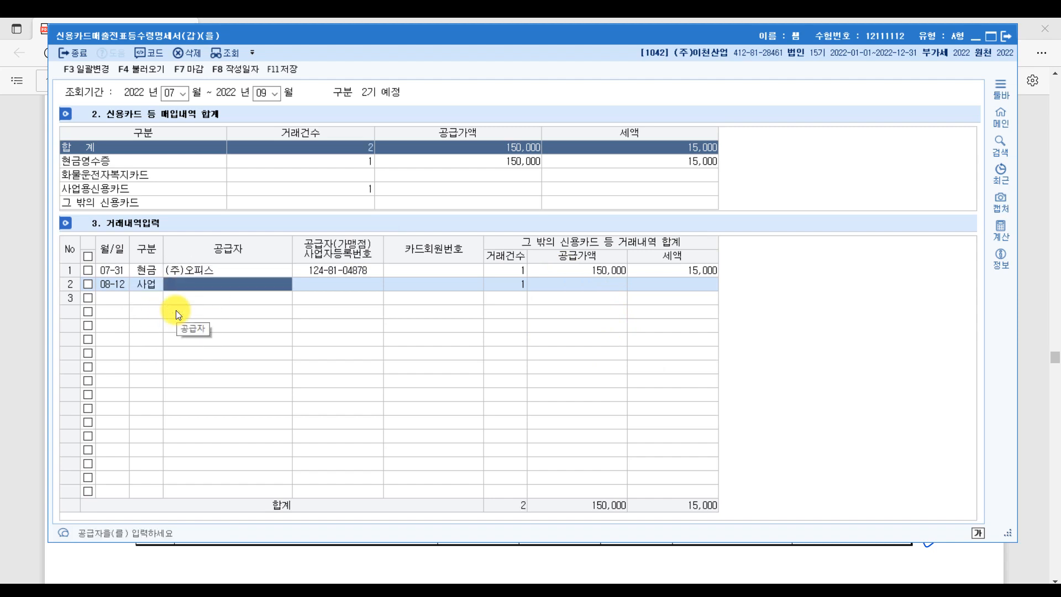
key("F2")
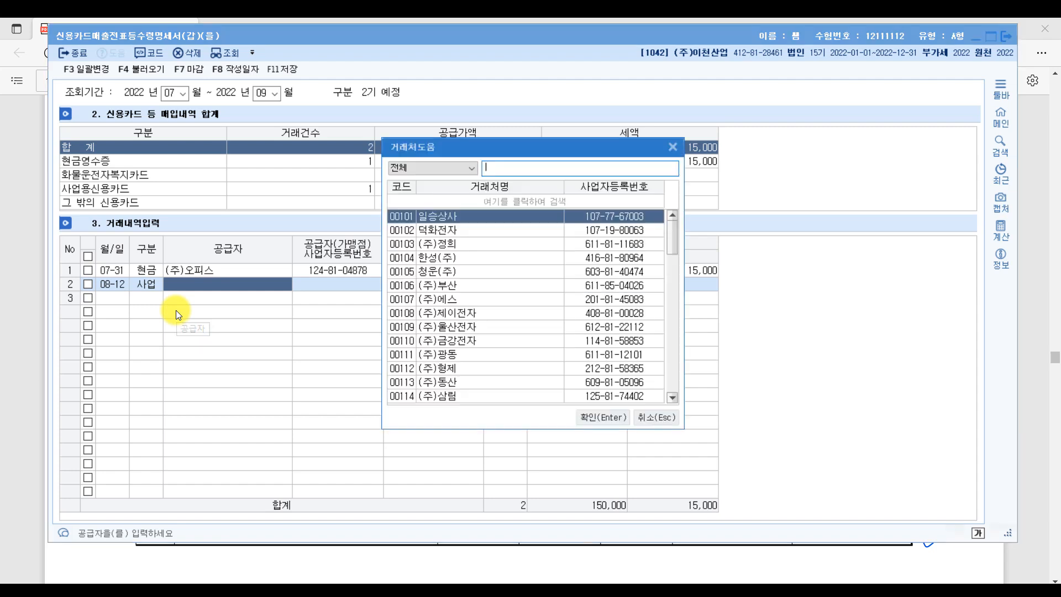
type("이음")
key("Return")
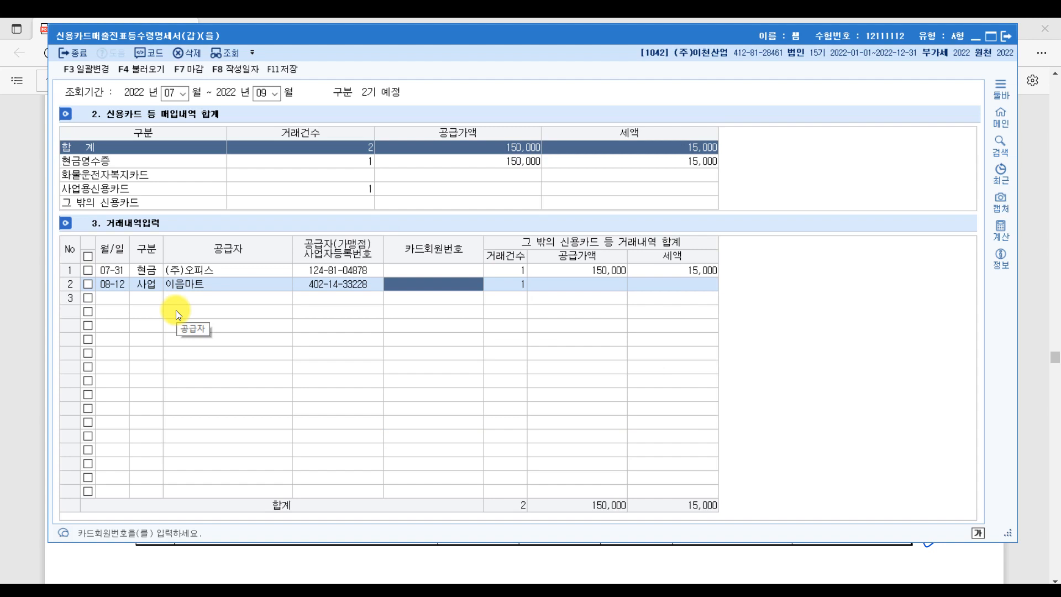
- Set row 2's card to 신한카드 with a 50,000 supply value, then close to save
key("F2")
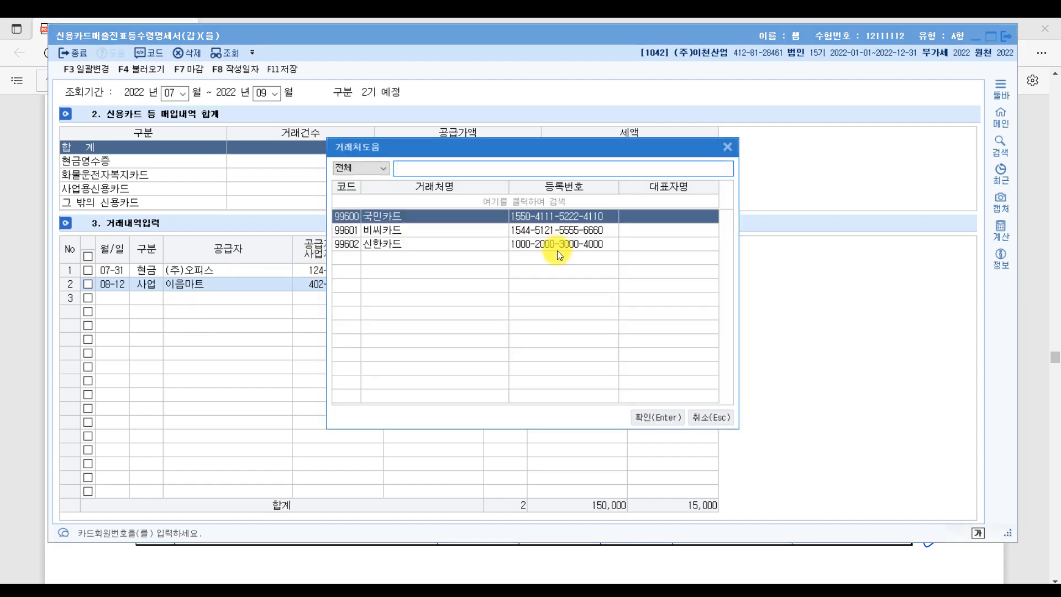
left_click(564, 244)
key("Return")
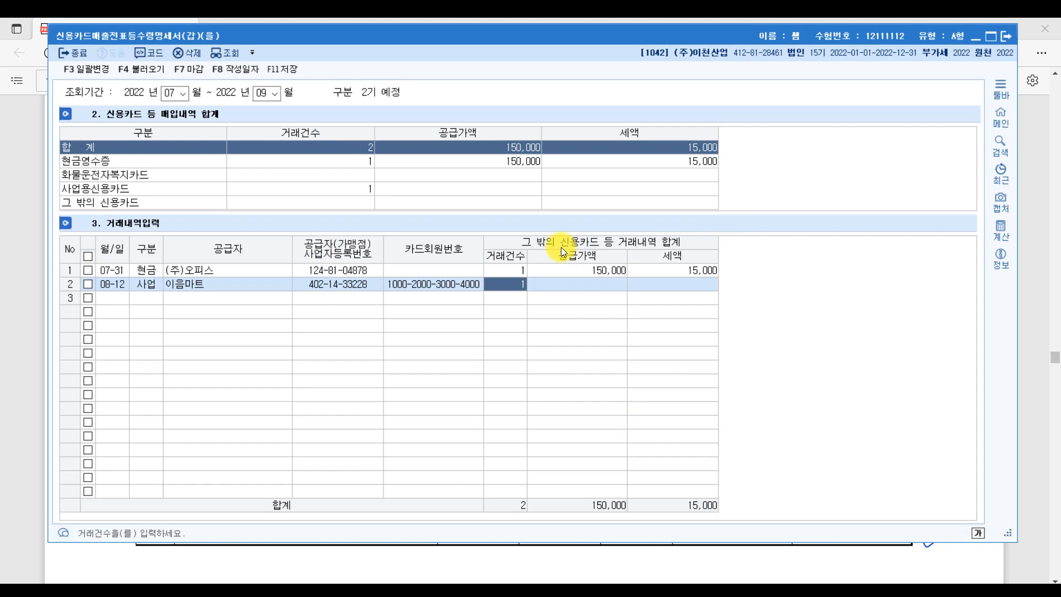
key("Return")
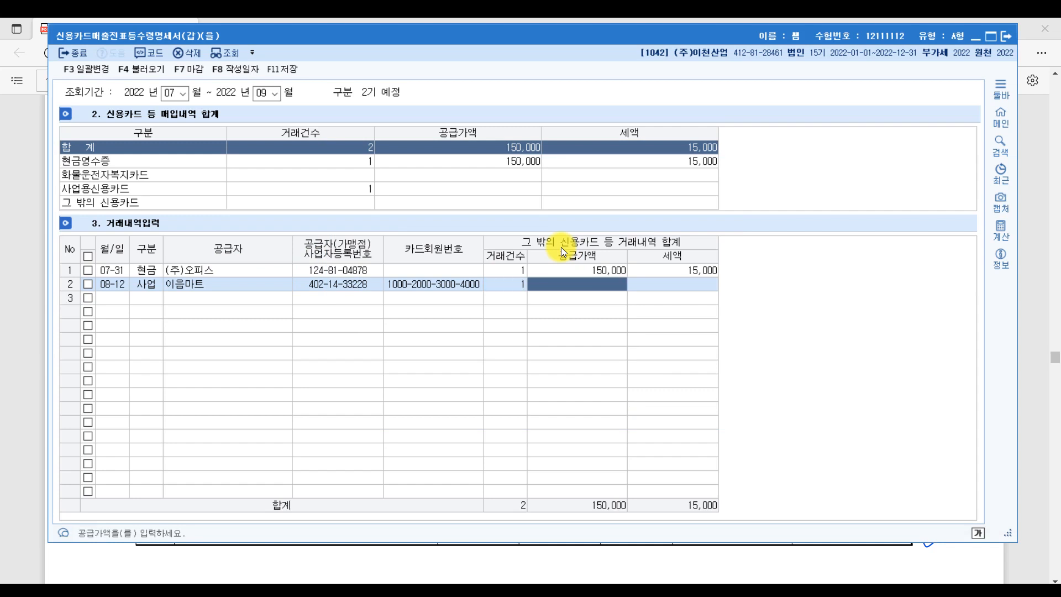
type("40")
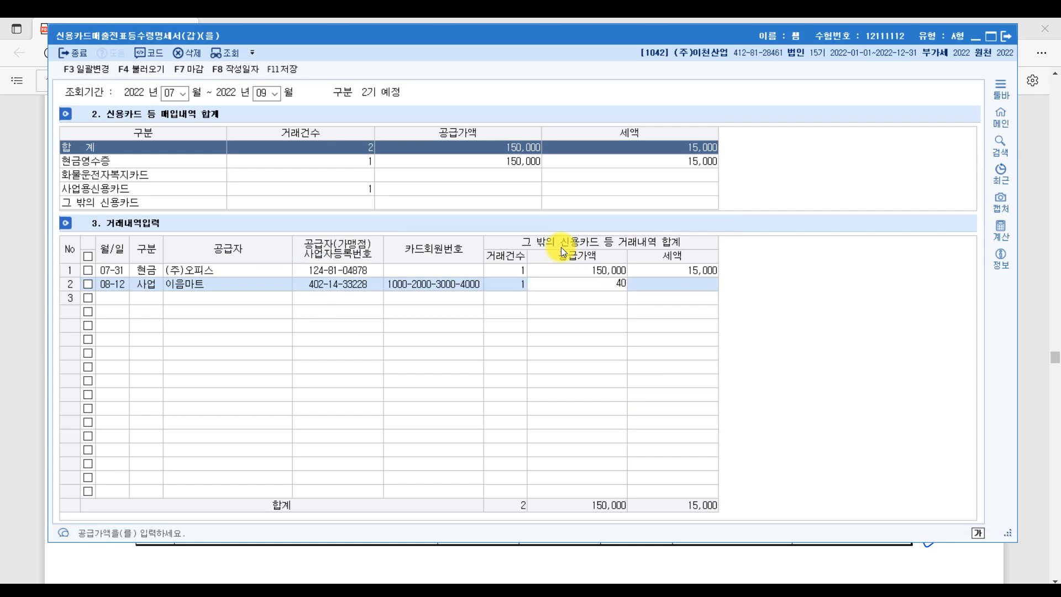
key("BackSpace")
key("BackSpace")
type("50")
key("Return")
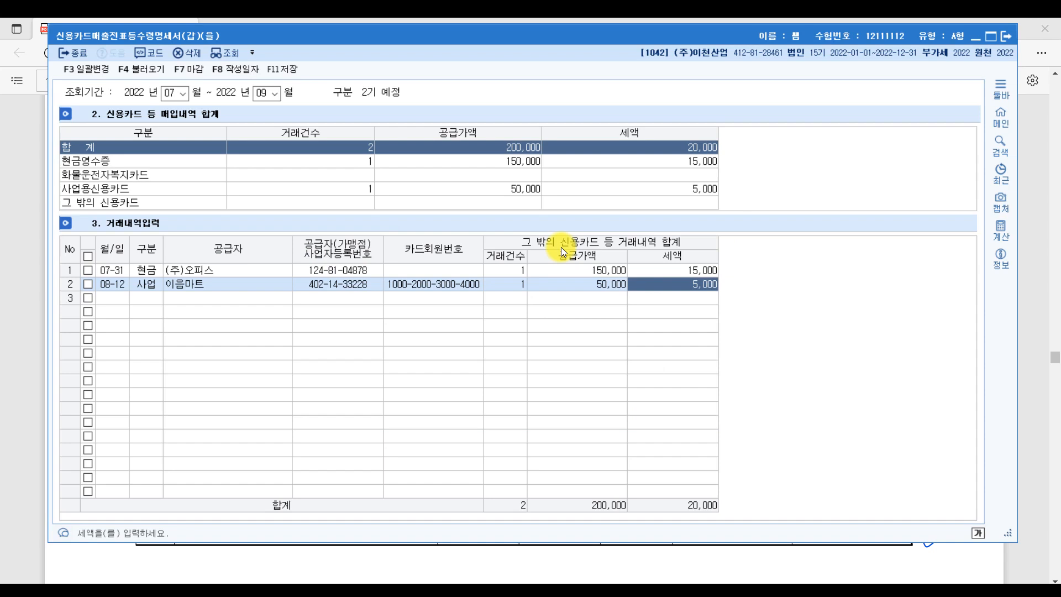
key("Escape")
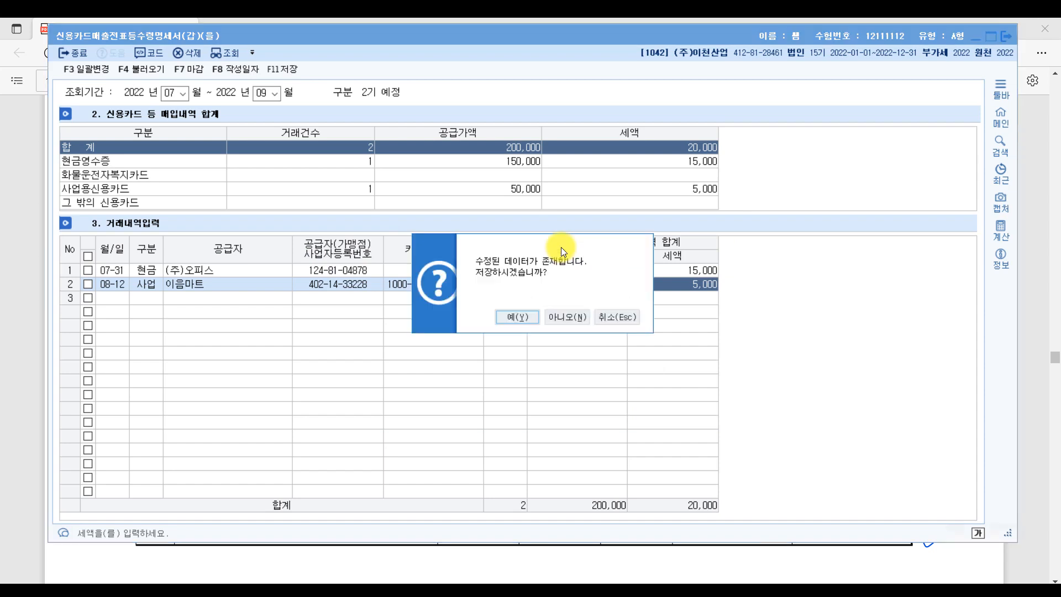
- Confirm the KcLep save, then underline problem 2's key phrases and write 10,000 under the e-filing note
left_click(519, 318)
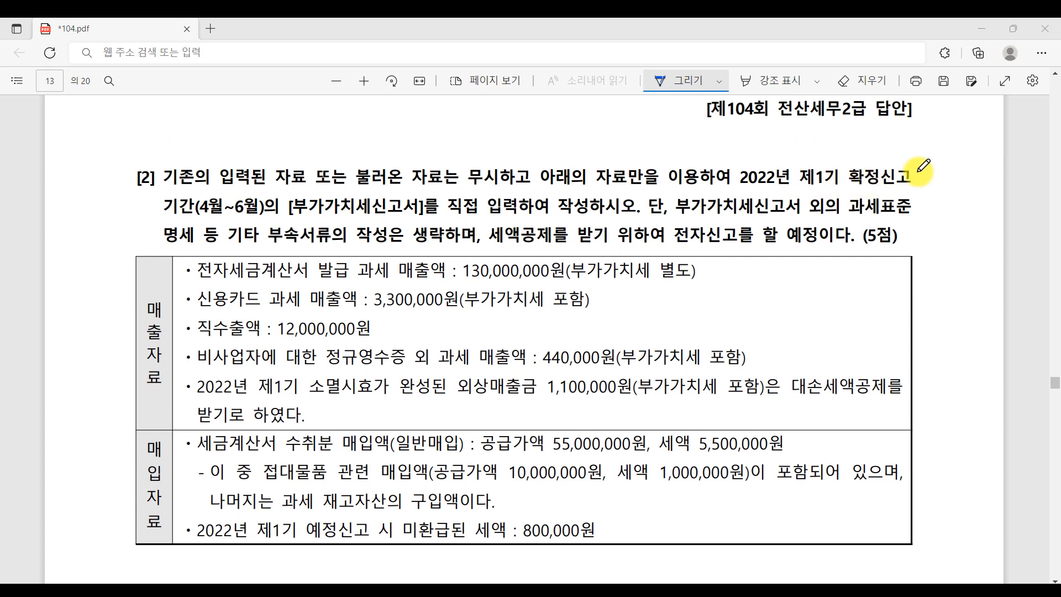
left_click_drag(446, 213, 604, 212)
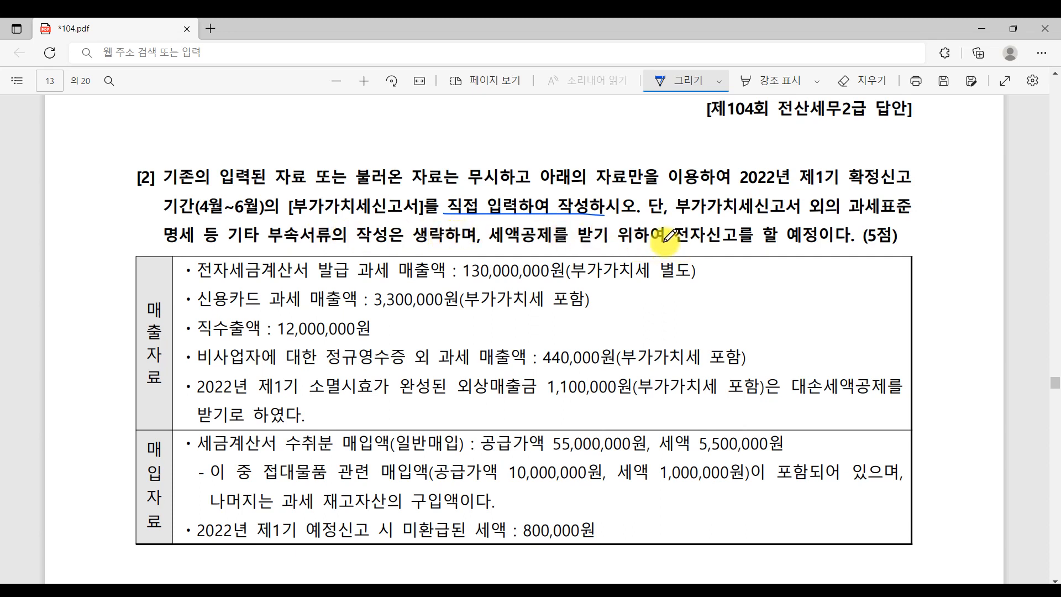
left_click_drag(664, 242, 844, 244)
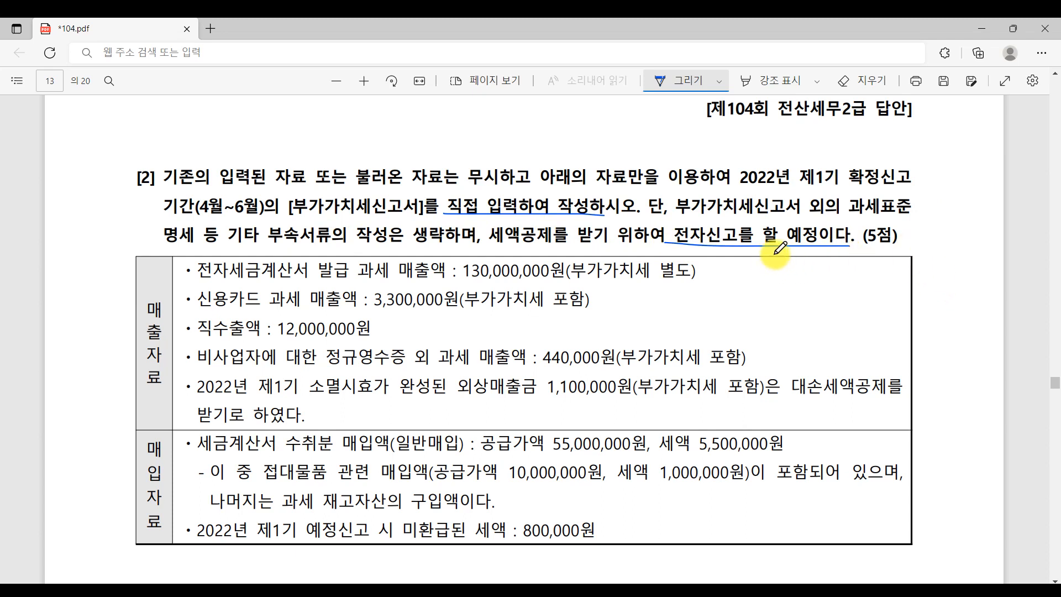
mouse_move(786, 245)
left_mouse_down()
mouse_move(786, 264)
mouse_move(796, 251)
left_mouse_up()
left_click_drag(802, 259, 843, 255)
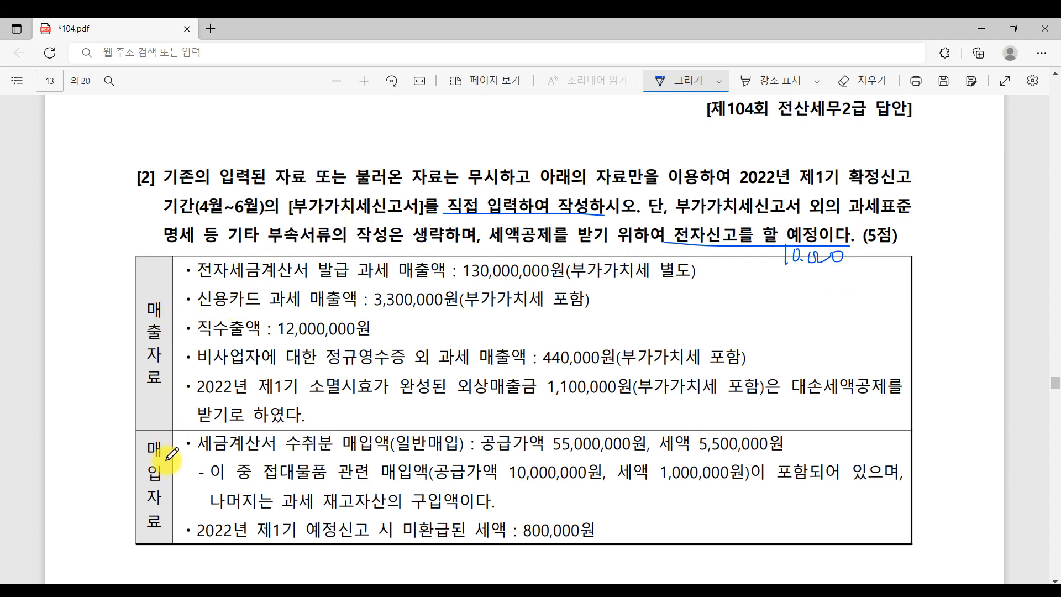
- Open the 부가가치세신고서 for the April–June reporting period
left_click(486, 581)
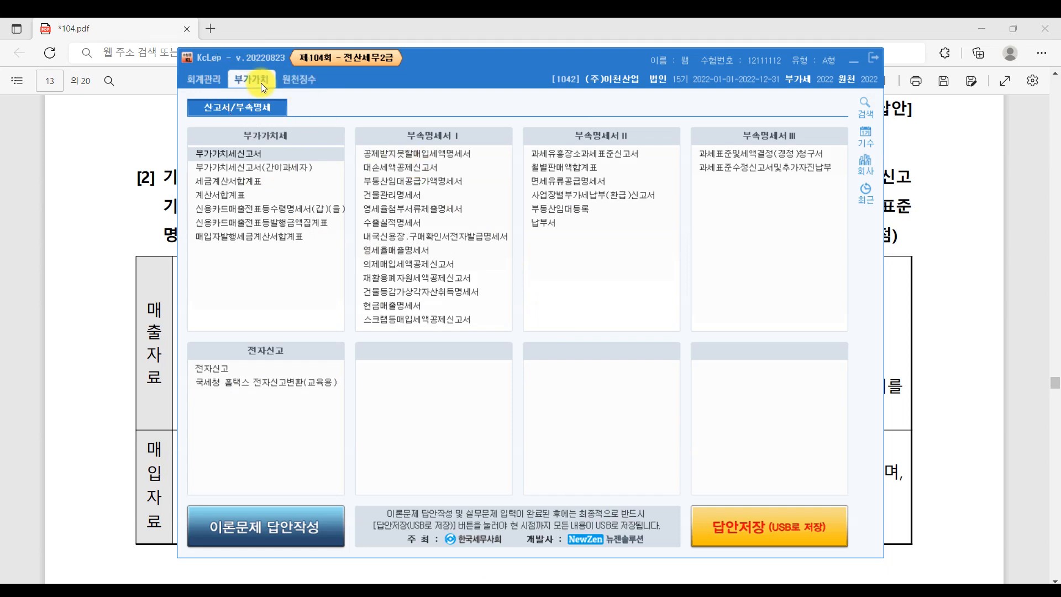
left_click(245, 156)
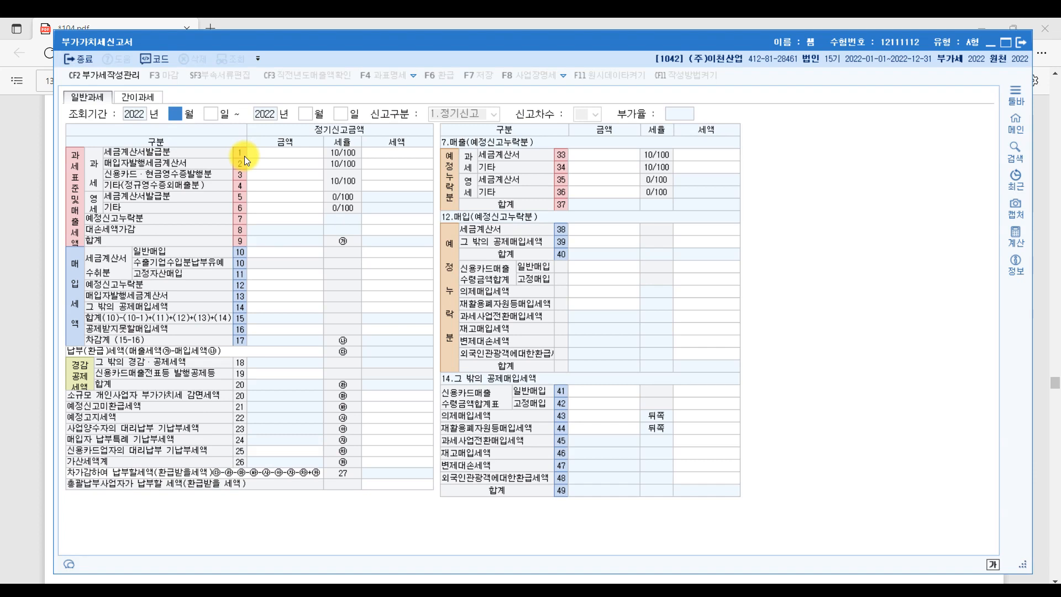
type("4")
key("Return")
key("Return")
key("Return")
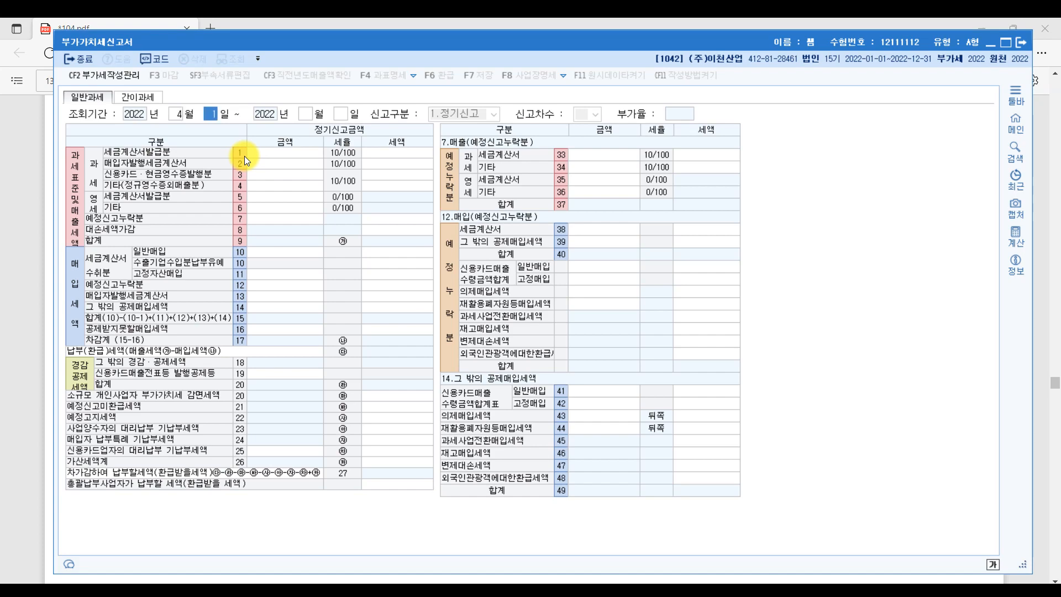
key("Return")
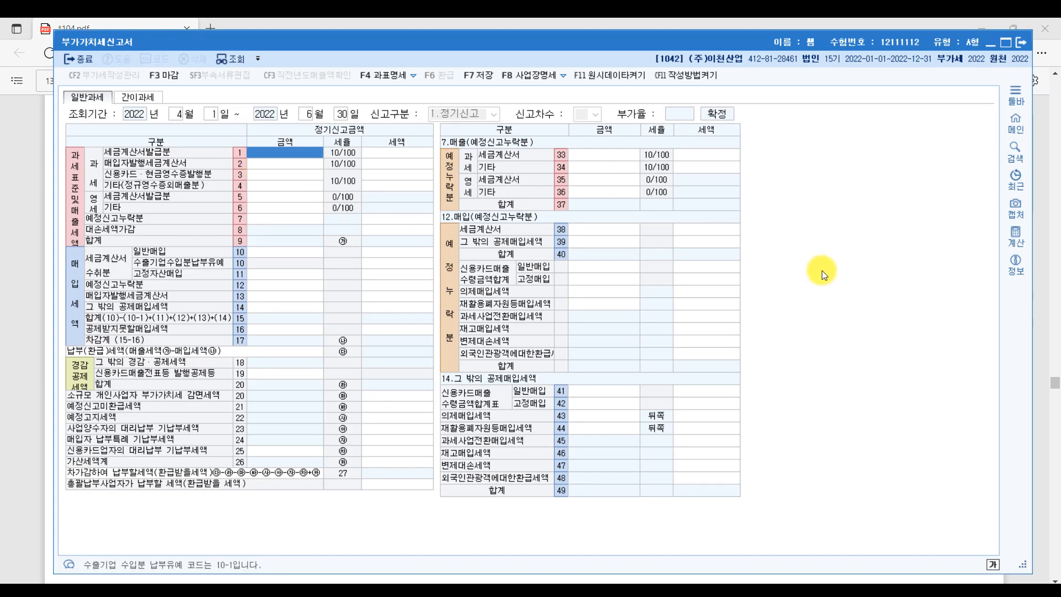
- Enter a 10,000 e-filing tax credit in the other deductions, correcting a mistyped amount
left_click(406, 428)
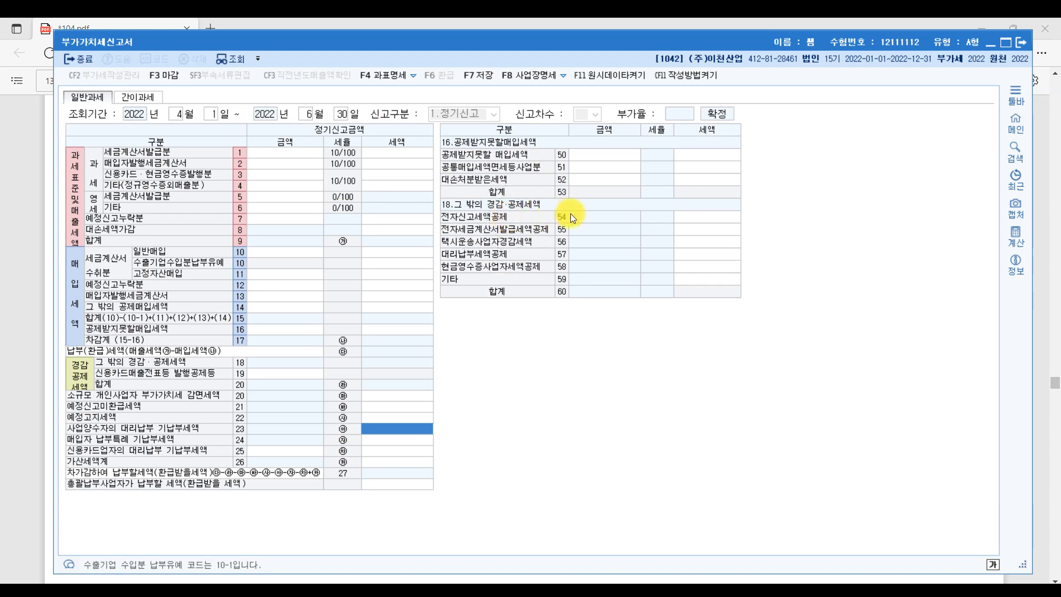
left_click(686, 218)
type("10000000")
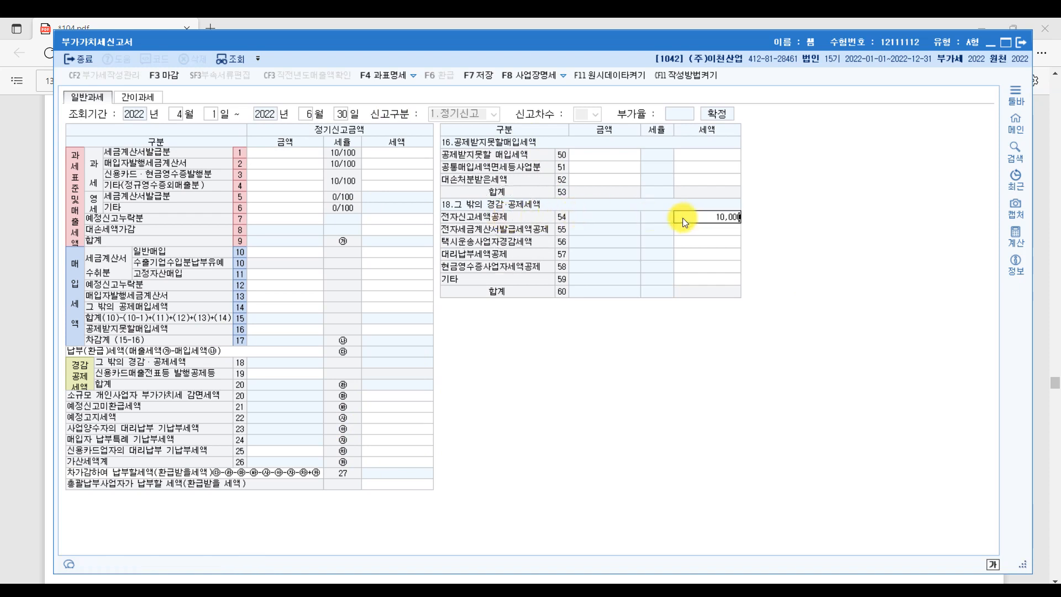
key("Return")
left_click(682, 218)
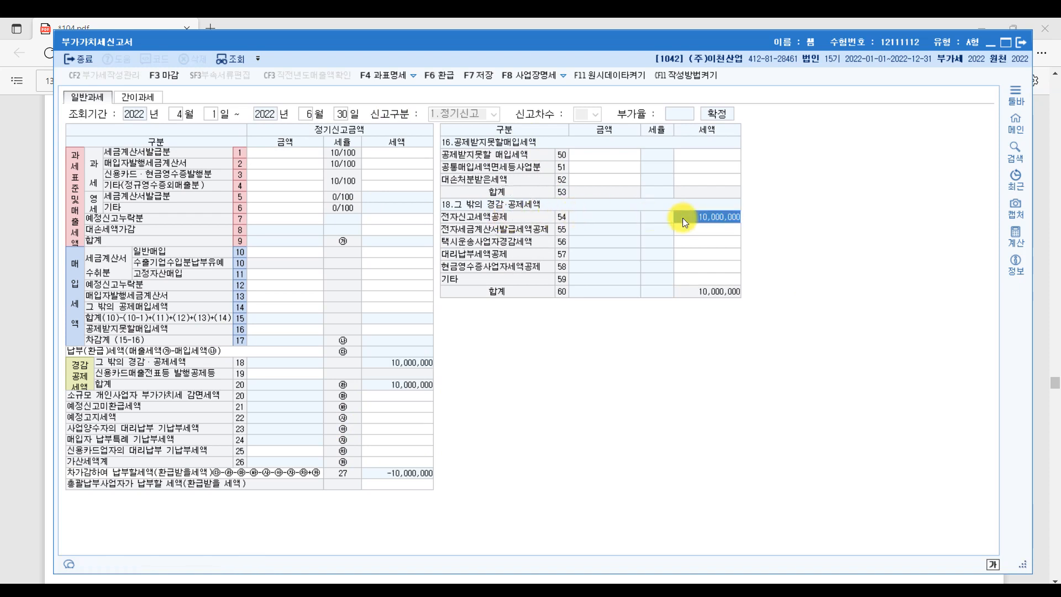
type("10000")
key("Return")
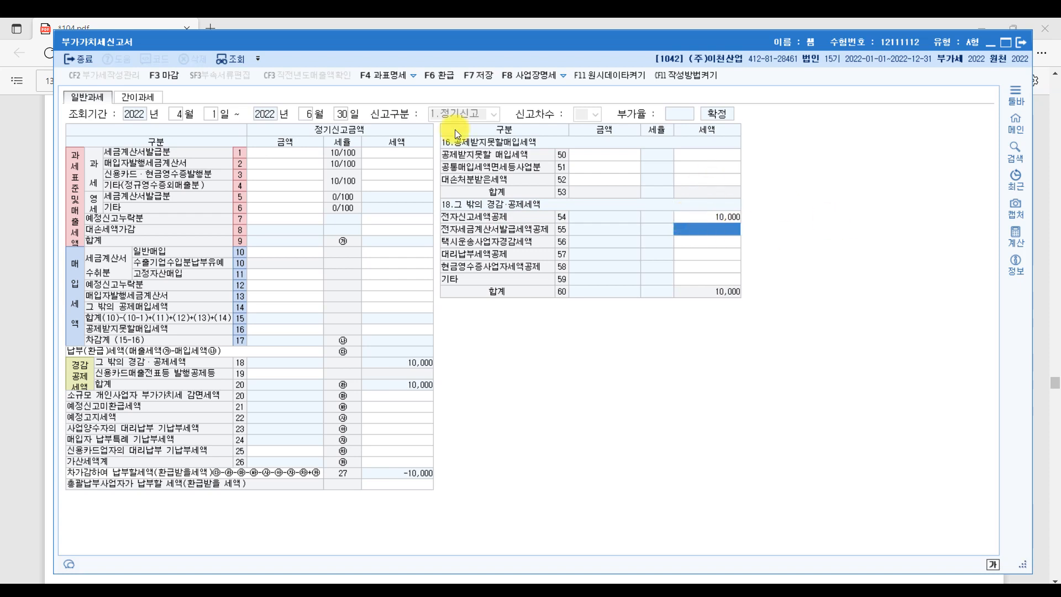
- Enter 130,000,000 e-invoice sales on line 1 and 3,000,000 card sales on line 3
left_click(263, 155)
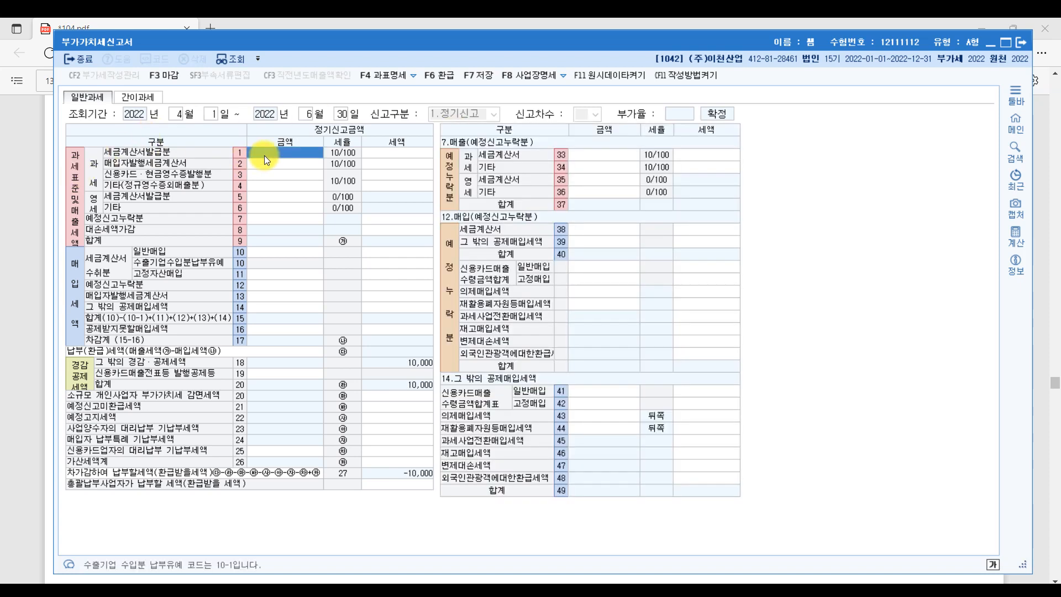
left_click(538, 590)
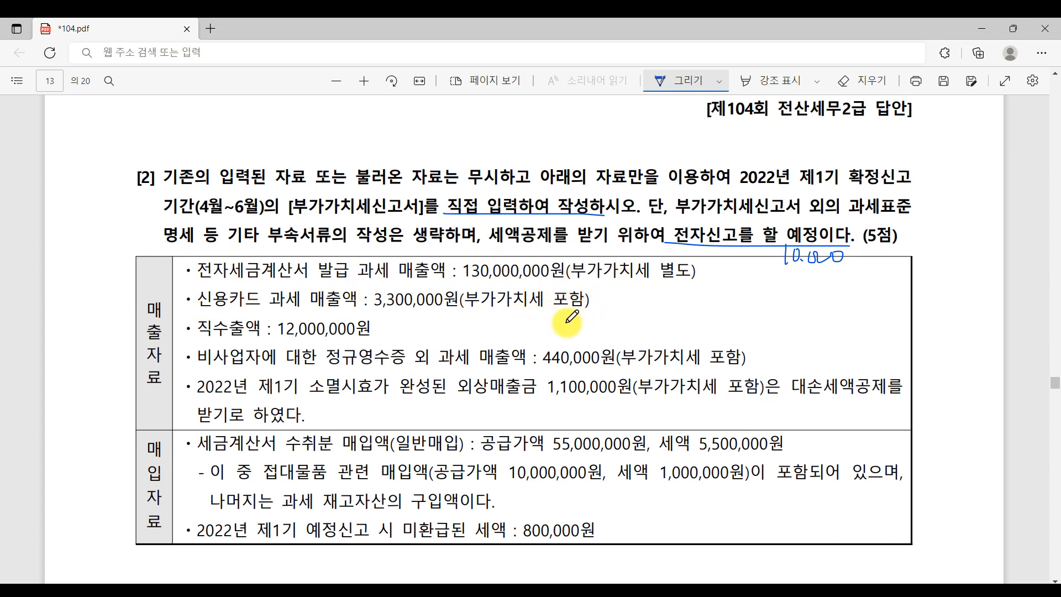
left_click_drag(375, 310, 454, 308)
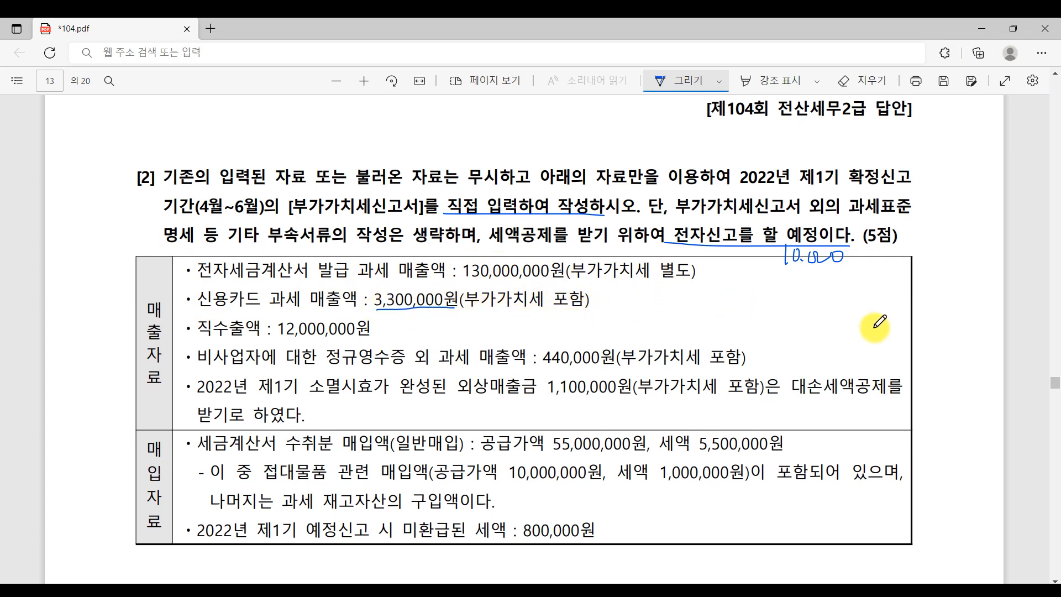
left_click(569, 591)
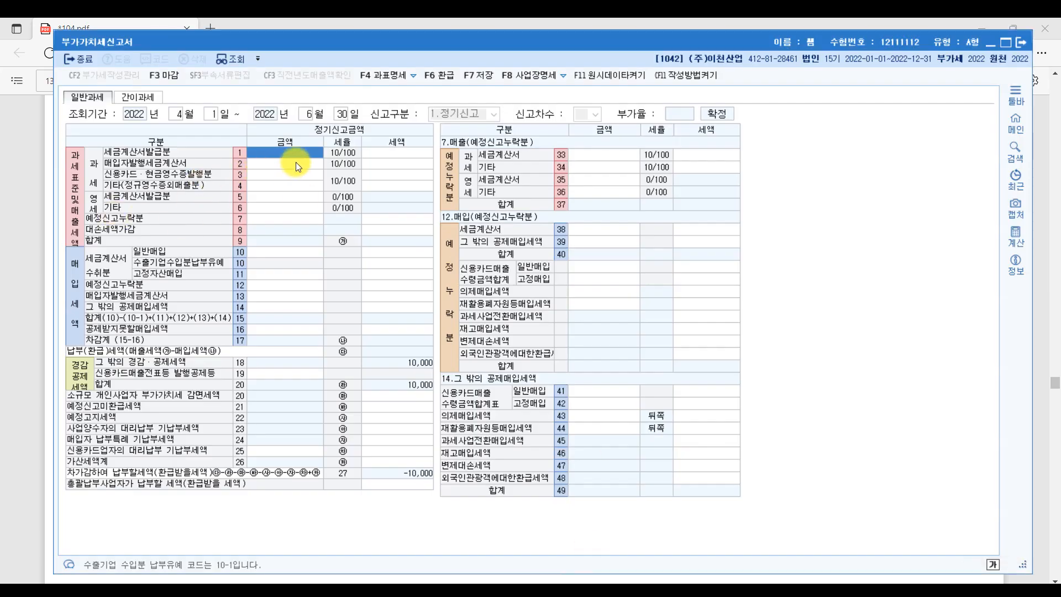
type("130000000")
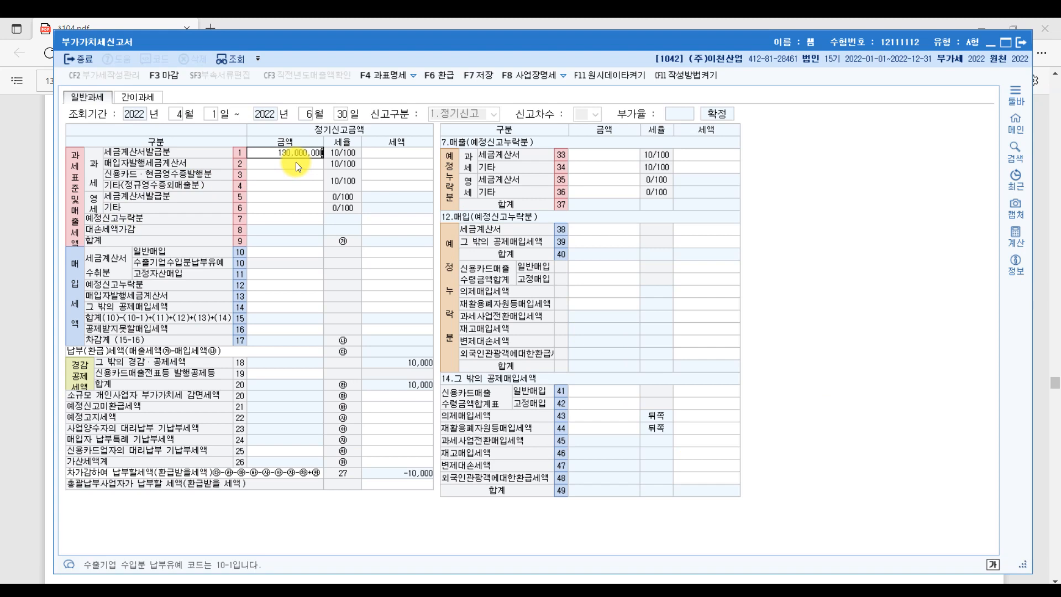
key("Return")
key("Return")
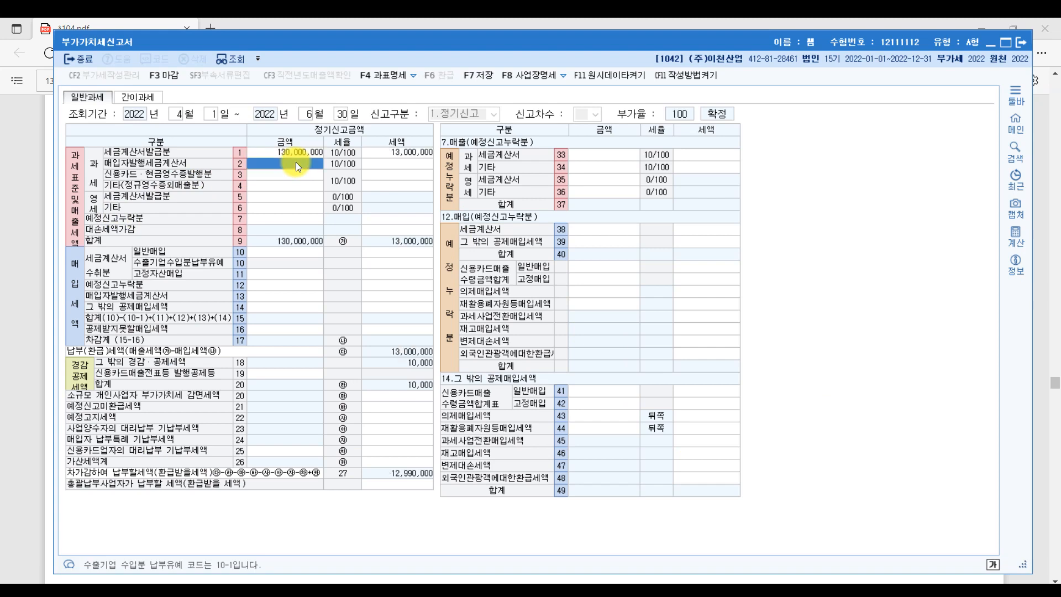
key("Return")
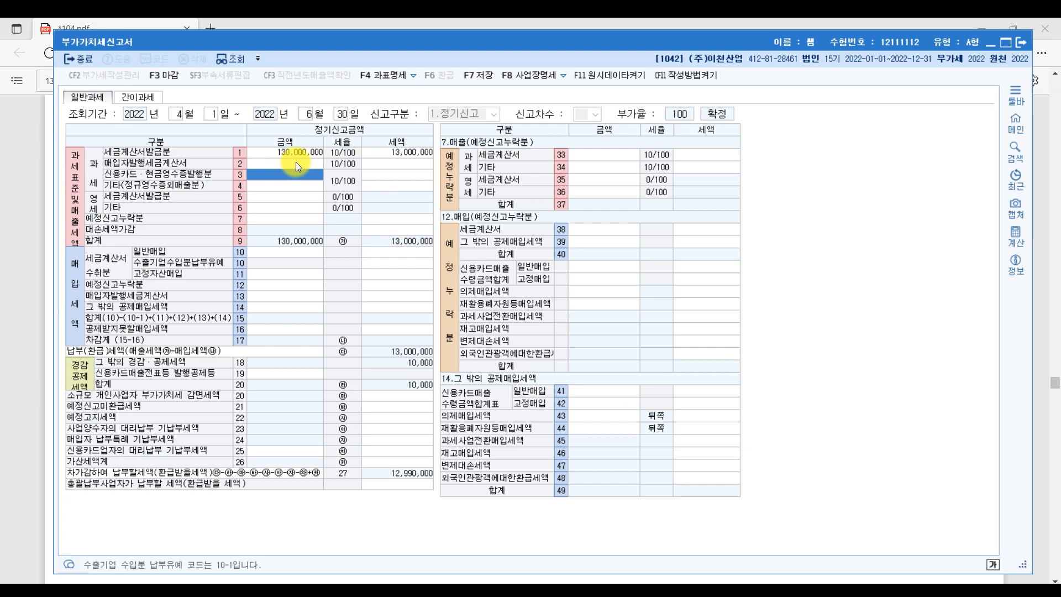
type("3000000")
key("Return")
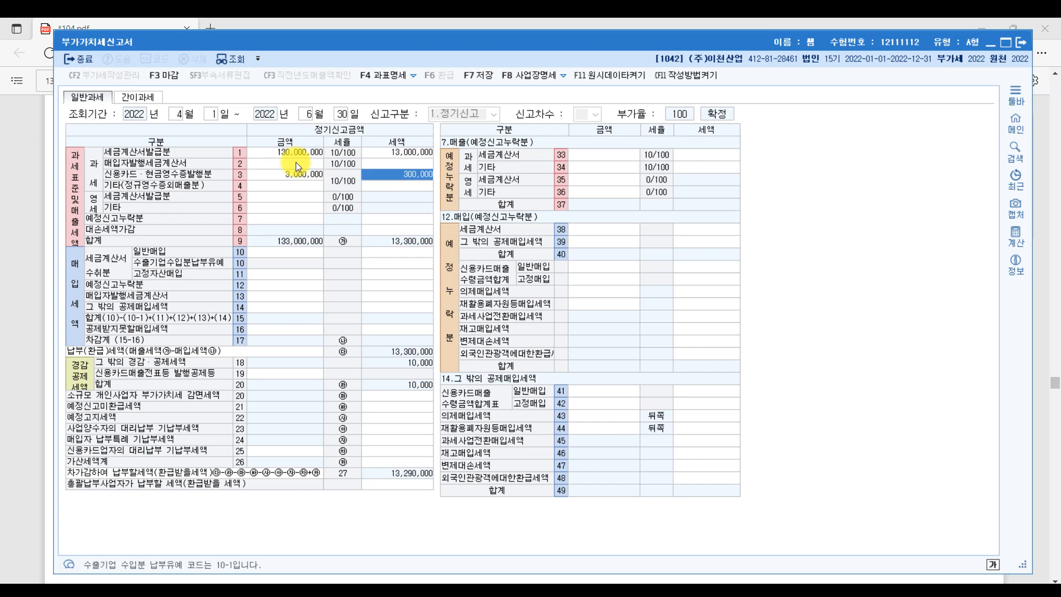
left_click(554, 594)
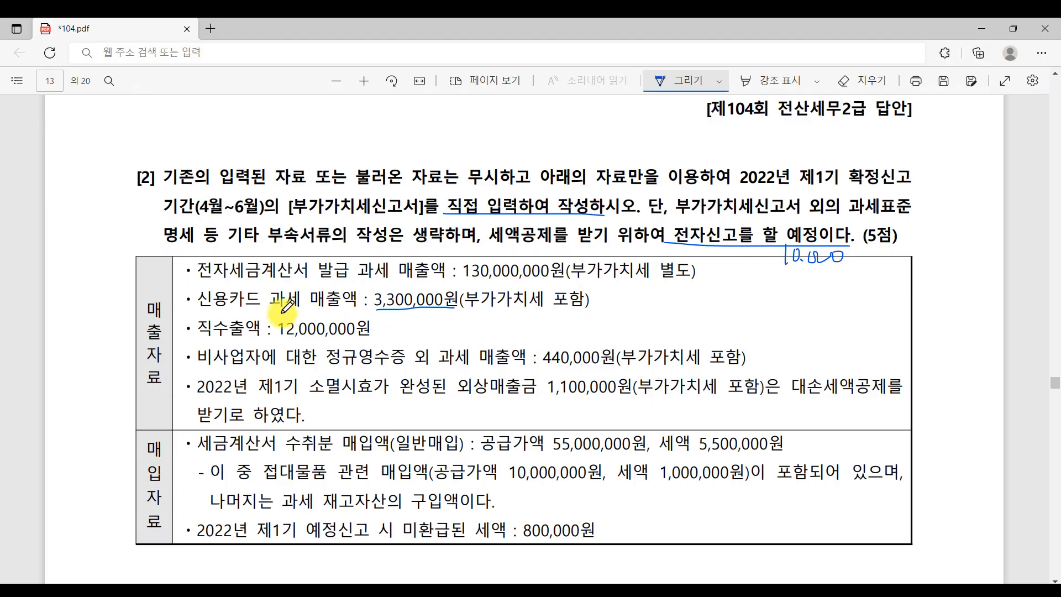
left_click(555, 595)
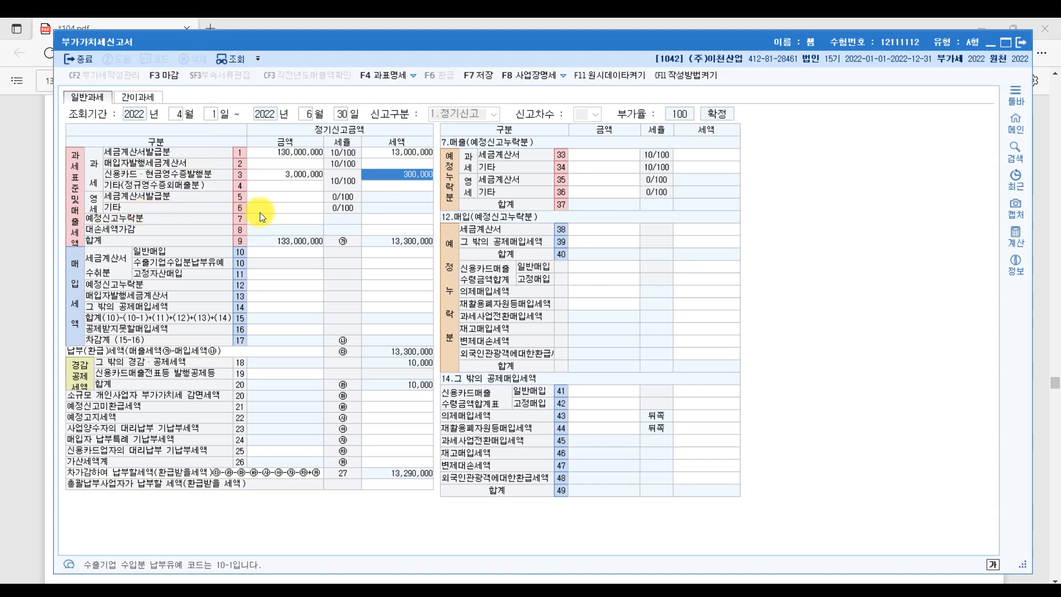
left_click(279, 208)
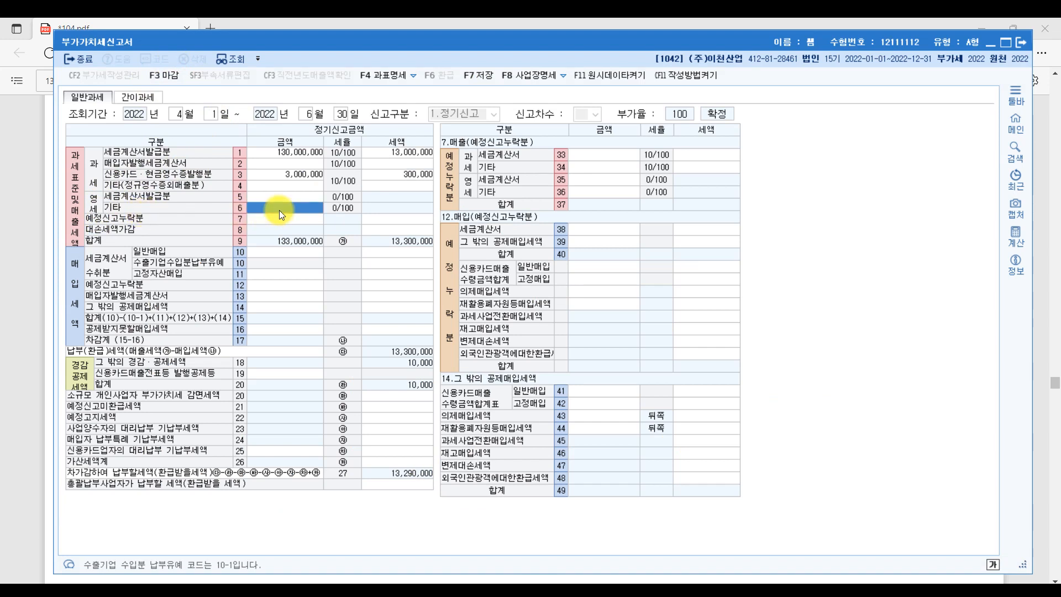
type("12000000")
key("Return")
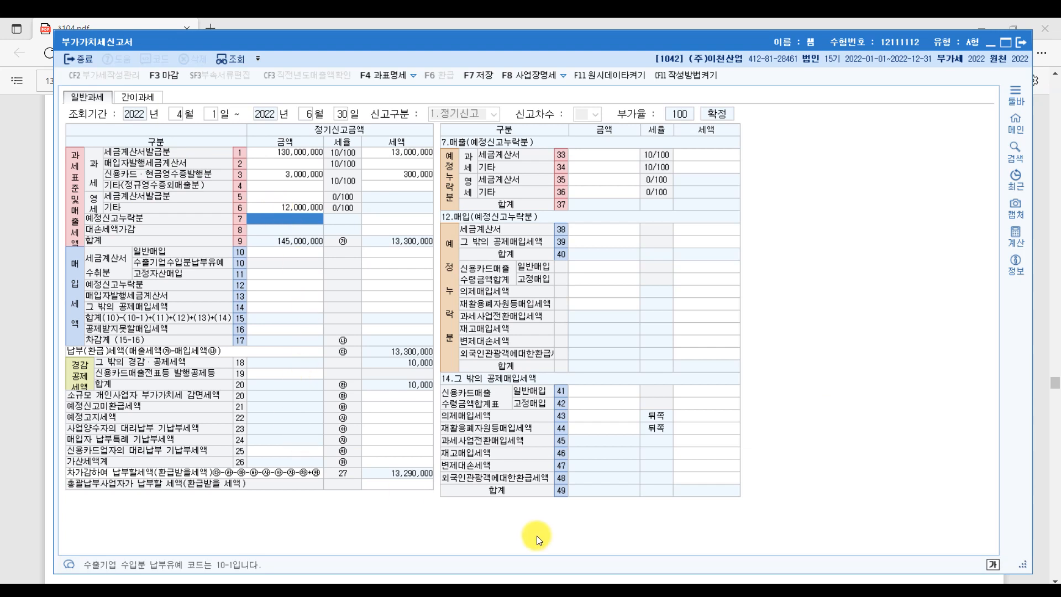
left_click(537, 594)
left_click_drag(323, 368, 447, 369)
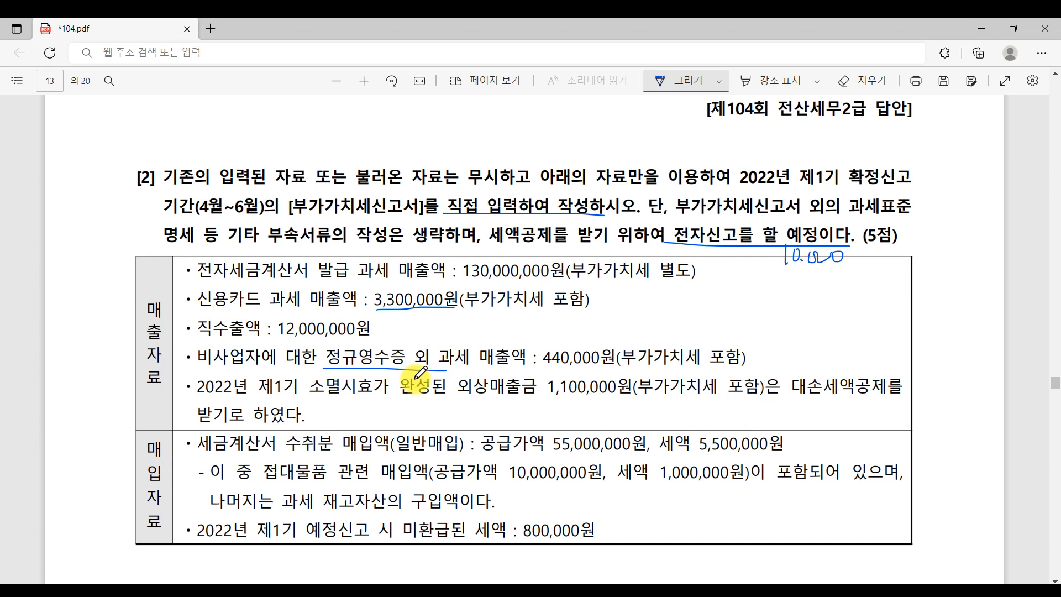
mouse_move(434, 351)
left_mouse_down()
mouse_move(412, 367)
mouse_move(436, 360)
left_mouse_up()
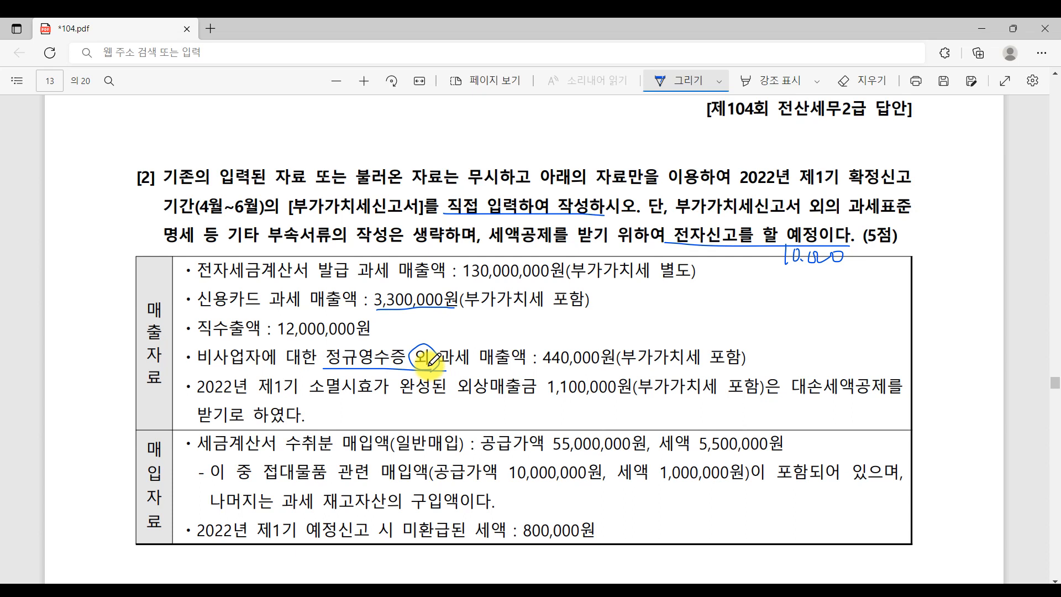
left_click_drag(431, 362, 434, 369)
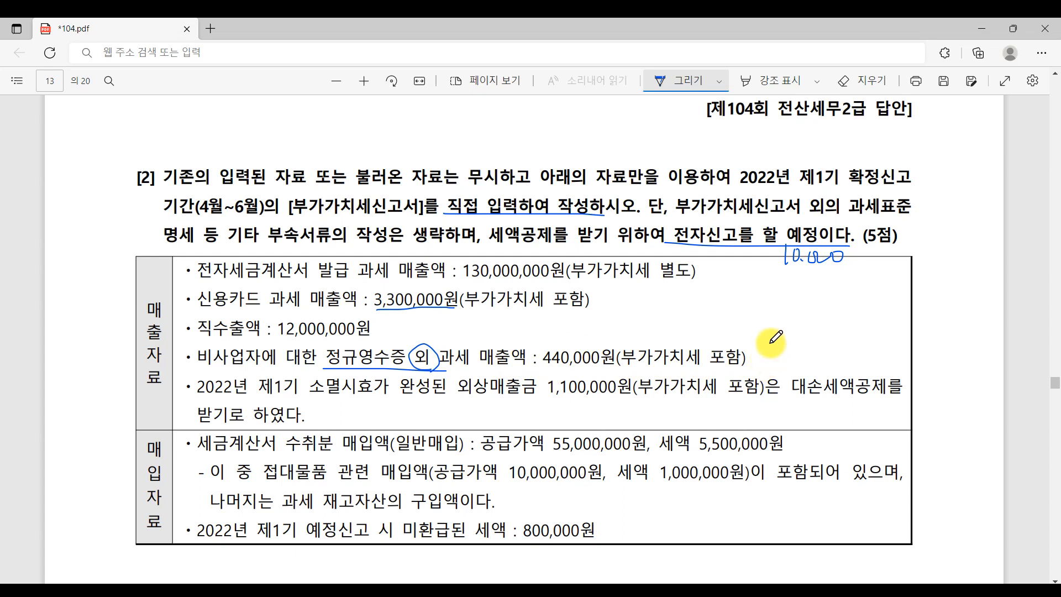
key("alt+Tab")
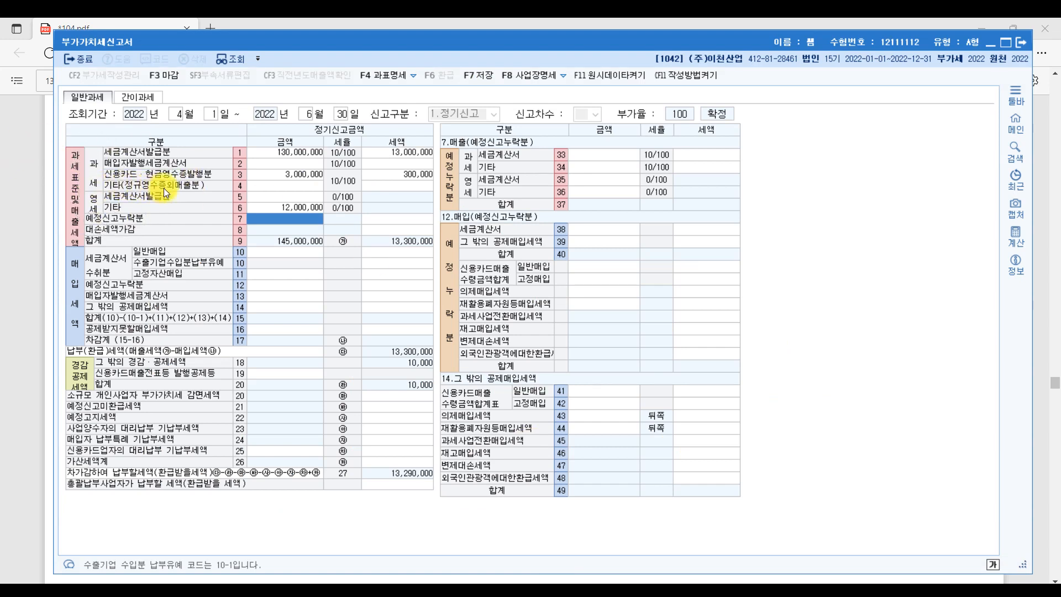
- Enter 400,000 as the row 4 other sales outside regular receipts
left_click(268, 188)
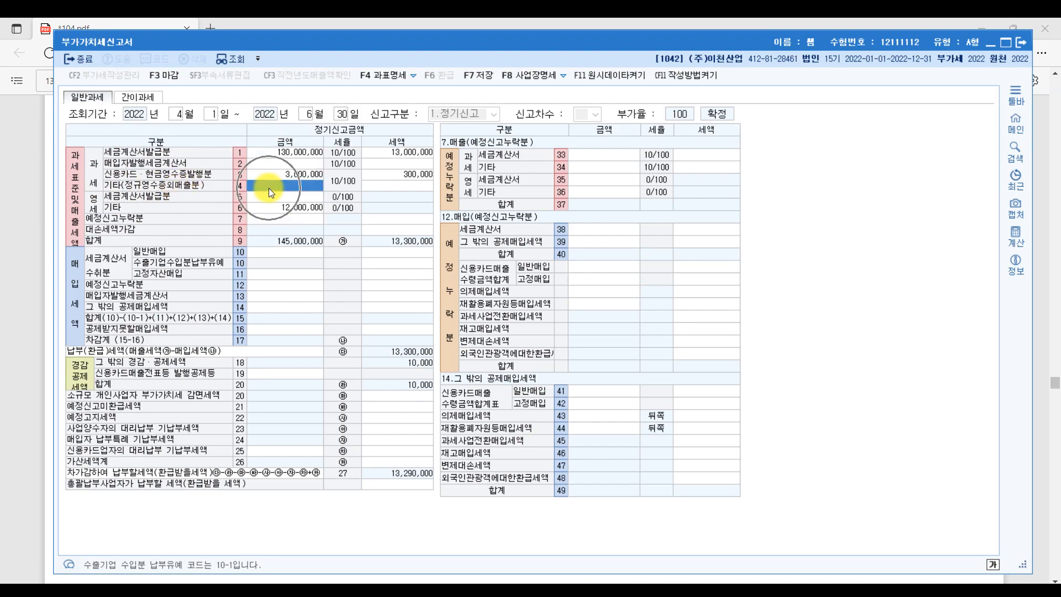
key("alt+Tab")
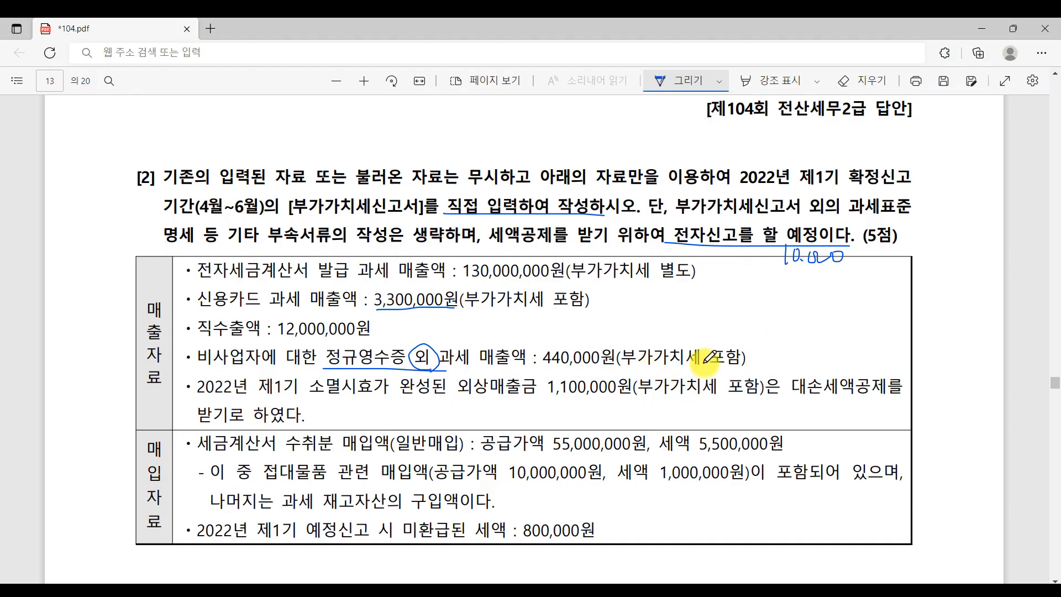
key("alt+Tab")
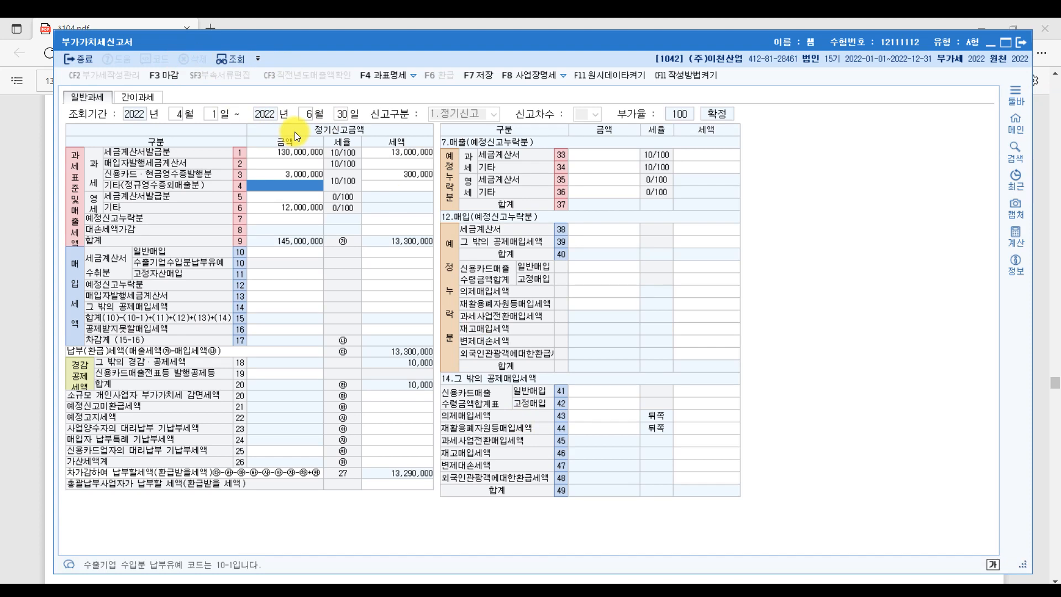
type("400,000")
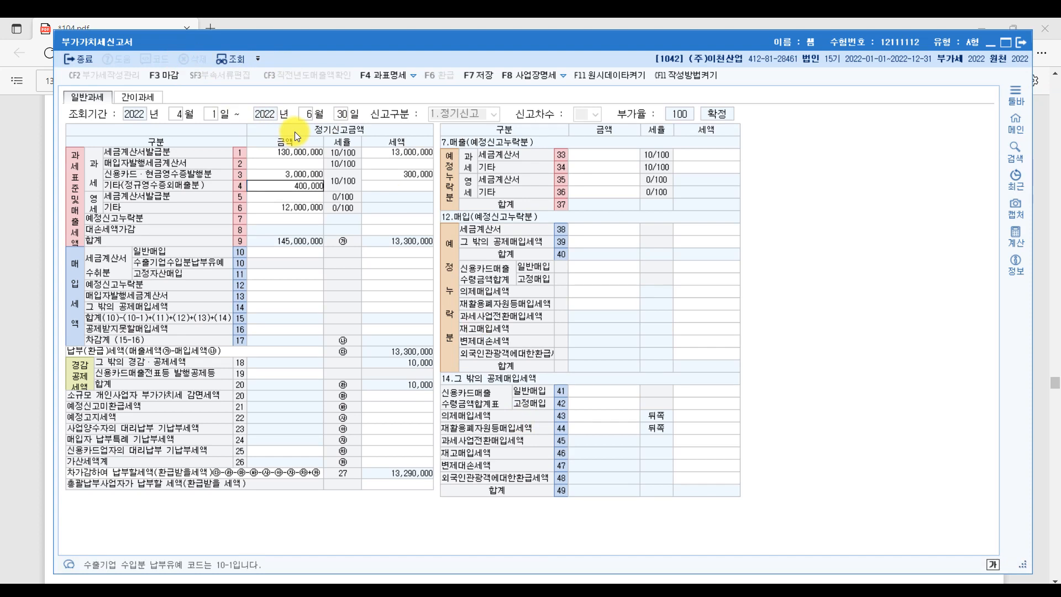
key("Return")
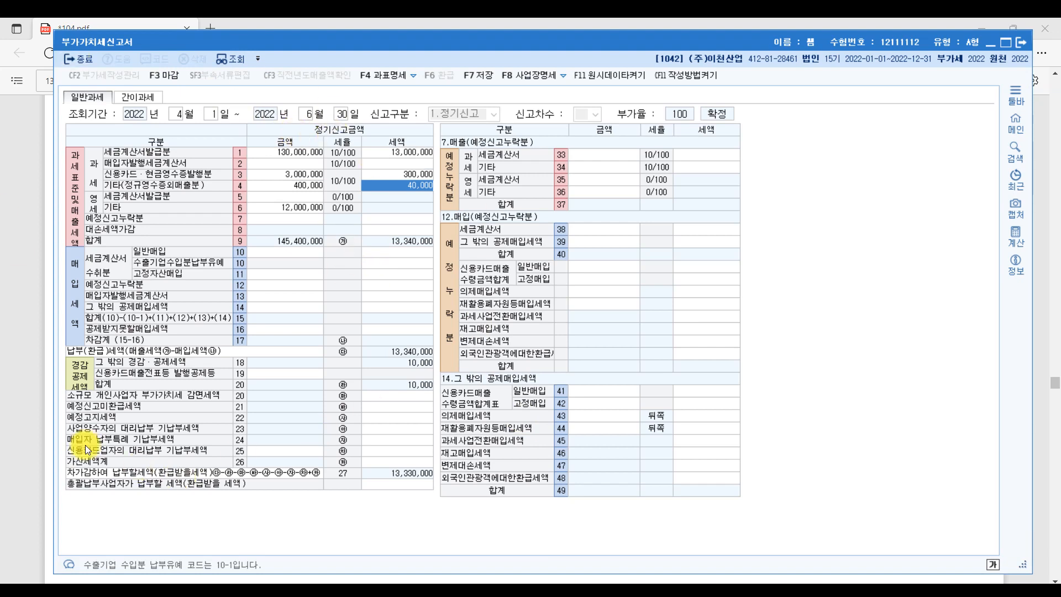
- In the exam question, underline 2022년 제1기, 포함 and the 1,100,000원 bad-debt amount
left_click(43, 201)
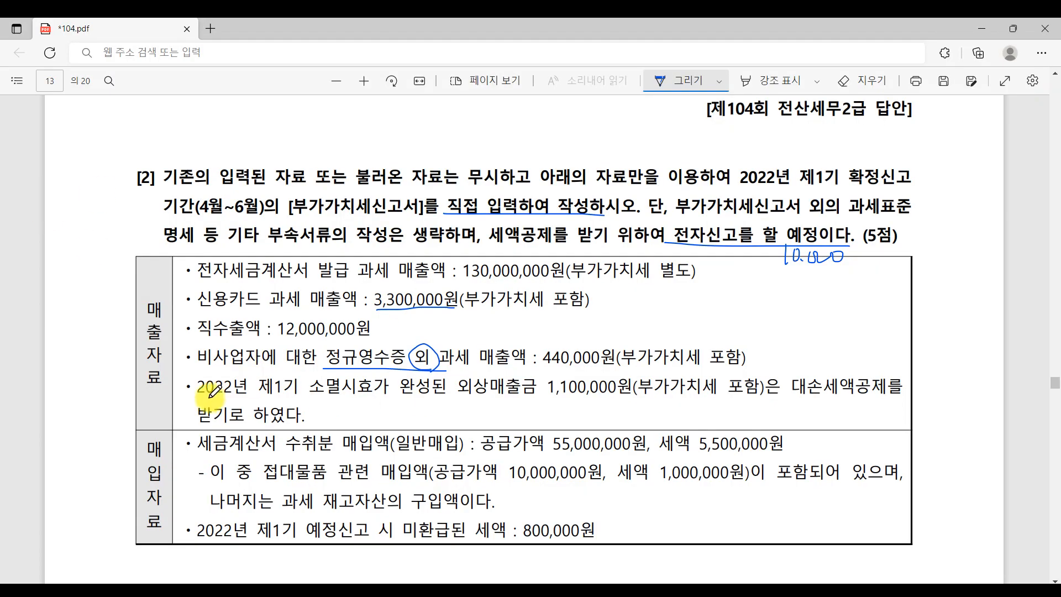
left_click_drag(210, 397, 489, 396)
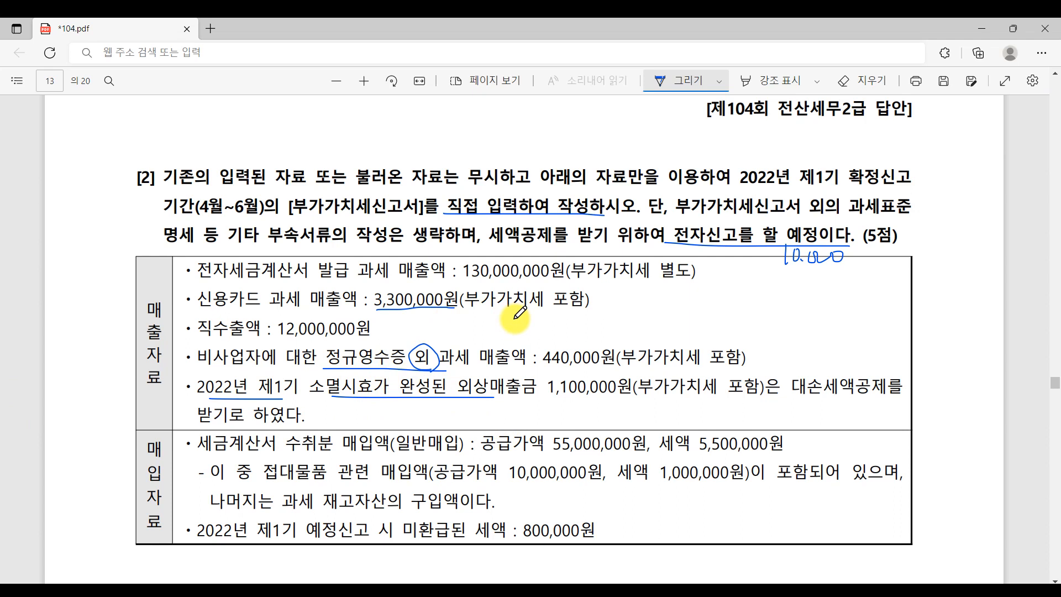
mouse_move(753, 390)
left_mouse_down()
mouse_move(728, 396)
mouse_move(755, 402)
left_mouse_up()
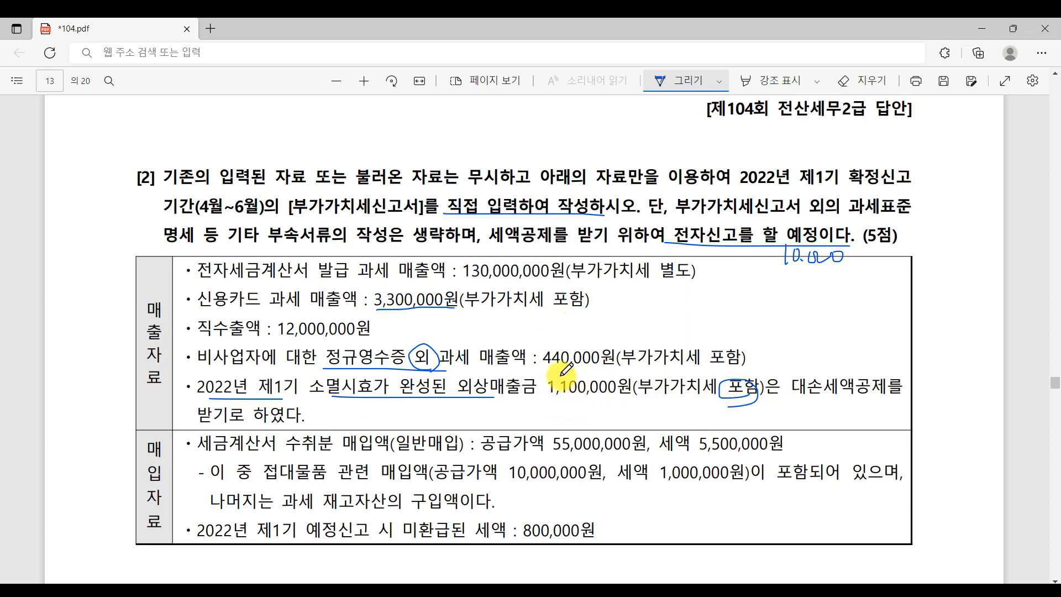
mouse_move(561, 375)
left_mouse_down()
mouse_move(561, 393)
mouse_move(564, 375)
left_mouse_up()
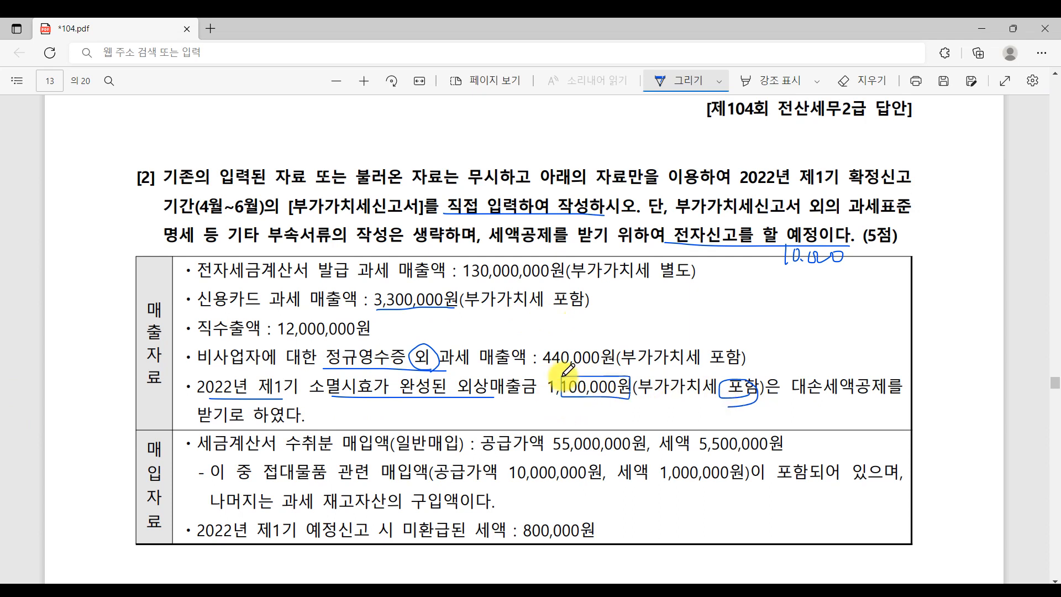
left_click(523, 590)
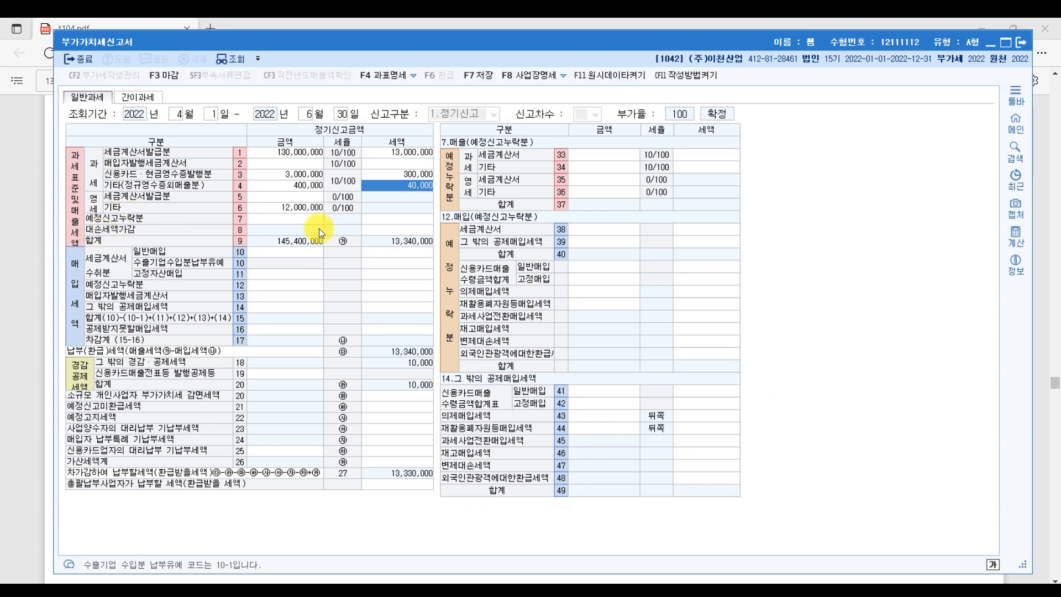
- Enter -100,000 as the row 8 bad-debt tax adjustment
left_click(369, 228)
type("-1000000")
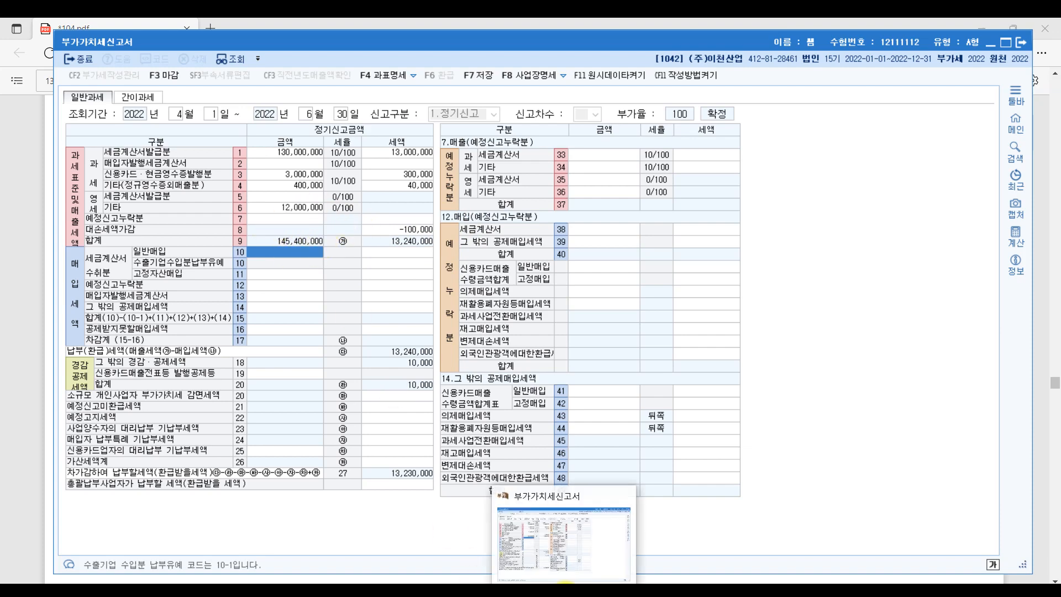
left_click(565, 585)
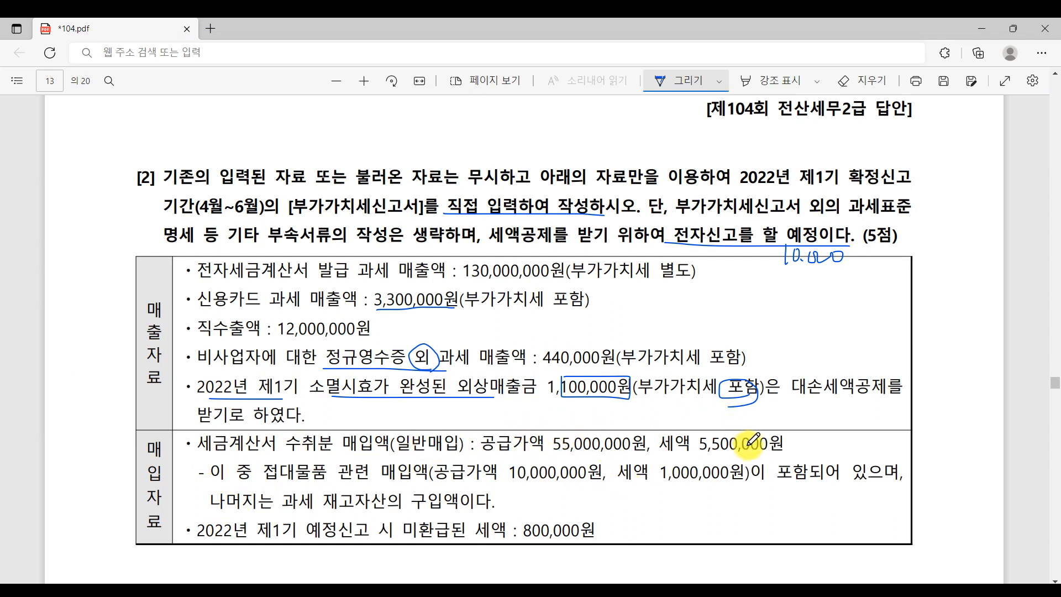
- Underline 접대물품, its 10,000,000원 amount and 1,000,000원 tax, and the other purchase phrases in the question
left_click_drag(264, 484, 439, 490)
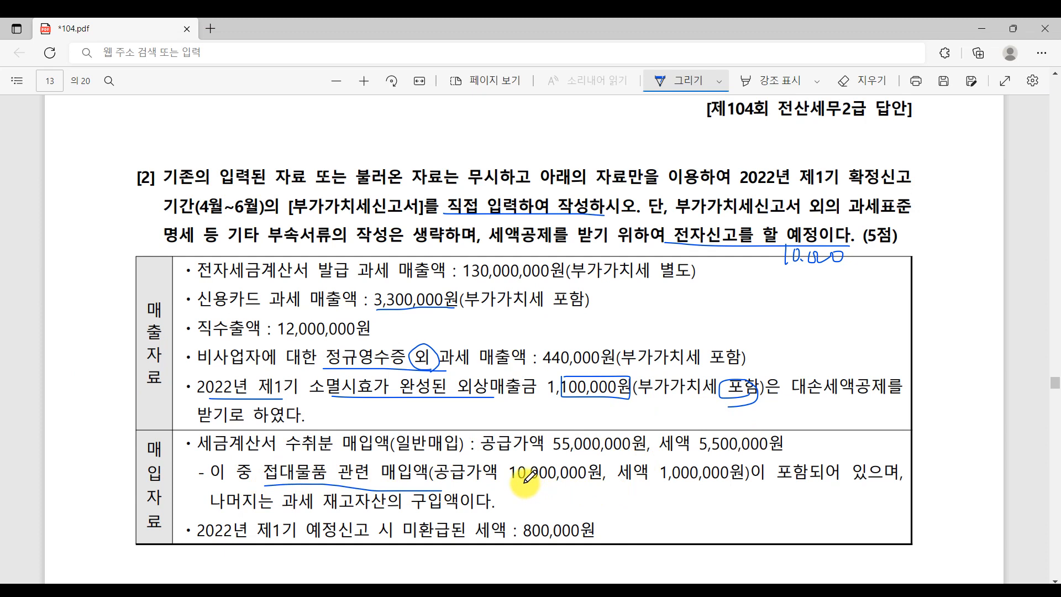
left_click_drag(525, 483, 582, 484)
left_click_drag(676, 484, 732, 483)
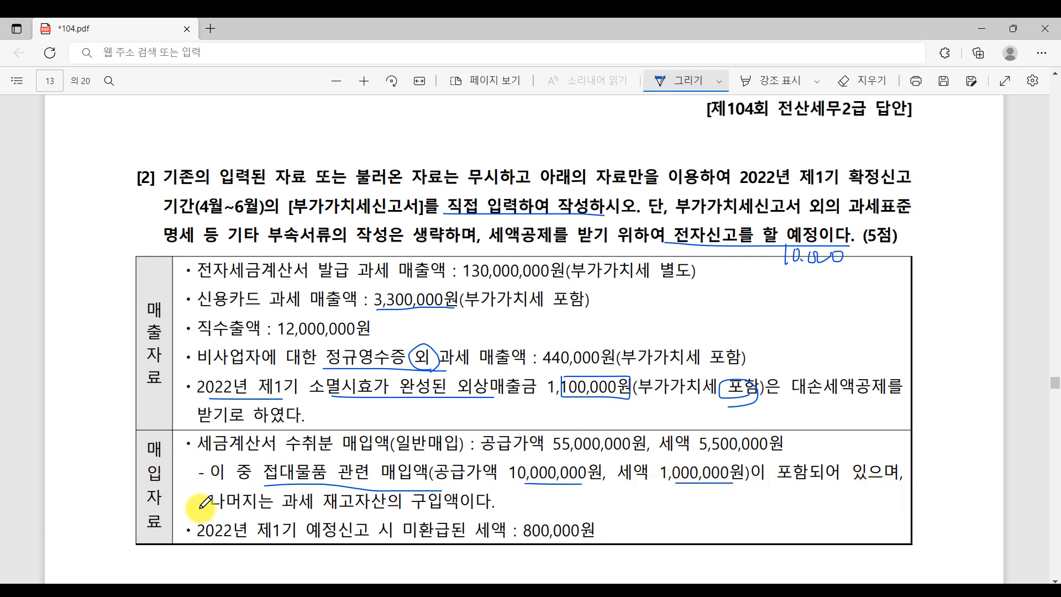
left_click_drag(211, 512, 464, 514)
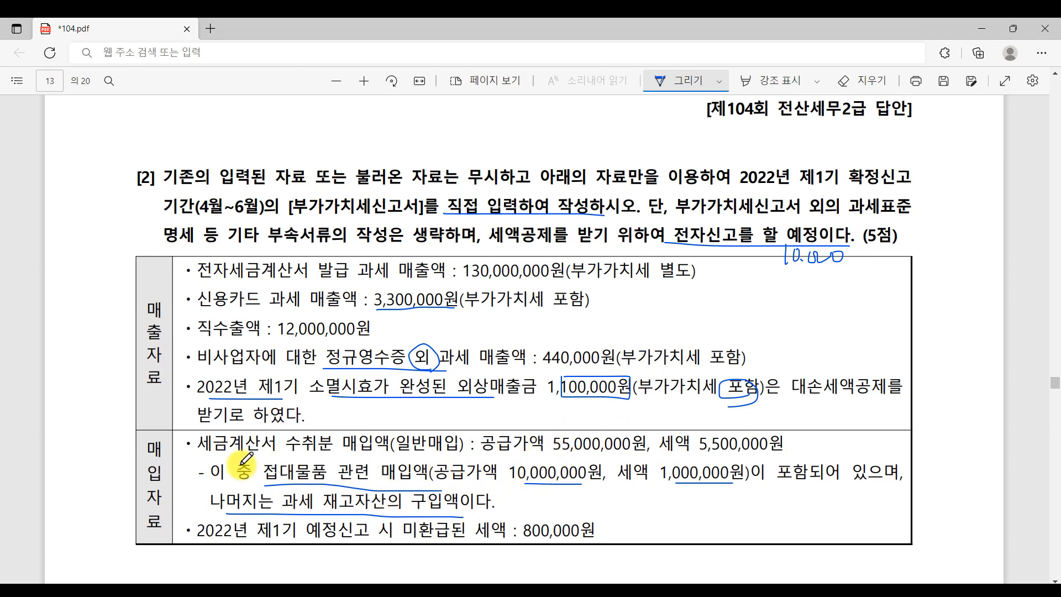
left_click_drag(200, 450, 342, 452)
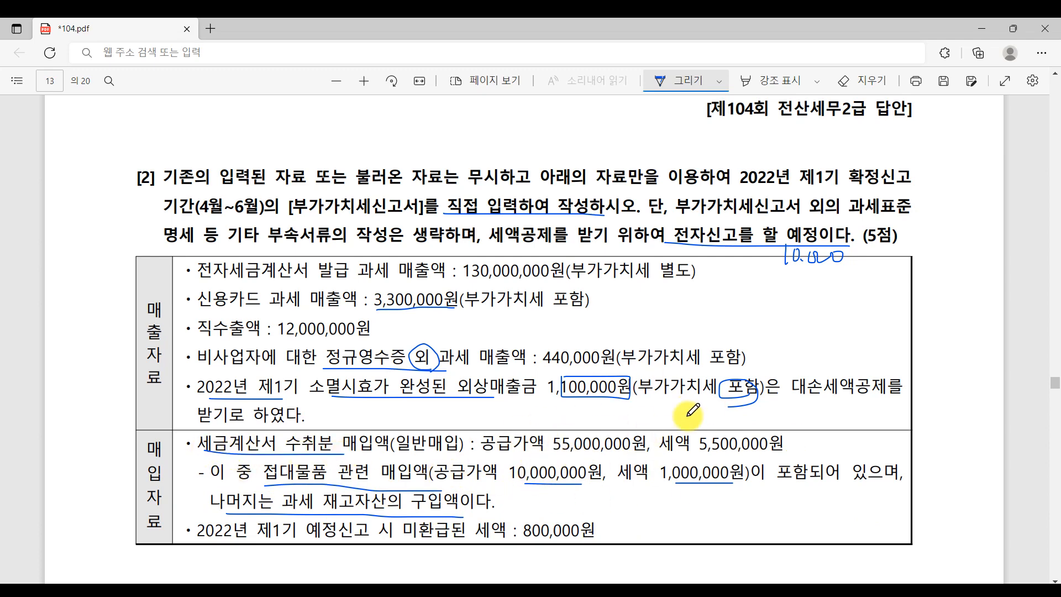
key("alt+Tab")
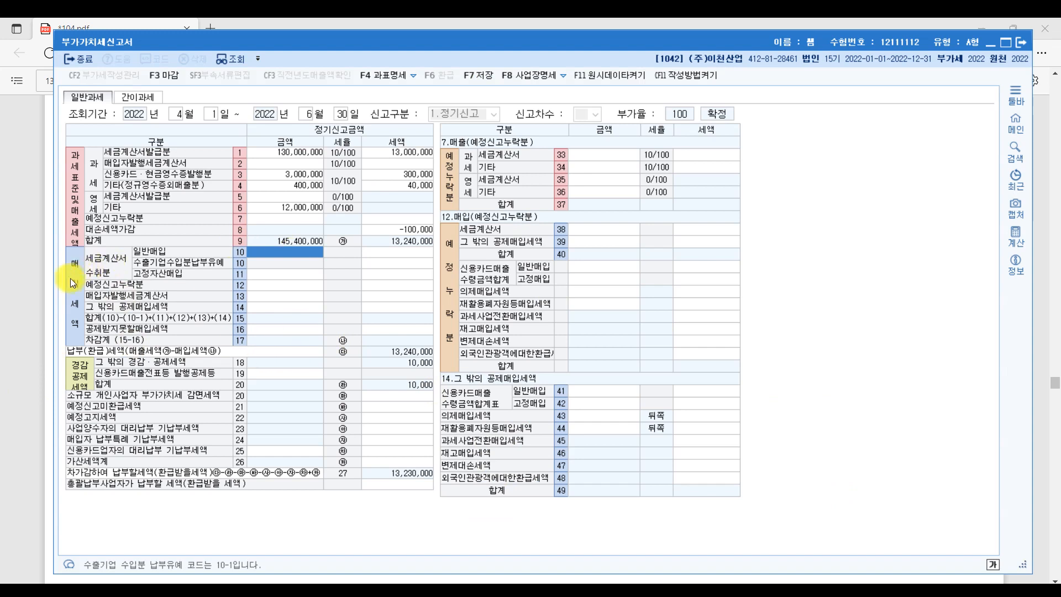
- Enter 55,000,000 of row 10 general purchases with 5,500,000 tax
left_click(156, 251)
type("55000000")
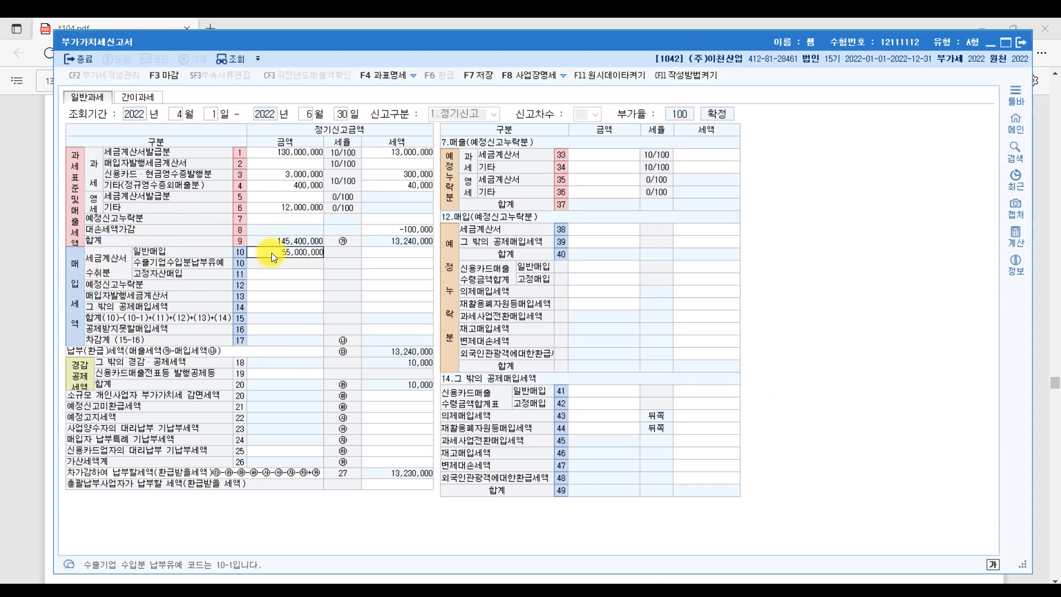
key("Return")
type("5500000")
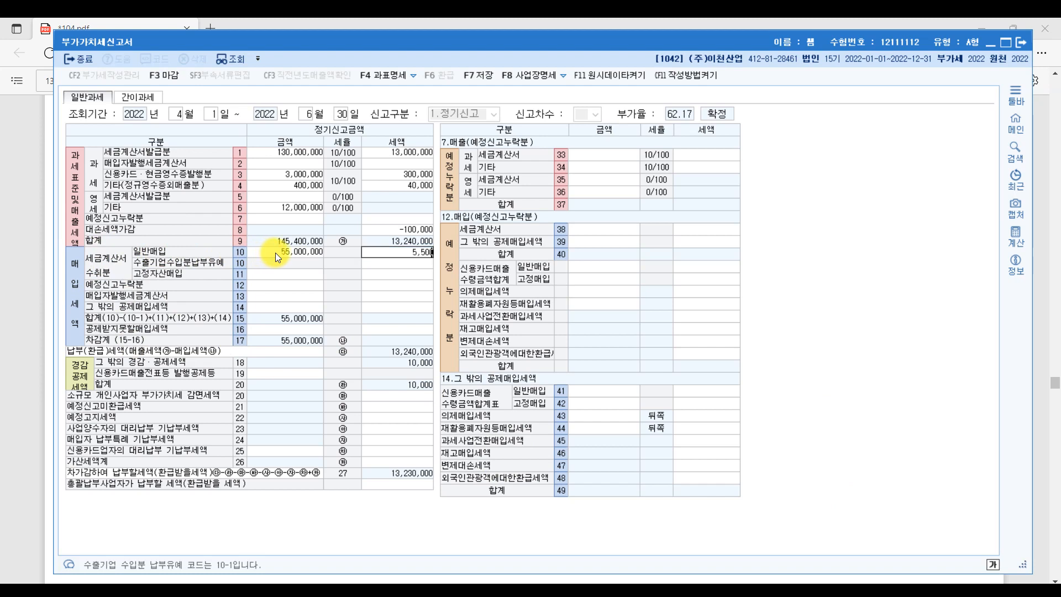
key("Return")
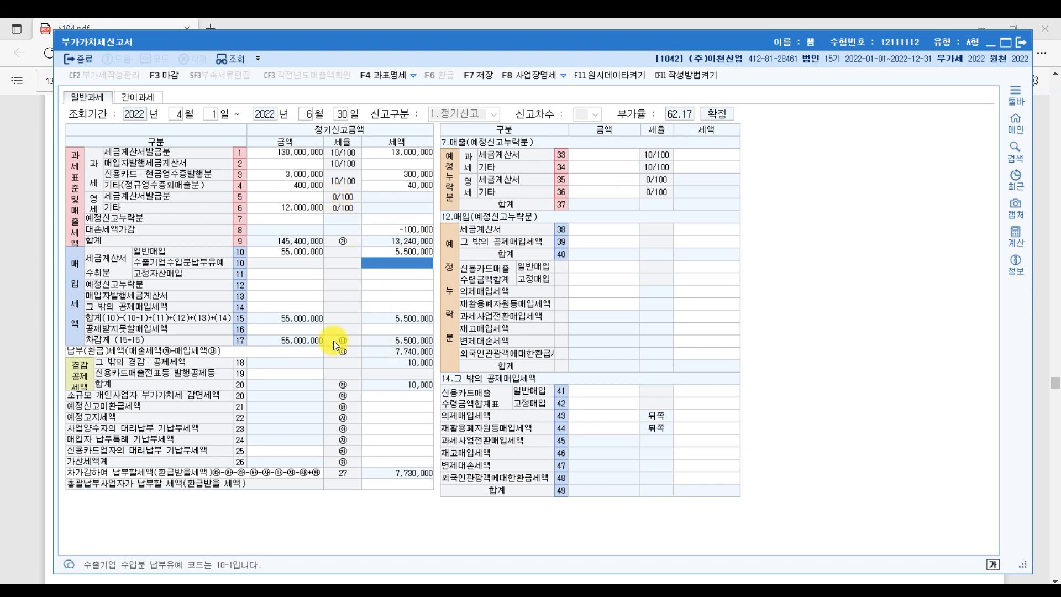
left_click(269, 329)
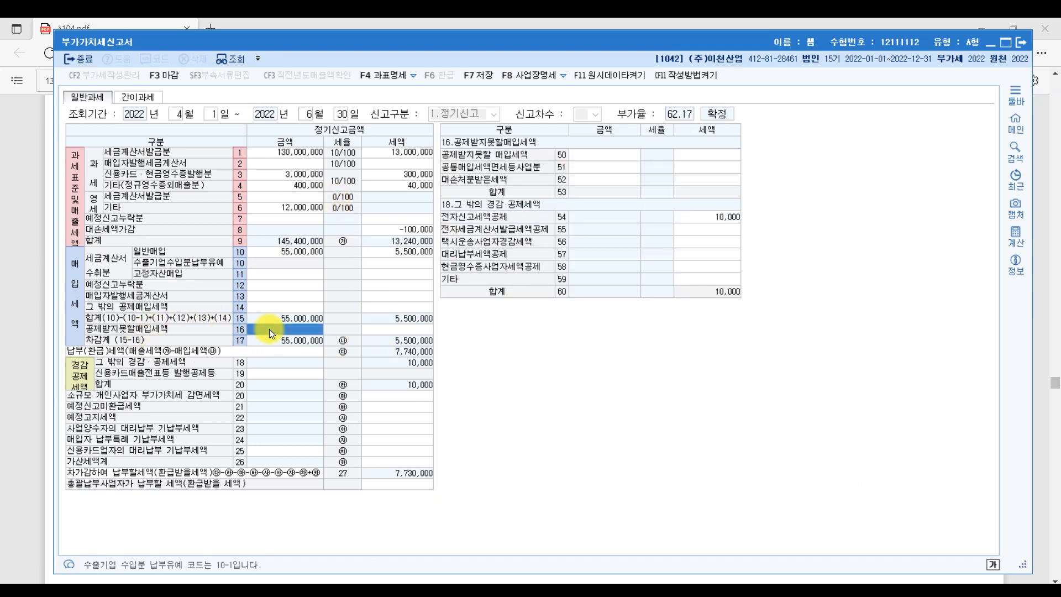
- Enter 10,000,000 with 1,000,000 tax on row 50 of the non-deductible purchases panel
left_click(596, 159)
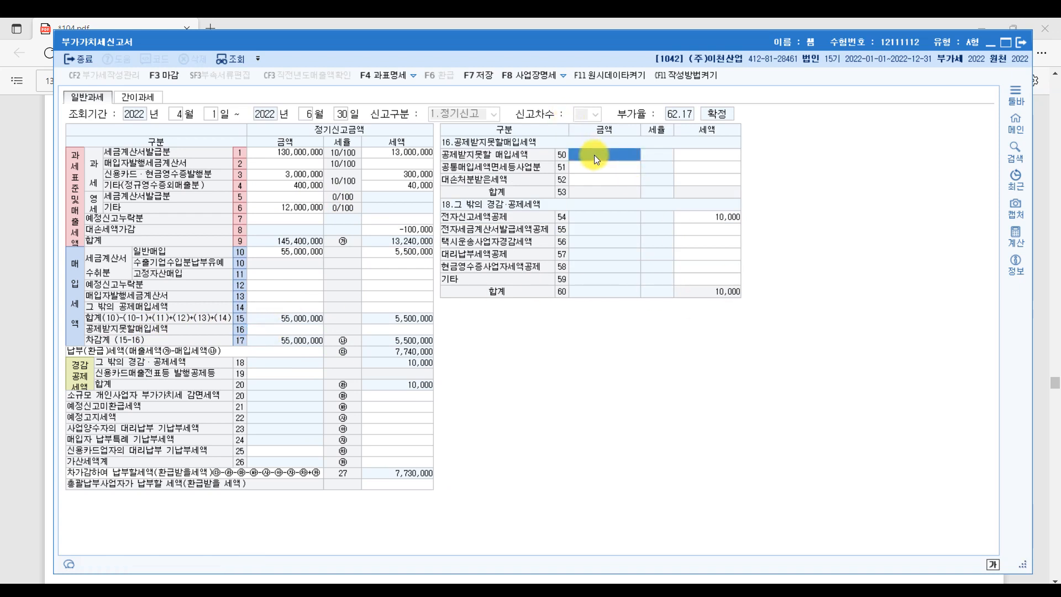
type("10000000")
key("Return")
type("1000000")
key("Return")
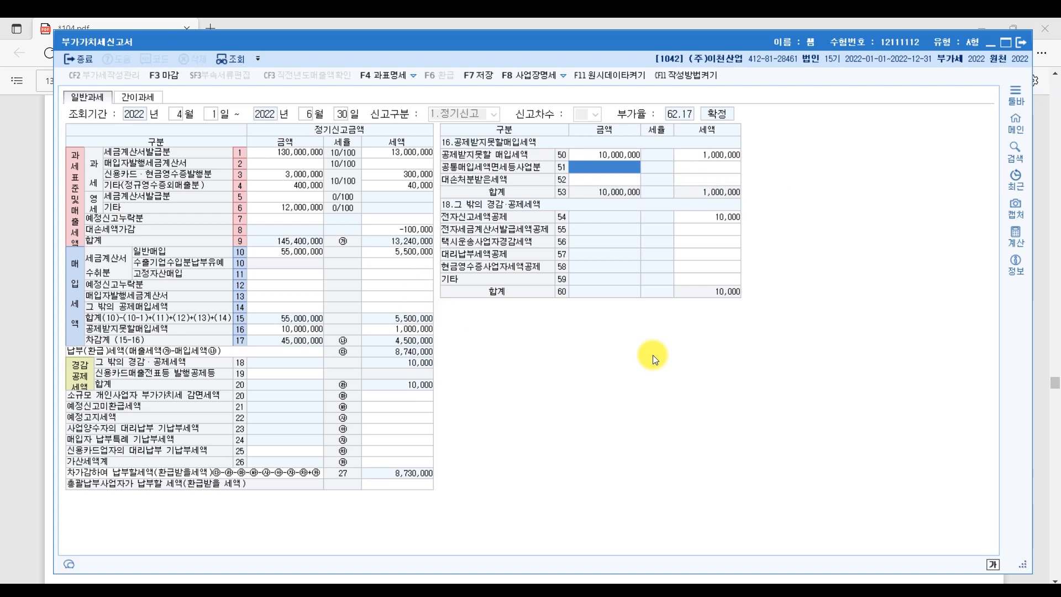
key("alt+Tab")
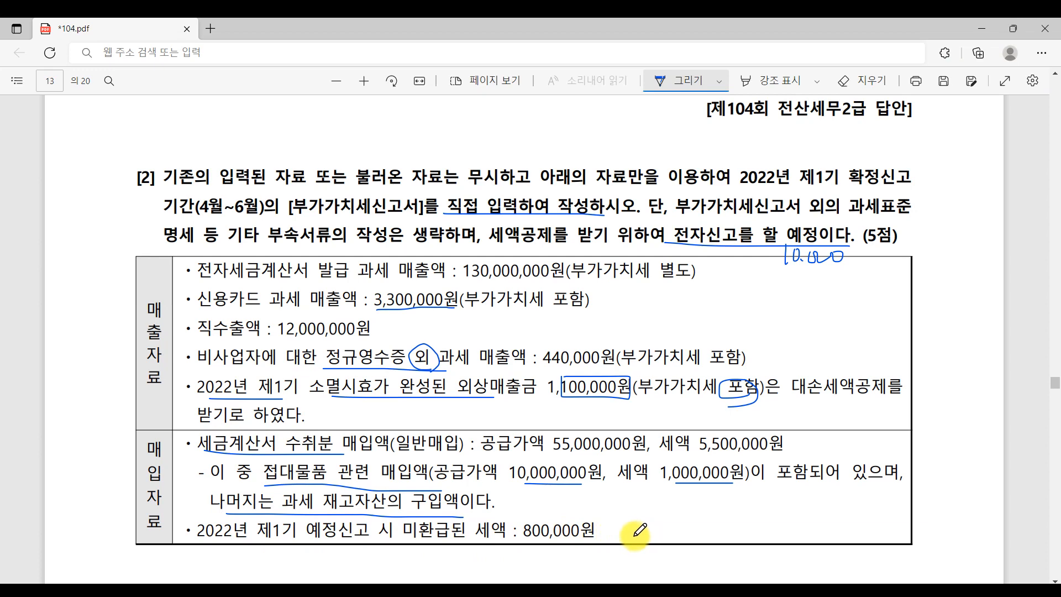
left_click(563, 591)
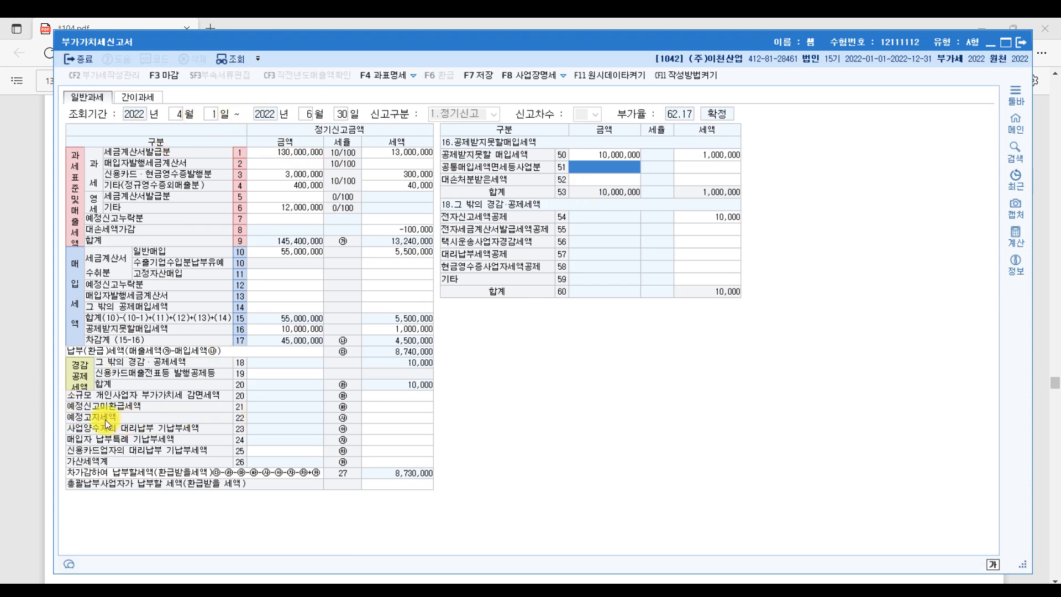
- Enter 800,000 as the row 21 unrefunded preliminary-return tax
left_click(403, 408)
left_click(407, 409)
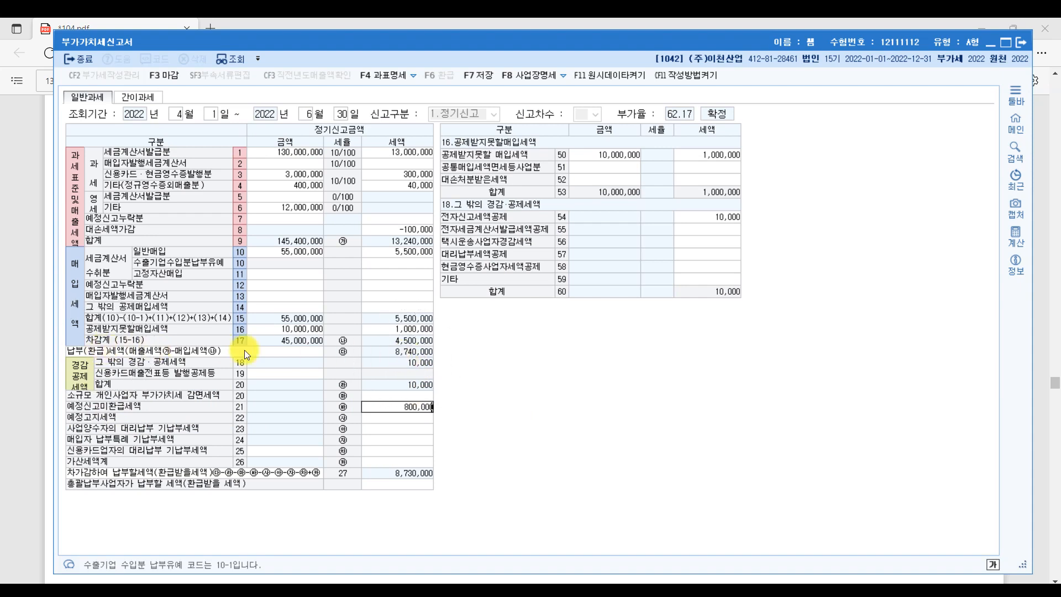
key("ctrl")
key("ctrl")
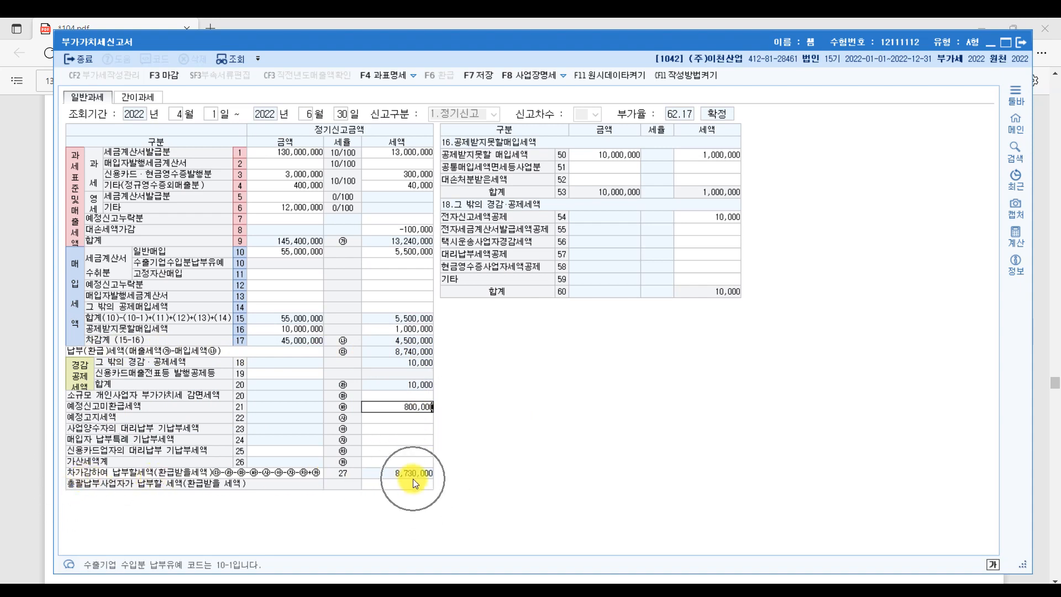
key("Return")
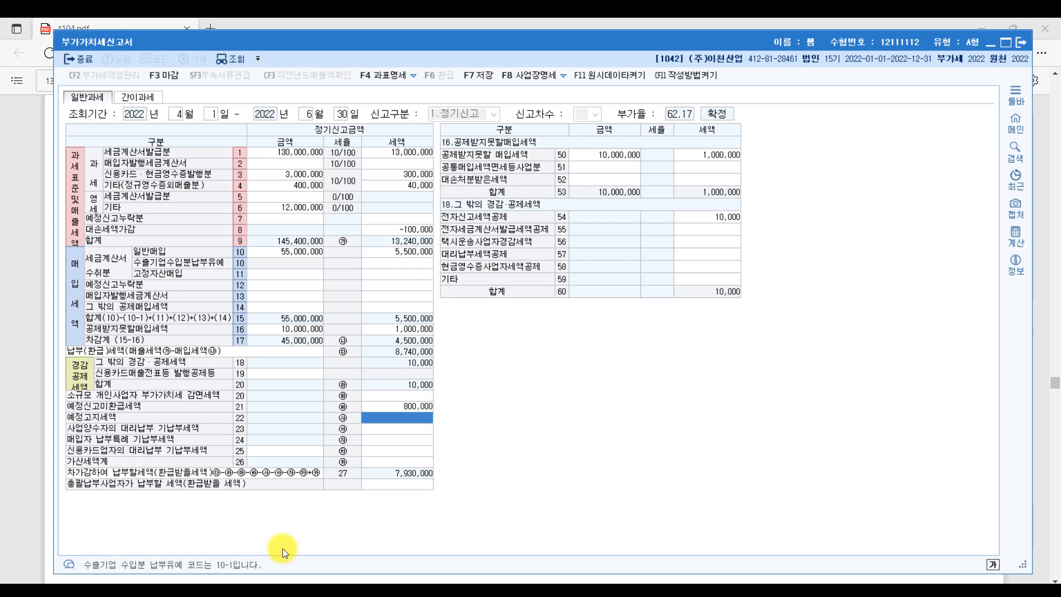
- Check the answer PDF, then save and close the VAT return
mouse_move(529, 592)
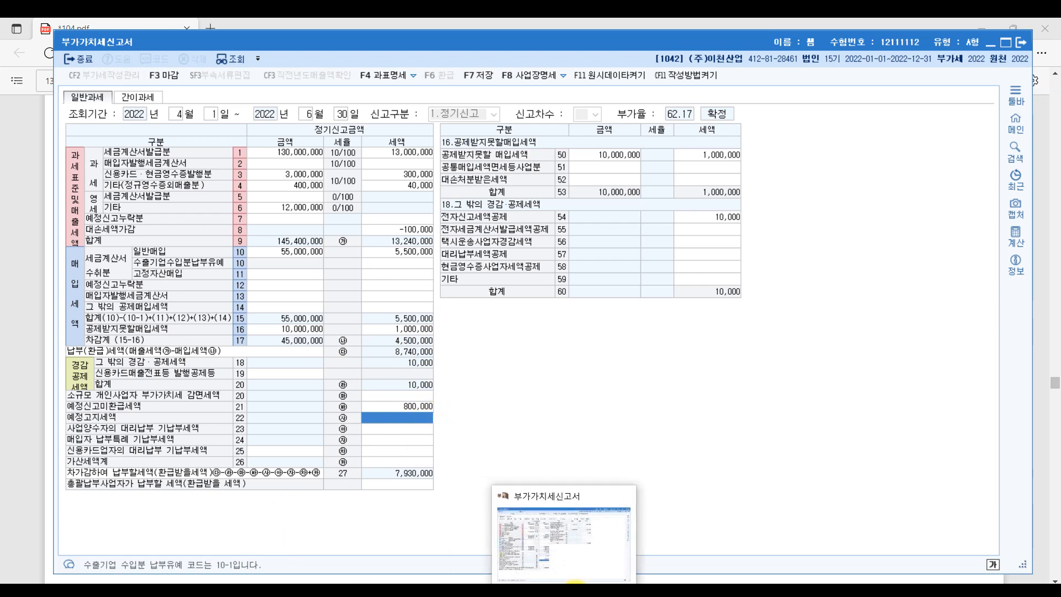
left_click(530, 591)
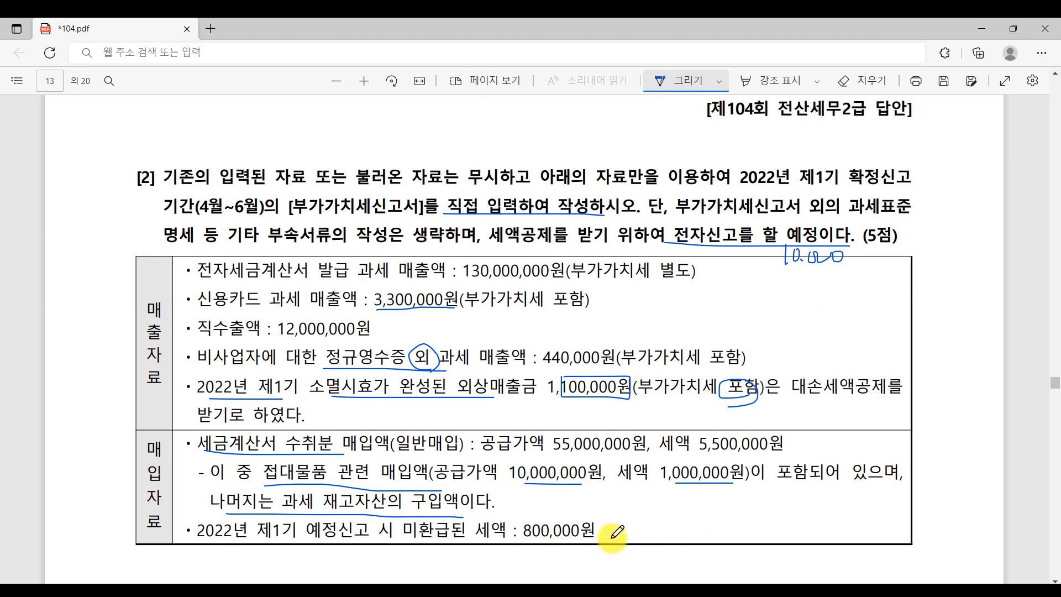
left_click(583, 590)
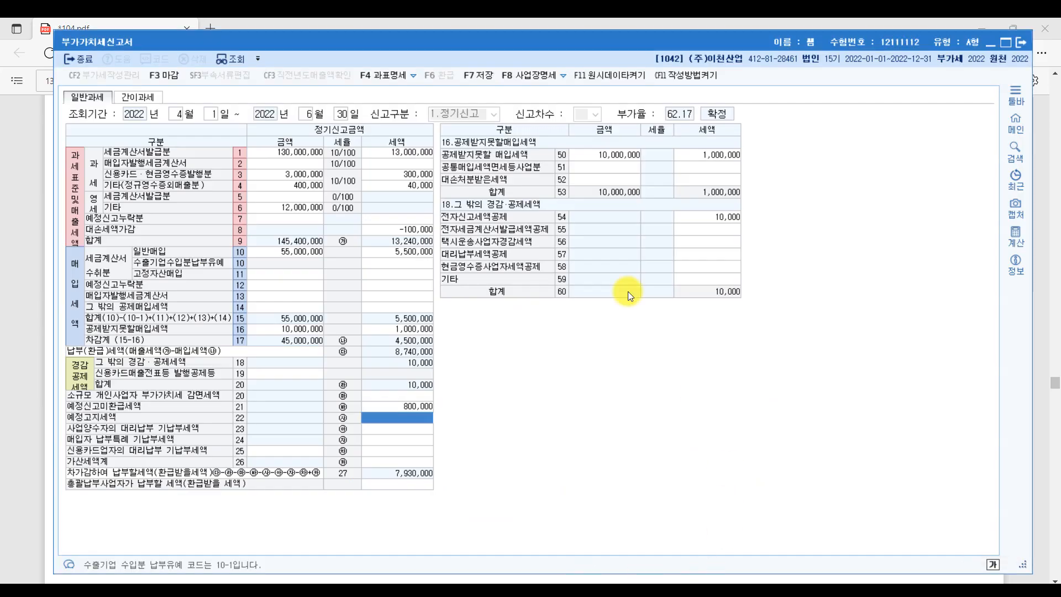
left_click(78, 56)
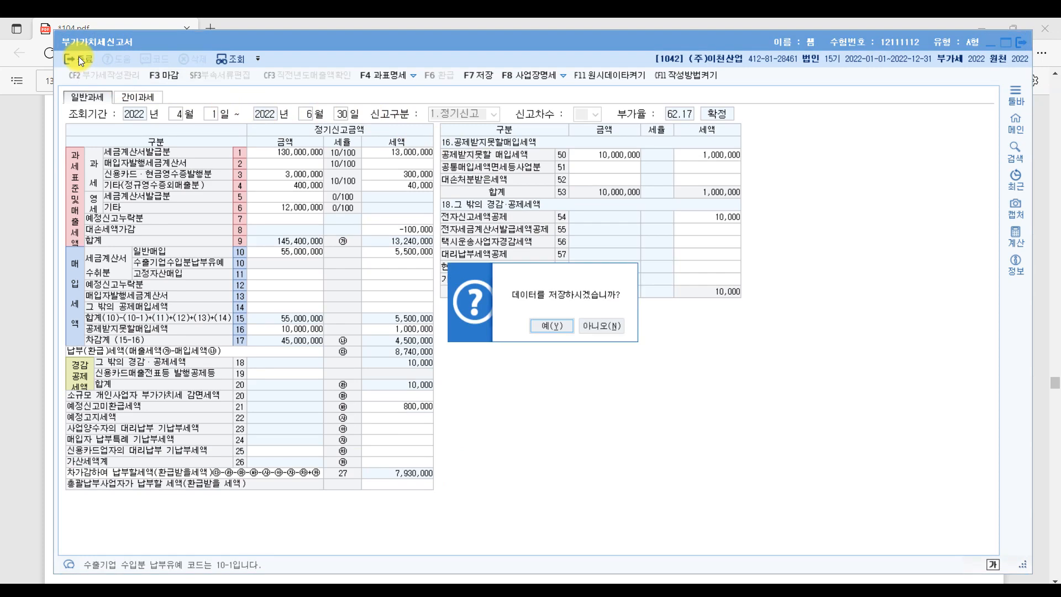
left_click(556, 327)
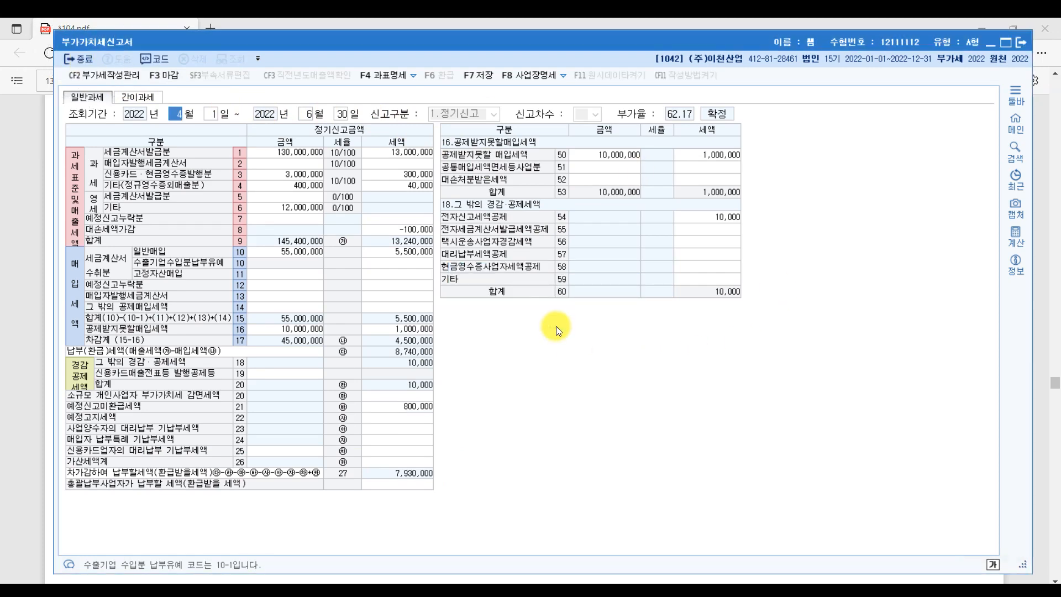
left_click(1022, 42)
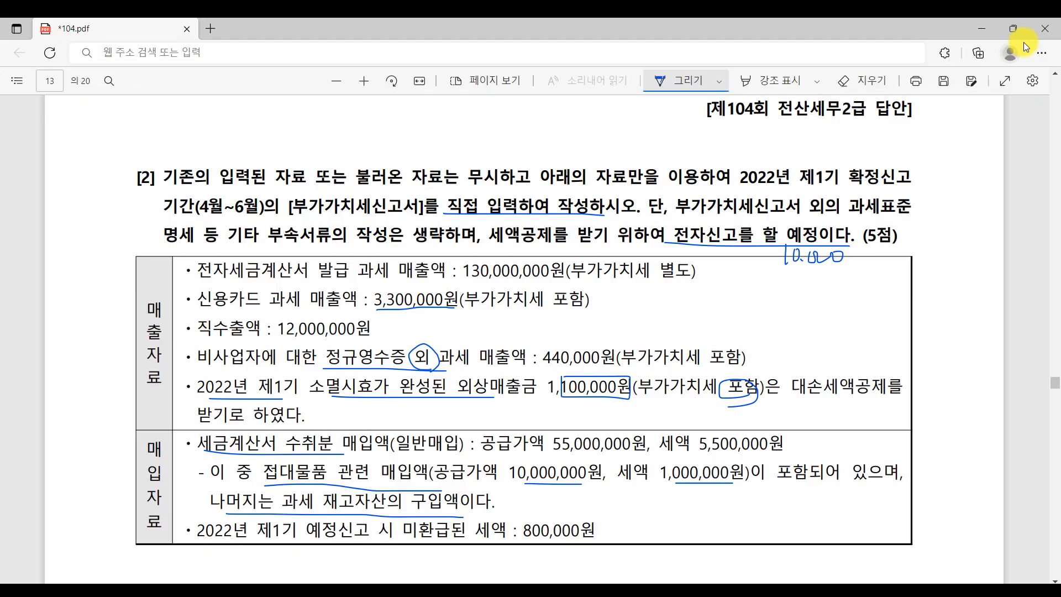
- Circle the note ending in (5점) on page 13 and scroll to question [3] on page 14
left_click_drag(893, 249, 861, 269)
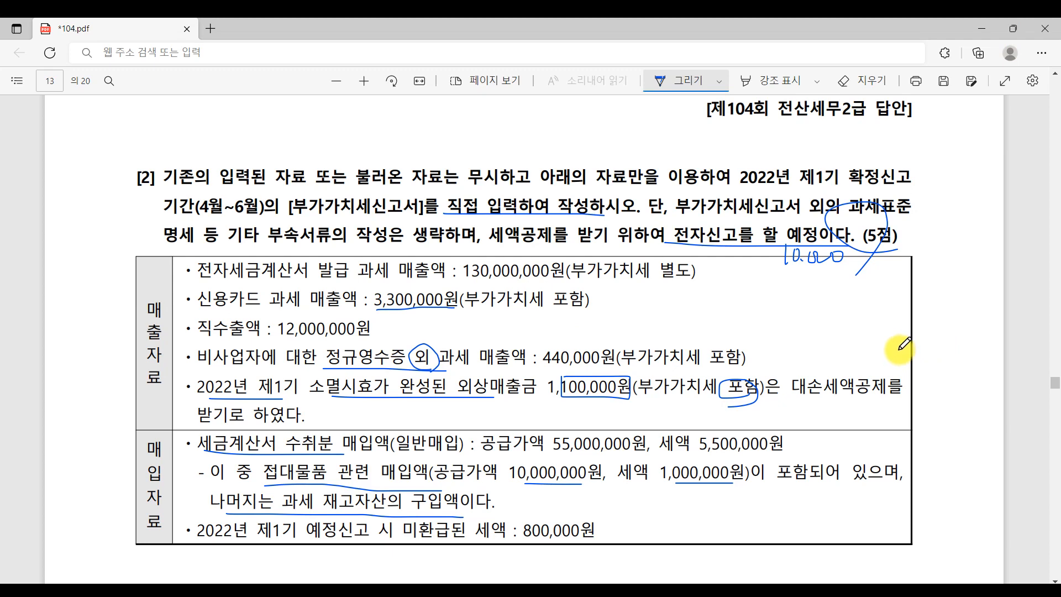
scroll(174, 121, "down", 10)
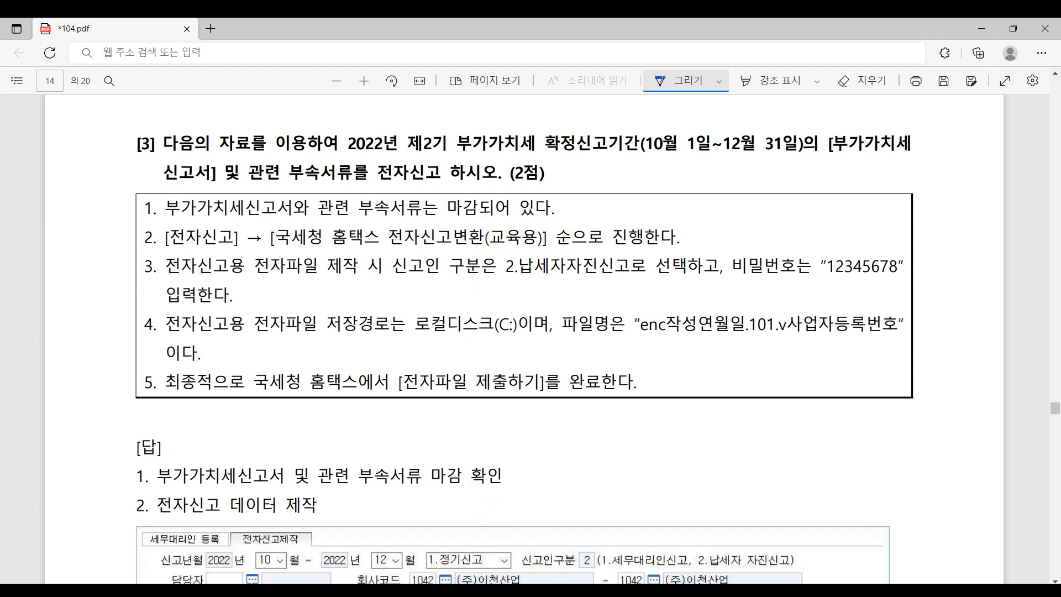
- Open the 부가가치세신고서 for the period months 10 to 12 (October–December 2022)
left_click(504, 590)
left_click(244, 148)
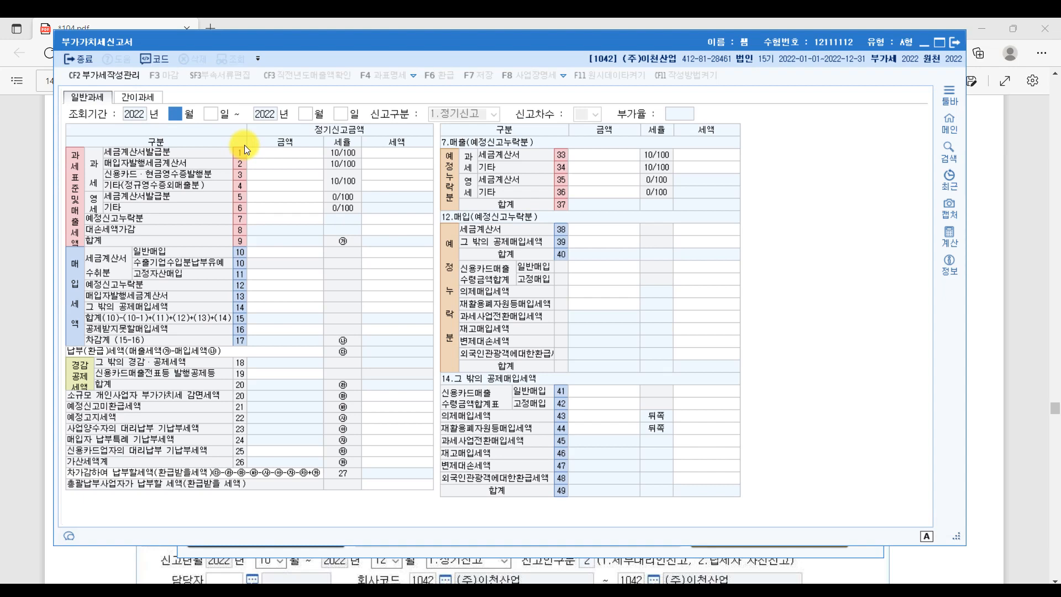
type("10")
key("Return")
type("12")
key("Return")
key("Return")
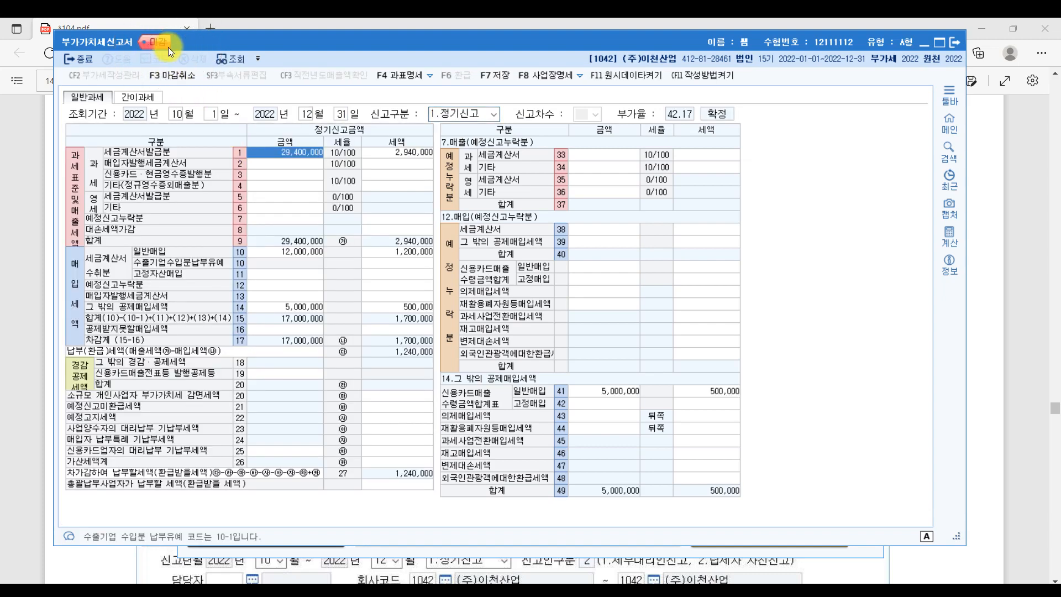
- Review the 부가세 마감 list confirming all four forms are closed, then cancel it unchanged
left_click(187, 77)
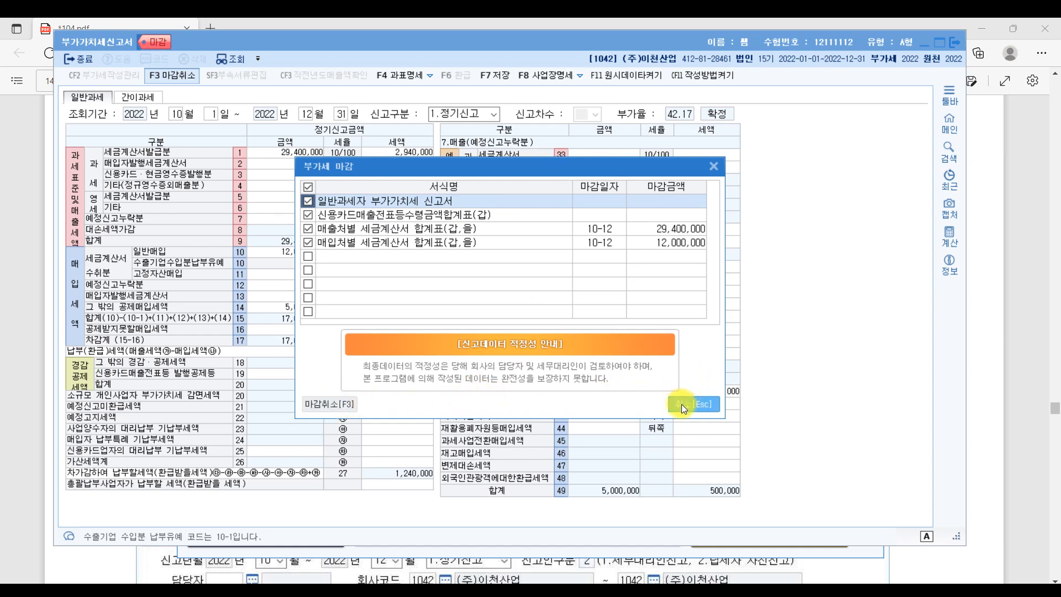
left_click(364, 216)
left_click(367, 228)
left_click(372, 239)
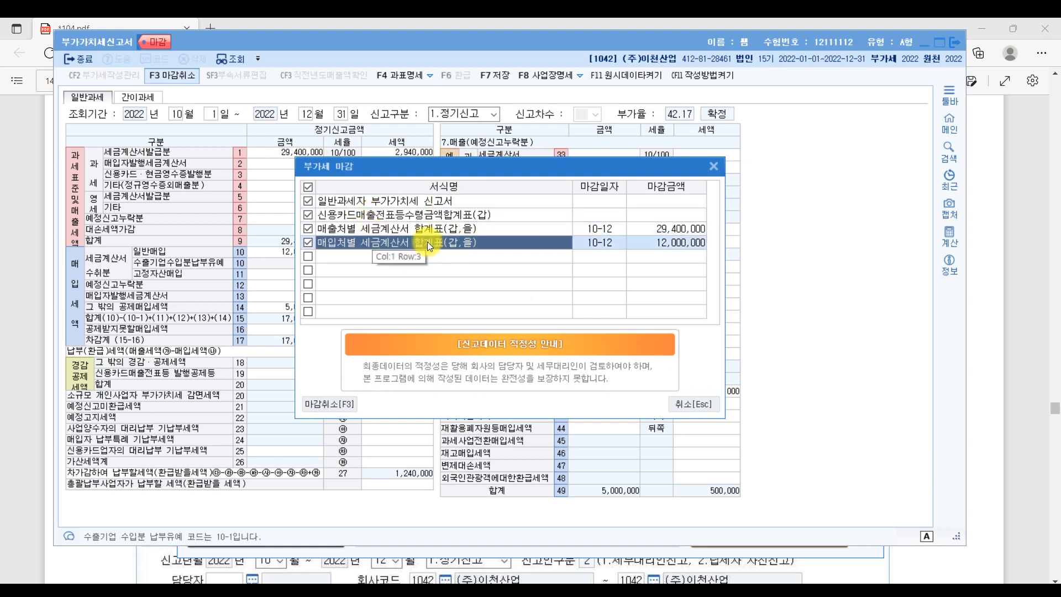
left_click(699, 406)
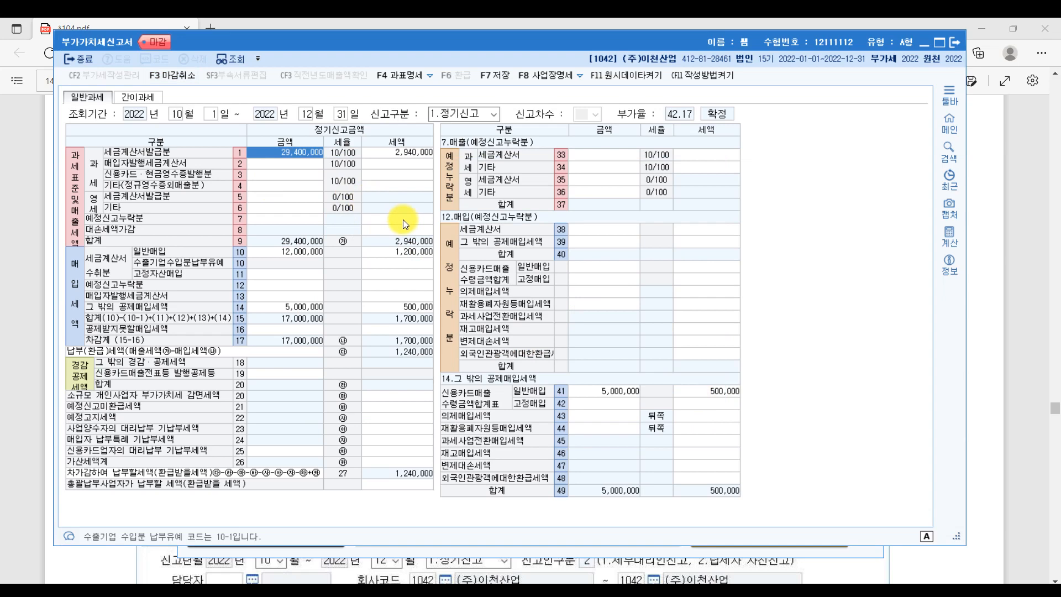
- Close the VAT return, check the answer PDF, and open the 전자신고 e-filing screen
key("Escape")
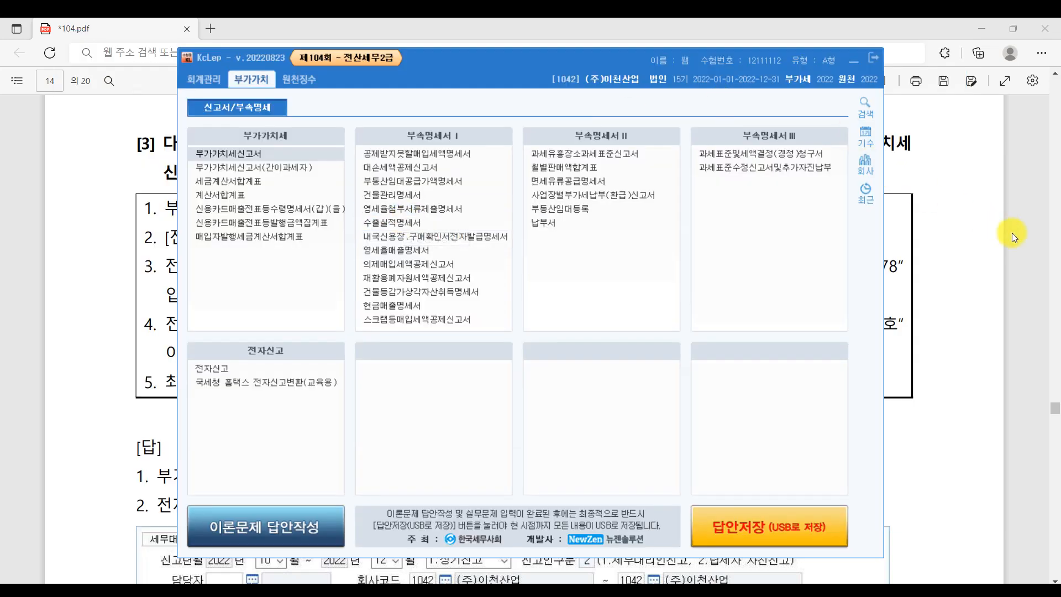
left_click(1010, 234)
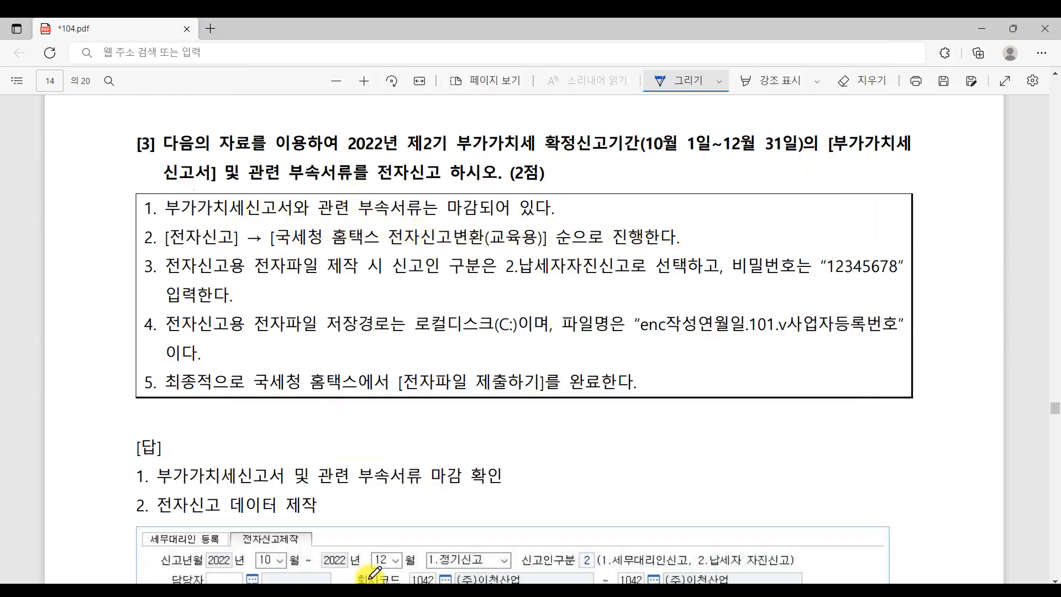
key("alt+Tab")
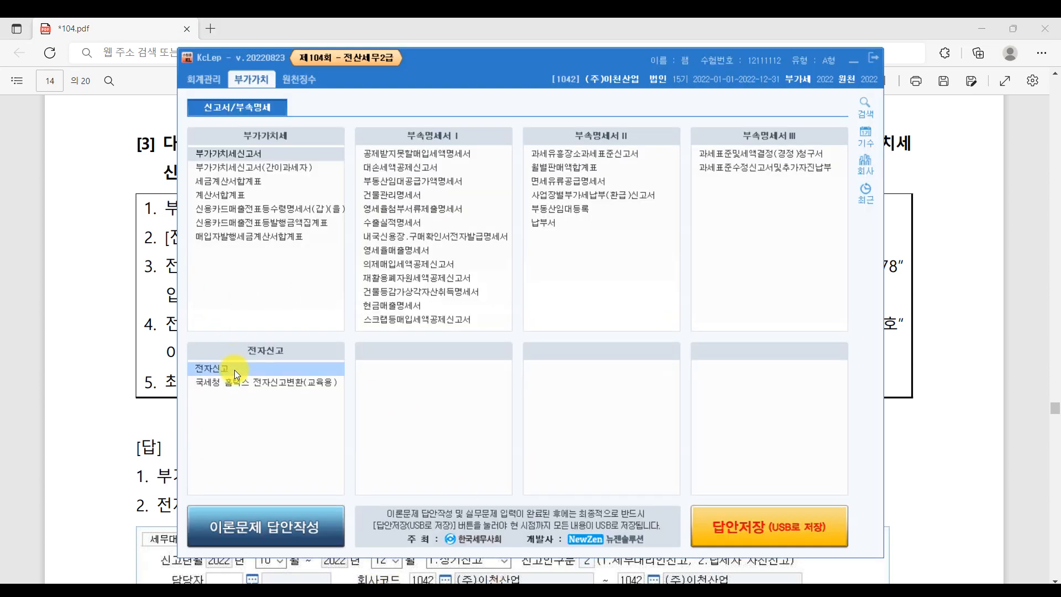
left_click(235, 369)
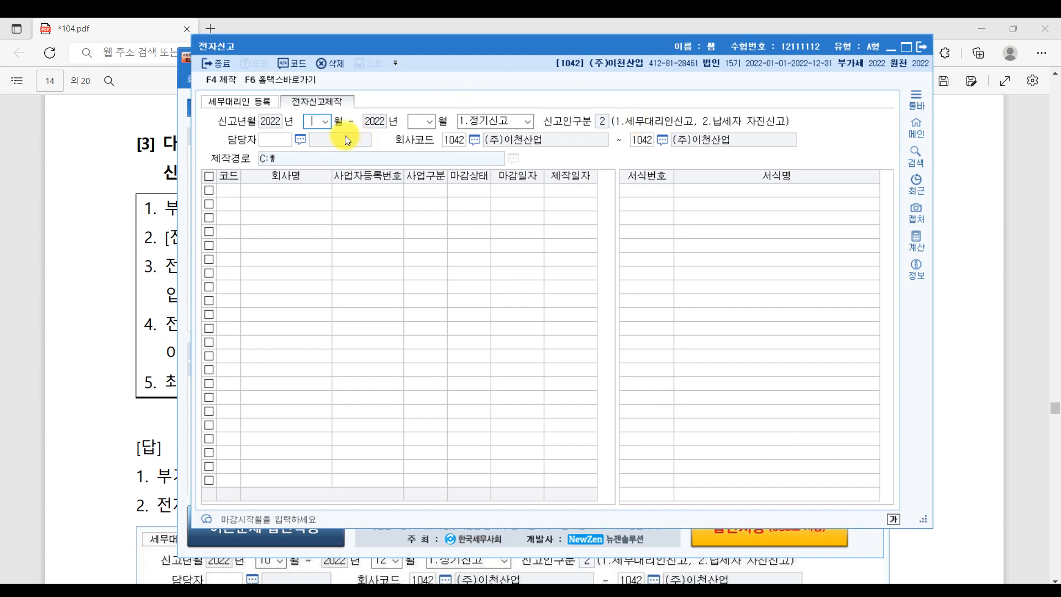
- Enter the e-filing period as months 10 to 12
type("10")
key("Return")
type("12")
key("Return")
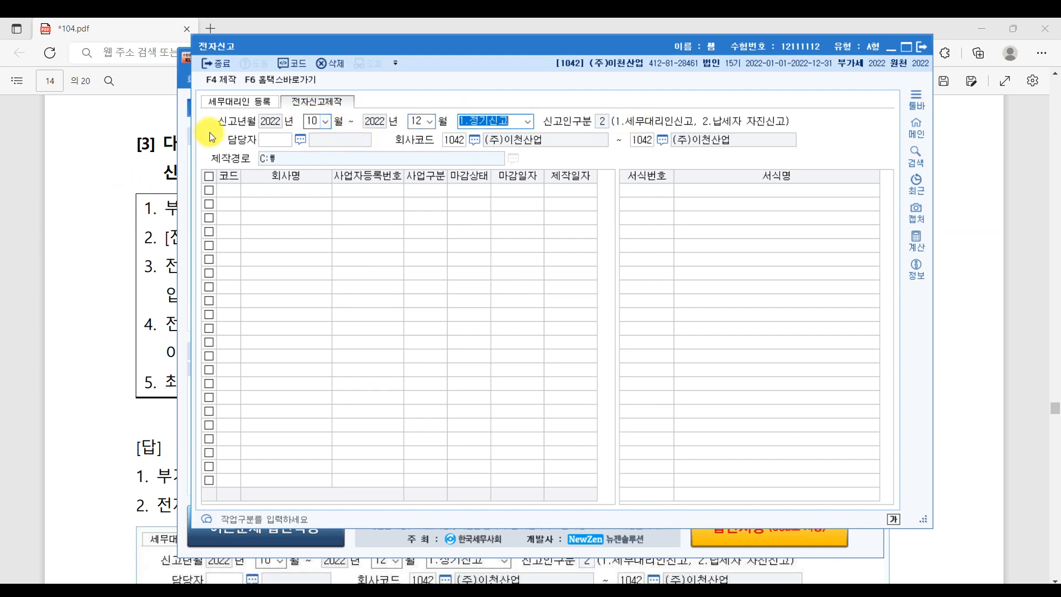
- Underline 2.납세자자진신고로 in the PDF, then load company 1042's four closed forms
left_click(114, 251)
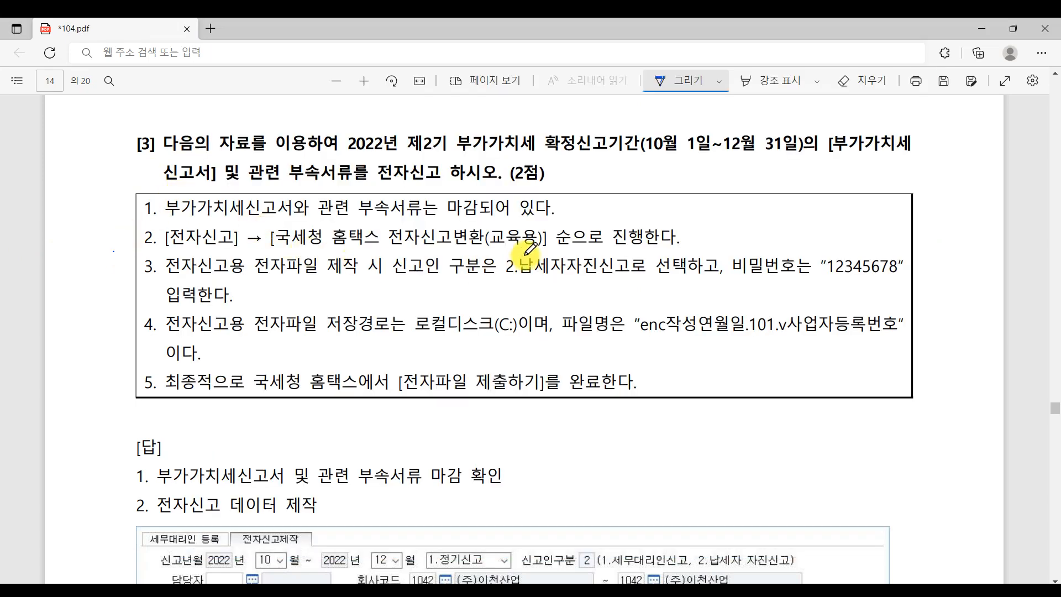
left_click_drag(517, 282, 648, 284)
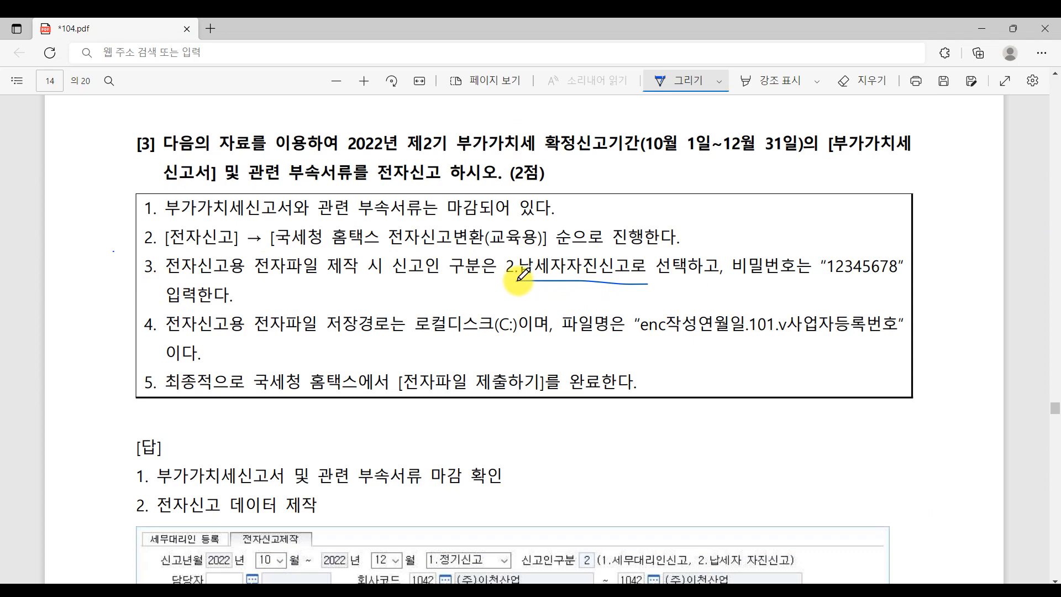
left_click_drag(516, 281, 659, 291)
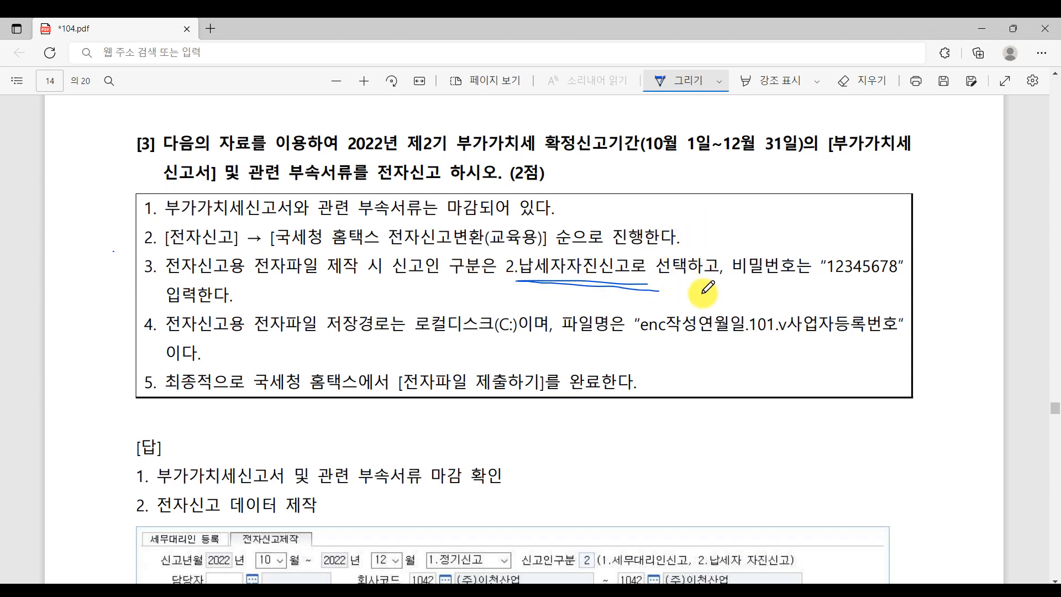
left_click(559, 583)
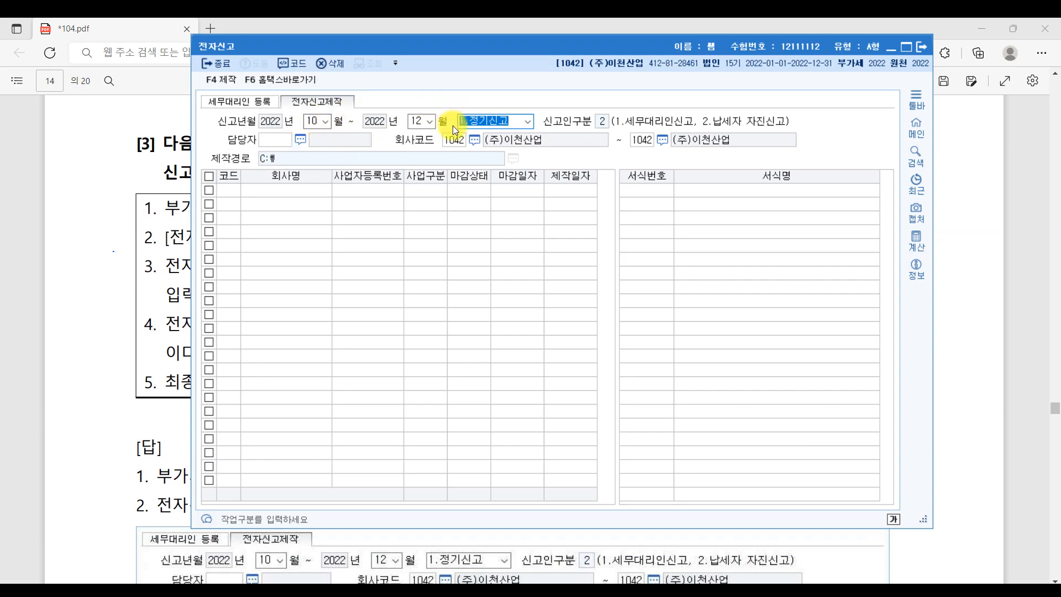
key("Return")
key("Return")
key("Return")
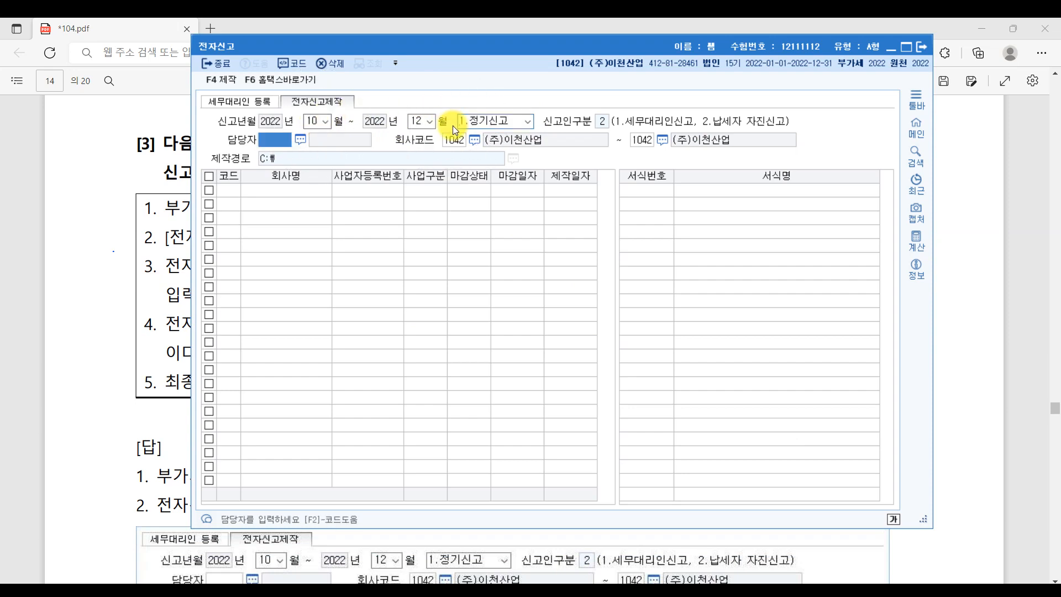
key("Return")
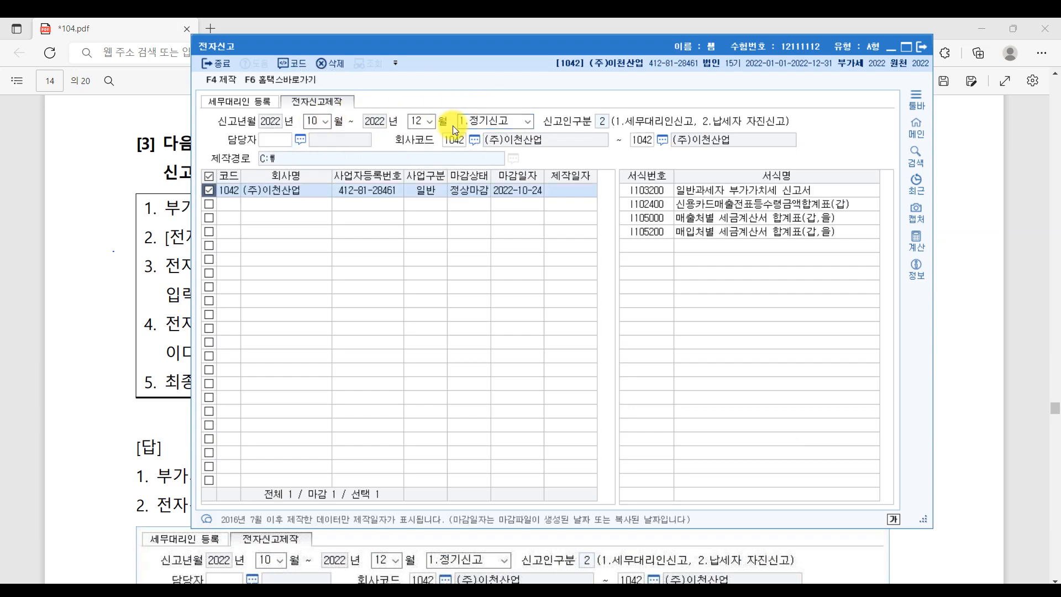
- Start F4 제작 and underline the required password in item 3 of the PDF instructions
left_click(218, 81)
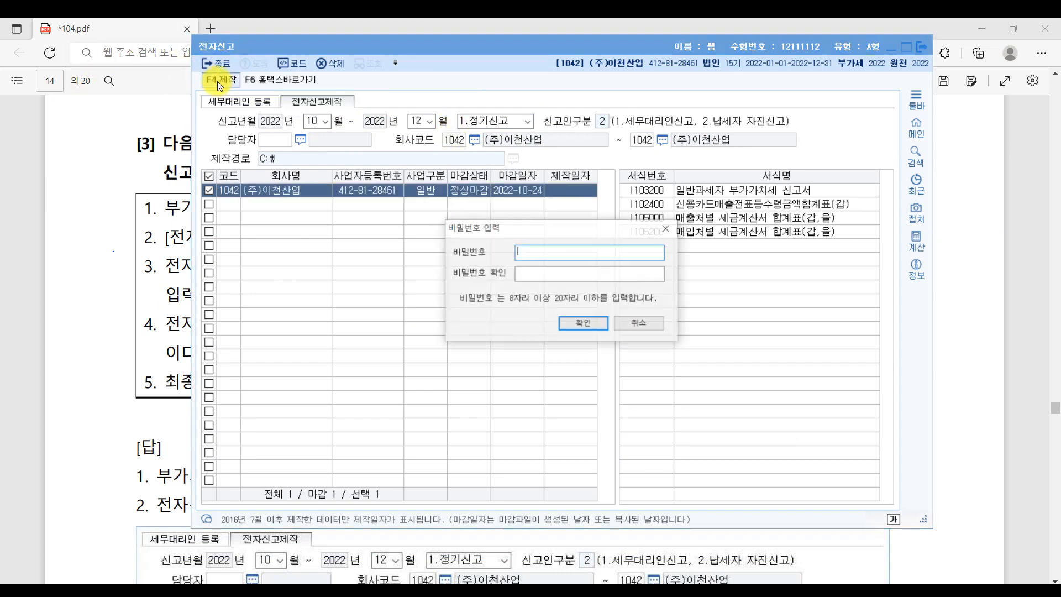
left_click(966, 364)
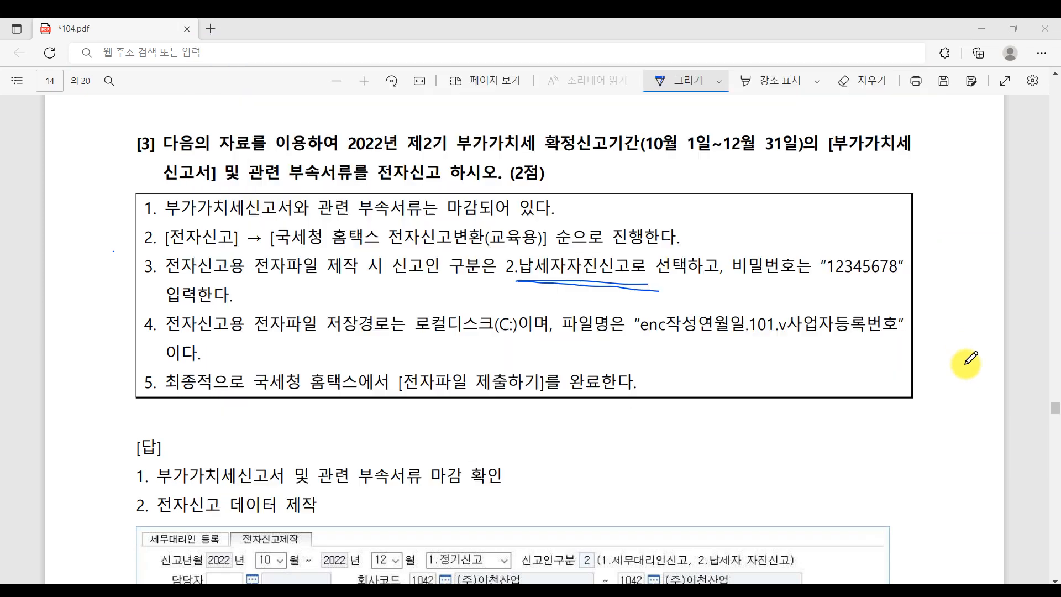
left_click_drag(833, 285, 920, 285)
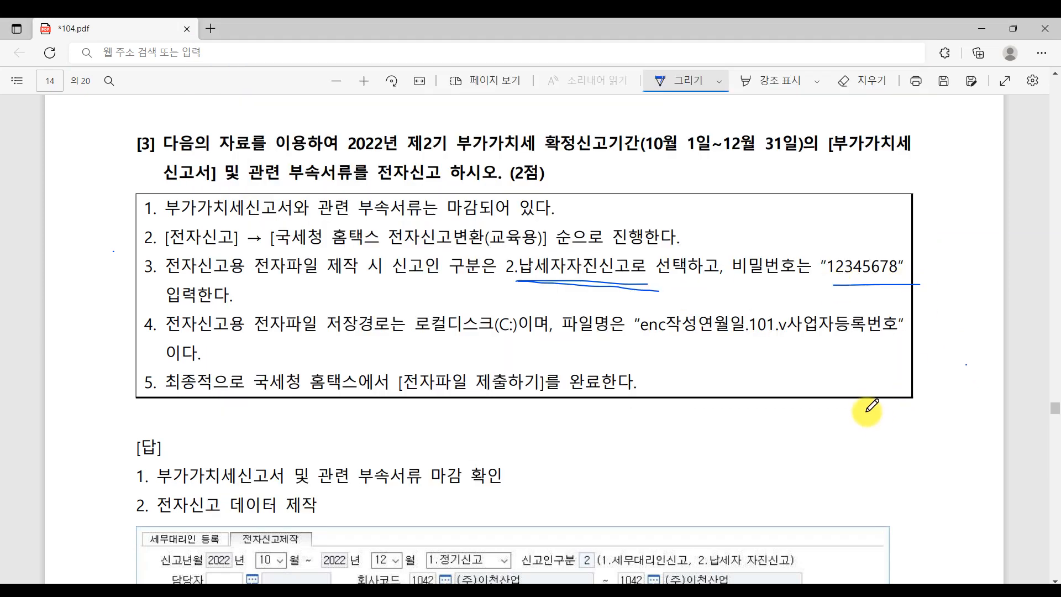
key("alt+Tab")
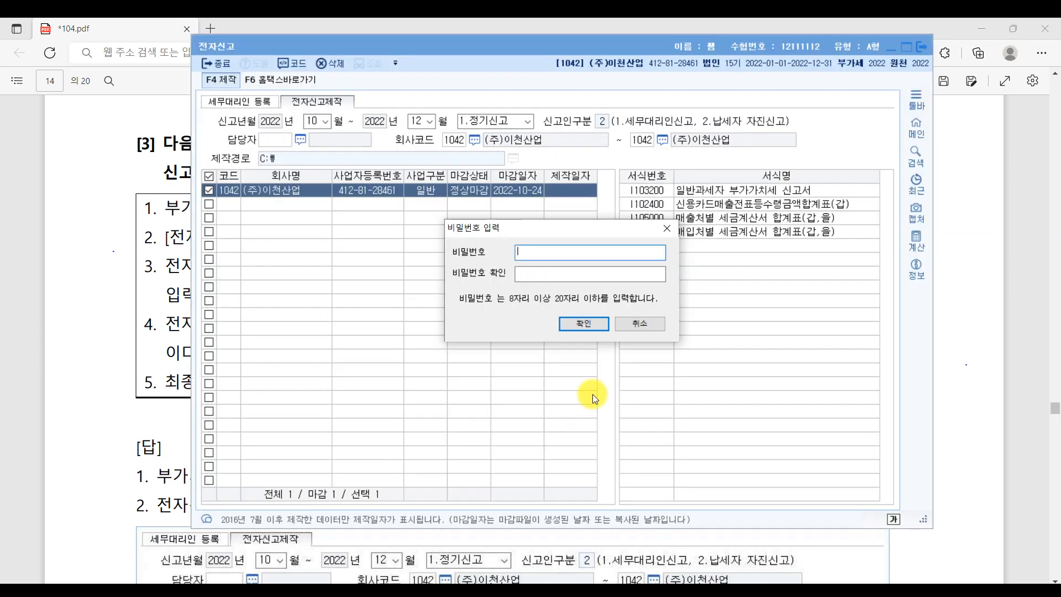
- Enter and confirm the required file password to create the filing data dated 2022-10-24
type("12345678")
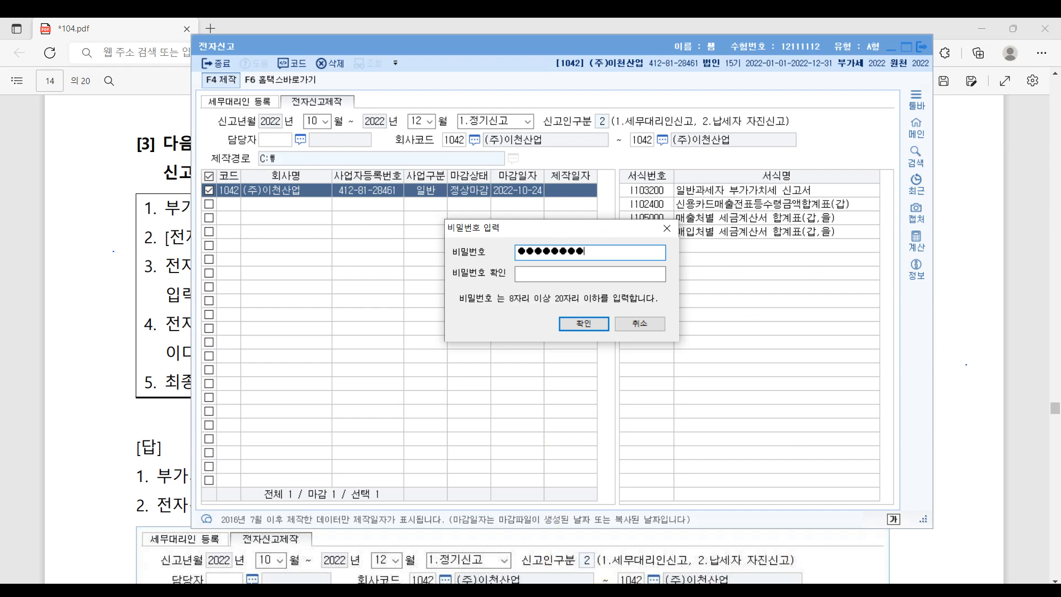
key("Tab")
type("12345678")
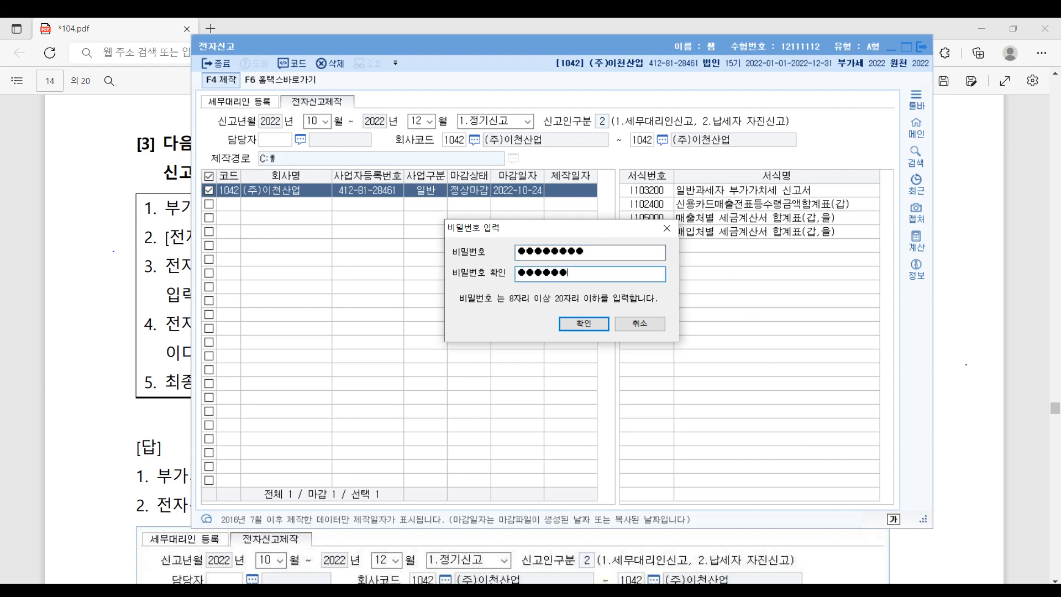
left_click(588, 323)
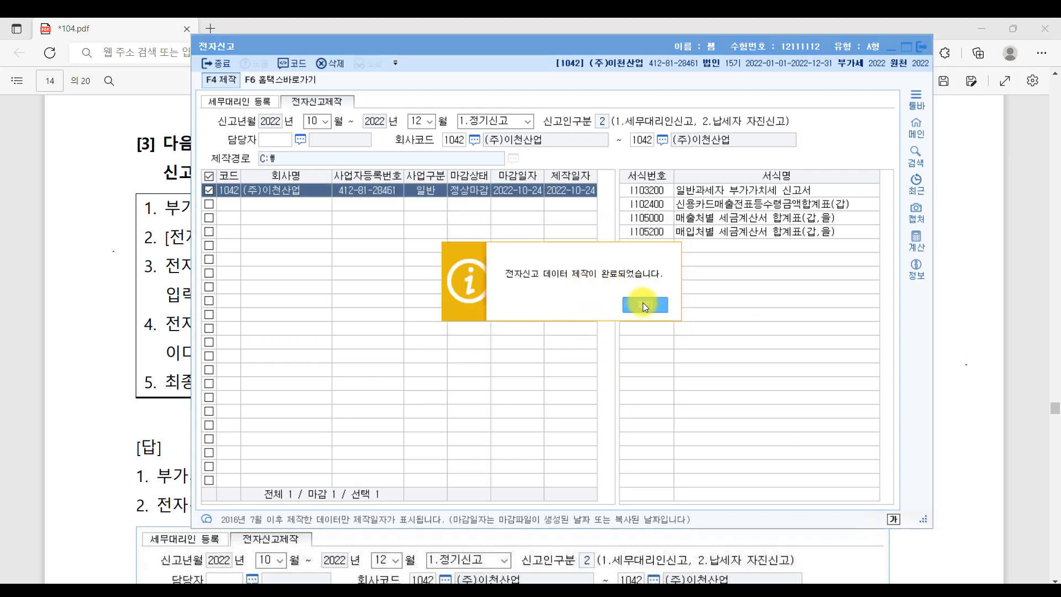
left_click(644, 305)
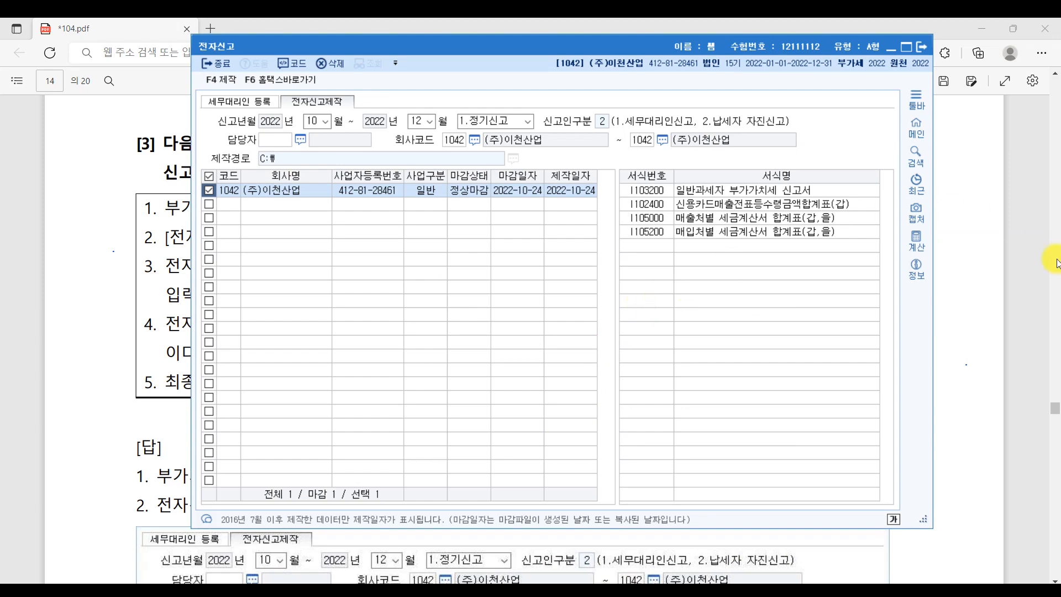
left_click(1020, 268)
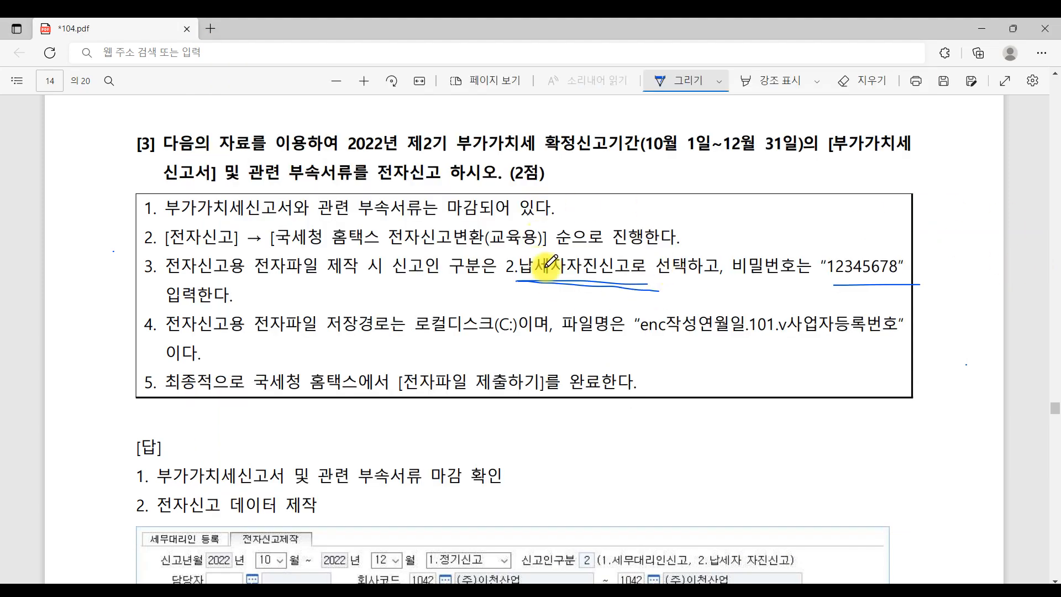
- Underline item 4's save path and file-name format and item 5's submission step, then return to e-filing
left_click_drag(226, 336, 515, 343)
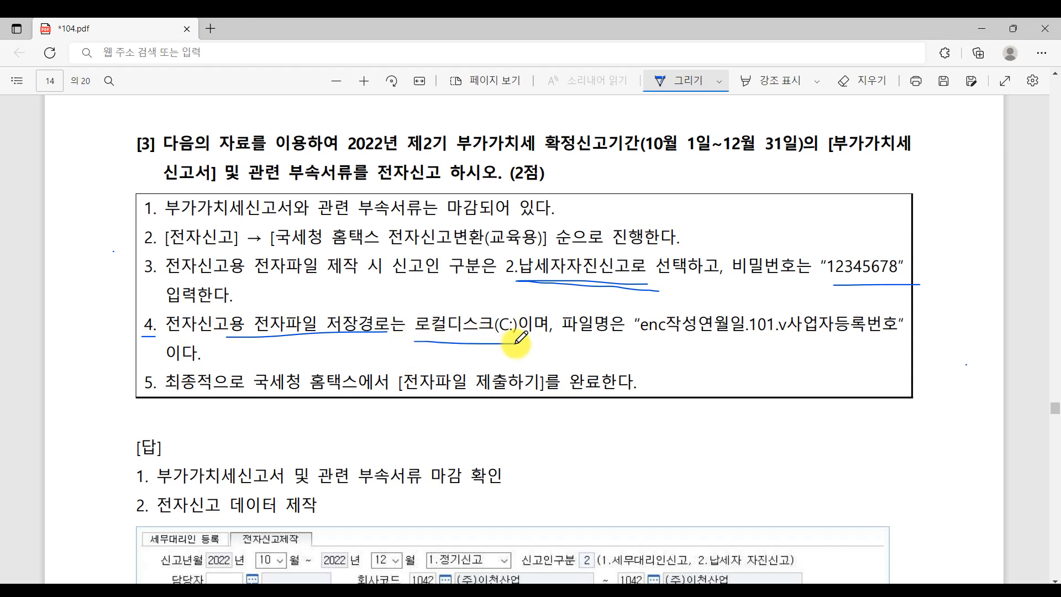
left_click_drag(639, 342, 923, 350)
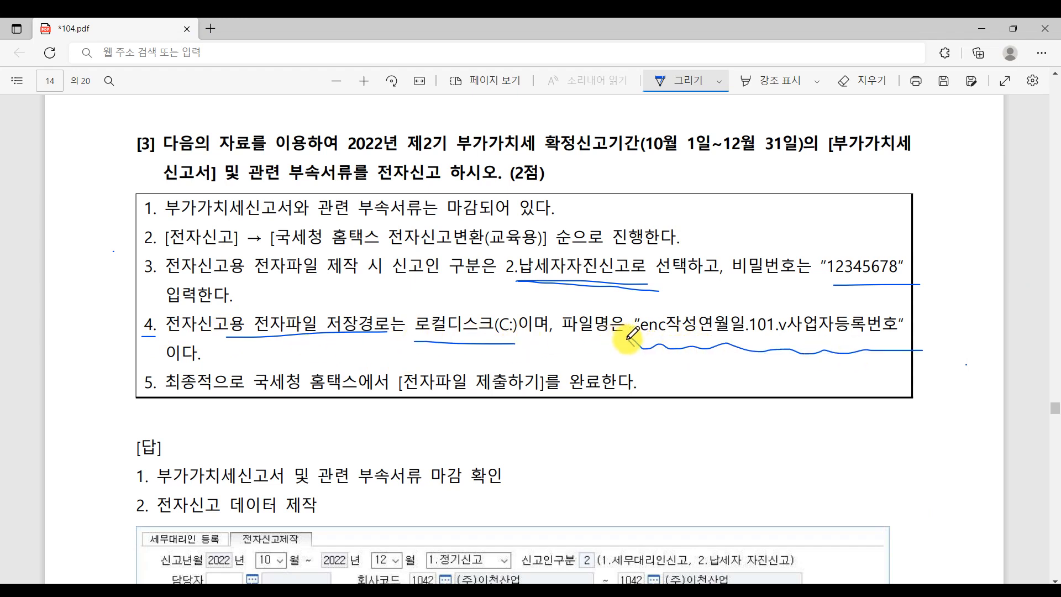
left_click_drag(627, 338, 949, 351)
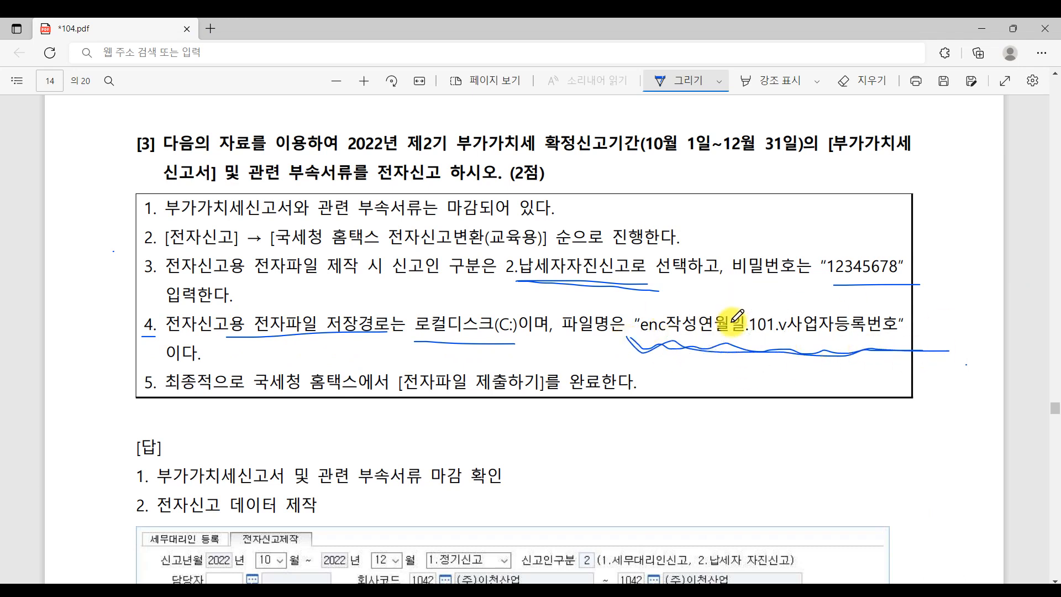
left_click_drag(224, 411, 606, 411)
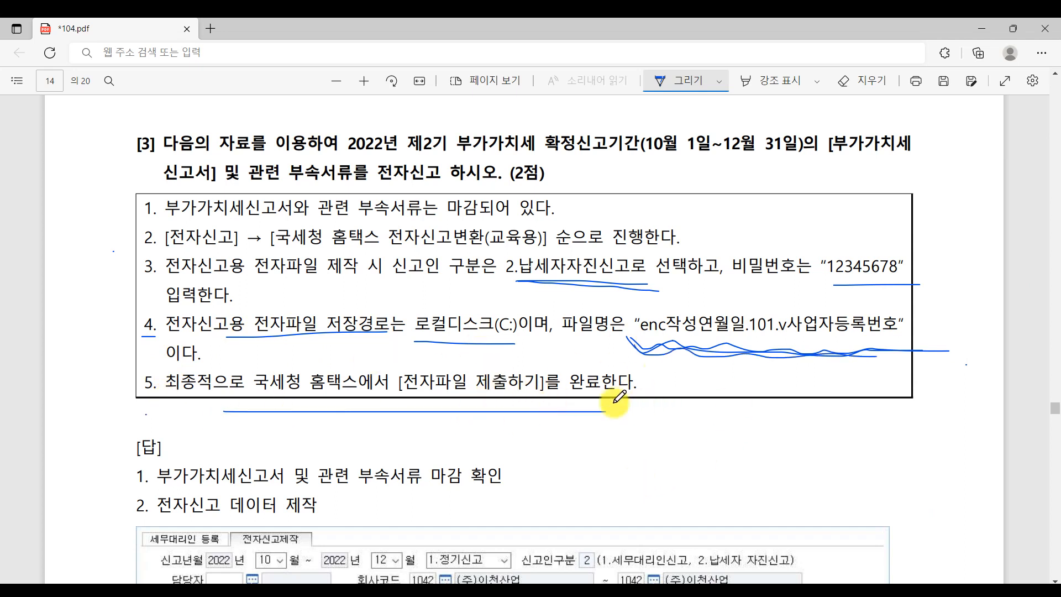
left_click(590, 591)
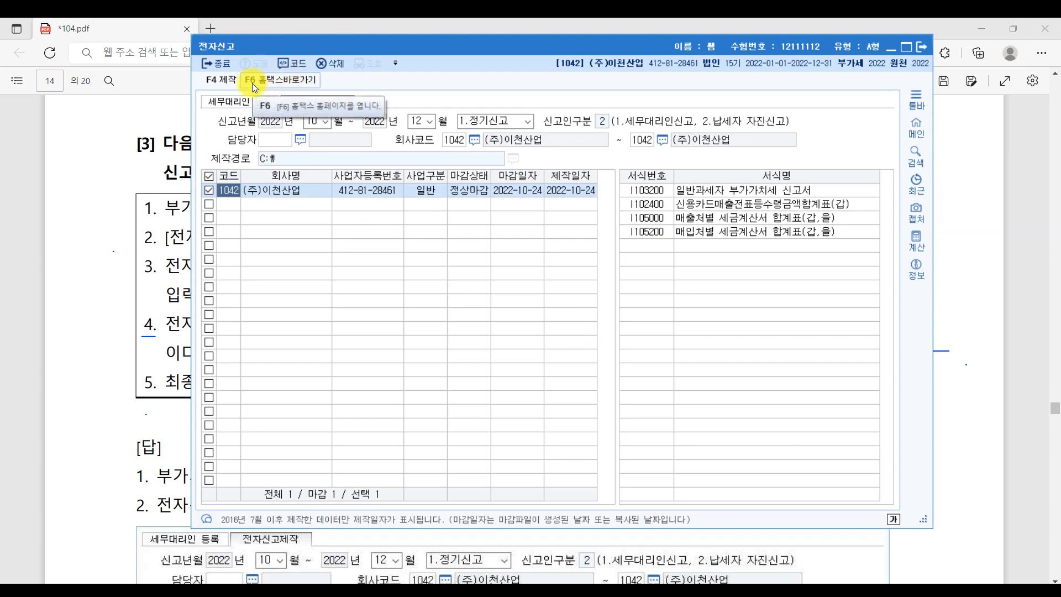
- Launch F6 홈택스바로가기, close the guide slide, and maximize the conversion window
key("ctrl")
key("ctrl")
left_click(307, 83)
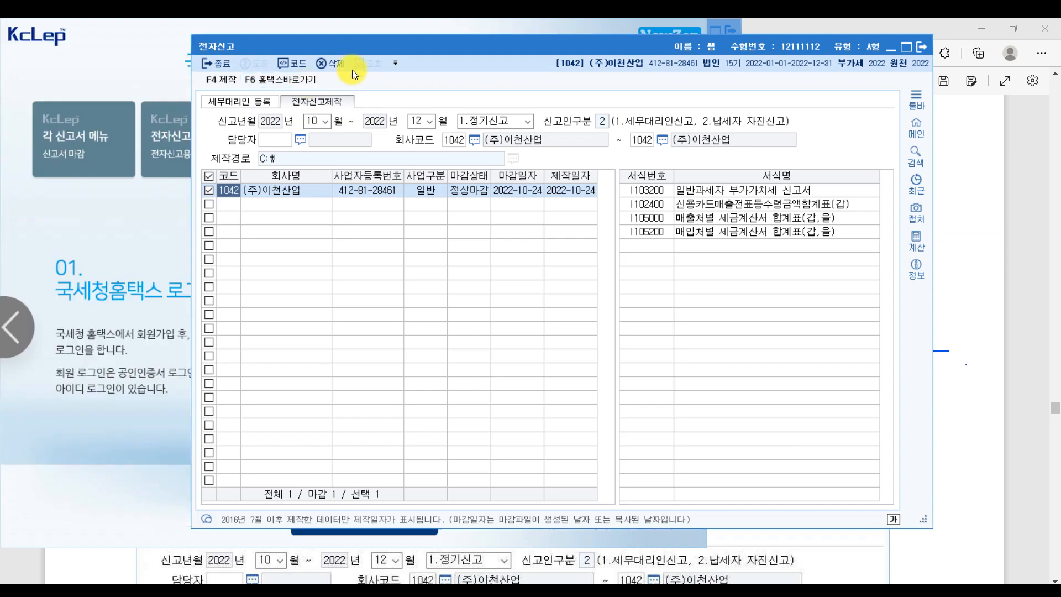
left_click(109, 55)
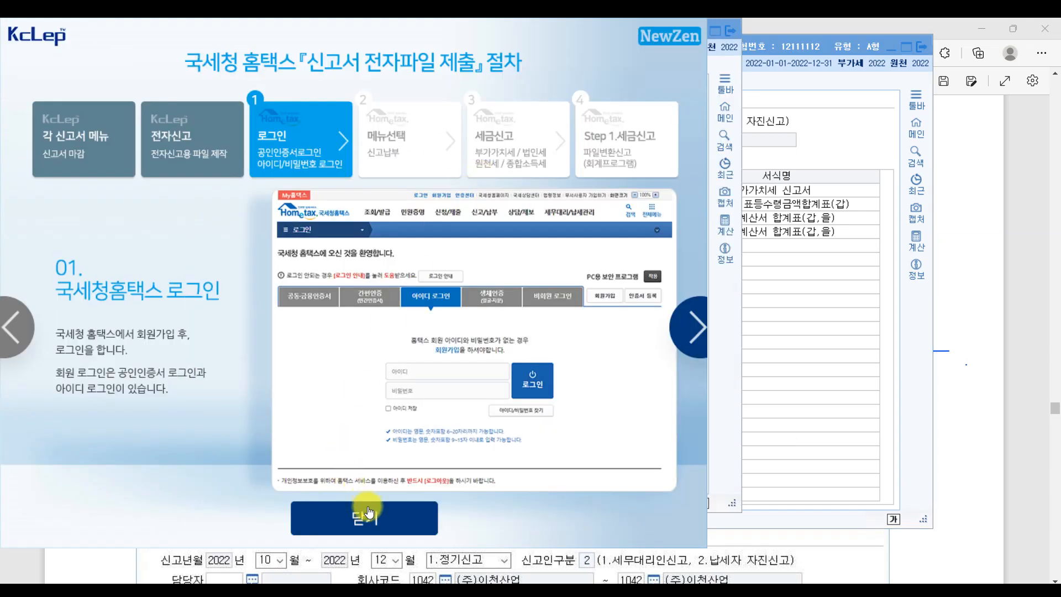
left_click(369, 511)
left_click_drag(384, 30, 619, 64)
left_click(946, 67)
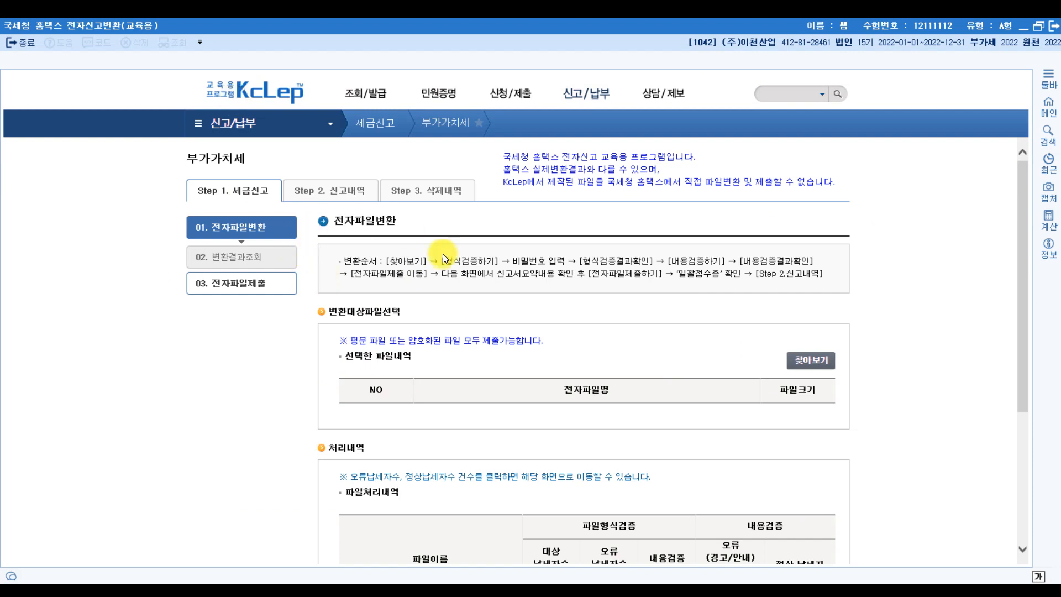
key("ctrl")
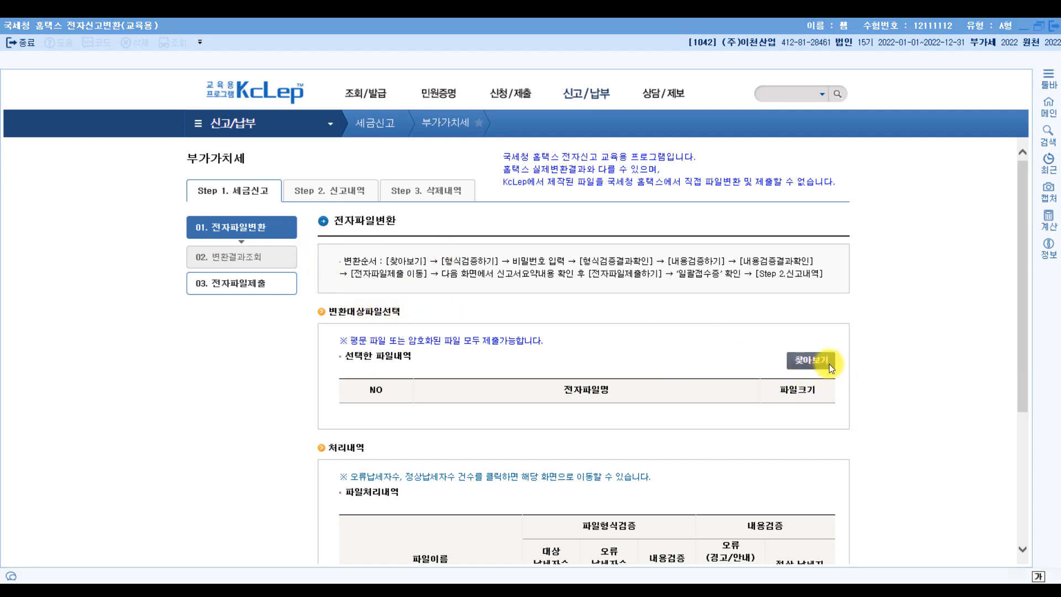
left_click(829, 365)
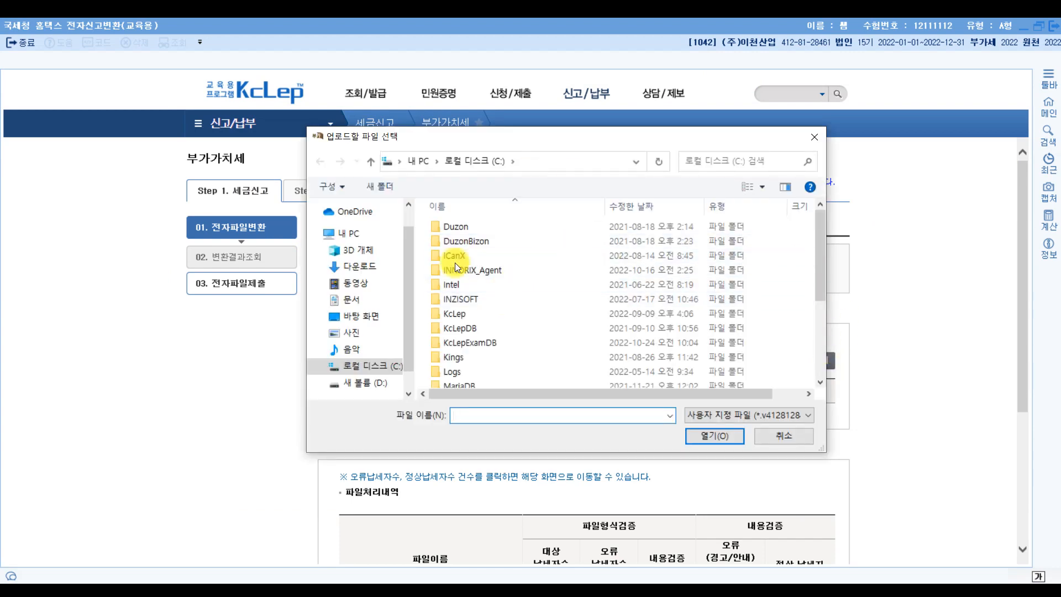
left_click_drag(821, 279, 834, 393)
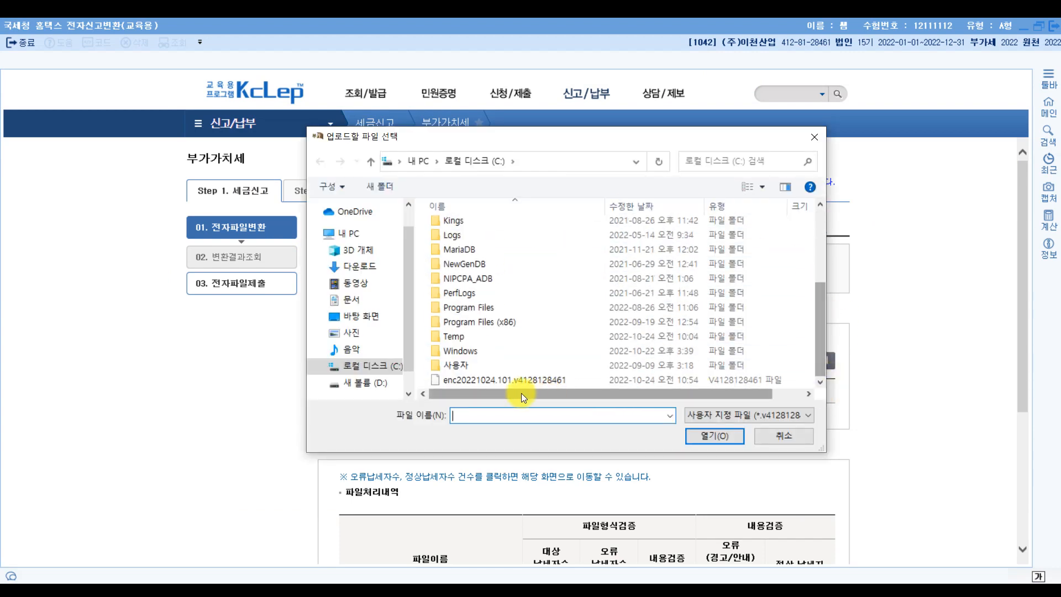
left_click(506, 382)
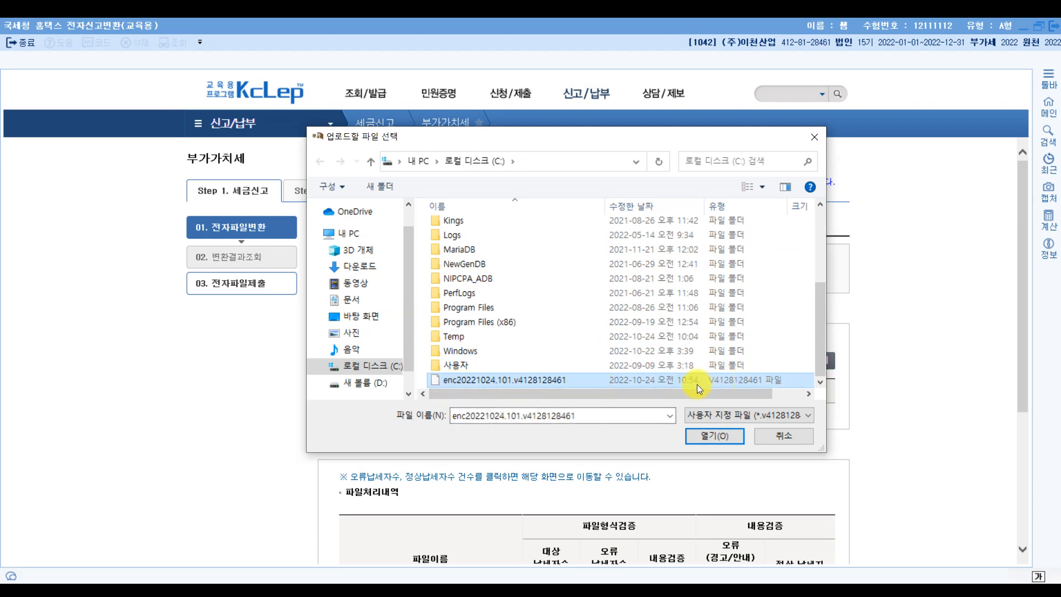
left_click(472, 389)
left_click(711, 436)
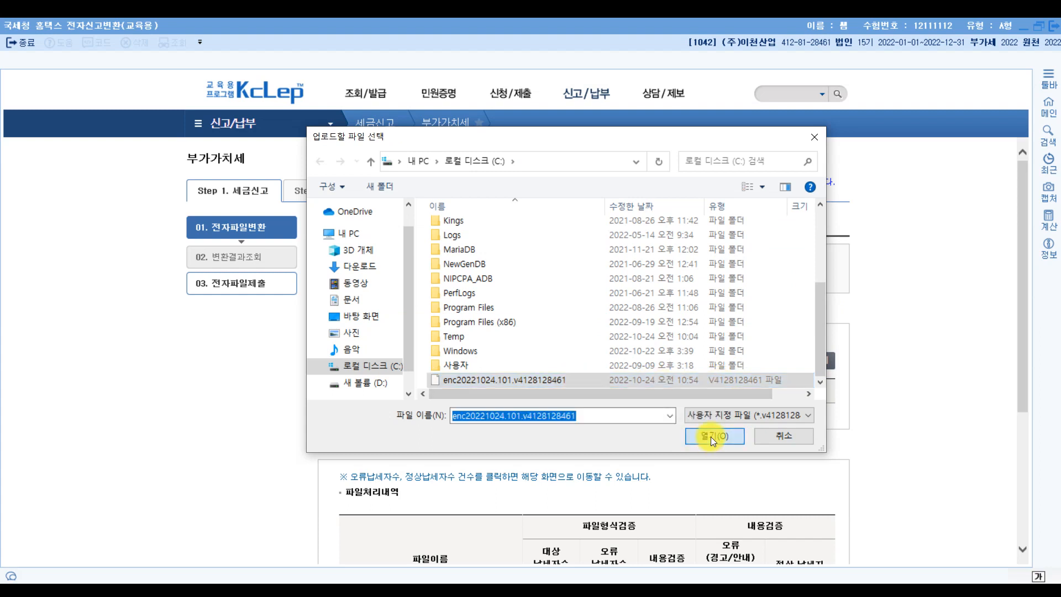
left_click(625, 422)
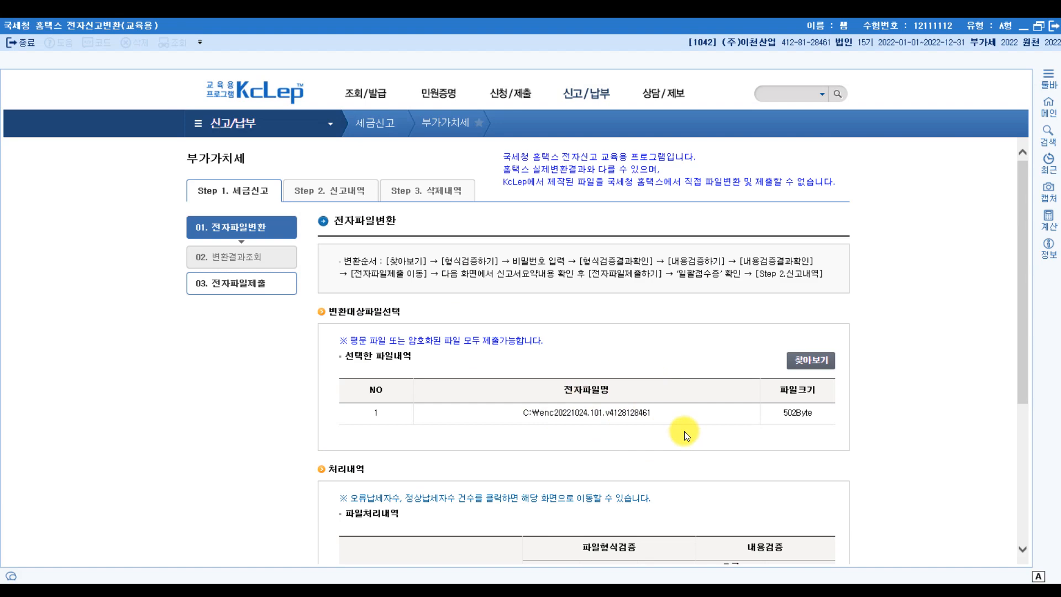
- Run 형식검증하기 and confirm the file password in the 변환파일 정보 입력 dialog
scroll(684, 431, "down", 4)
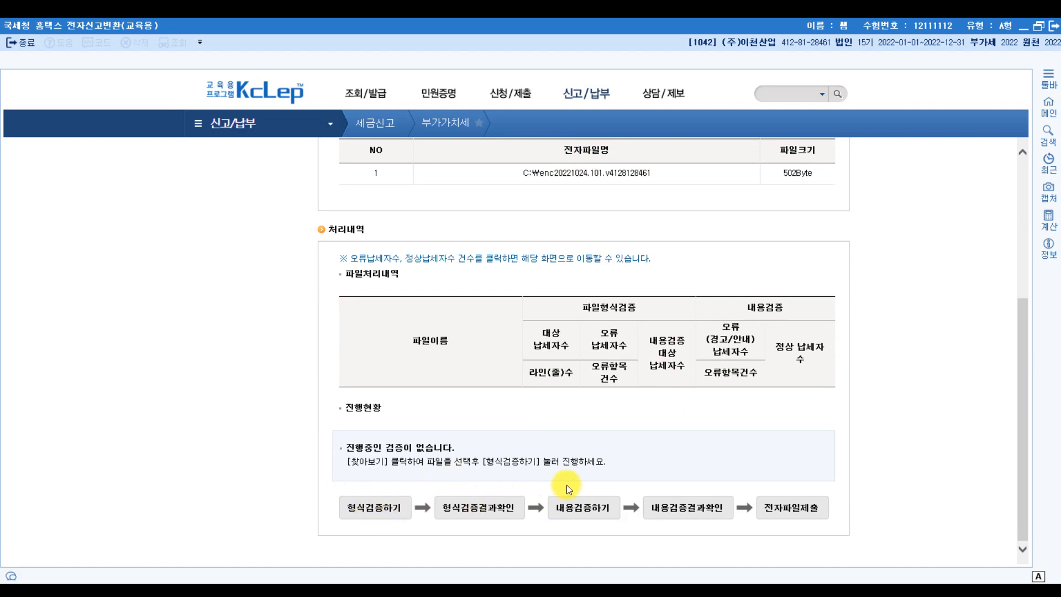
left_click(378, 511)
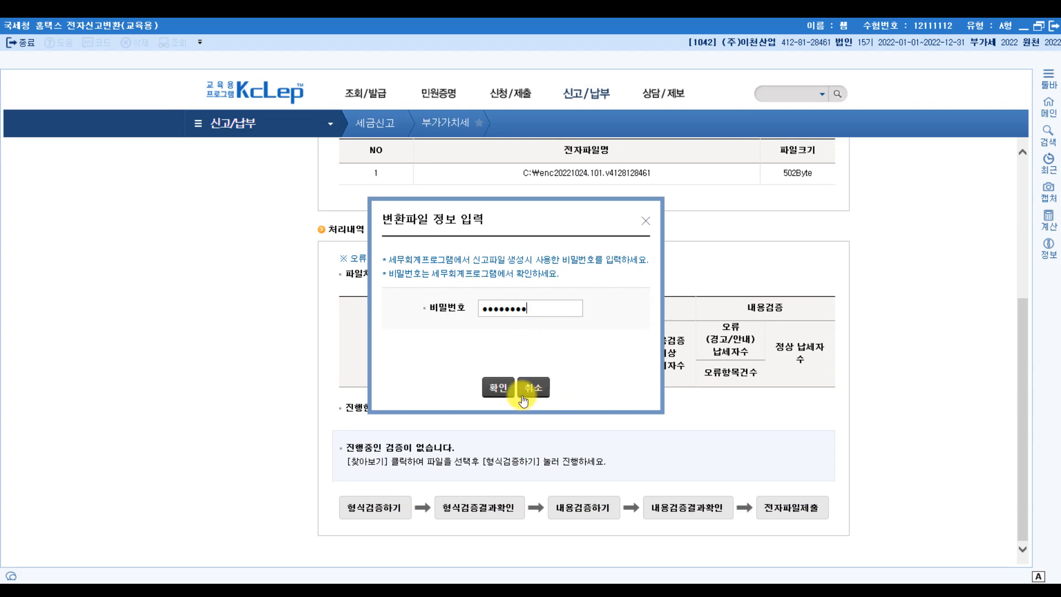
left_click(501, 388)
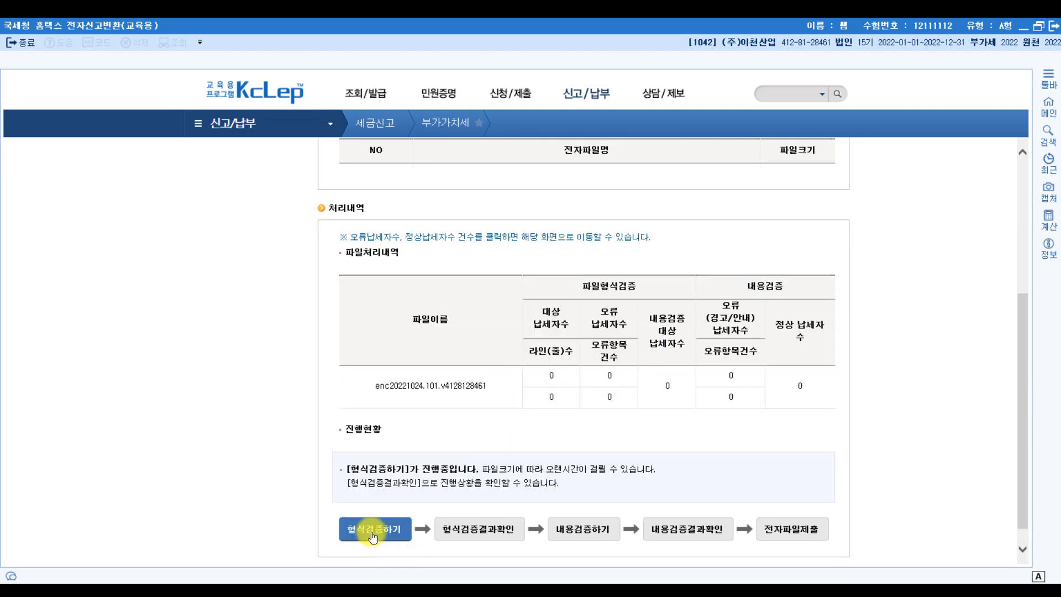
- Check format results, run 내용검증하기, check its error-free results, and proceed to submission
left_click(481, 535)
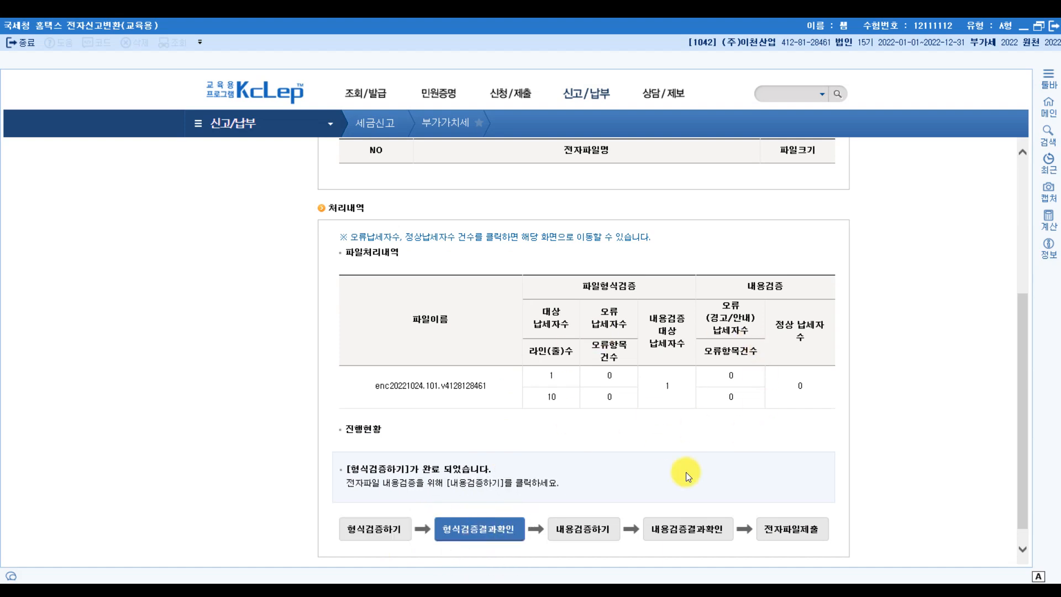
left_click(582, 531)
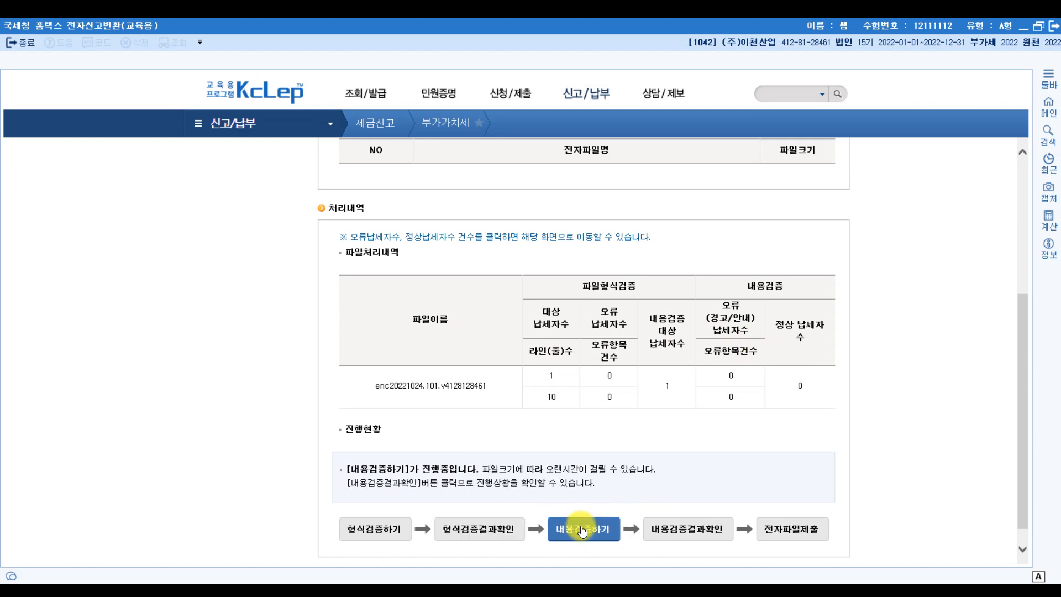
left_click(685, 534)
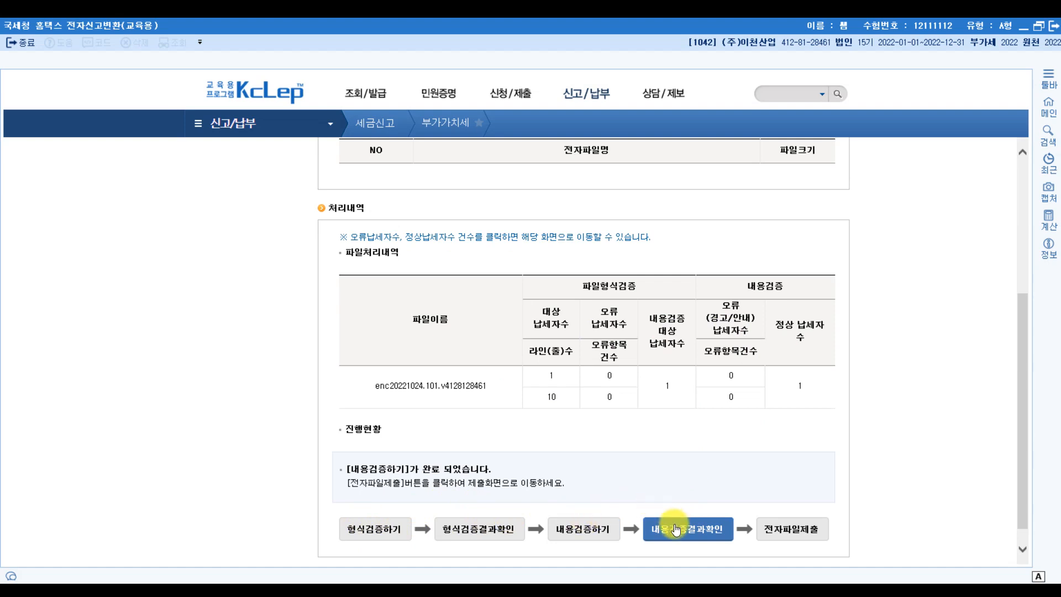
left_click(795, 530)
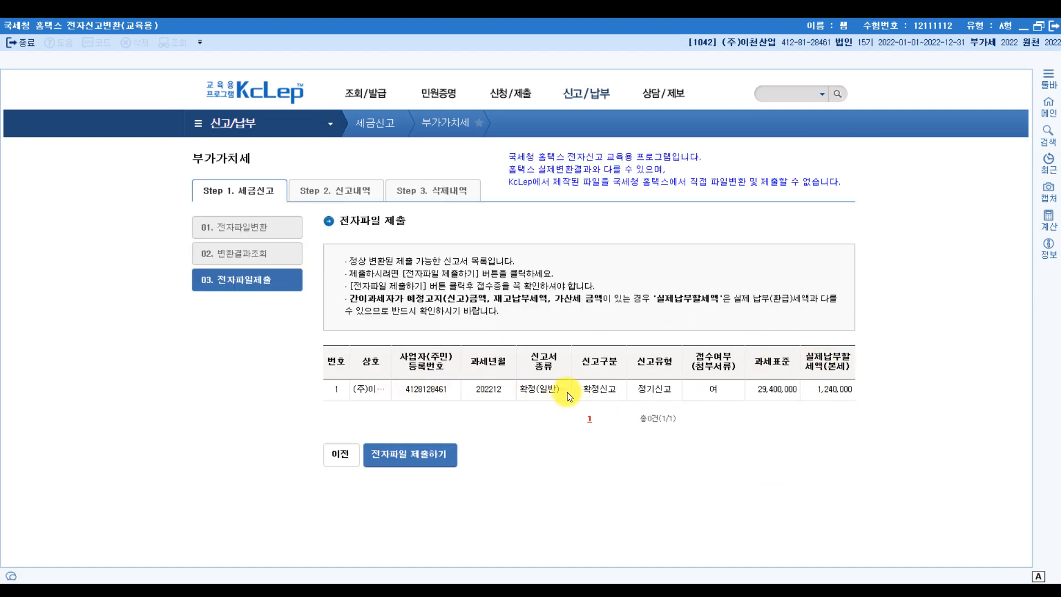
- Submit the converted VAT return, dismiss its filing receipt, and close the tax and e-filing windows
left_click(405, 463)
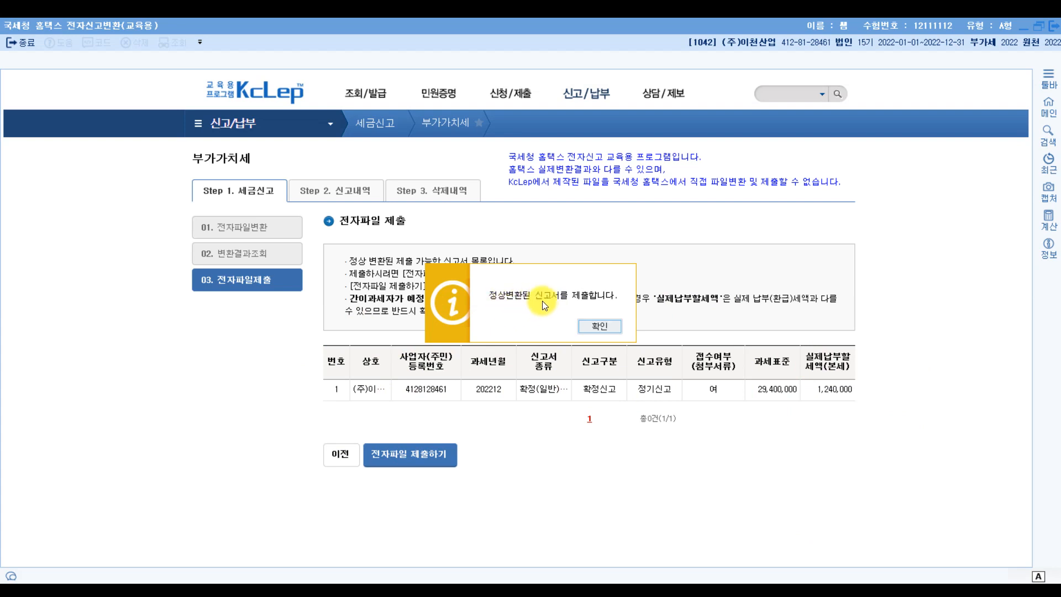
left_click(600, 326)
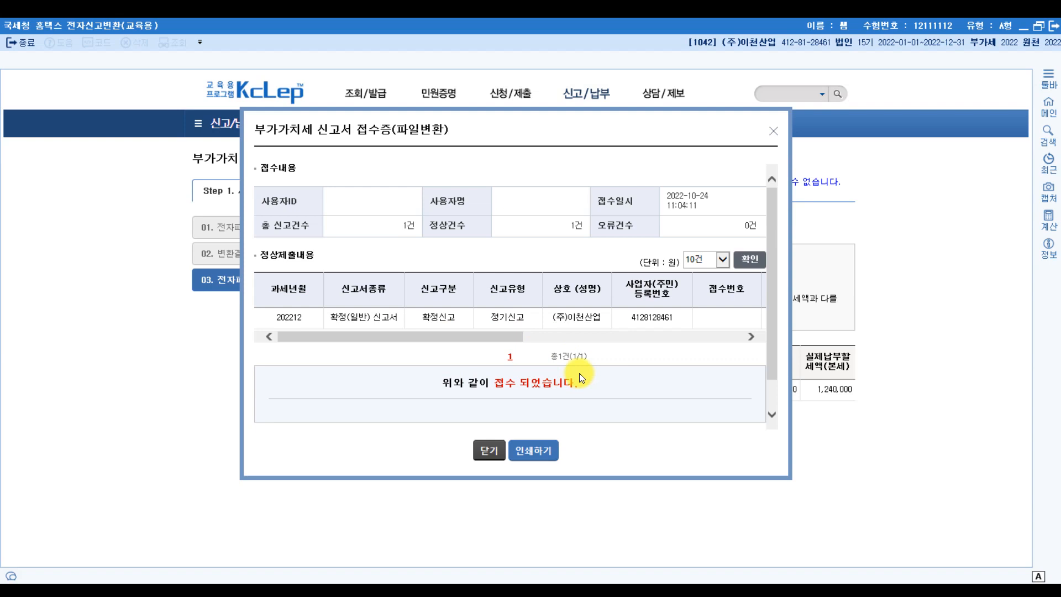
left_click(490, 451)
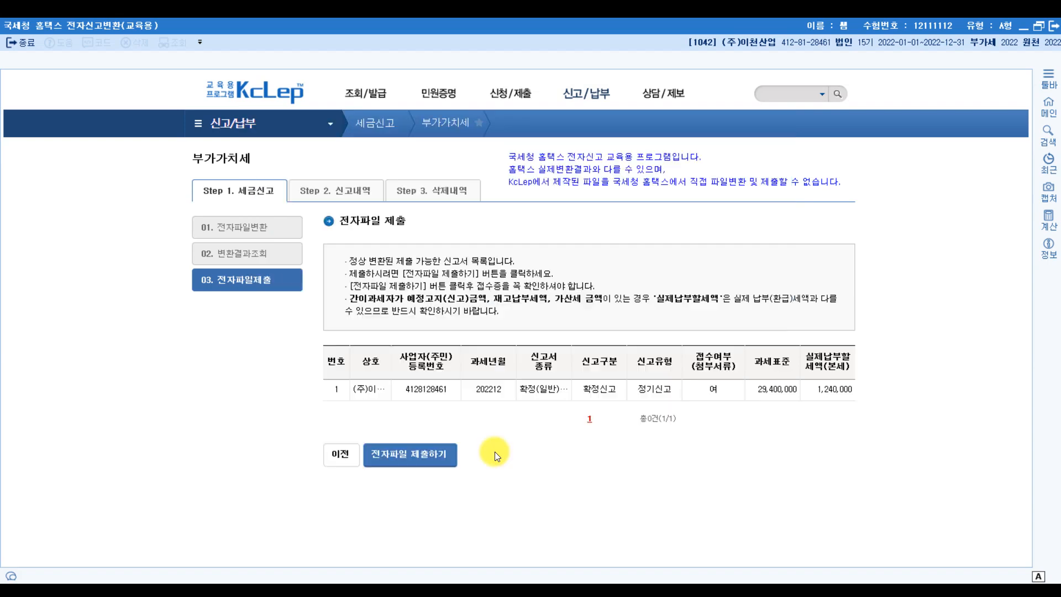
left_click(1054, 26)
left_click(922, 44)
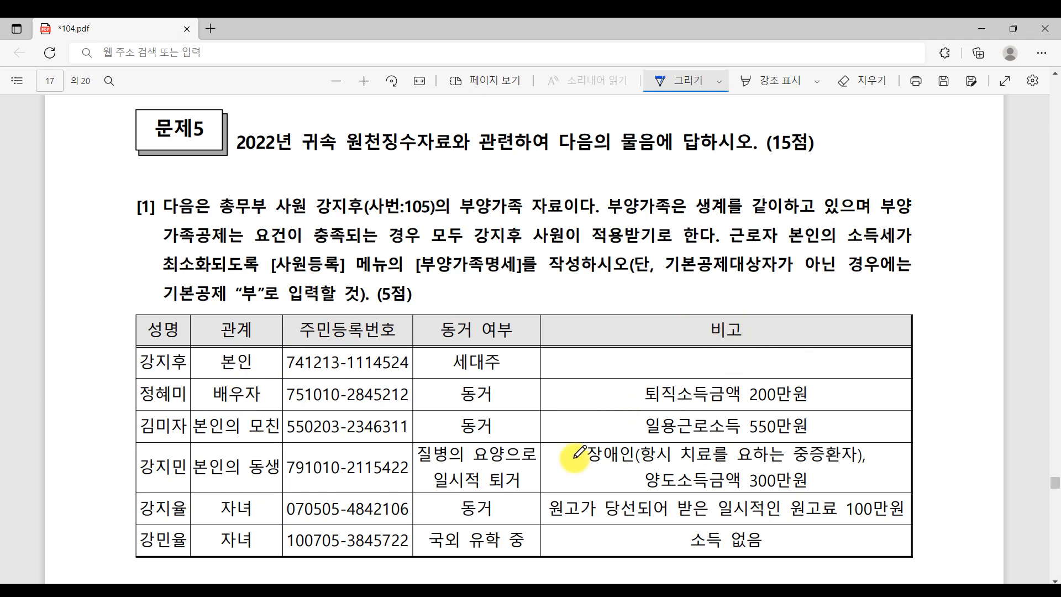
- Bring 사원등록 back, select employee 105, and show the 부양가족명세 dependents tab
left_click(442, 590)
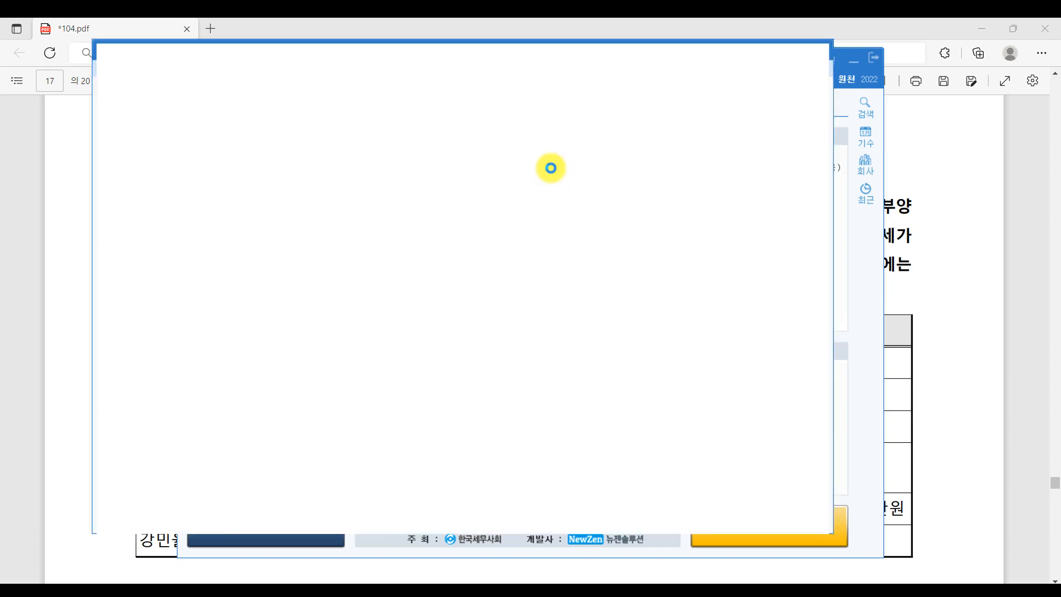
left_click(158, 138)
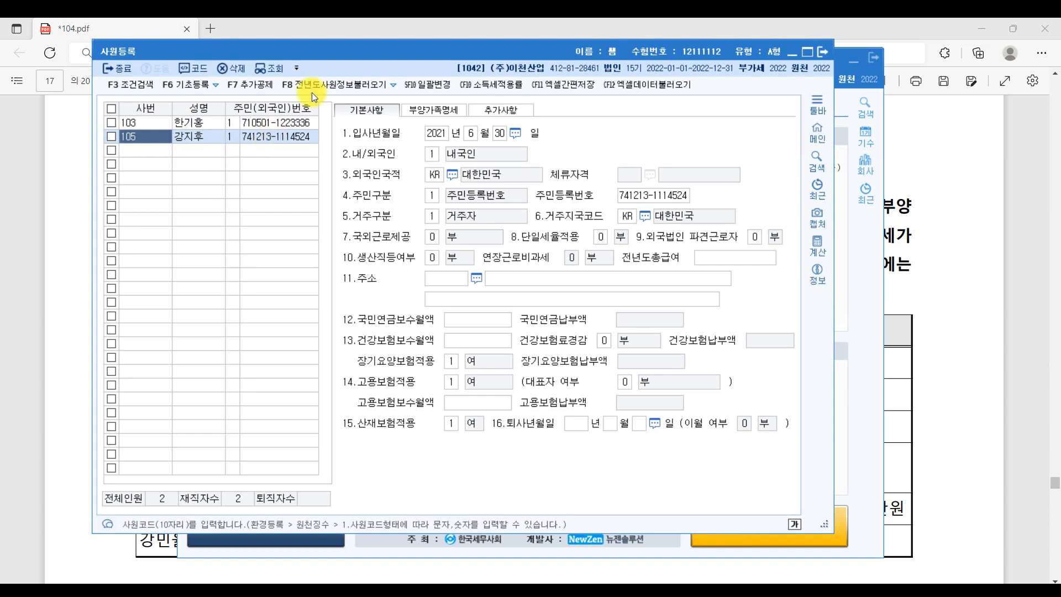
left_click(442, 108)
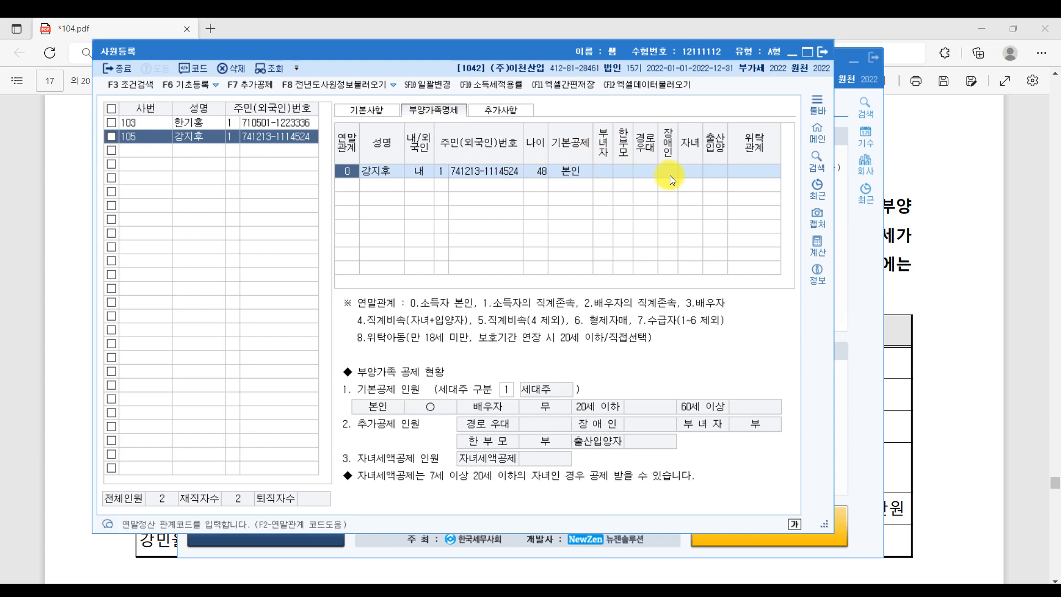
- Add a spouse row with relation 3, her name, domestic status and her resident number
left_click(1014, 246)
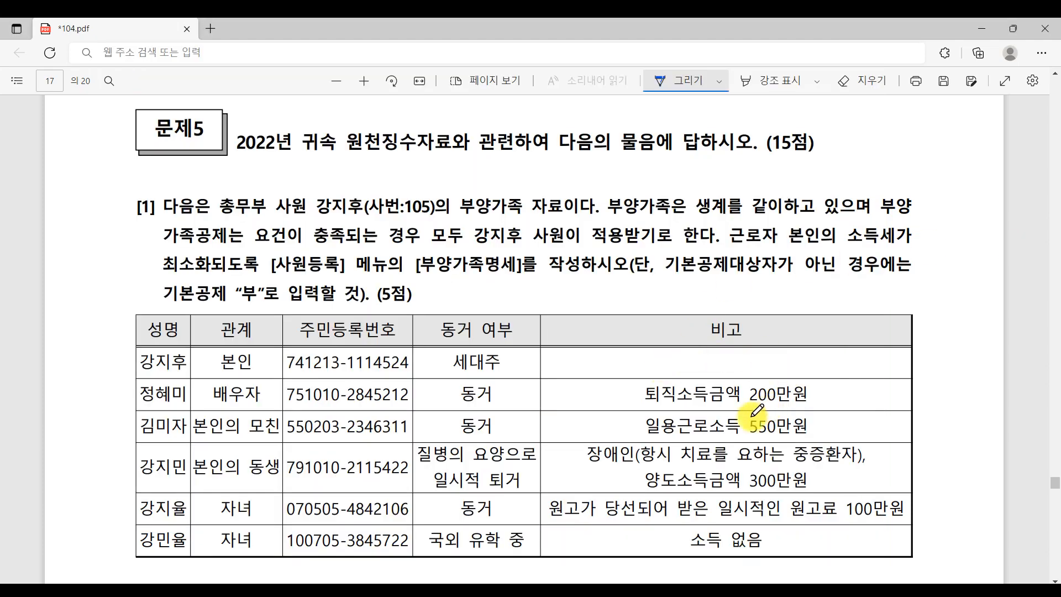
left_click(574, 590)
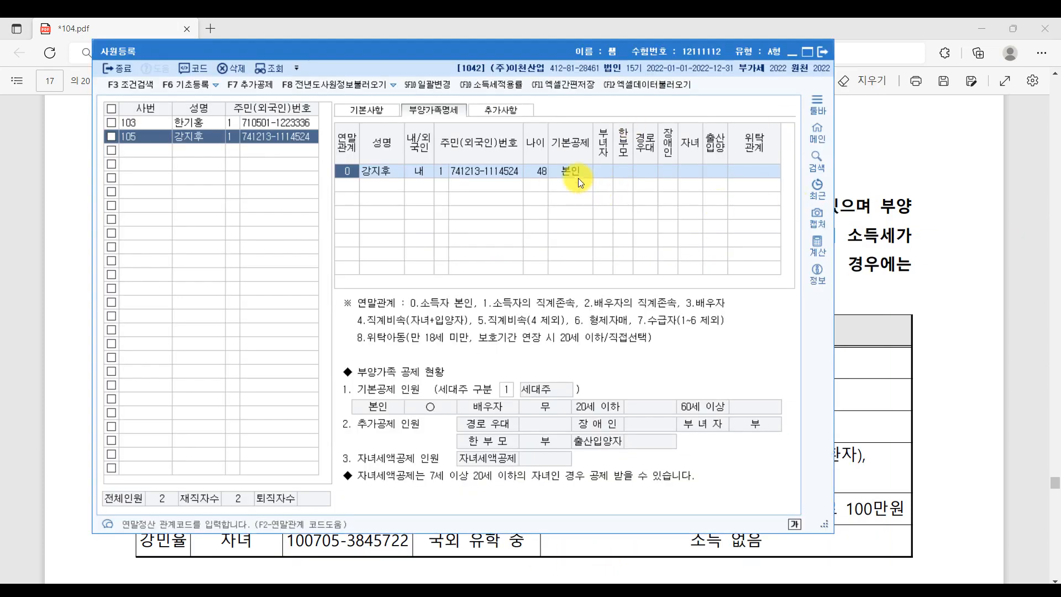
left_click(350, 185)
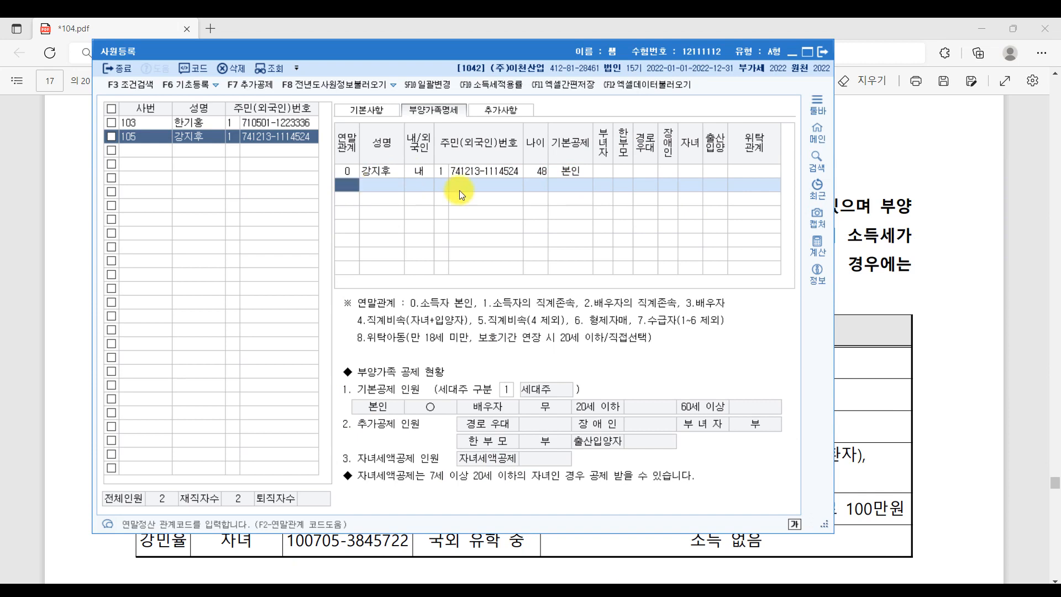
type("3")
key("Return")
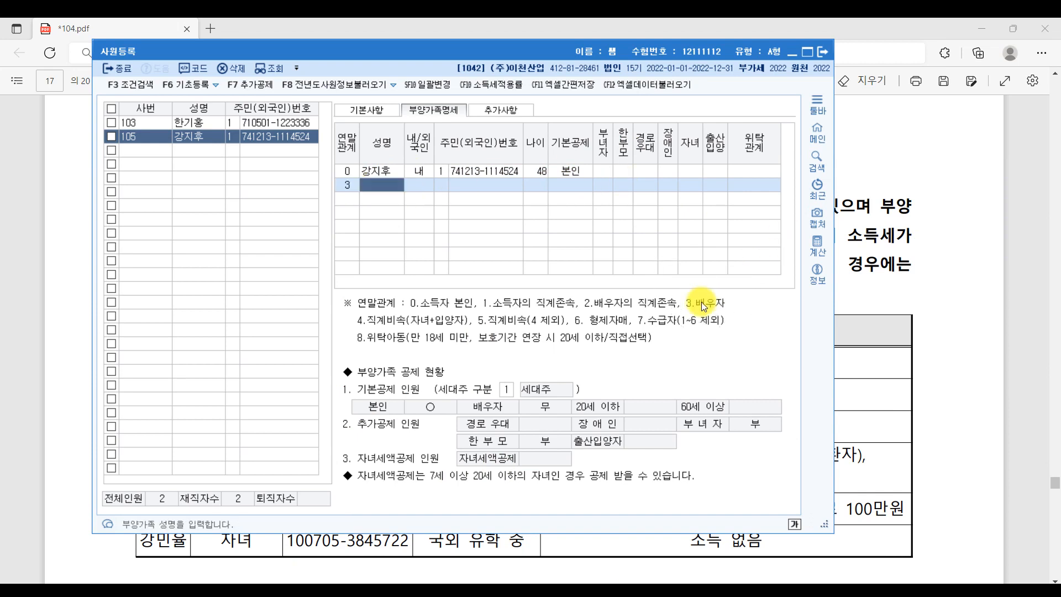
key("Return")
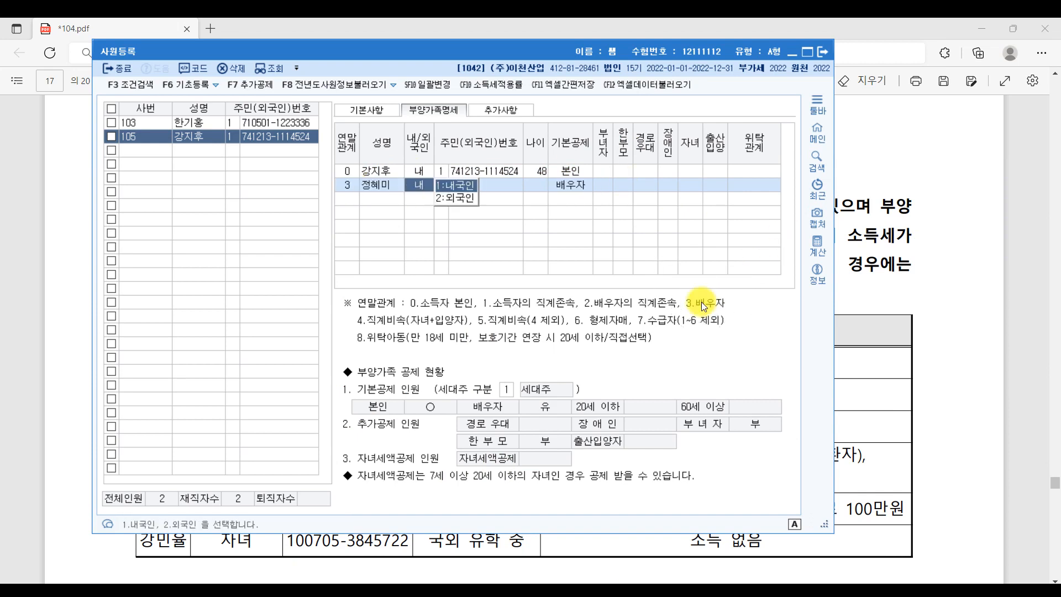
key("Return")
key("Return")
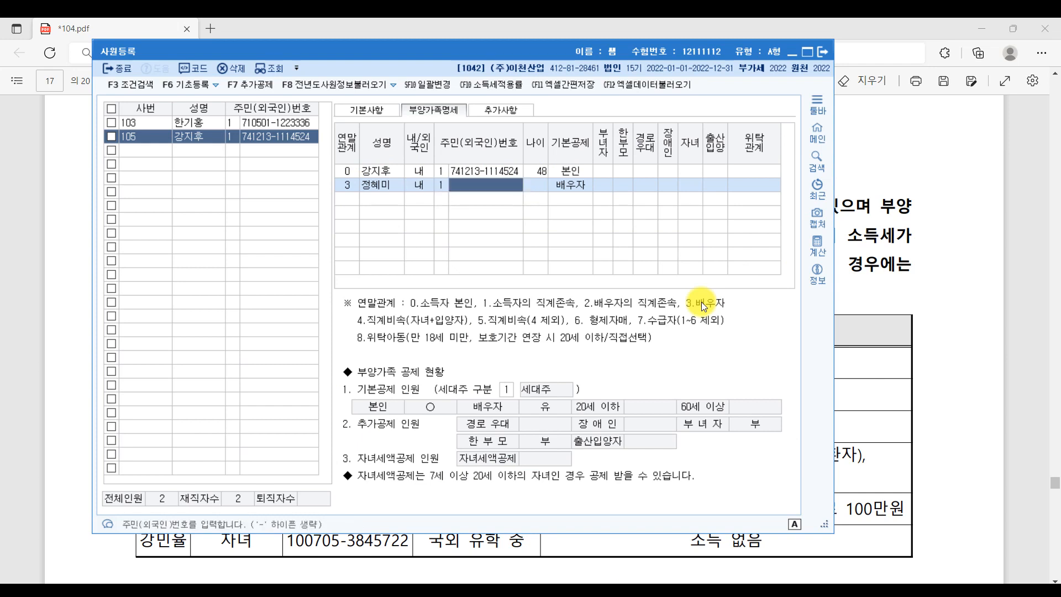
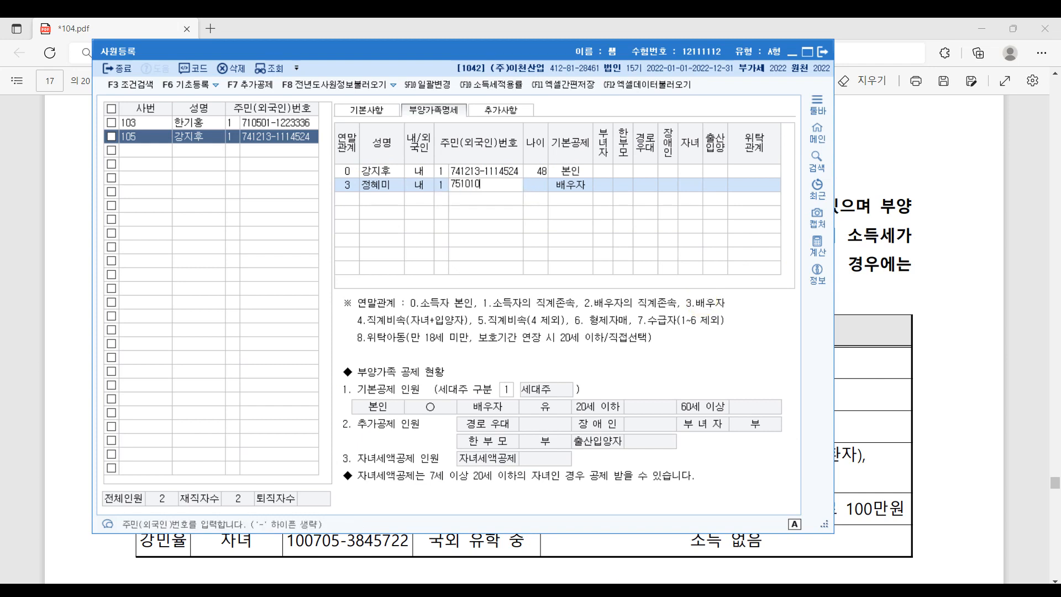
key("Return")
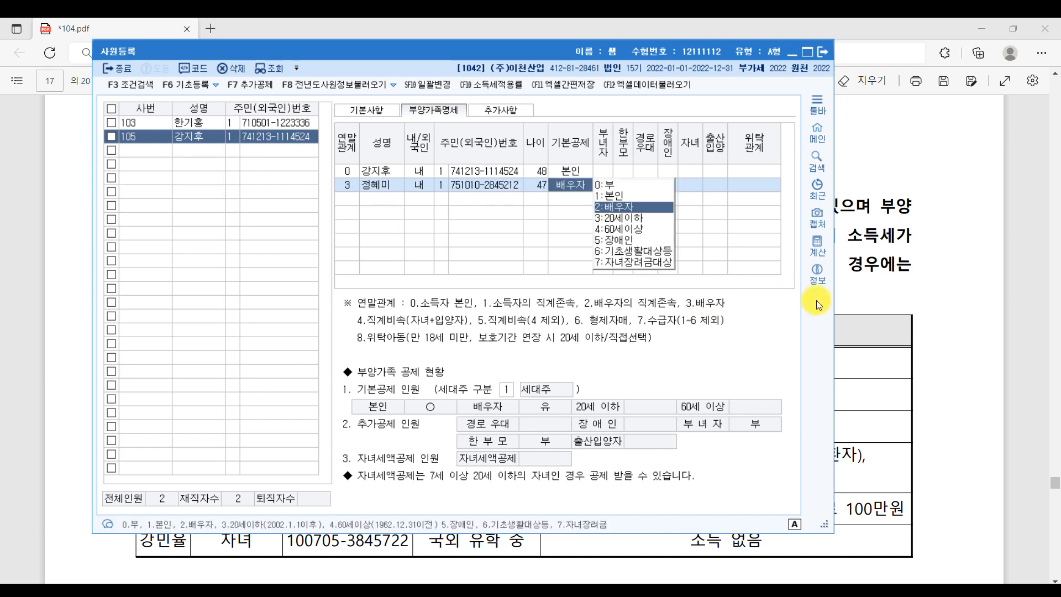
- Mark the spouse's 200만원 retirement income in the PDF and set her basic deduction to 부
left_click(1020, 313)
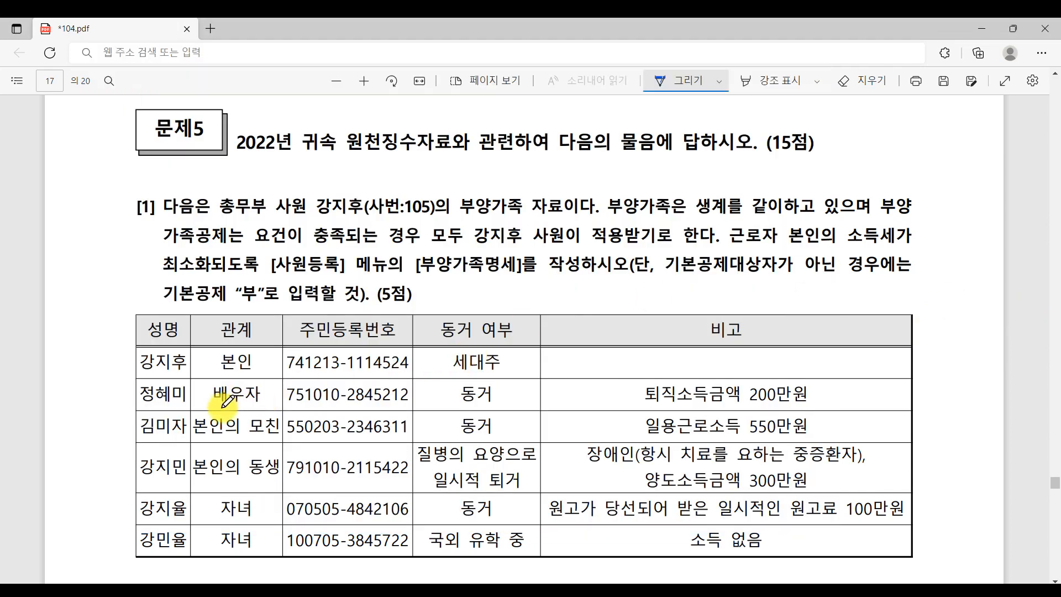
left_click_drag(645, 409, 800, 407)
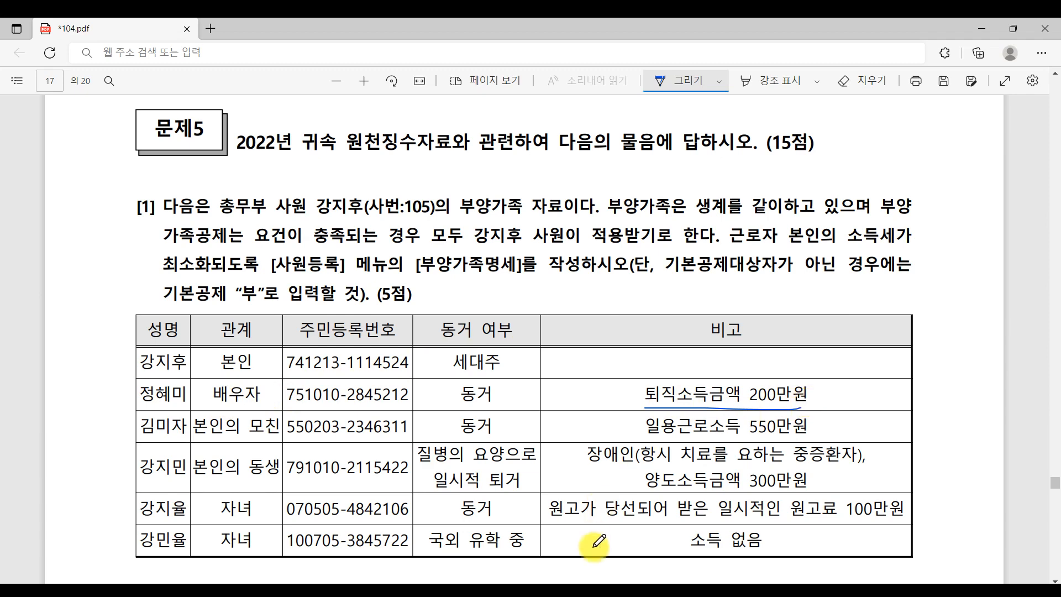
left_click(569, 594)
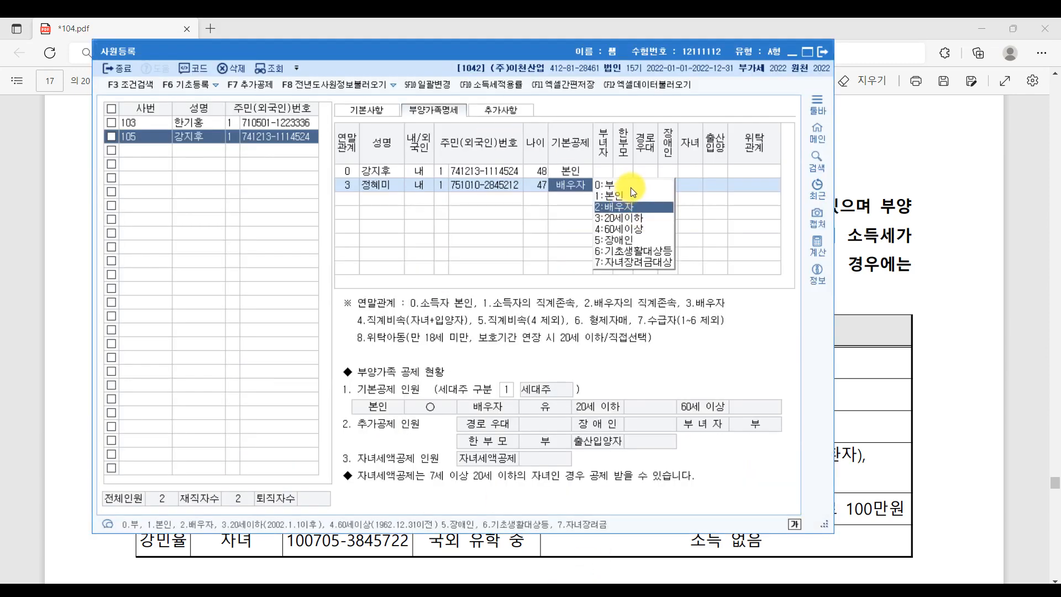
left_click(631, 188)
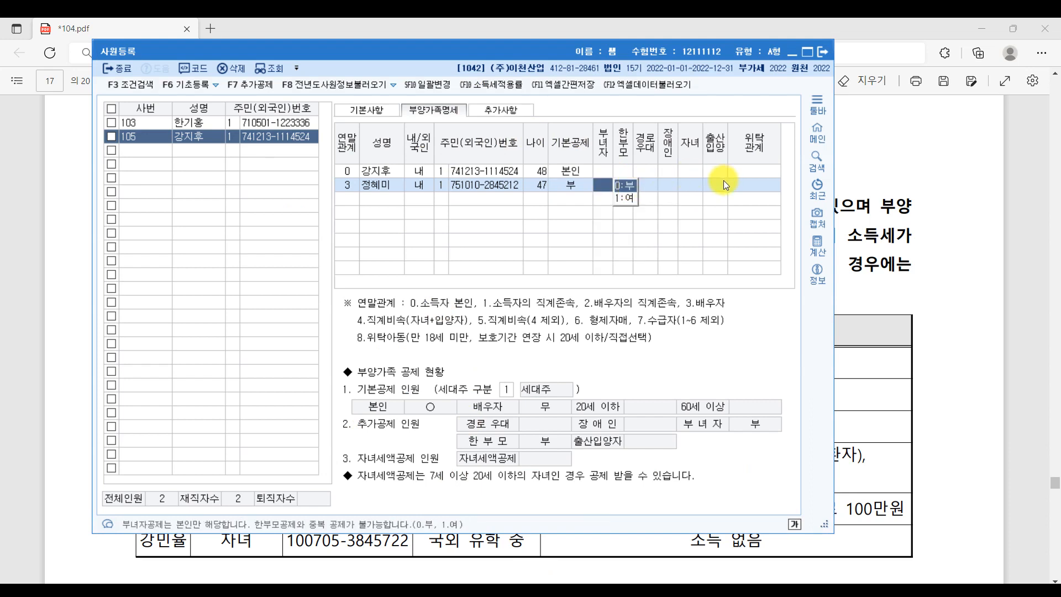
left_click(758, 184)
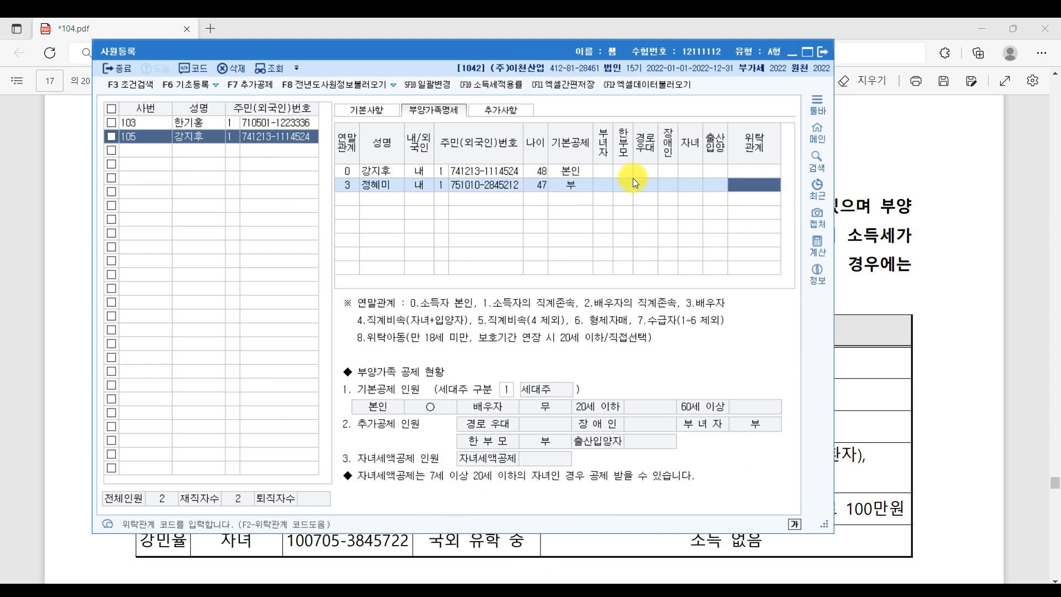
left_click(351, 202)
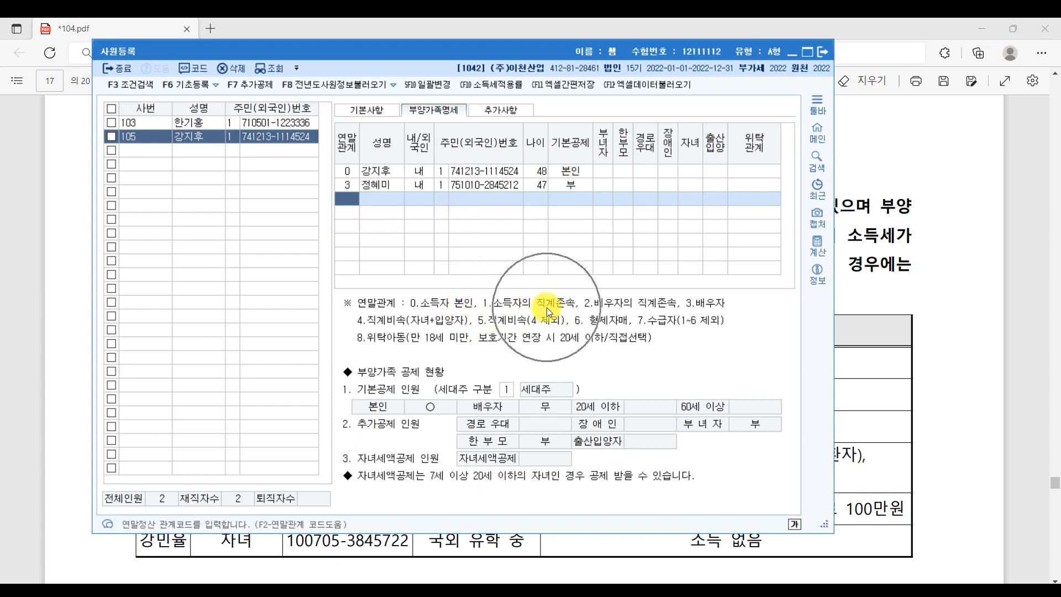
- Add the mother's row with relation 1, her name, domestic status and resident number
type("1")
key("Return")
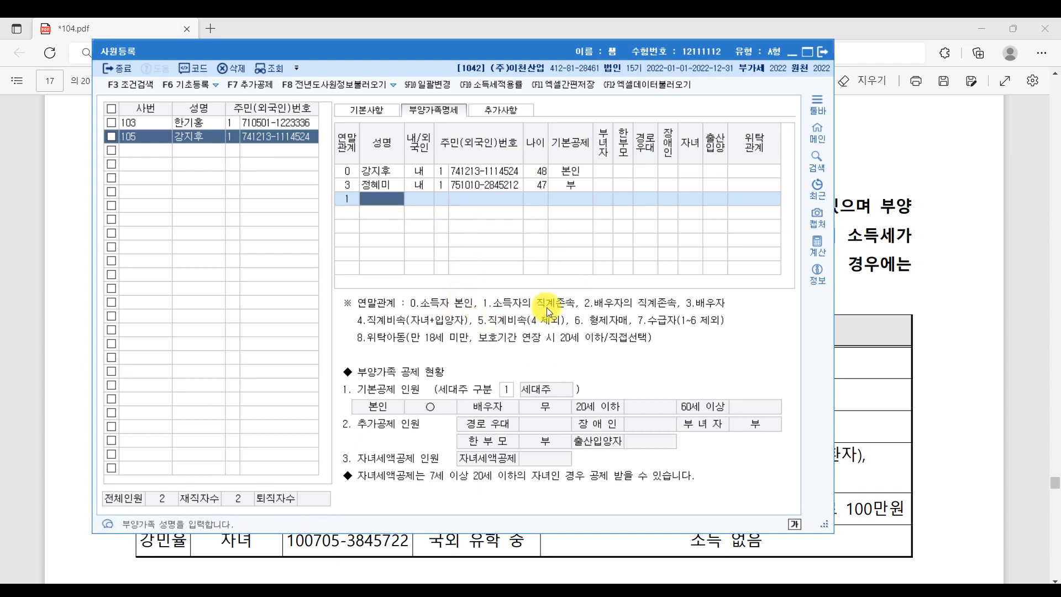
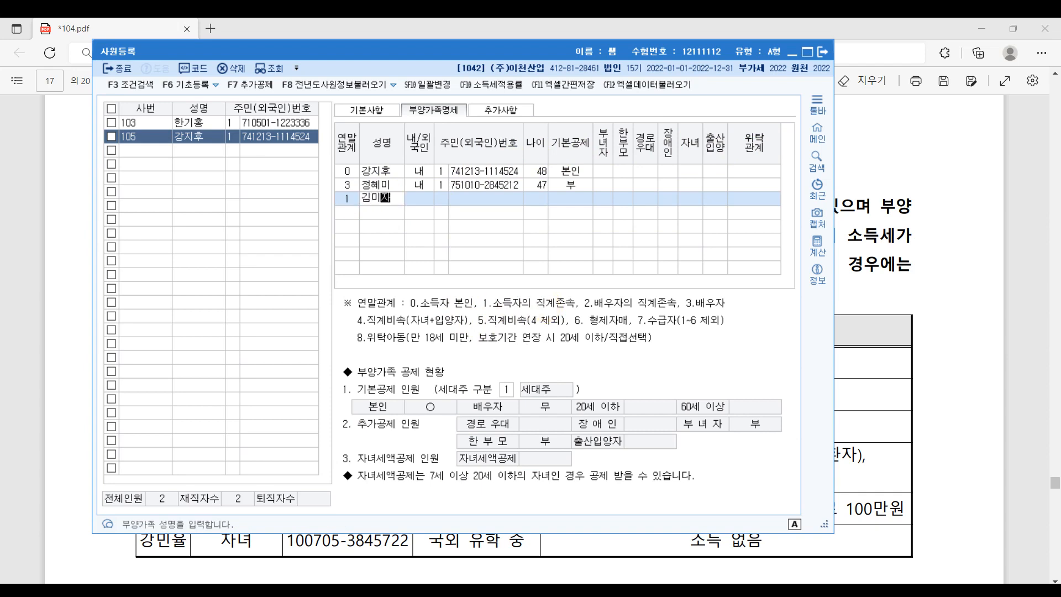
key("Return")
key("Return")
type("1")
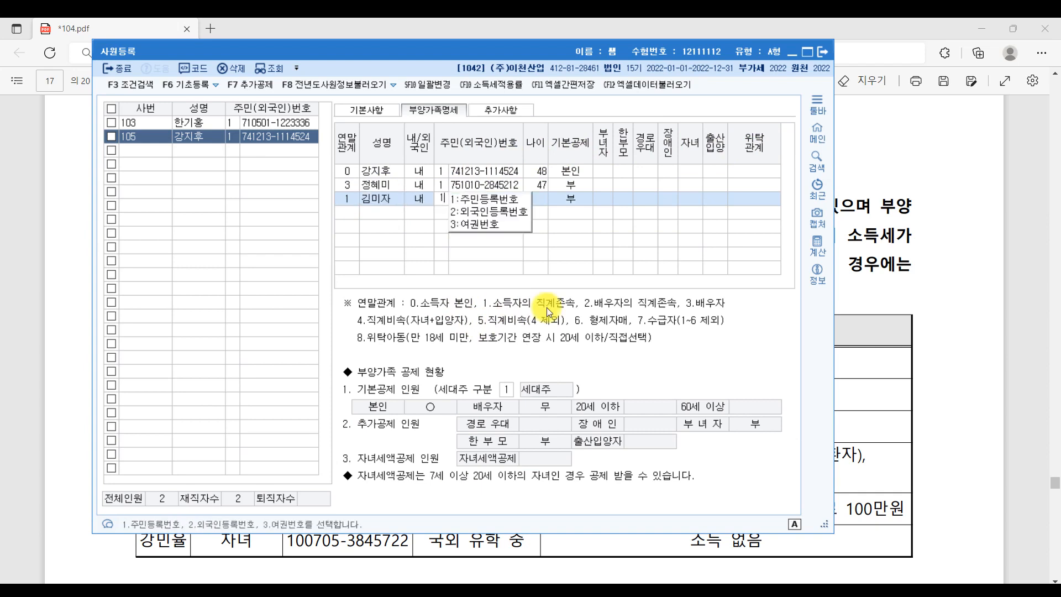
key("Return")
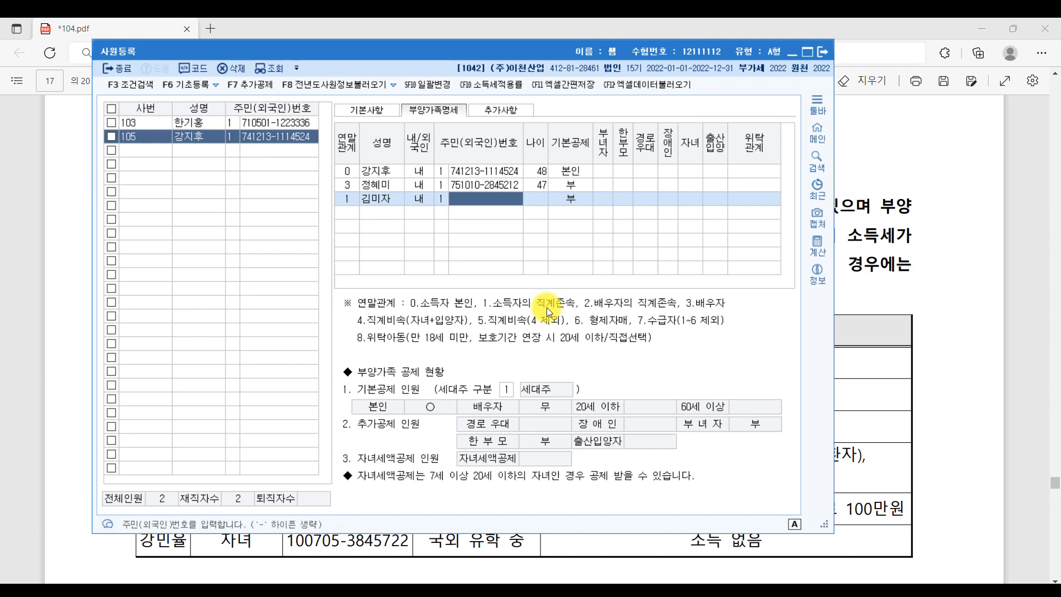
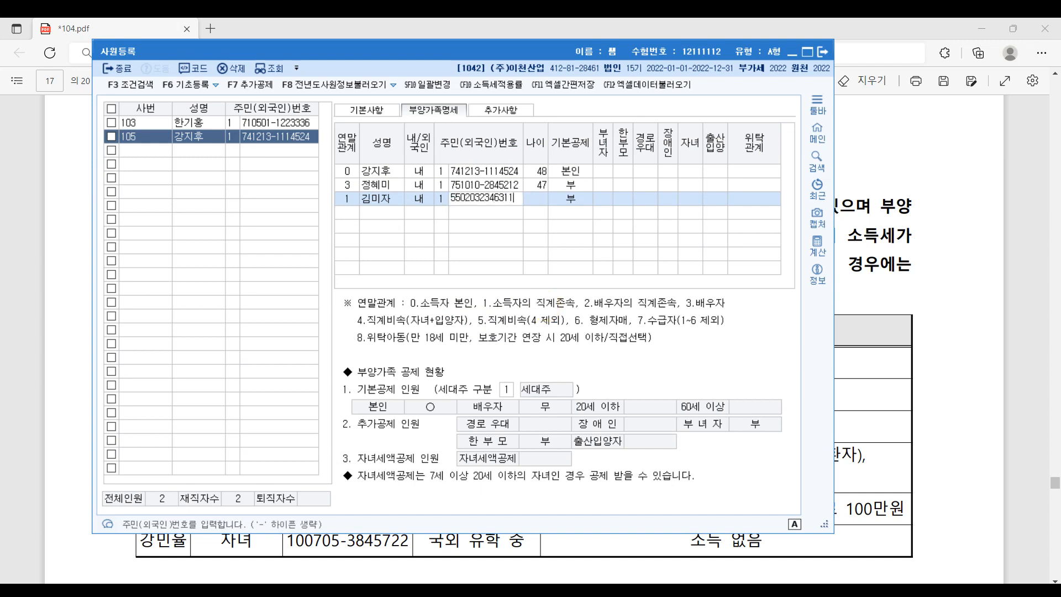
key("Return")
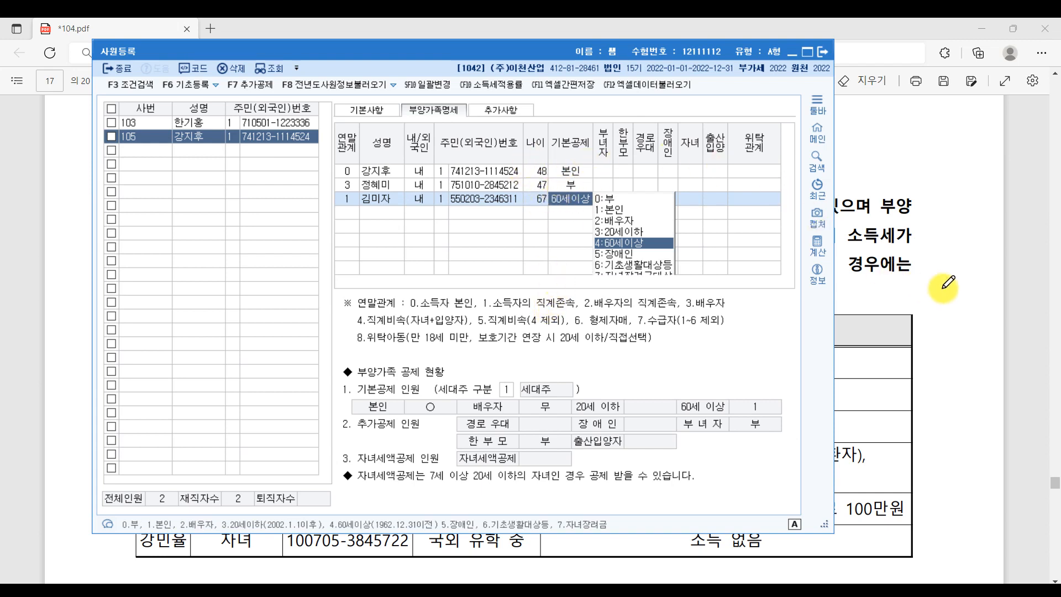
- Mark the mother's 550만원 daily wage income in the PDF and keep 60세이상 as her deduction
left_click(1014, 287)
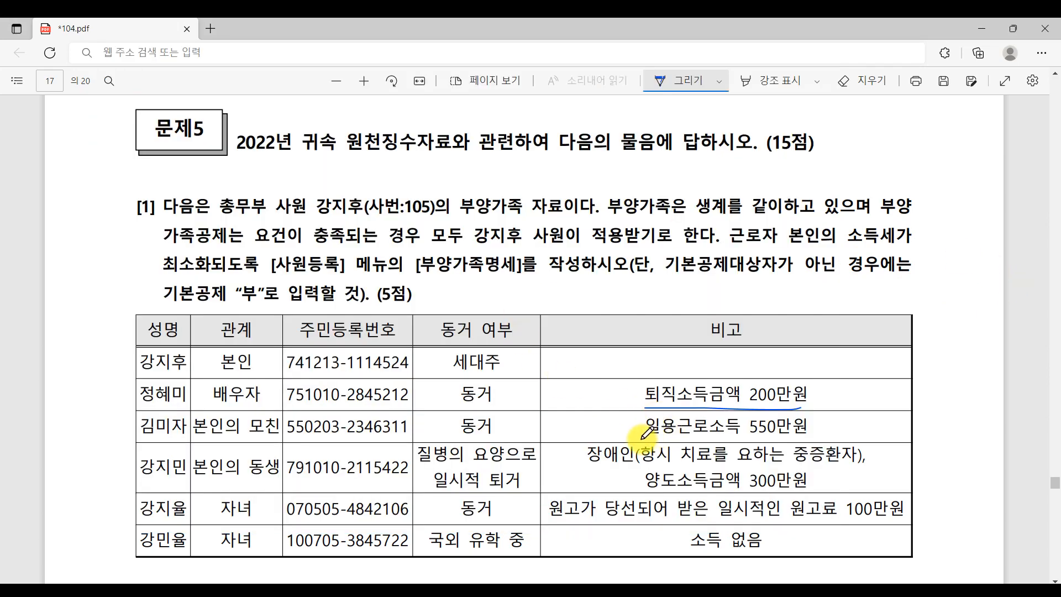
left_click_drag(641, 440, 818, 444)
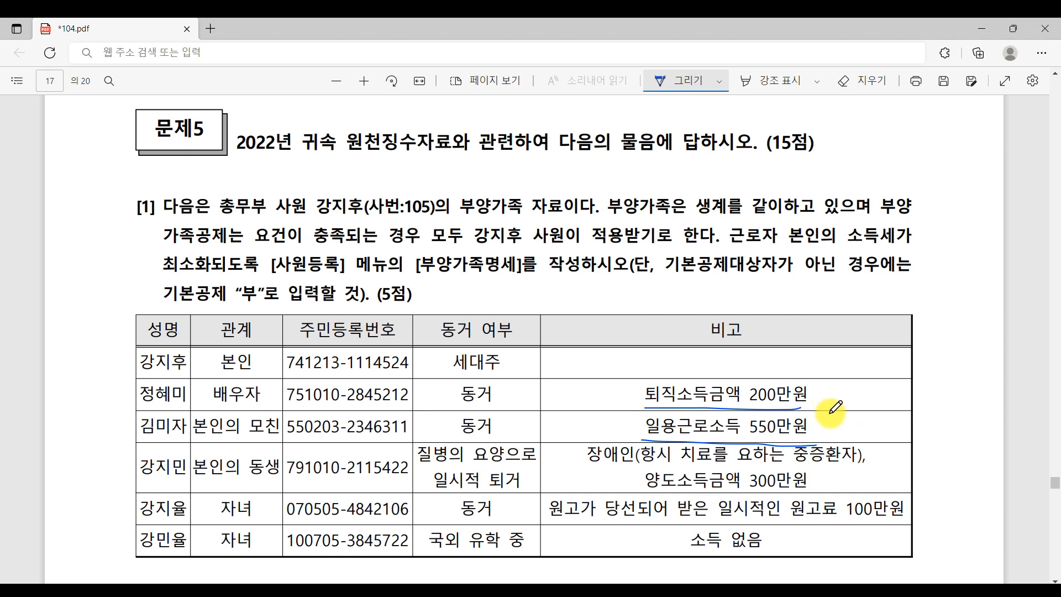
mouse_move(831, 414)
left_mouse_down()
mouse_move(833, 427)
mouse_move(854, 421)
mouse_move(861, 444)
left_mouse_up()
mouse_move(778, 413)
left_mouse_down()
mouse_move(769, 442)
mouse_move(792, 439)
left_mouse_up()
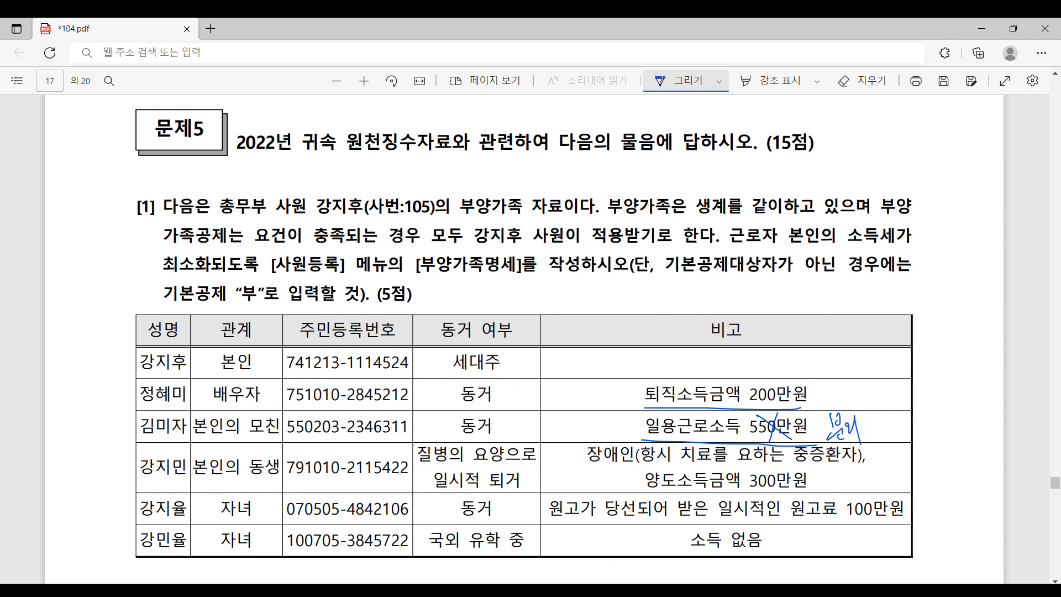
left_click(614, 591)
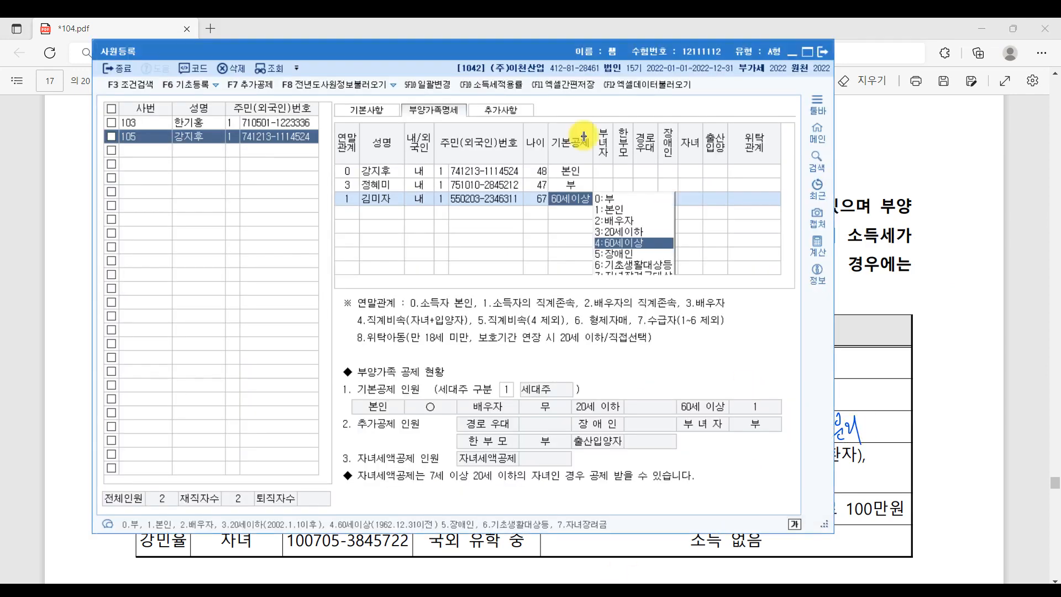
left_click(625, 241)
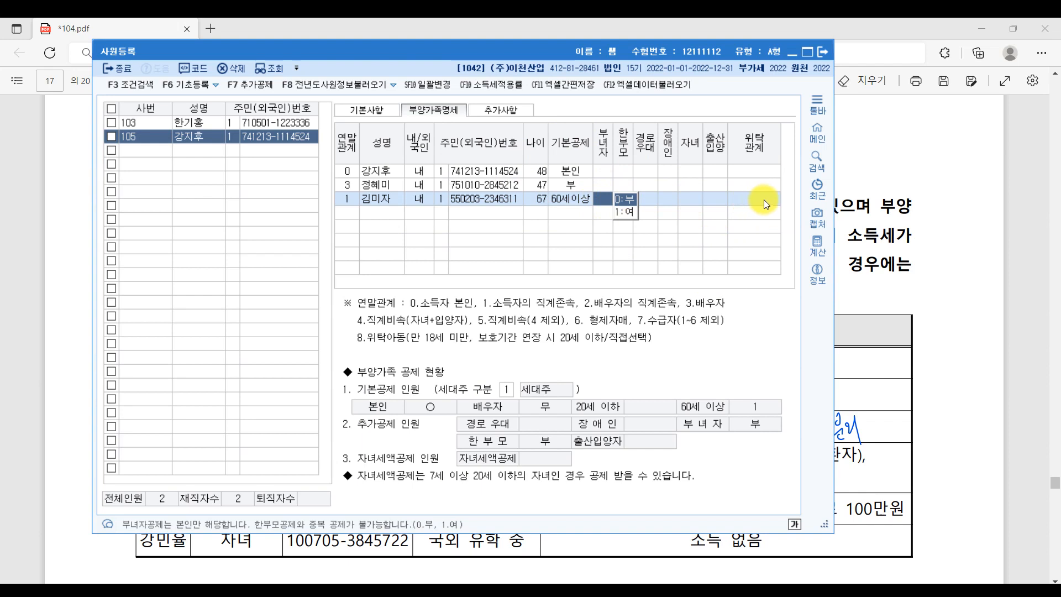
left_click(355, 215)
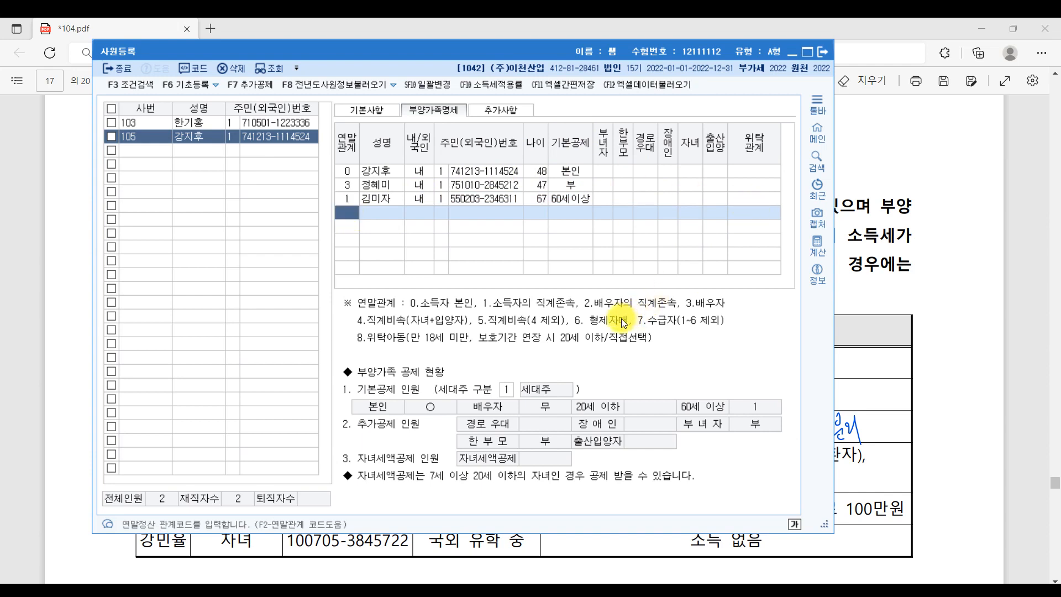
- Add the sister's row with relation 6, her name, ID type 1 and resident number
type("6")
key("Return")
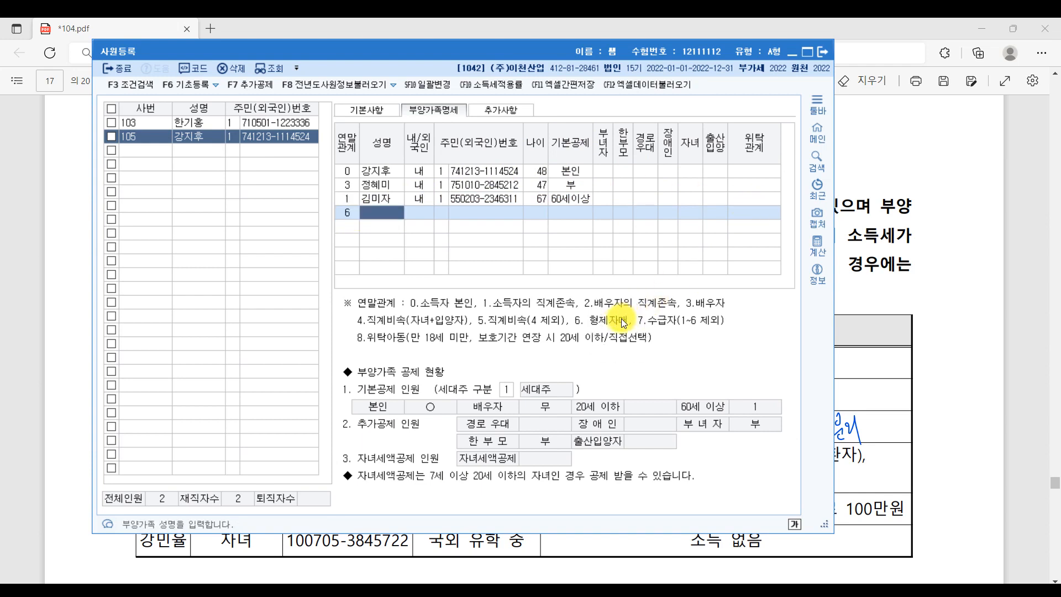
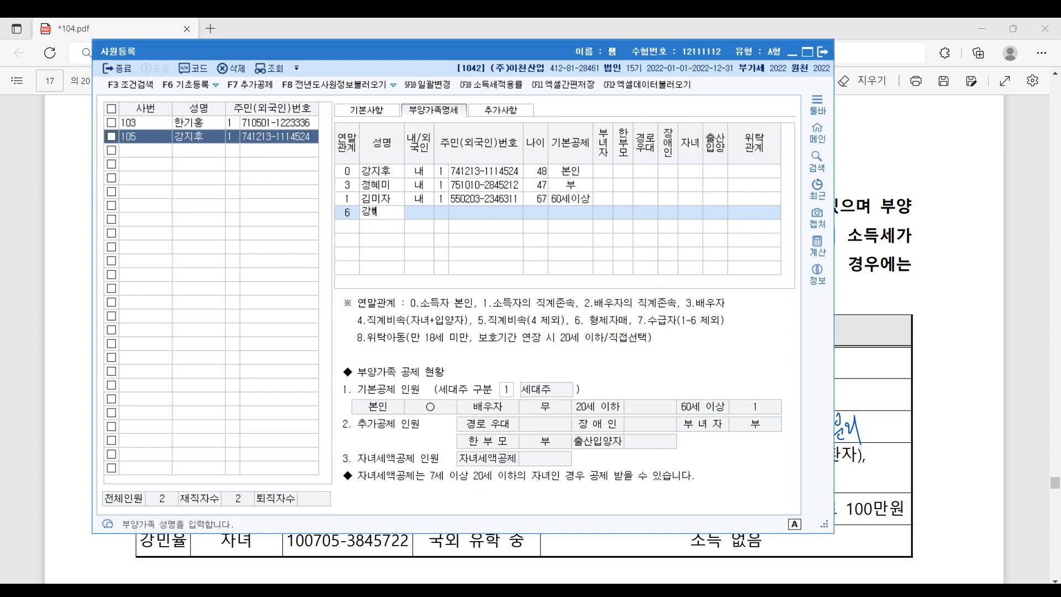
key("Return")
key("Return")
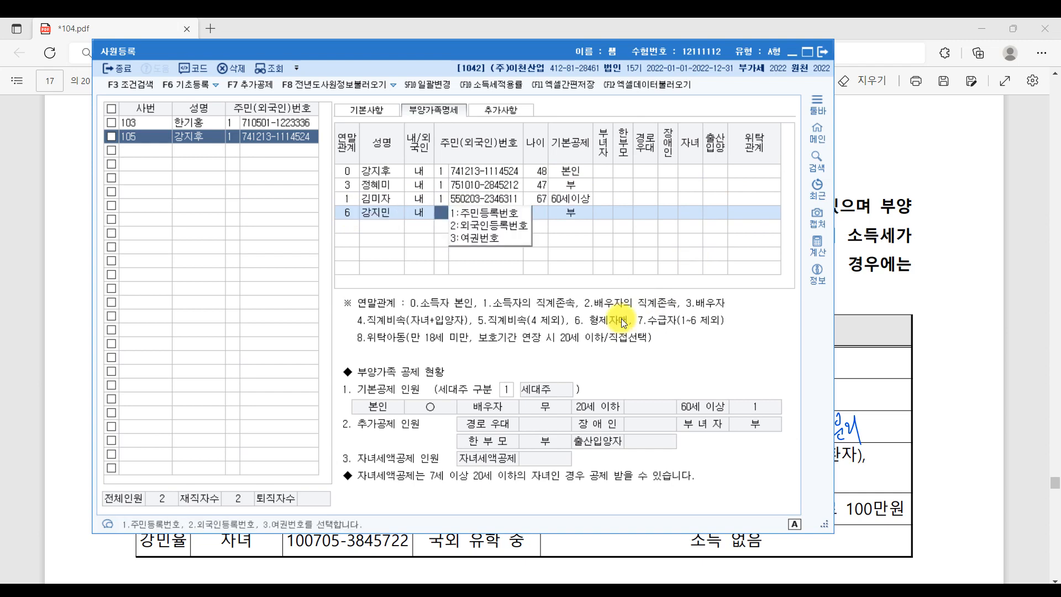
type("1")
key("Return")
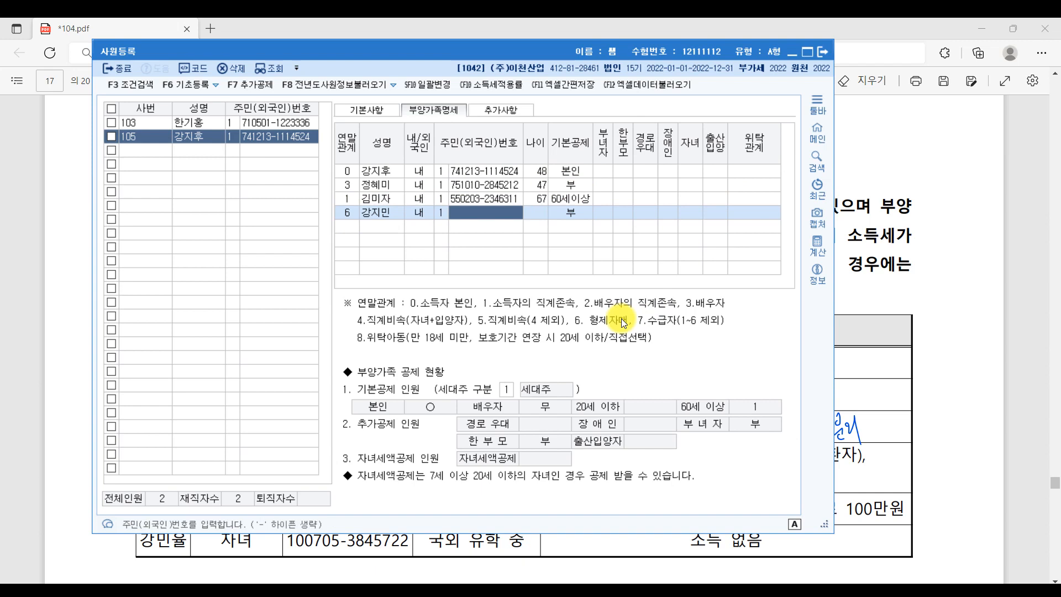
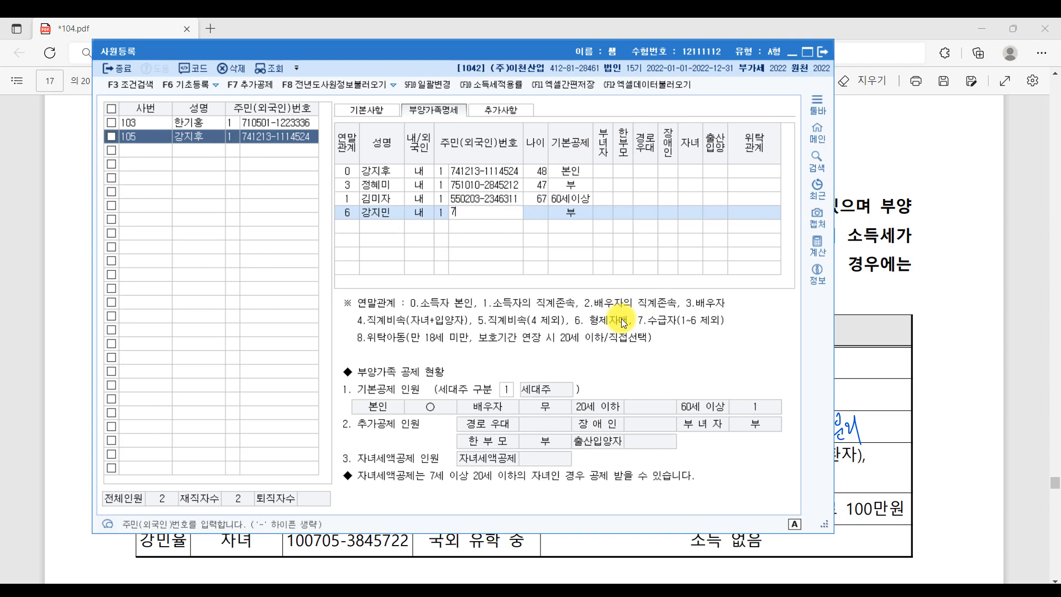
key("Return")
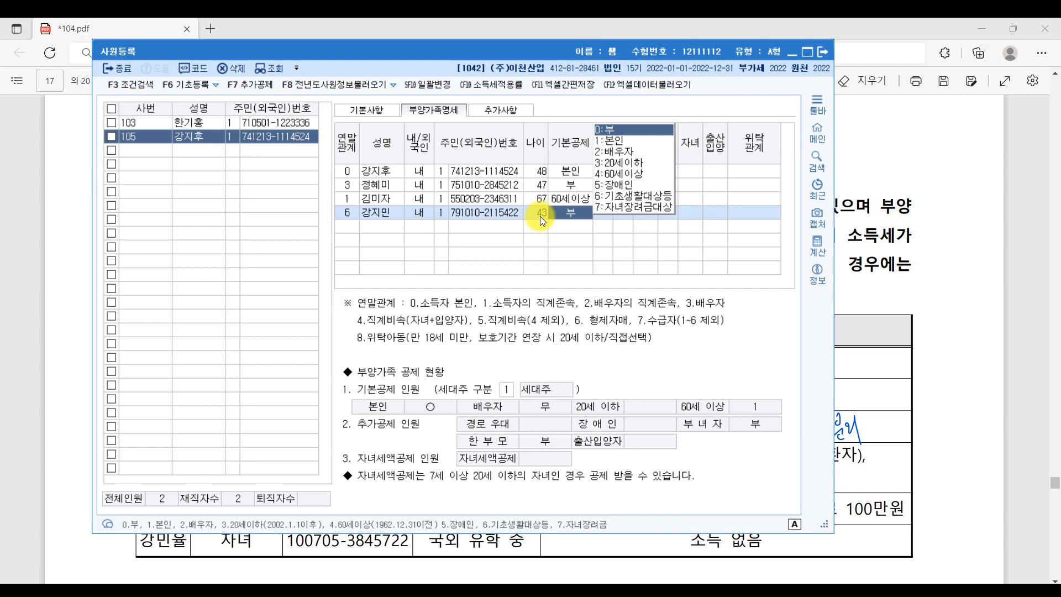
- Underline the sister's 300만원 capital-gains note in the PDF and keep her basic deduction at 부
left_click(1000, 365)
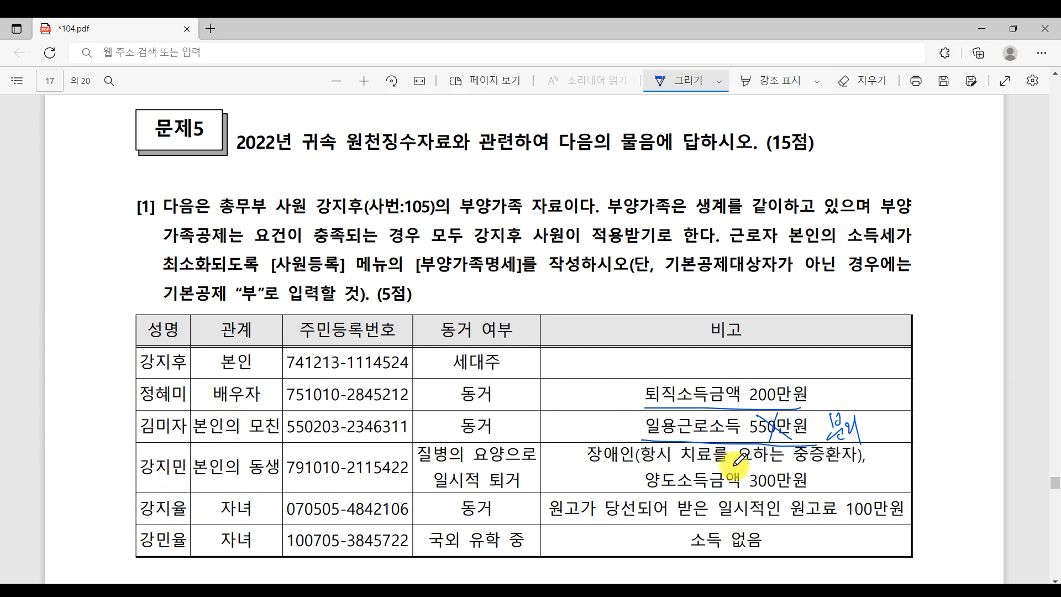
mouse_move(646, 489)
left_mouse_down()
mouse_move(825, 491)
mouse_move(854, 458)
left_mouse_up()
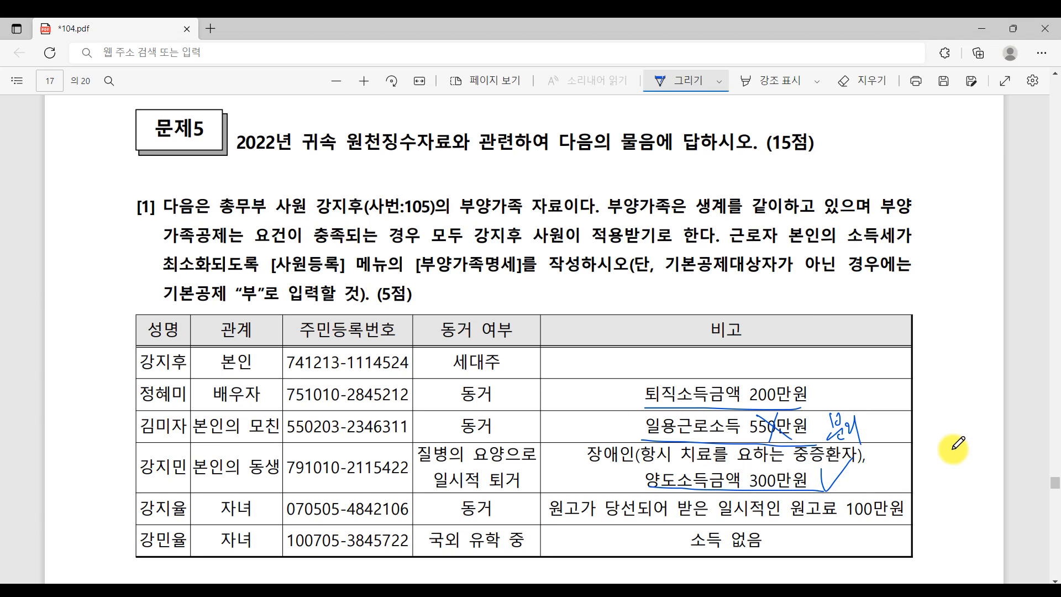
key("ctrl")
key("ctrl")
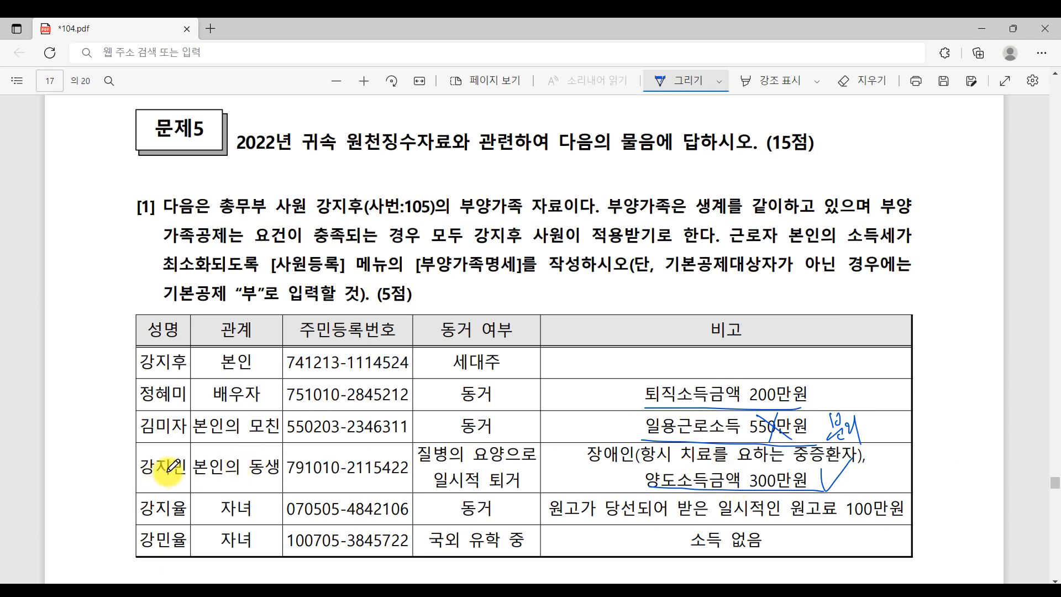
key("alt+Tab")
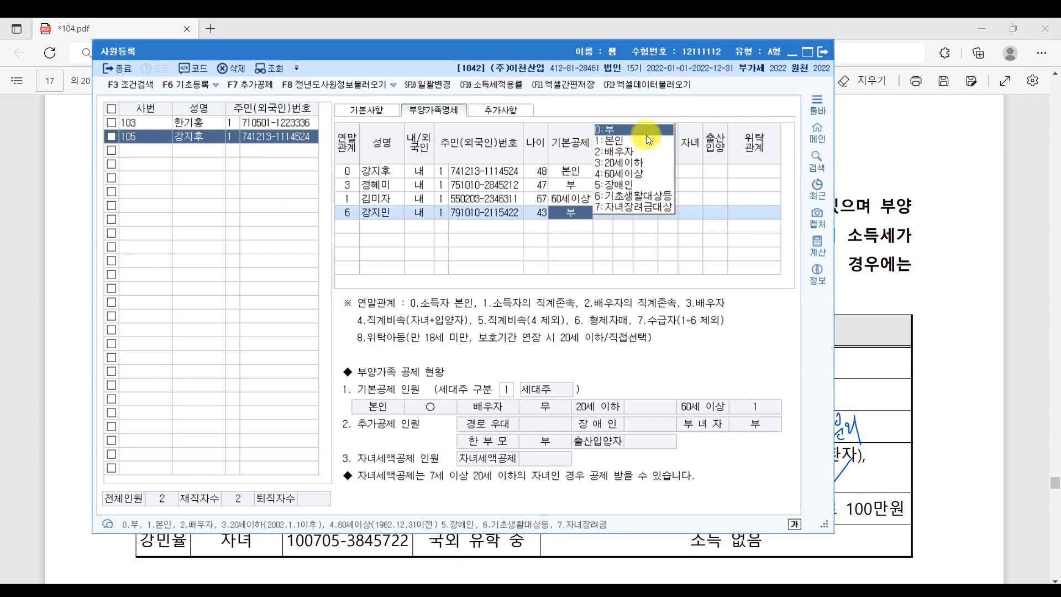
key("Return")
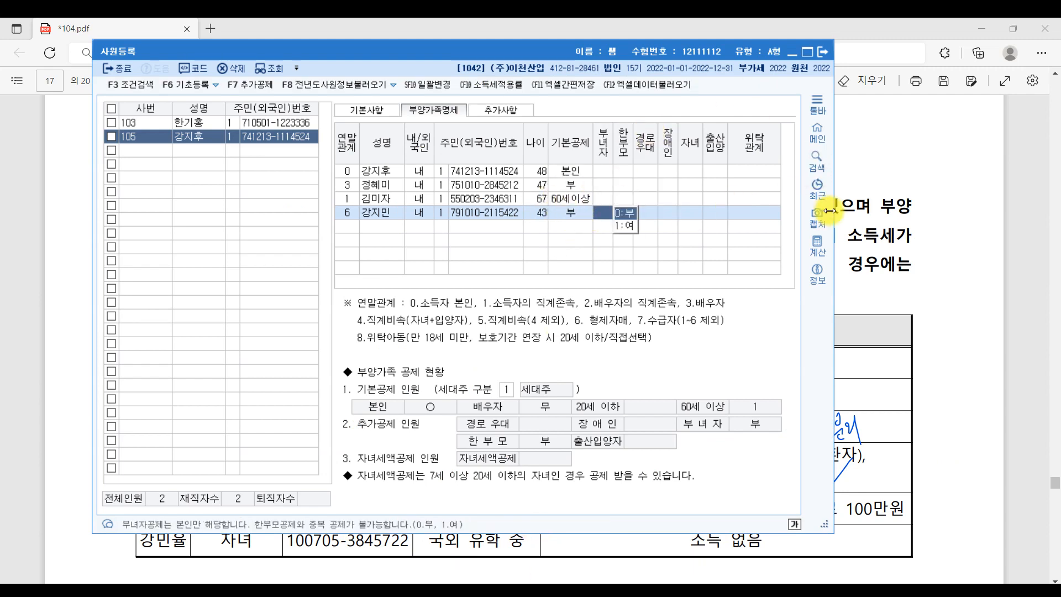
left_click(353, 231)
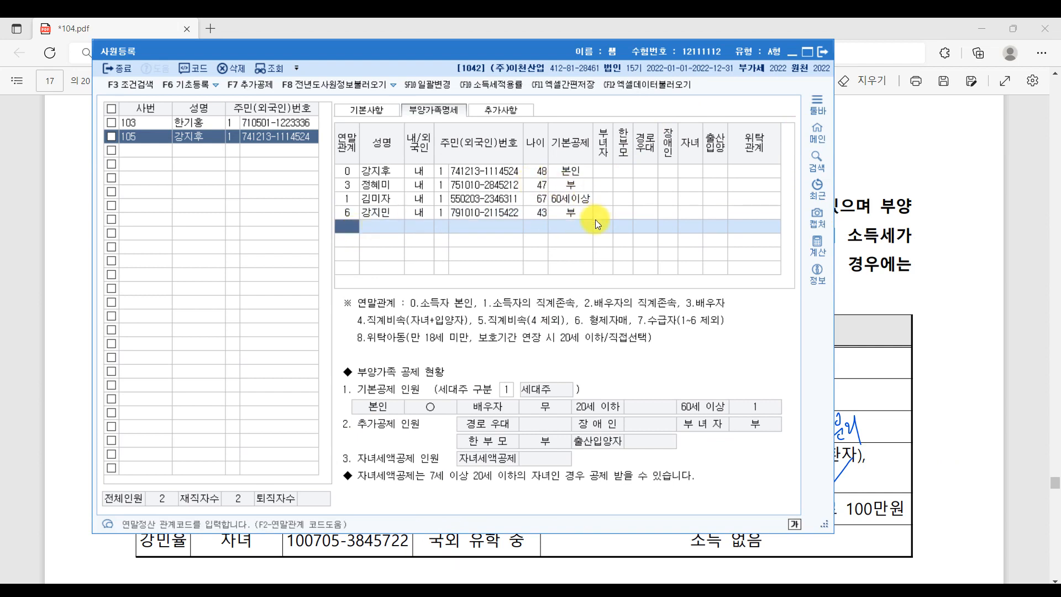
- Try the severe-illness disability code for the sister, then clear it so none applies
left_click(674, 214)
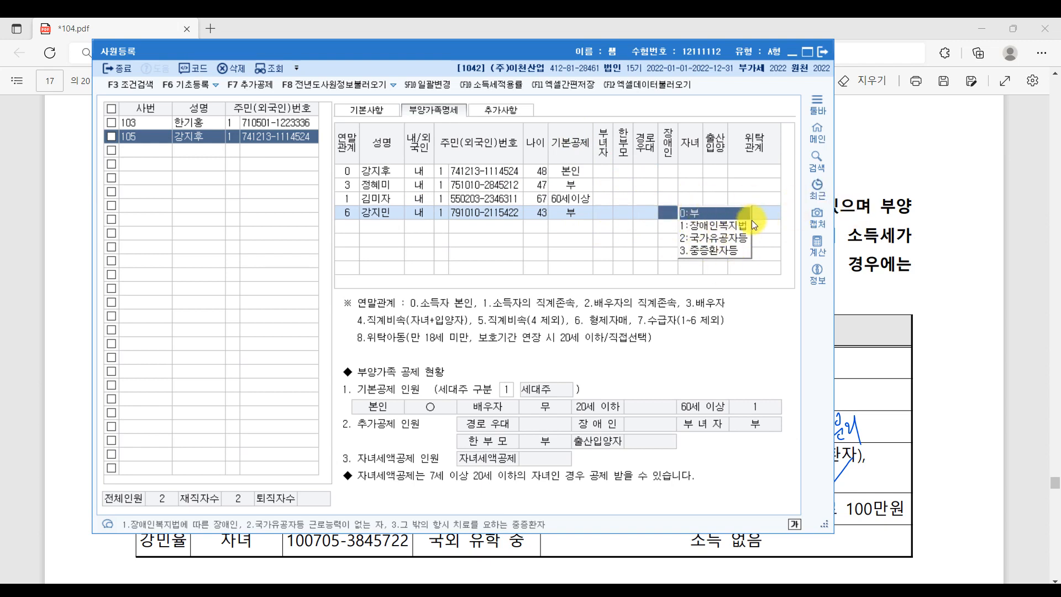
left_click(722, 250)
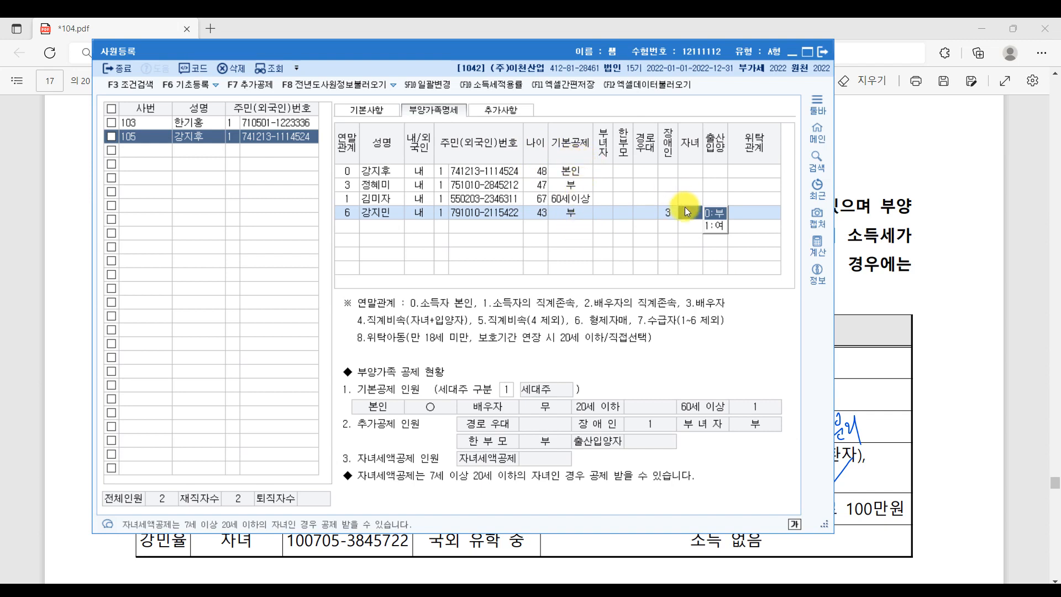
left_click(669, 214)
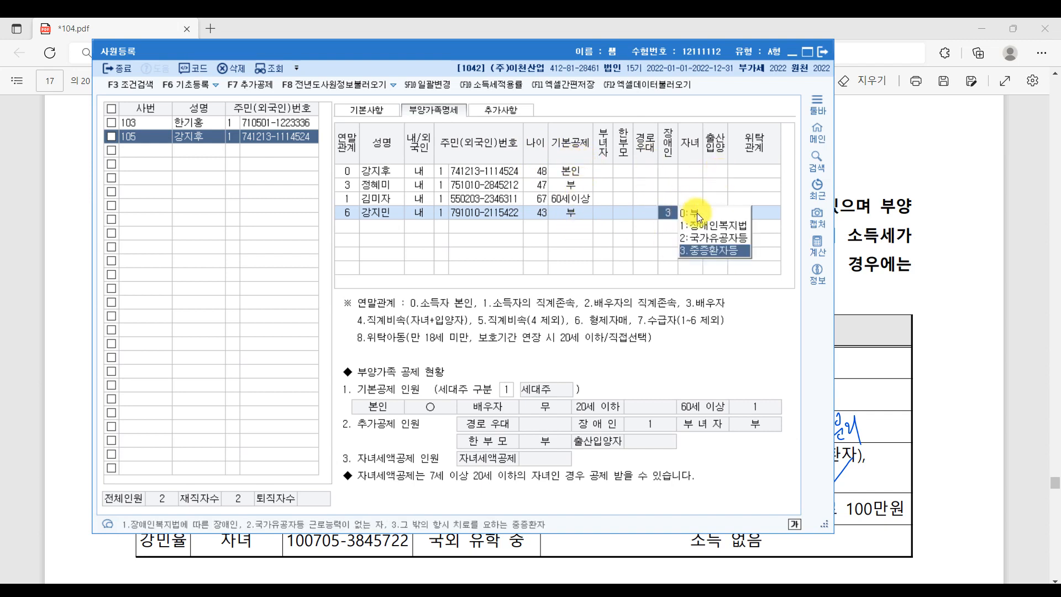
left_click(697, 213)
left_click(758, 210)
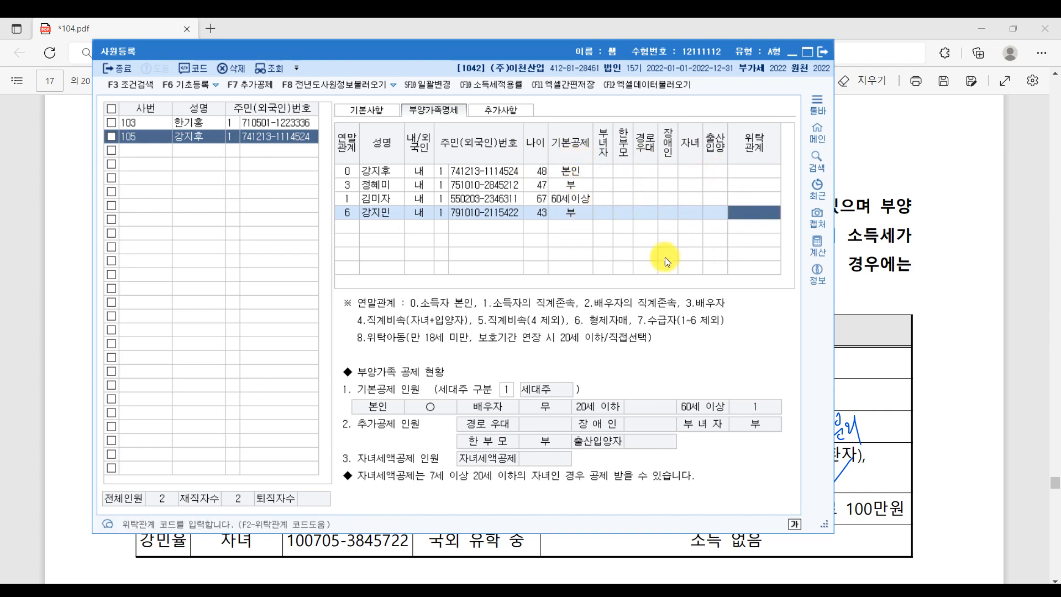
left_click(347, 228)
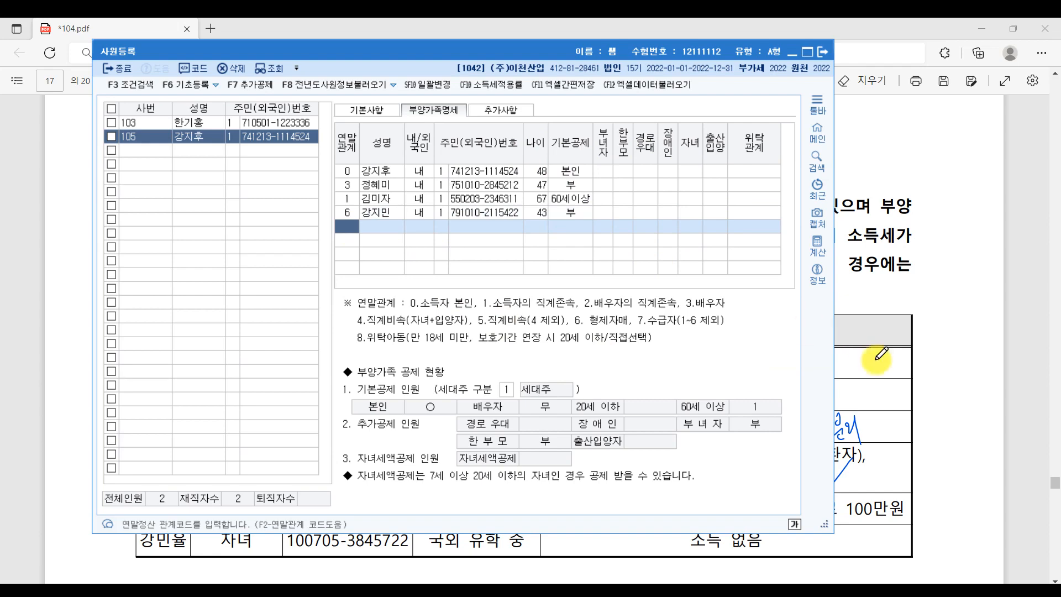
left_click(920, 385)
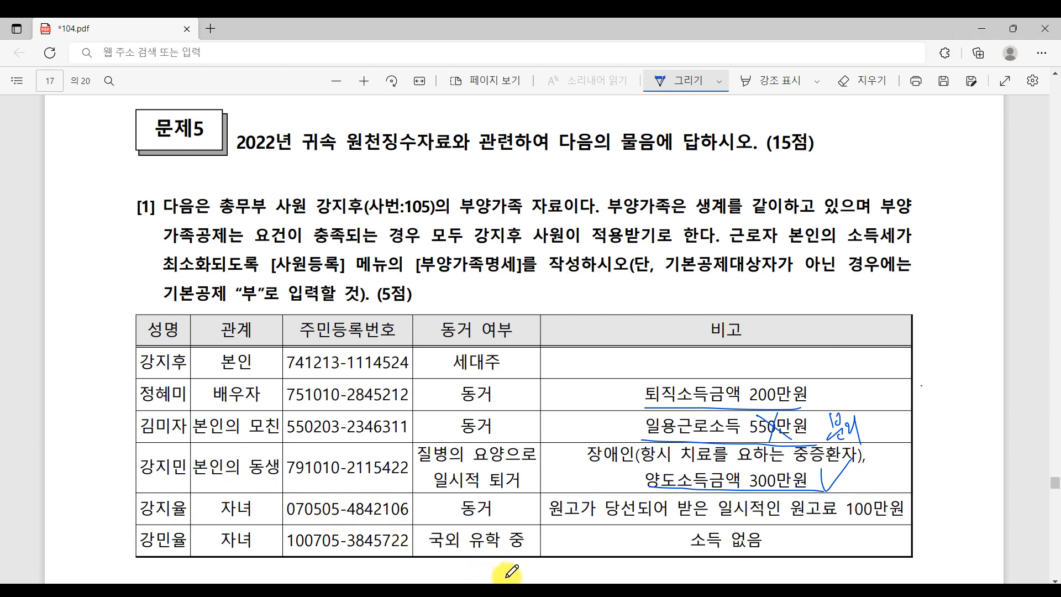
- Add the daughter's row with relation 4, her name, domestic status, ID type 1 and resident number, age 15
left_click(495, 591)
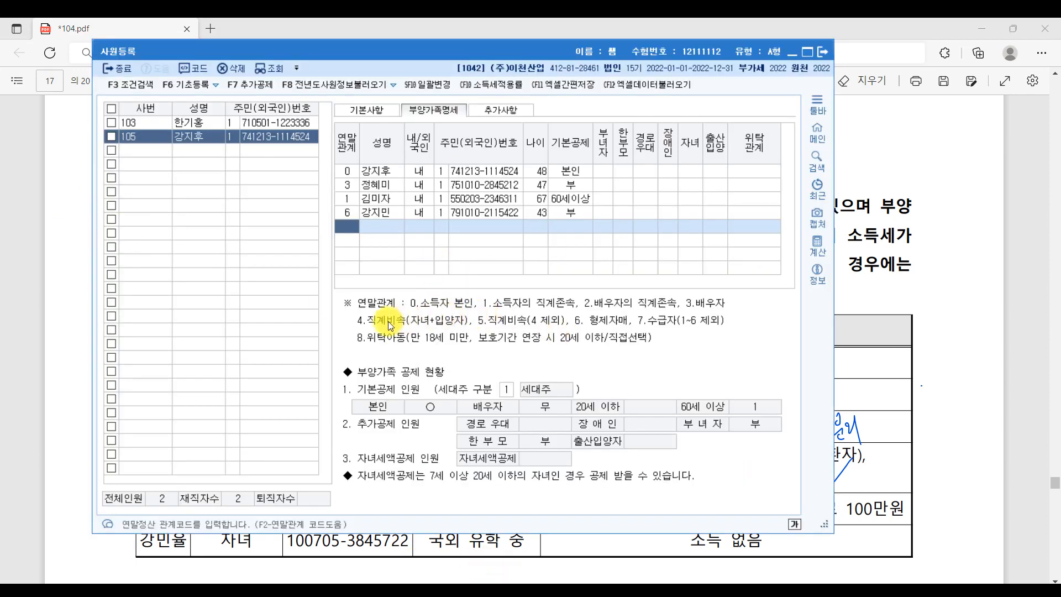
type("4")
key("Return")
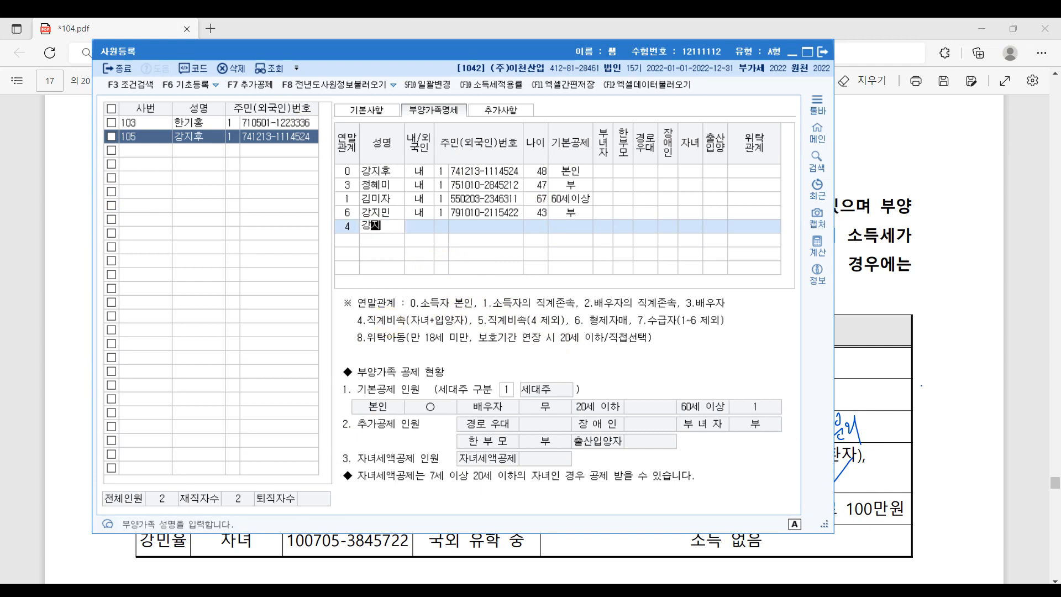
key("Return")
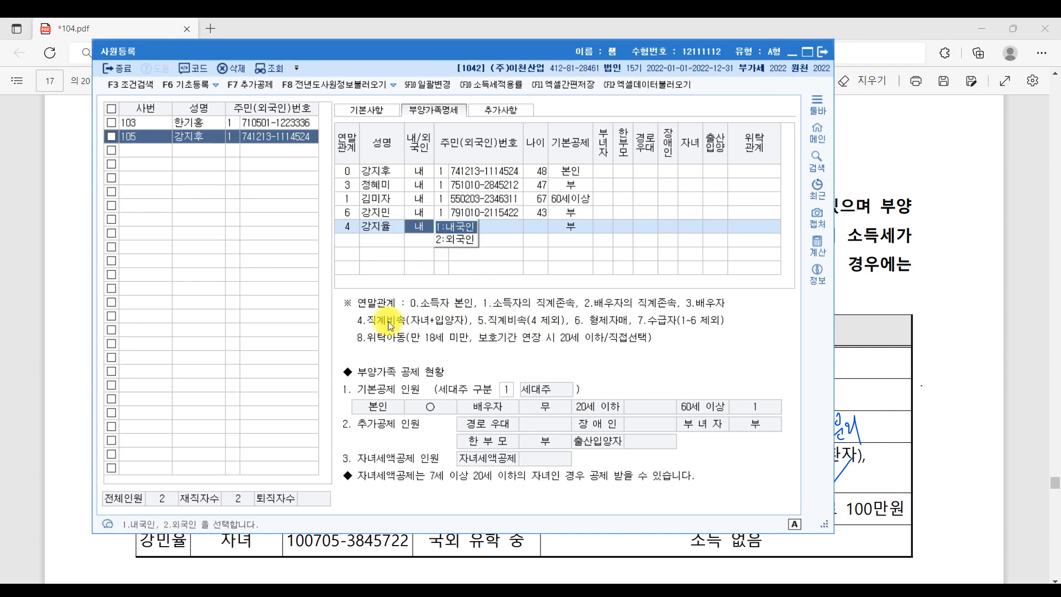
key("Return")
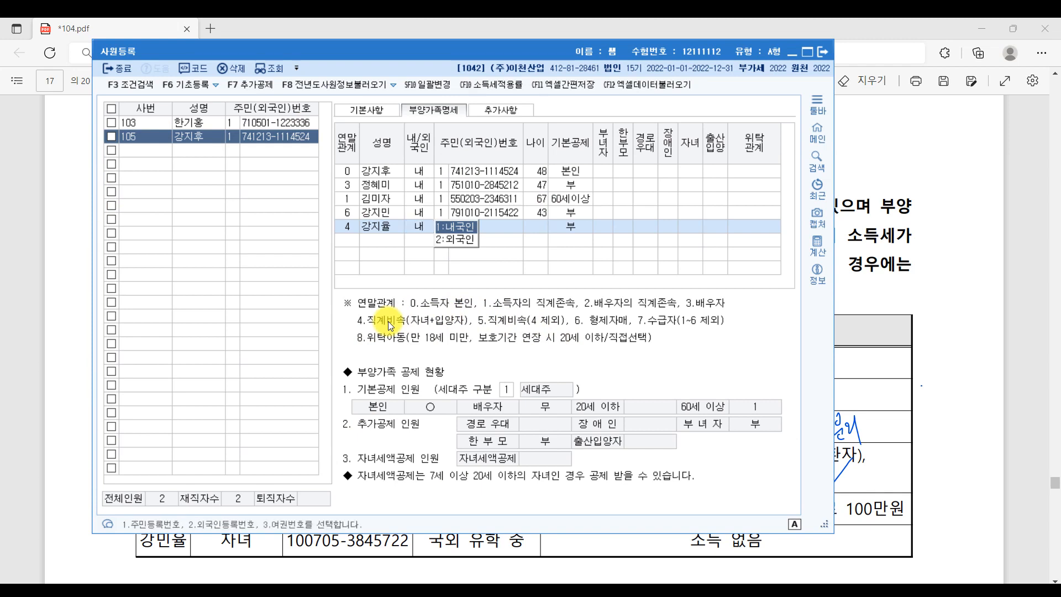
key("Return")
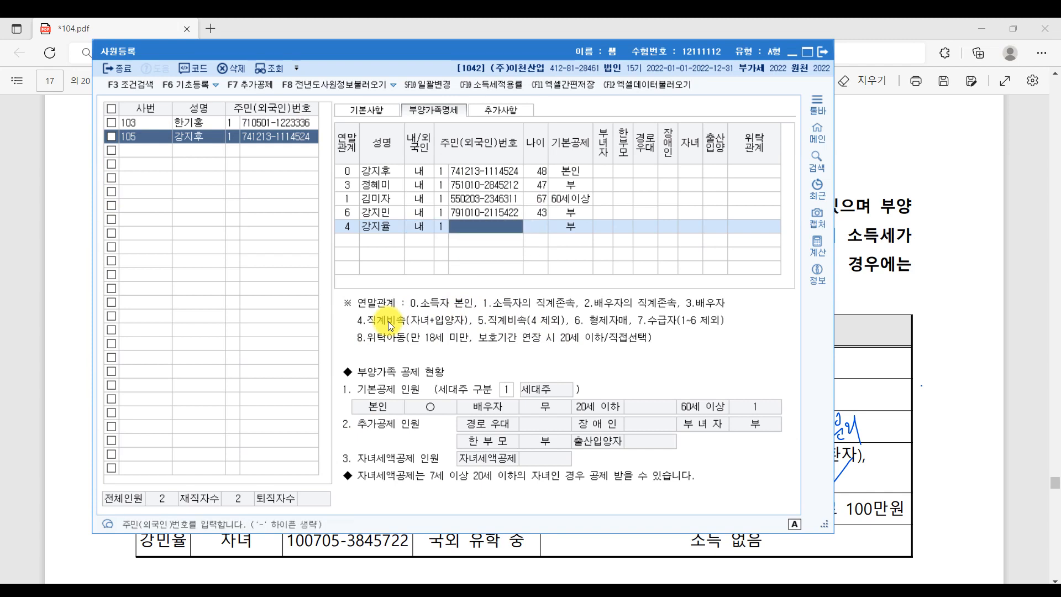
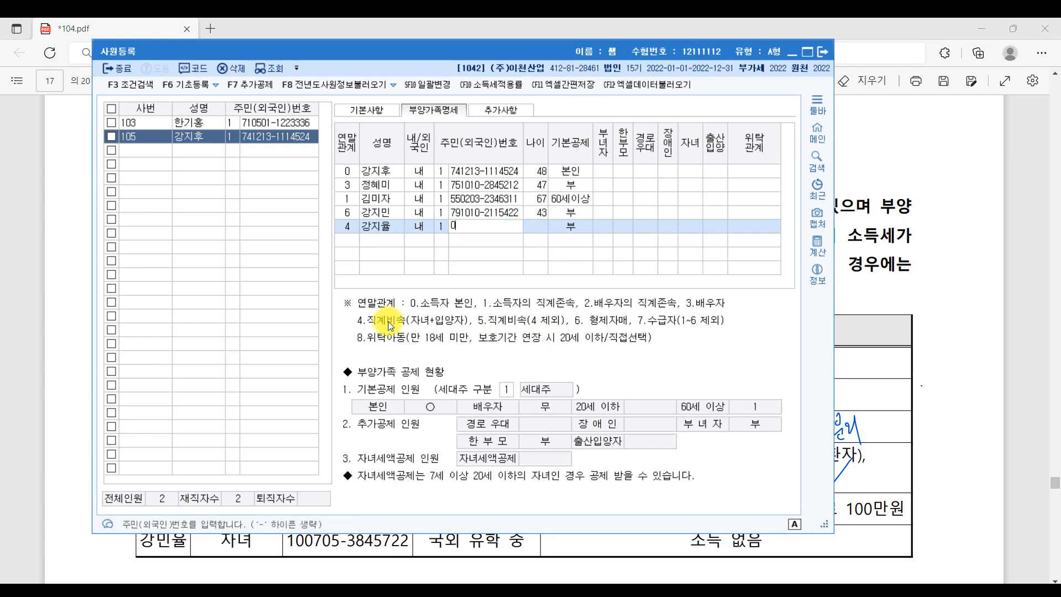
key("Return")
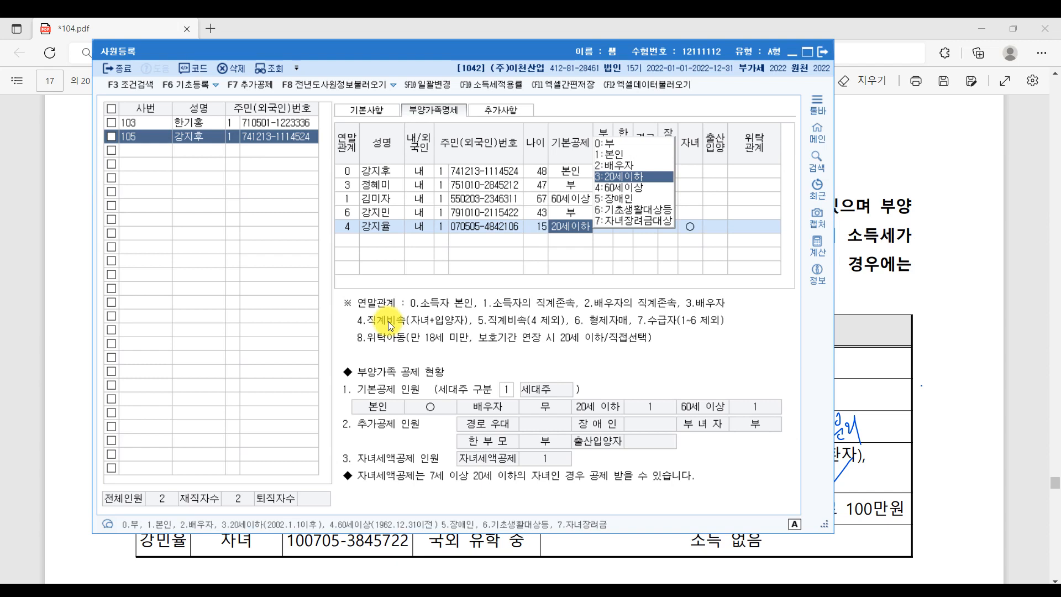
left_click(1024, 321)
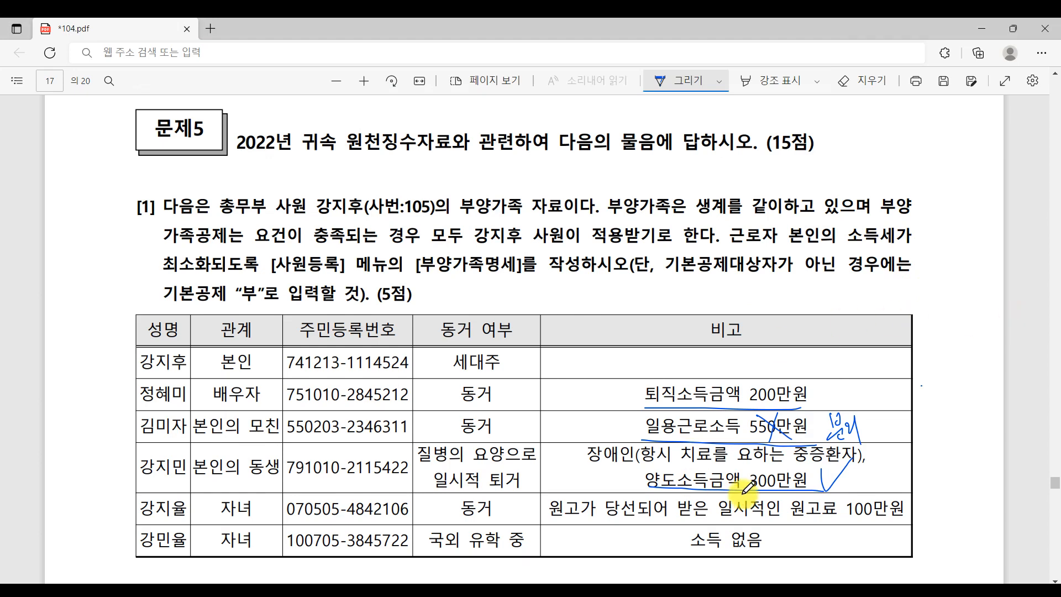
- Circle the daughter's 원고료 100만원 note and write 60% and 400,000 in the PDF margin
scroll(757, 485, "down", 1)
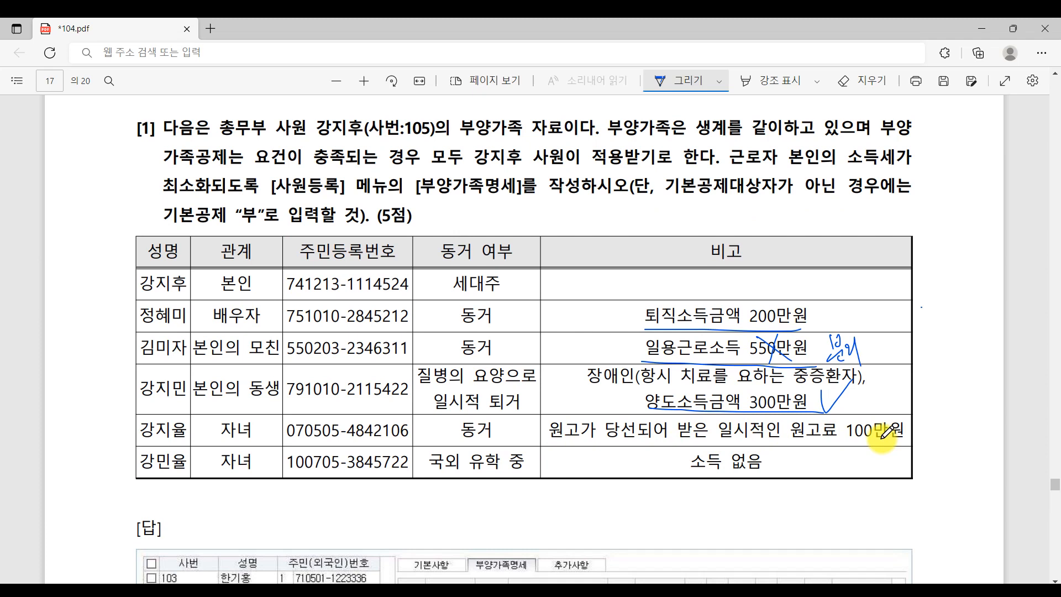
left_click_drag(925, 447, 902, 448)
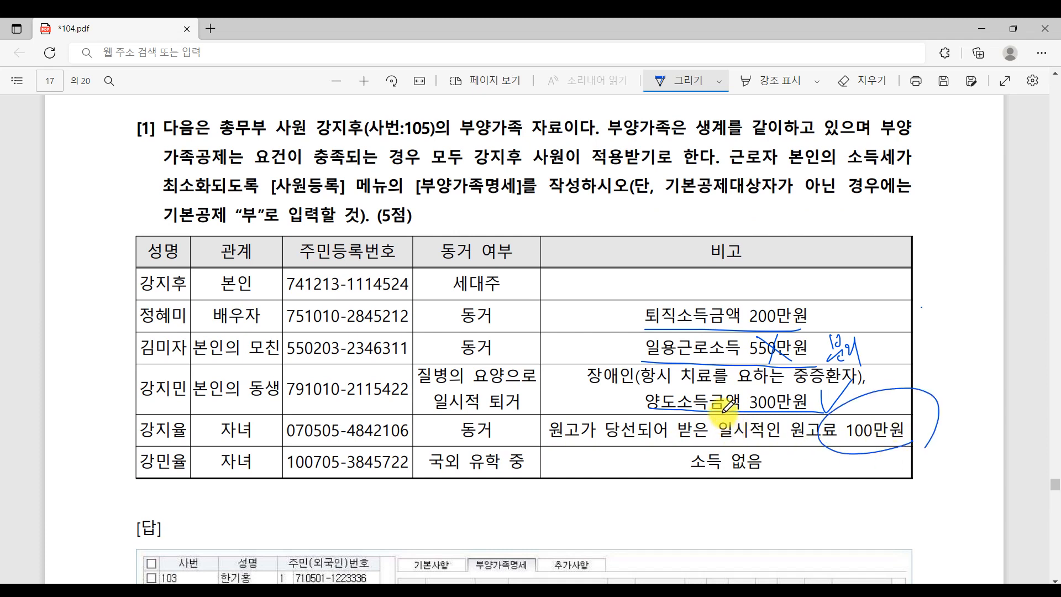
left_click_drag(724, 410, 750, 406)
mouse_move(911, 366)
left_mouse_down()
mouse_move(937, 369)
mouse_move(980, 325)
mouse_move(993, 358)
left_mouse_up()
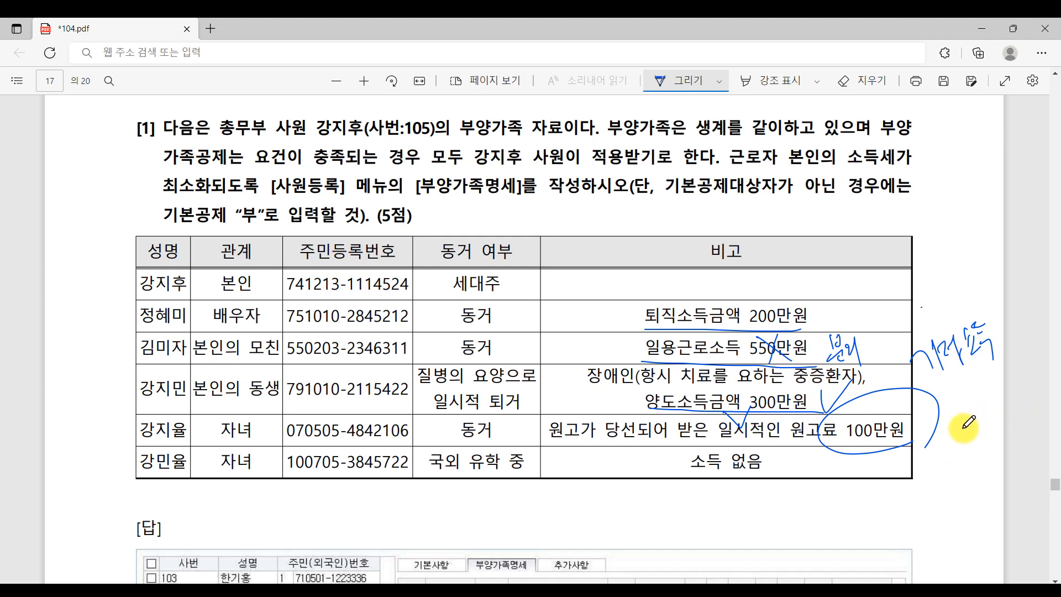
mouse_move(969, 402)
left_mouse_down()
mouse_move(962, 436)
mouse_move(971, 418)
mouse_move(972, 432)
mouse_move(992, 427)
left_mouse_up()
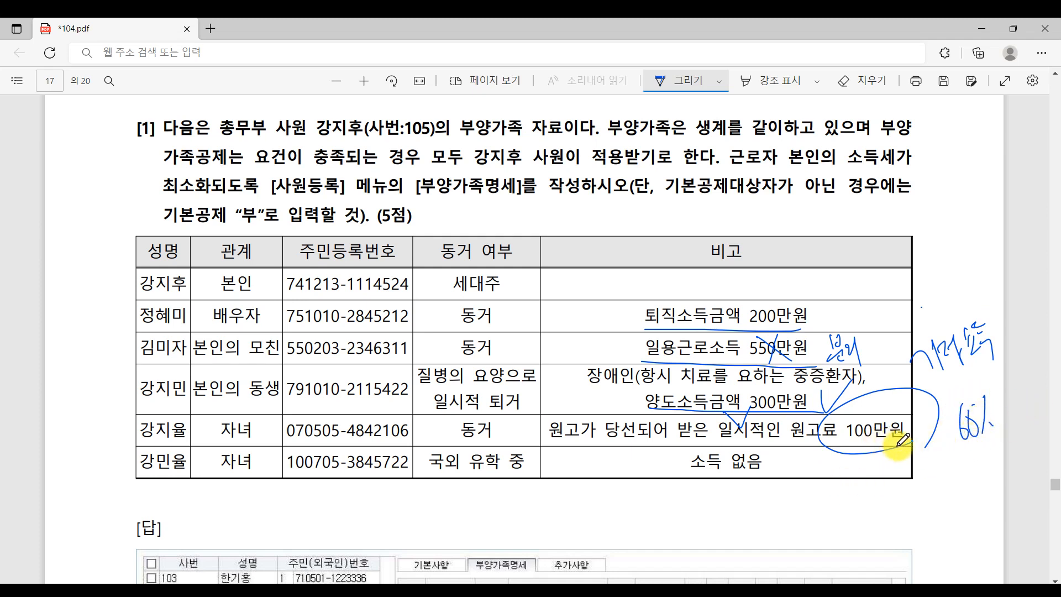
mouse_move(902, 437)
left_mouse_down()
mouse_move(911, 425)
mouse_move(982, 442)
left_mouse_up()
mouse_move(935, 467)
left_mouse_down()
mouse_move(951, 482)
mouse_move(946, 500)
mouse_move(975, 476)
mouse_move(988, 480)
mouse_move(909, 511)
mouse_move(1001, 449)
left_mouse_up()
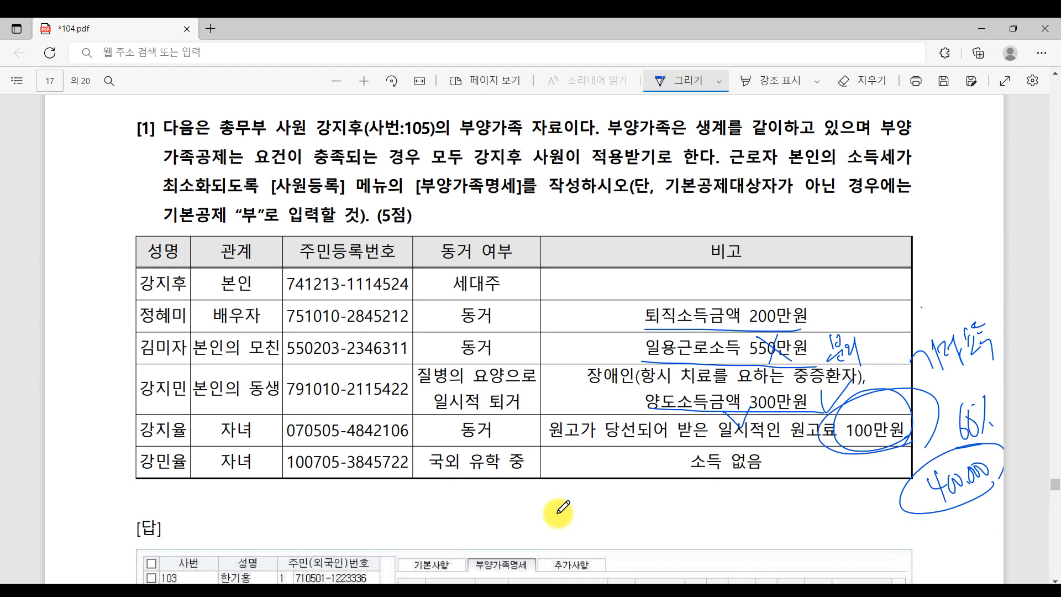
key("alt+Tab")
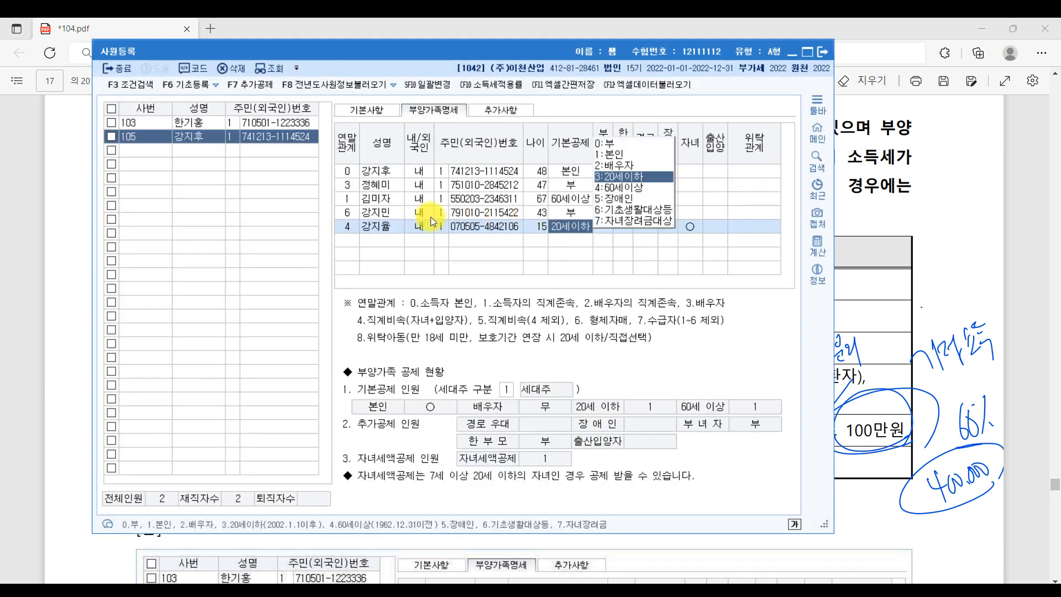
- Keep 20세이하 for the first child and leave her 부녀자 deduction off
left_click(629, 178)
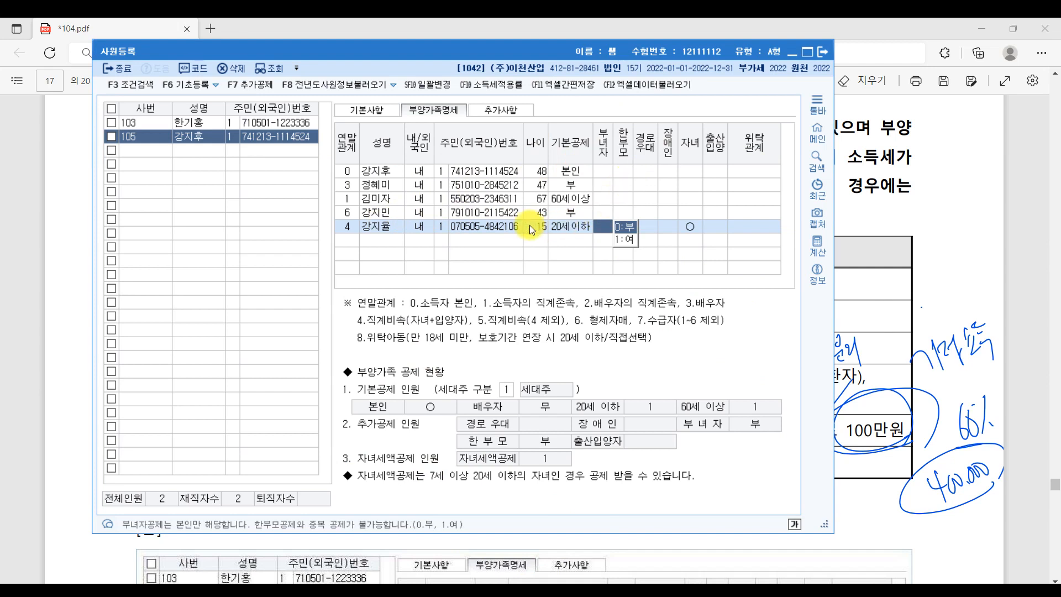
left_click(691, 228)
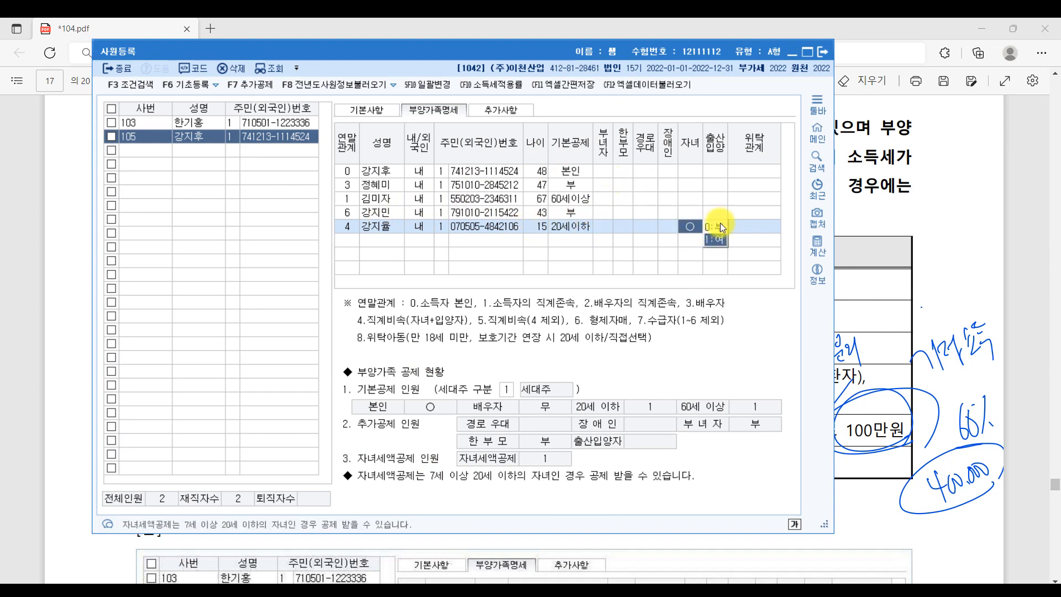
left_click(343, 239)
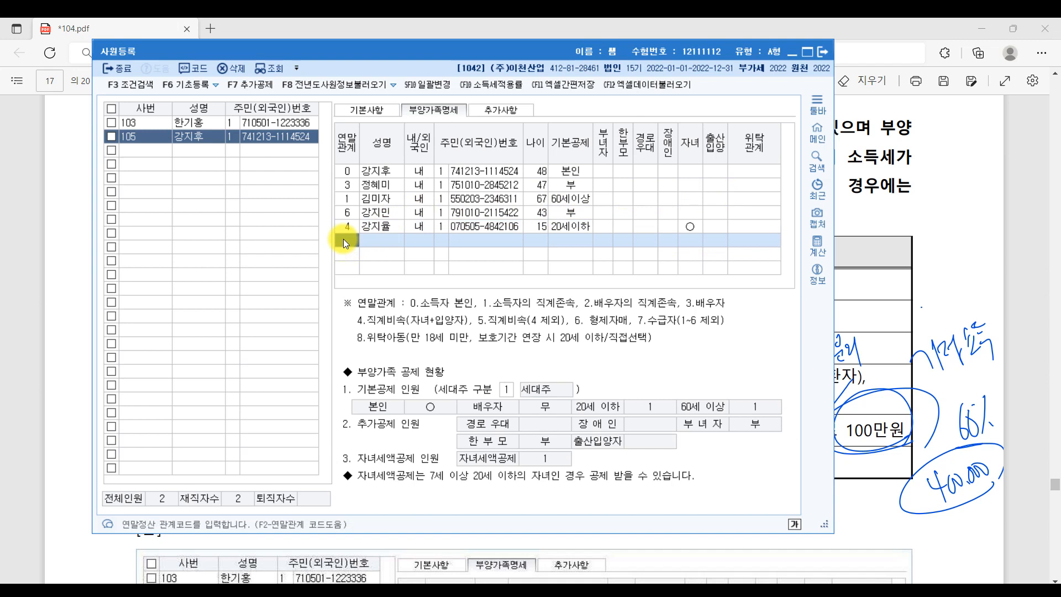
- Add the second child's row with relation 4, his name, ID type 1 and resident number
type("4")
key("Return")
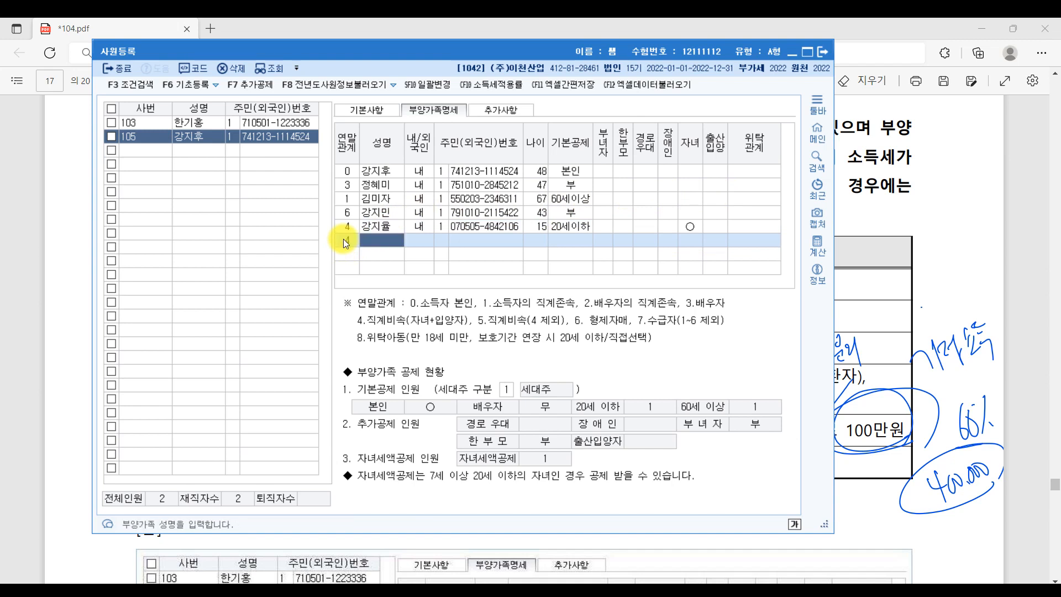
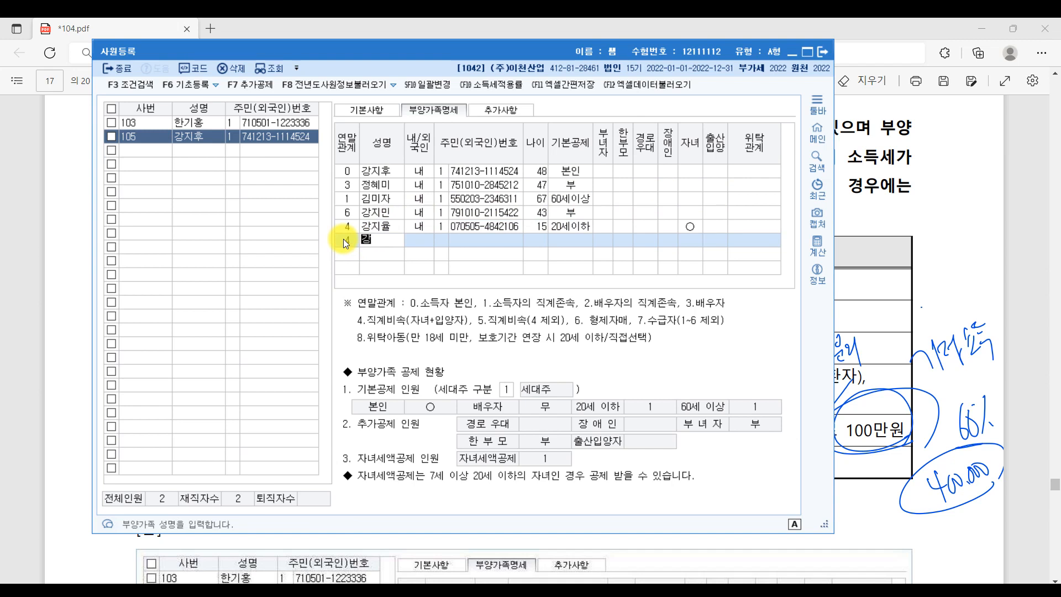
key("Return")
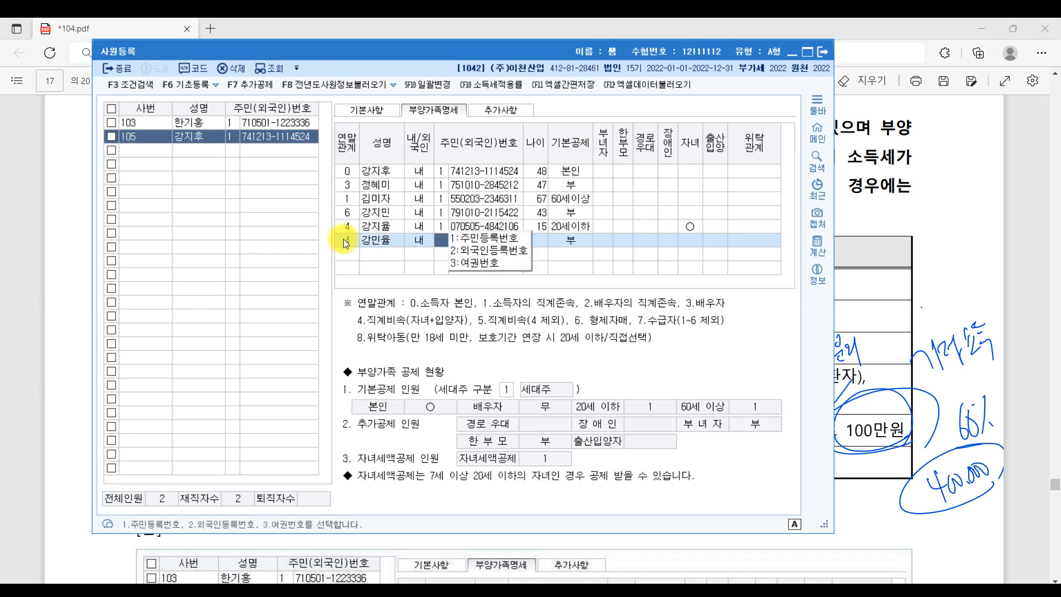
type("1")
key("Return")
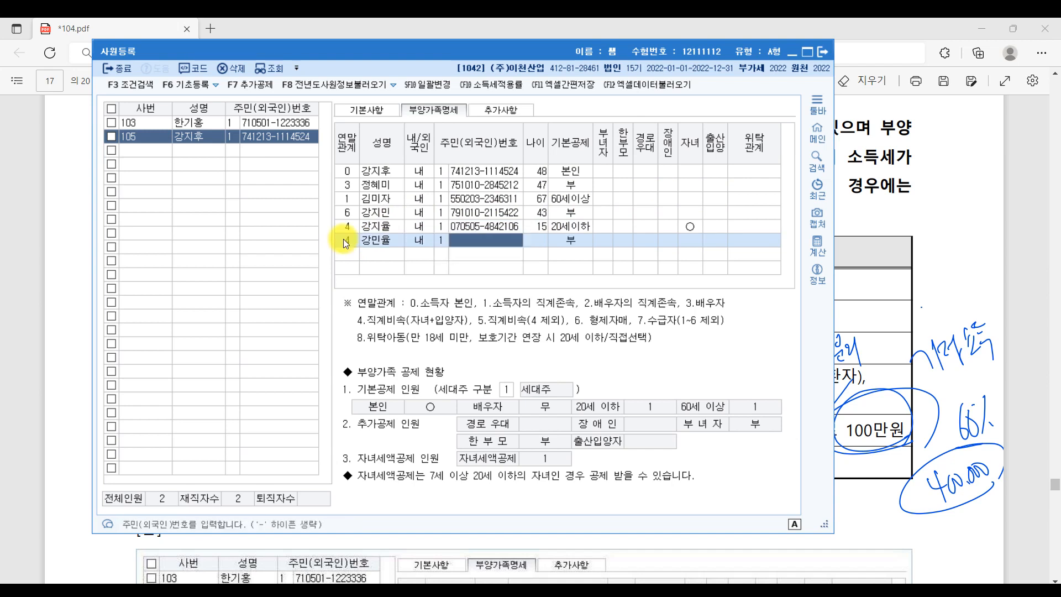
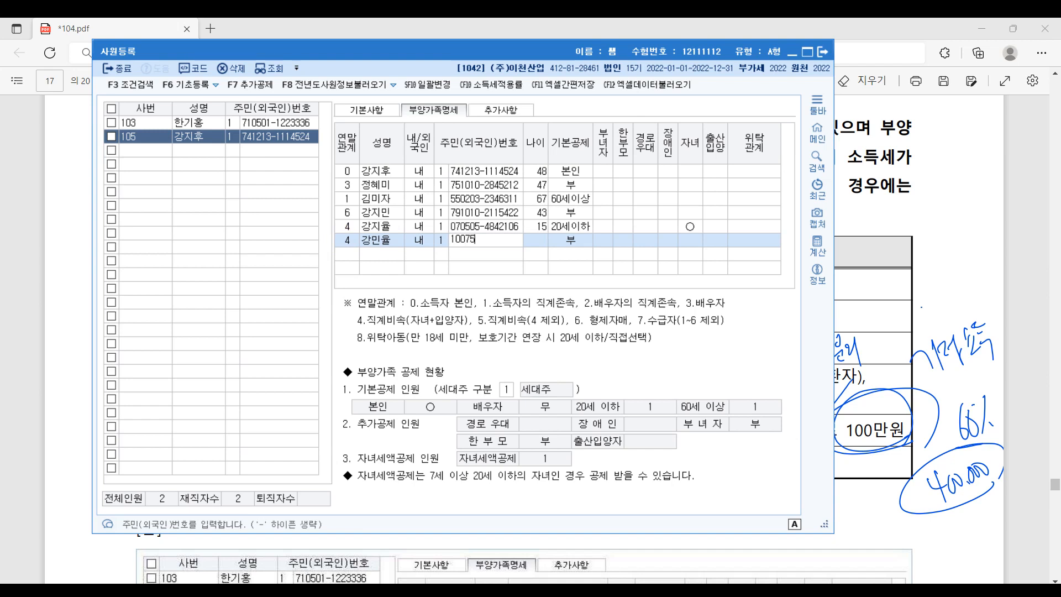
key("Return")
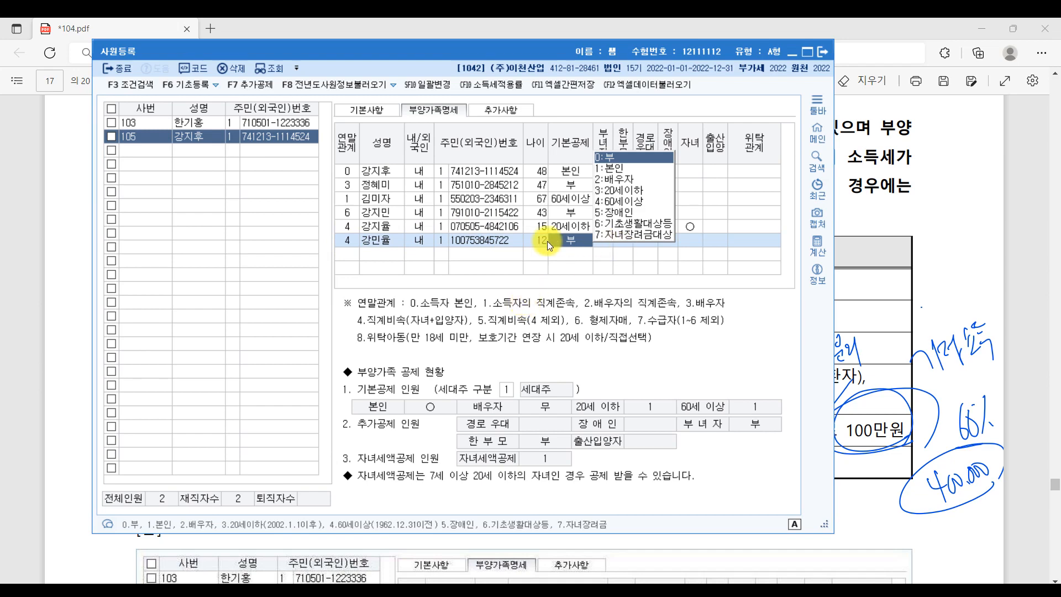
left_click(1039, 383)
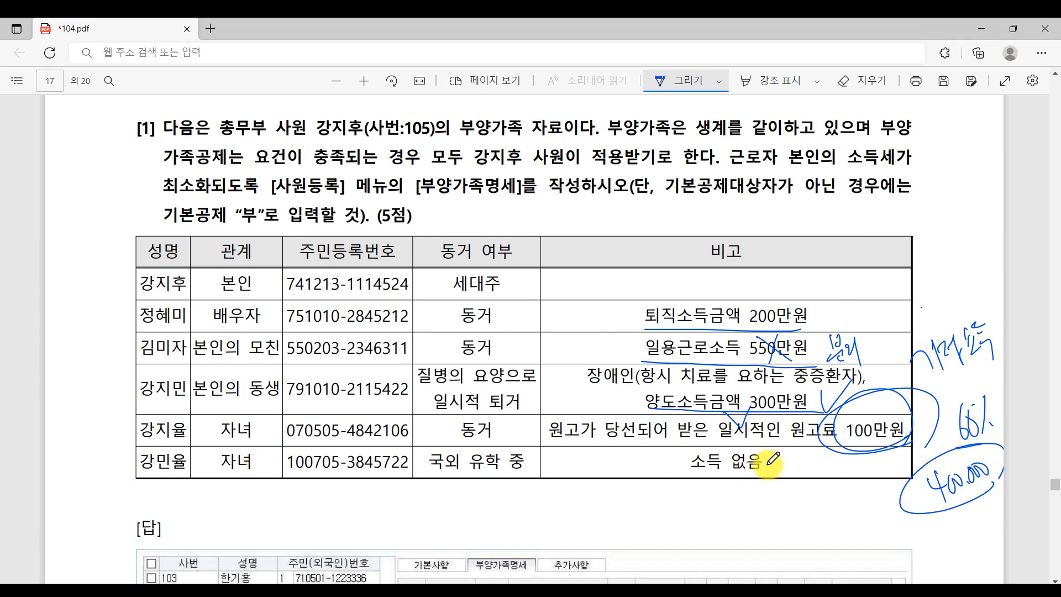
- Circle 국외 유학 중 in the PDF and set the second child's deduction to 20세이하
mouse_move(434, 474)
left_mouse_down()
mouse_move(500, 436)
mouse_move(481, 485)
mouse_move(586, 501)
left_mouse_up()
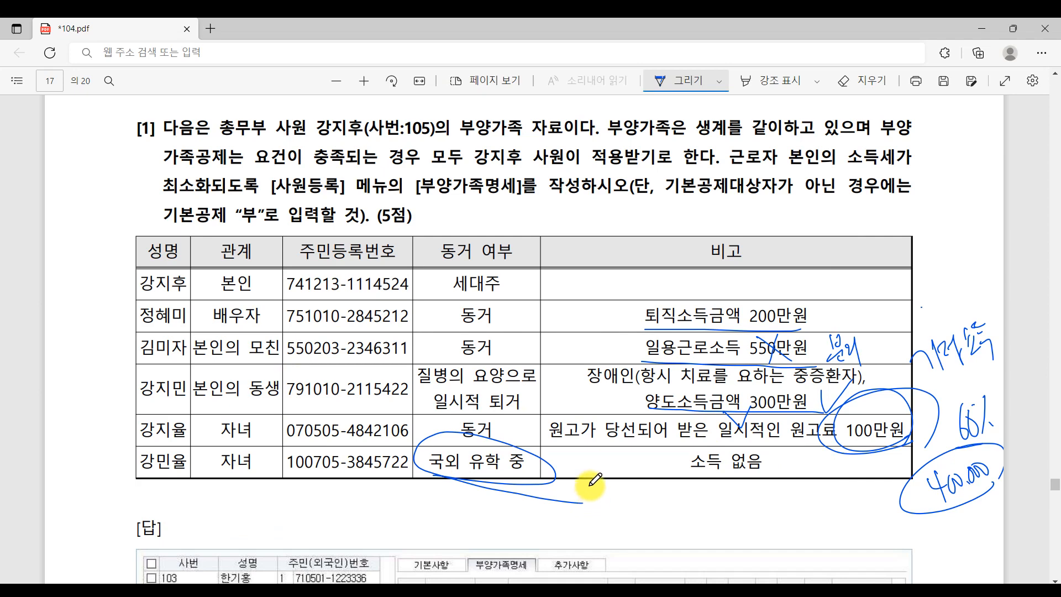
left_click(577, 594)
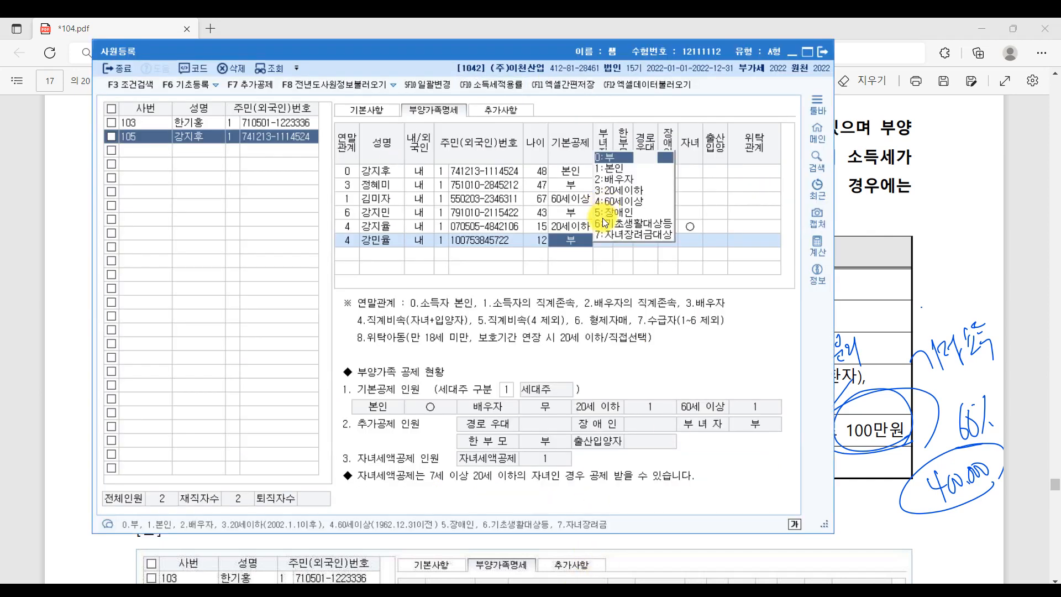
left_click(637, 187)
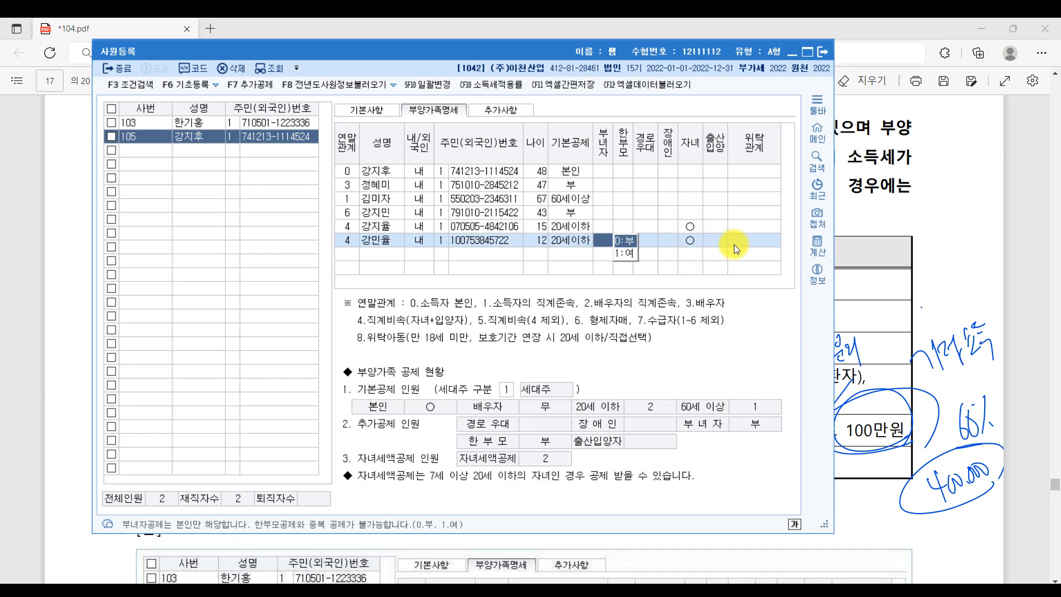
left_click(347, 255)
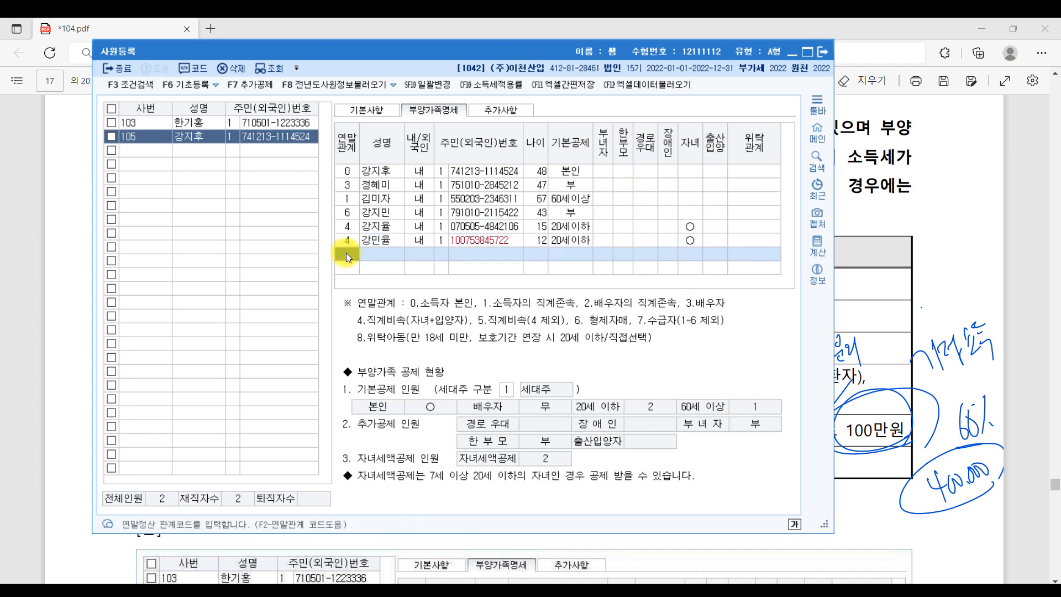
- Re-enter the second child's resident number in hyphenated form, keeping 20세이하
left_click(494, 243)
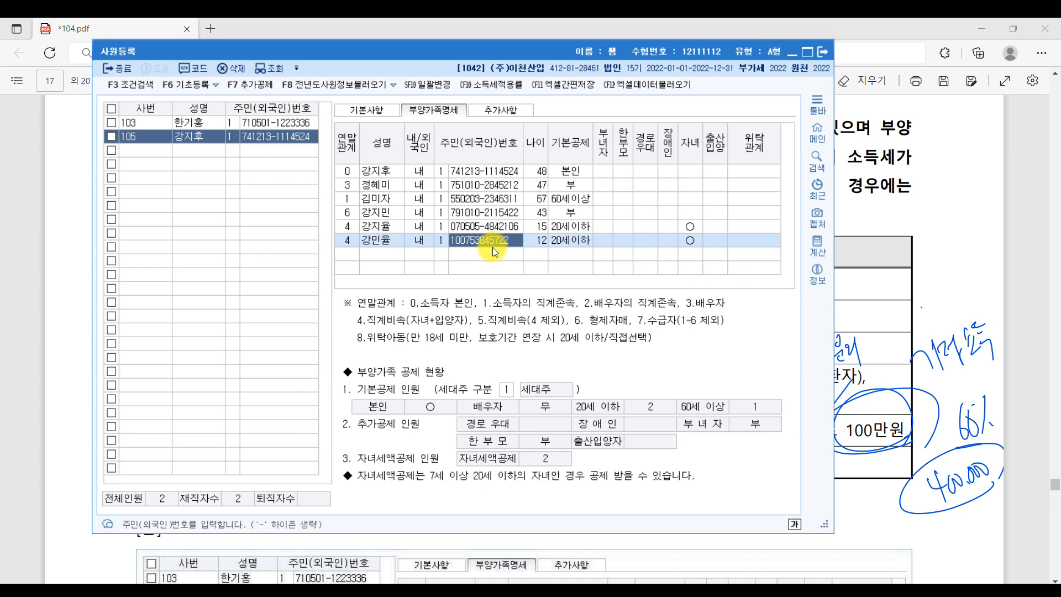
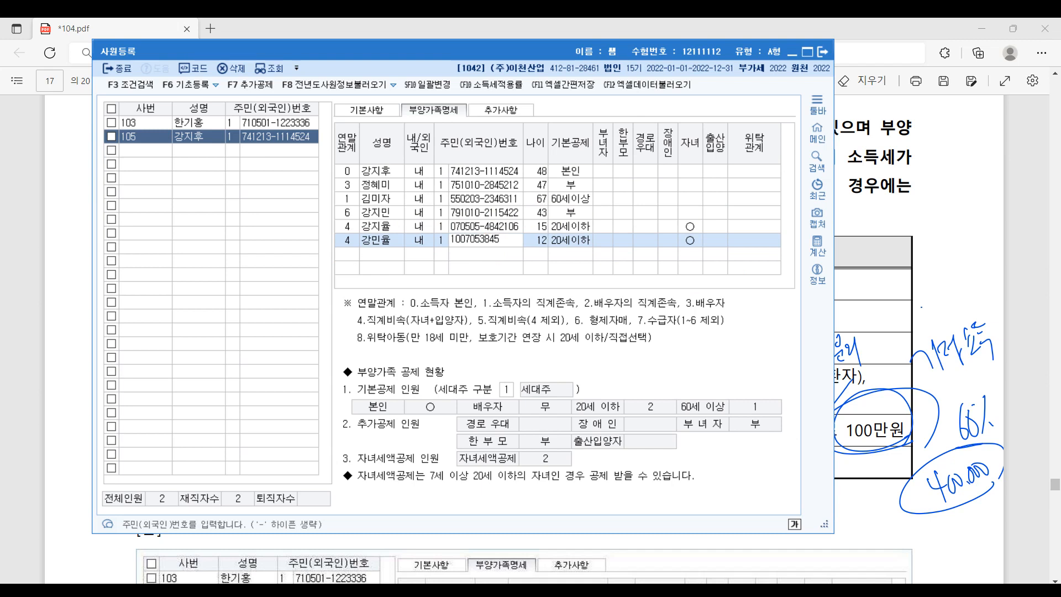
key("Return")
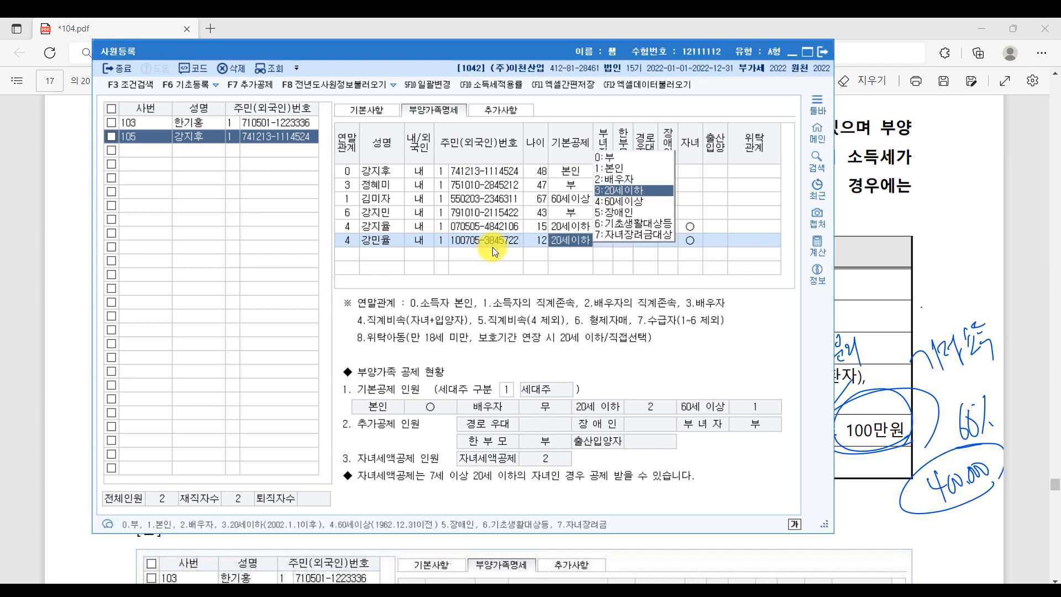
left_click(752, 240)
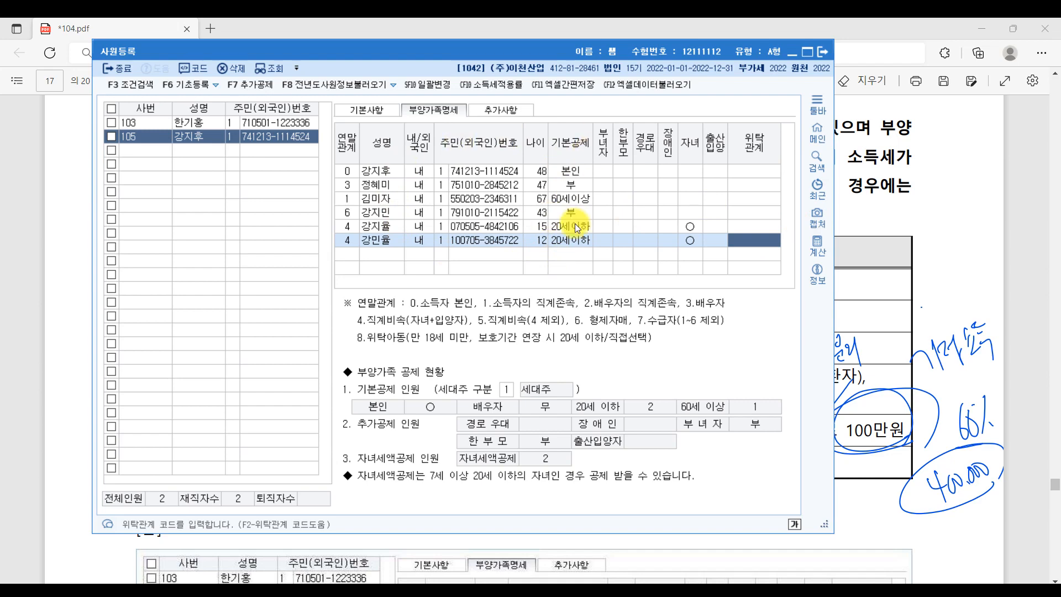
- In the PDF, circle the first child's name and underline 일시적인 원고료 in her note
left_click(821, 48)
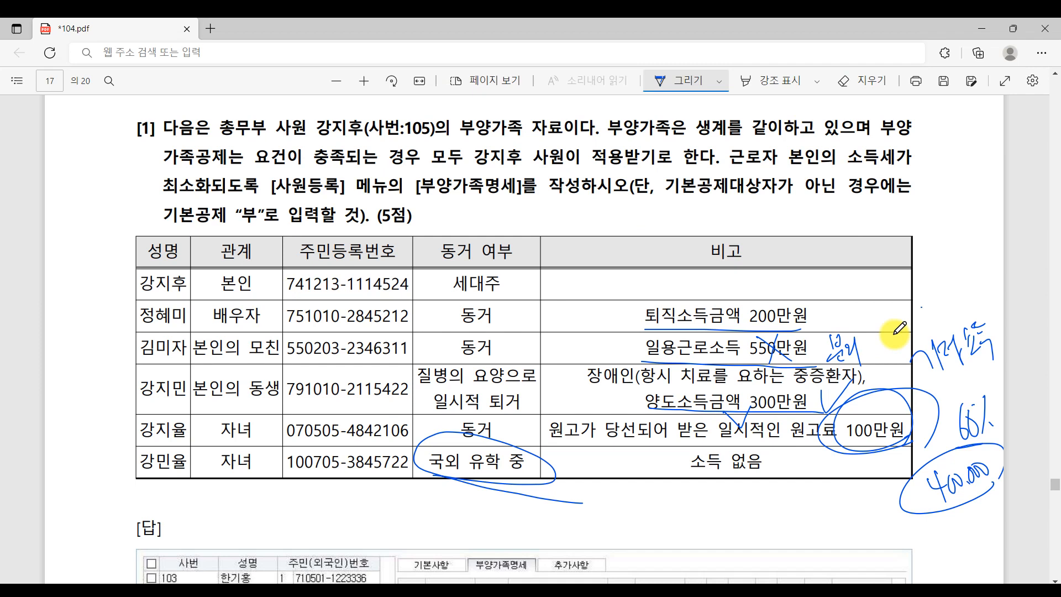
left_click_drag(176, 434, 178, 437)
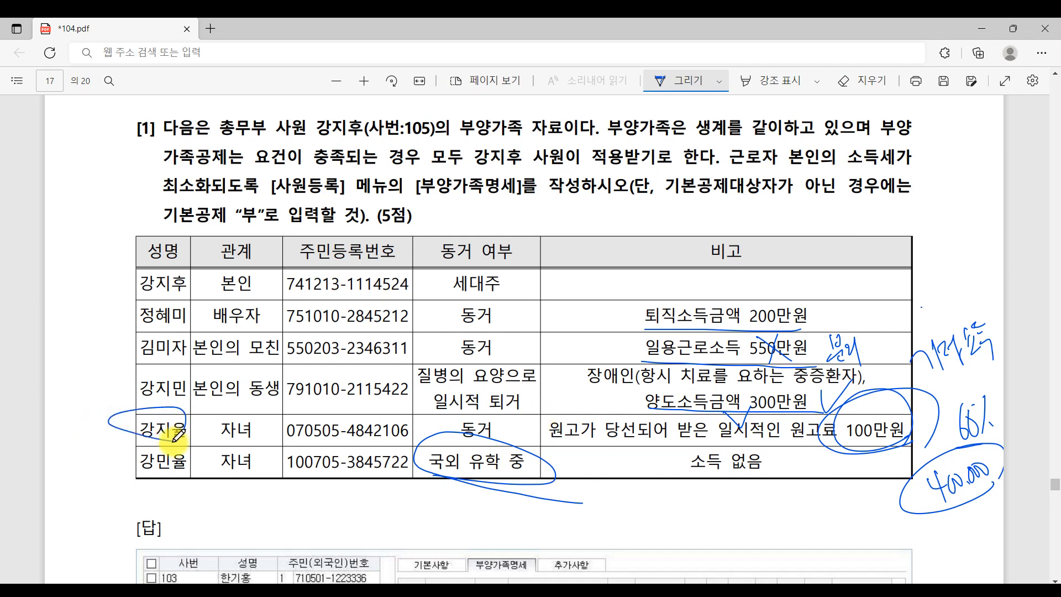
left_click_drag(729, 443, 812, 440)
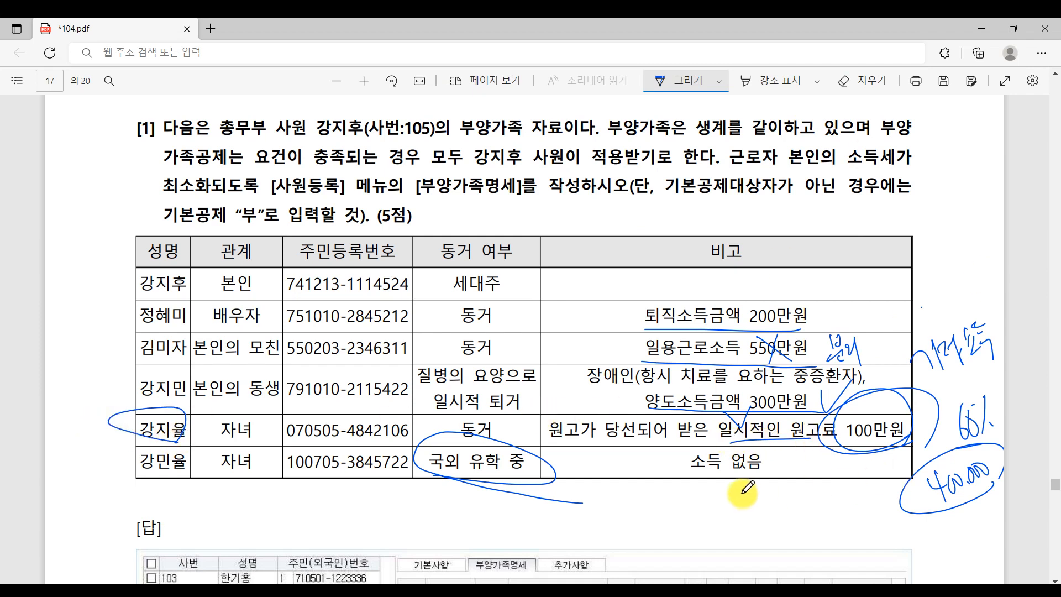
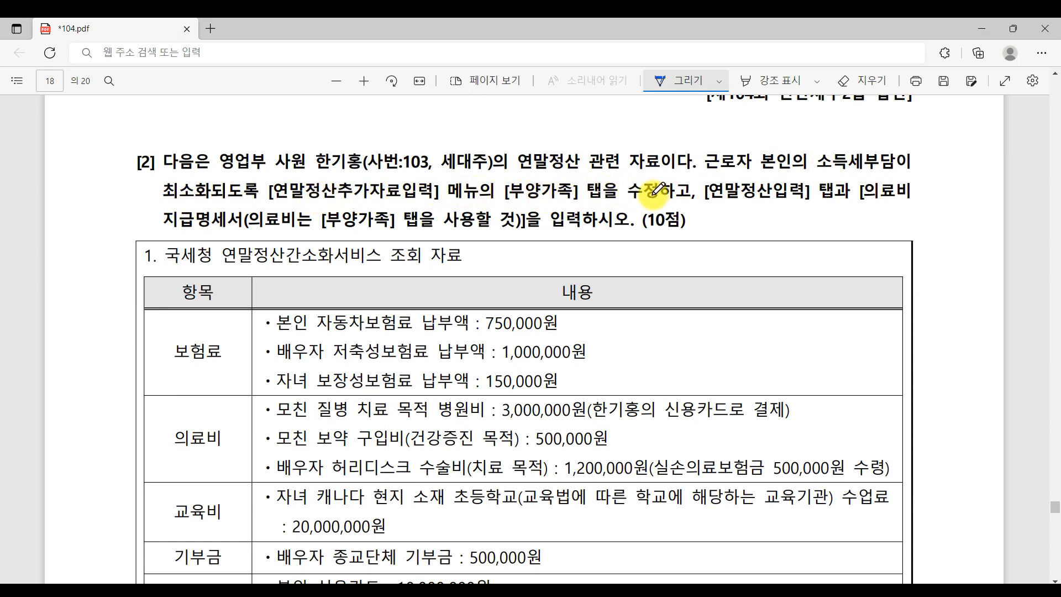
- In the PDF, underline the dependents-tab and data-entry instructions and the additional-data heading, and circle the dependents heading
left_click_drag(510, 207, 610, 208)
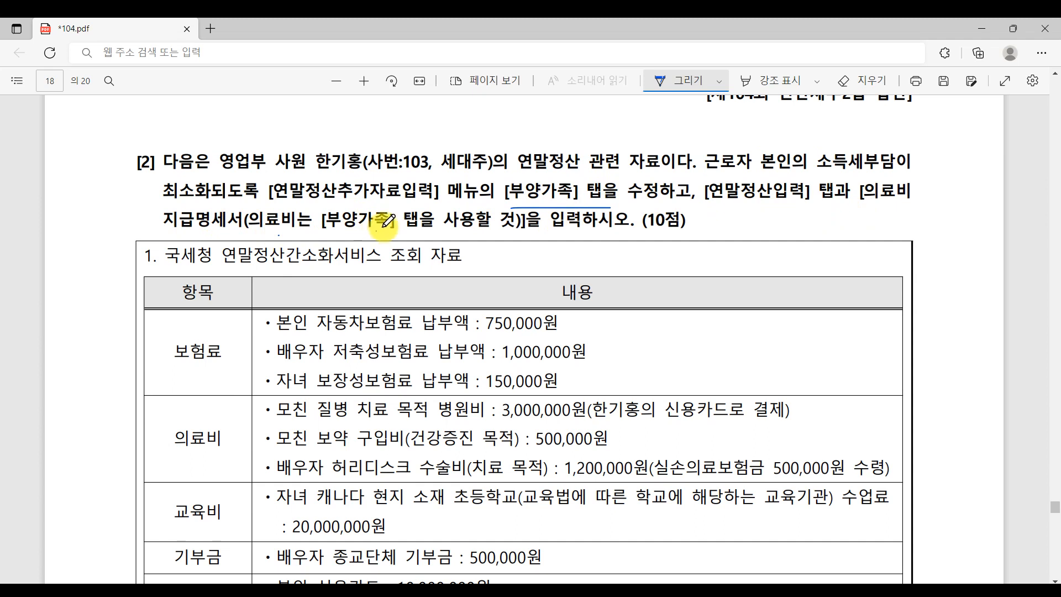
left_click_drag(562, 232, 617, 227)
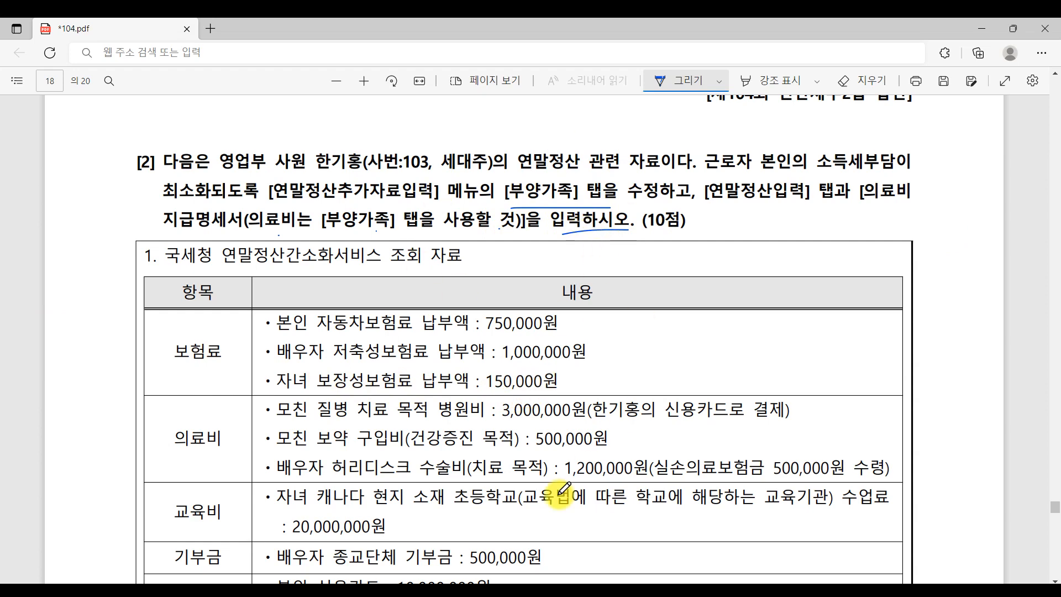
scroll(497, 503, "down", 10)
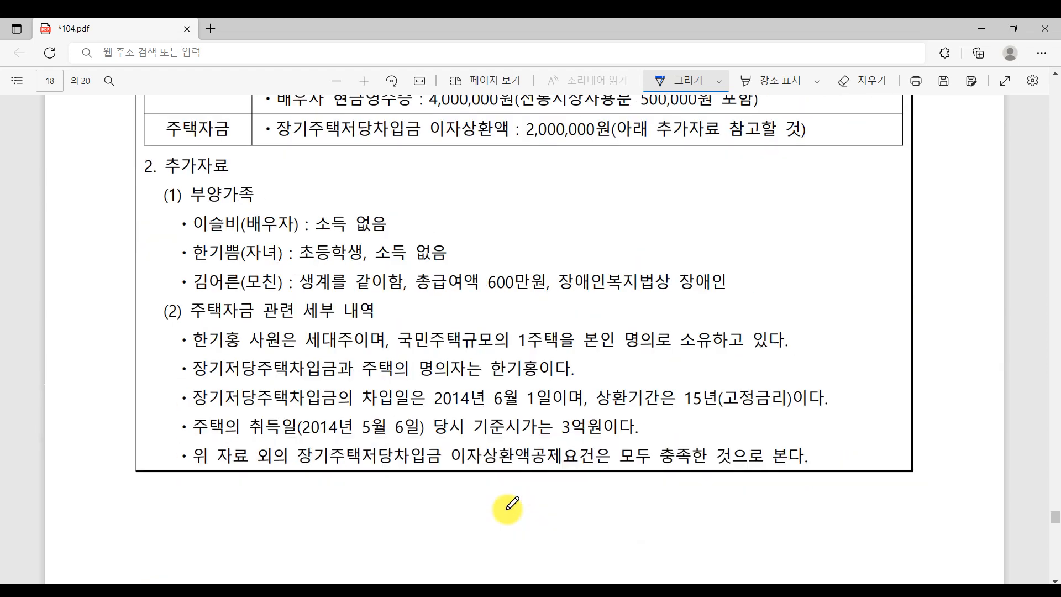
scroll(530, 509, "down", 12)
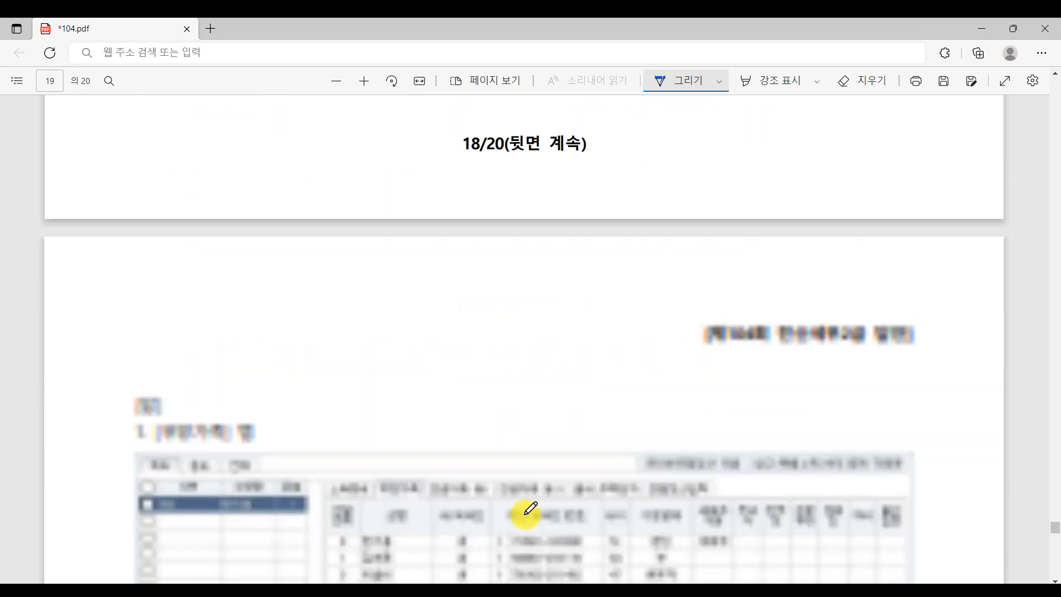
scroll(530, 509, "up", 8)
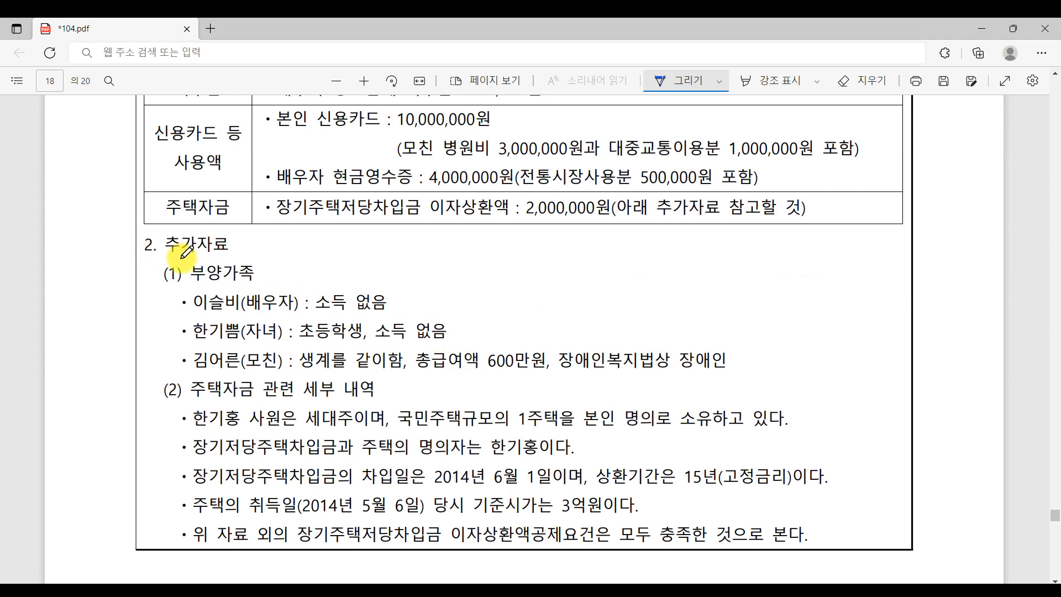
left_click_drag(142, 256, 254, 256)
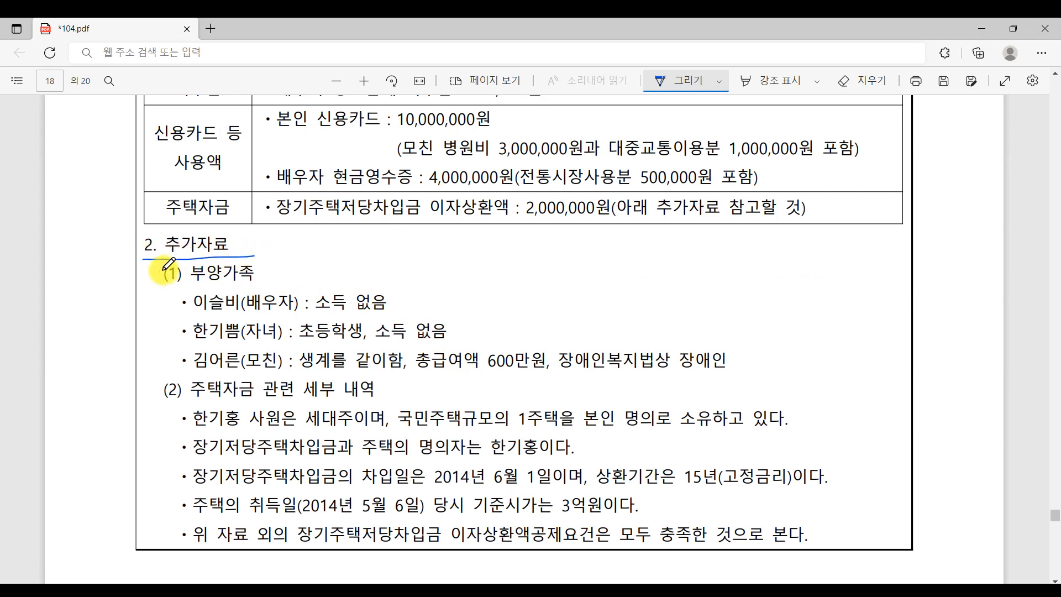
mouse_move(178, 283)
left_mouse_down()
mouse_move(221, 256)
mouse_move(185, 289)
left_mouse_up()
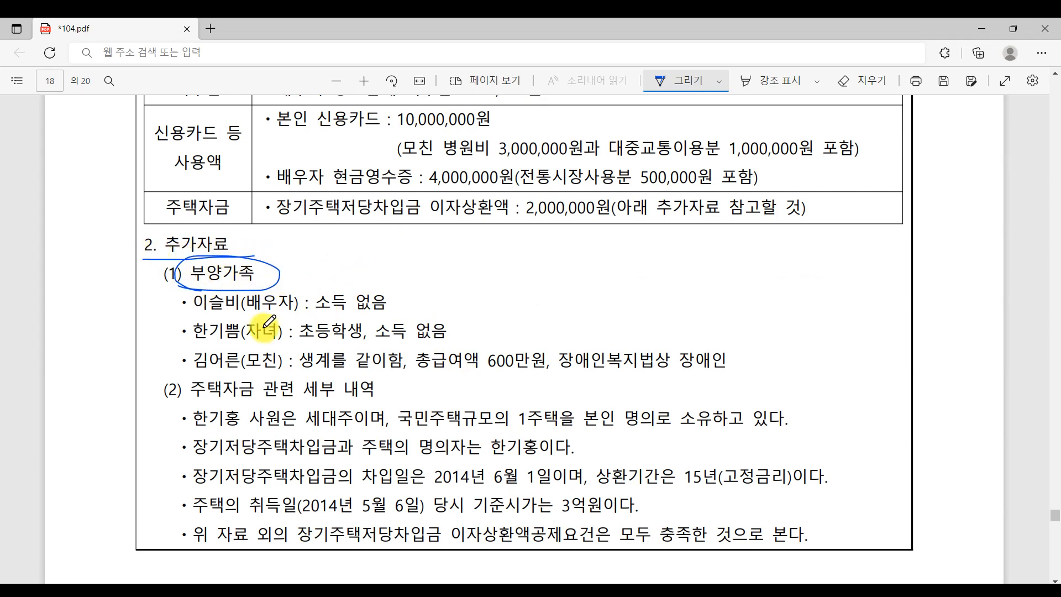
- Tick and bracket the three family member lines, then open KcLep's 연말정산추가자료입력 screen
left_click(396, 303)
left_click(472, 328)
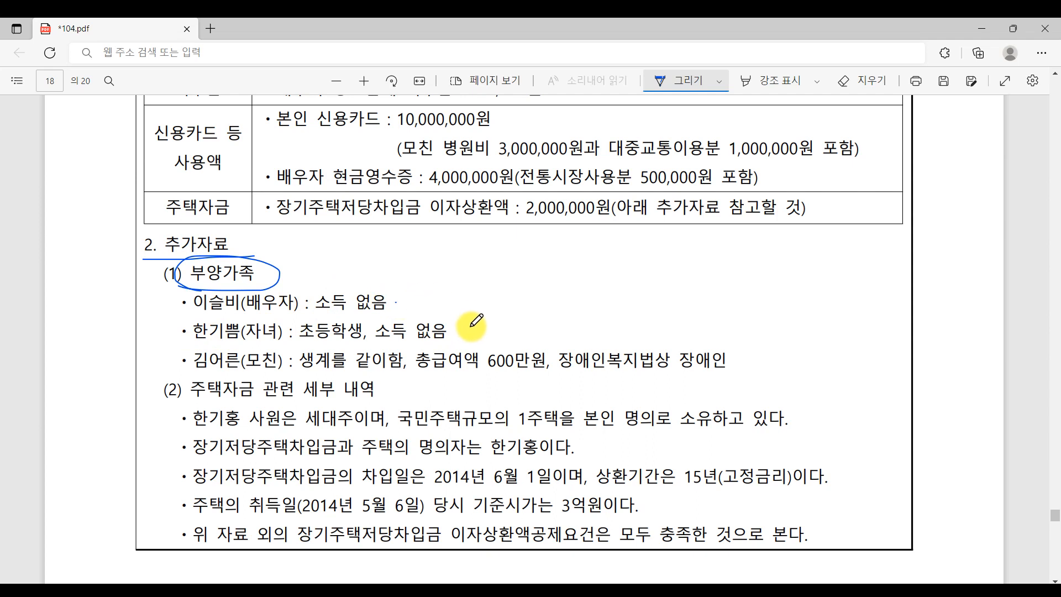
left_click(758, 359)
left_click_drag(185, 302, 177, 360)
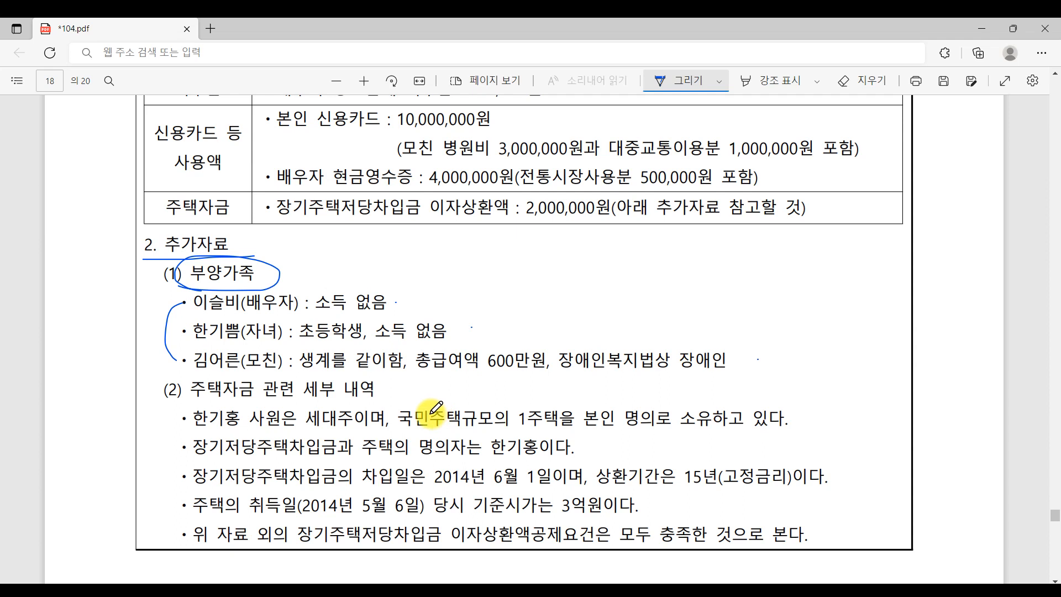
key("alt+Tab")
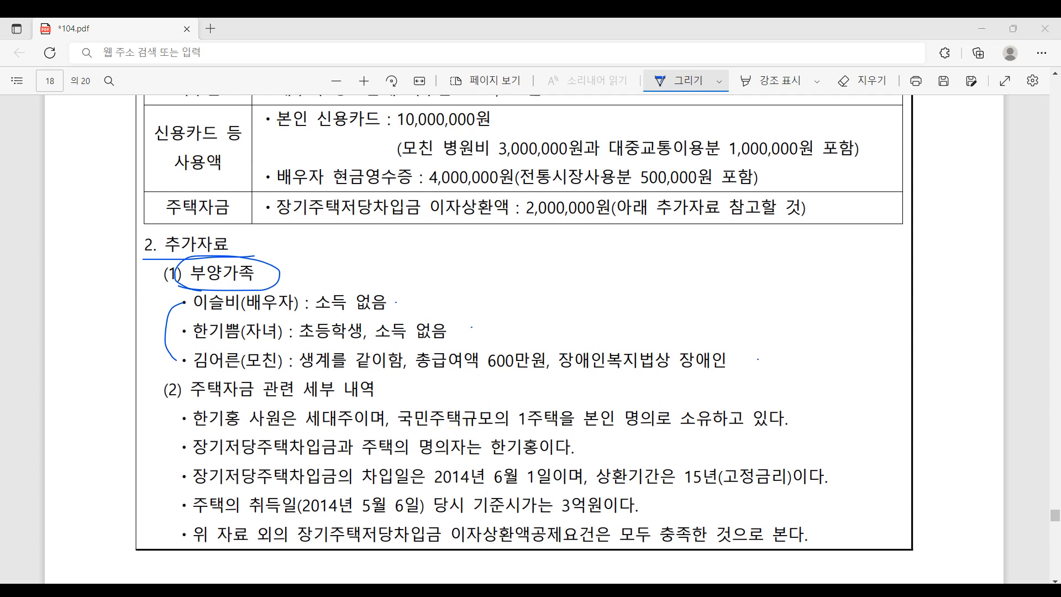
left_click(252, 207)
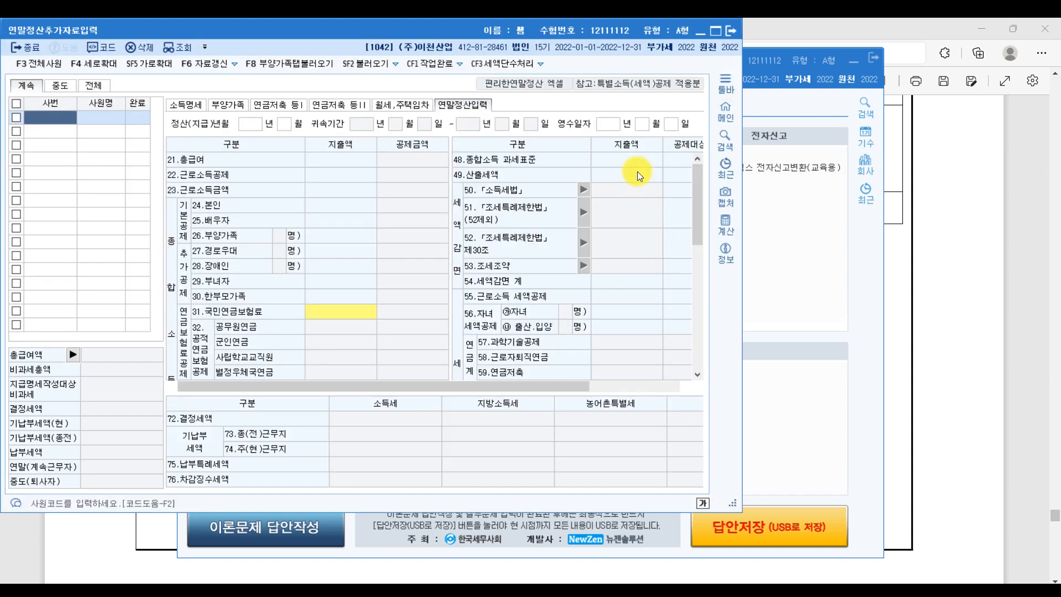
- Maximize the entry screen, load employee 103 via 사원코드도움, and open the 부양가족 tab
left_click(716, 30)
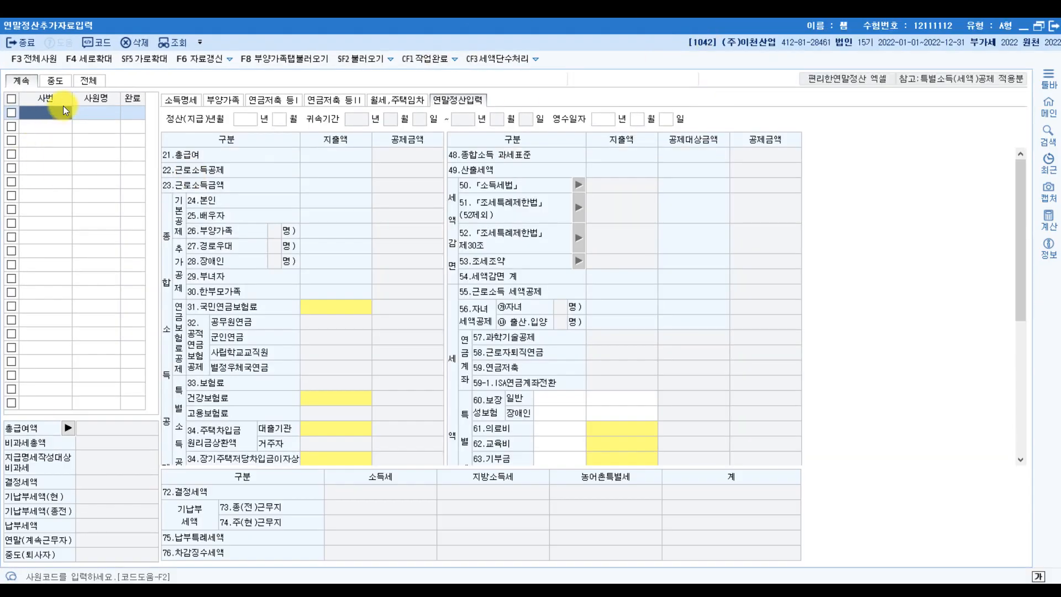
double_click(63, 106)
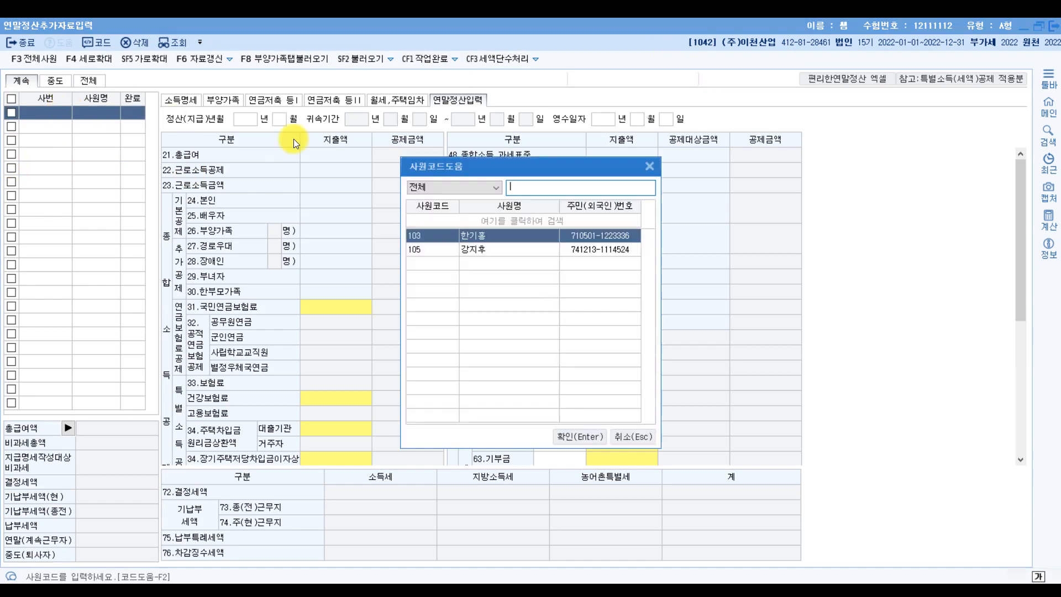
double_click(482, 236)
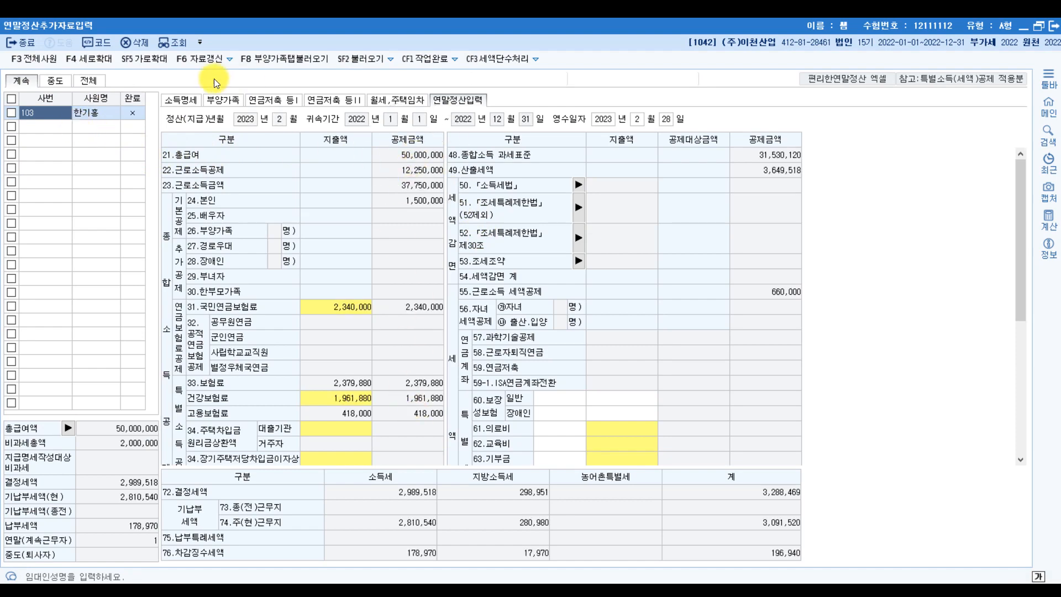
left_click(226, 102)
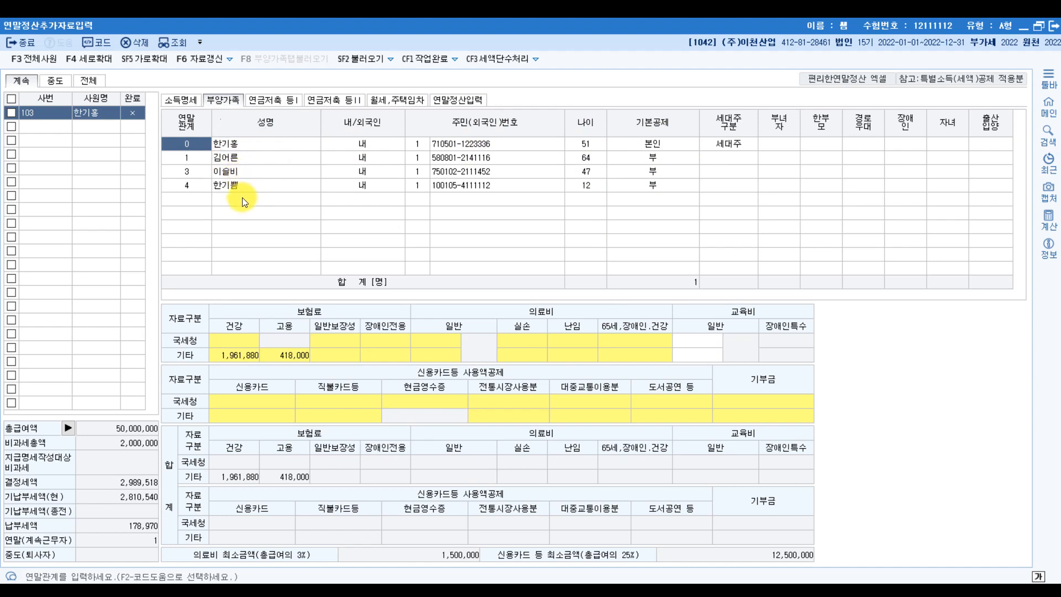
left_click(680, 158)
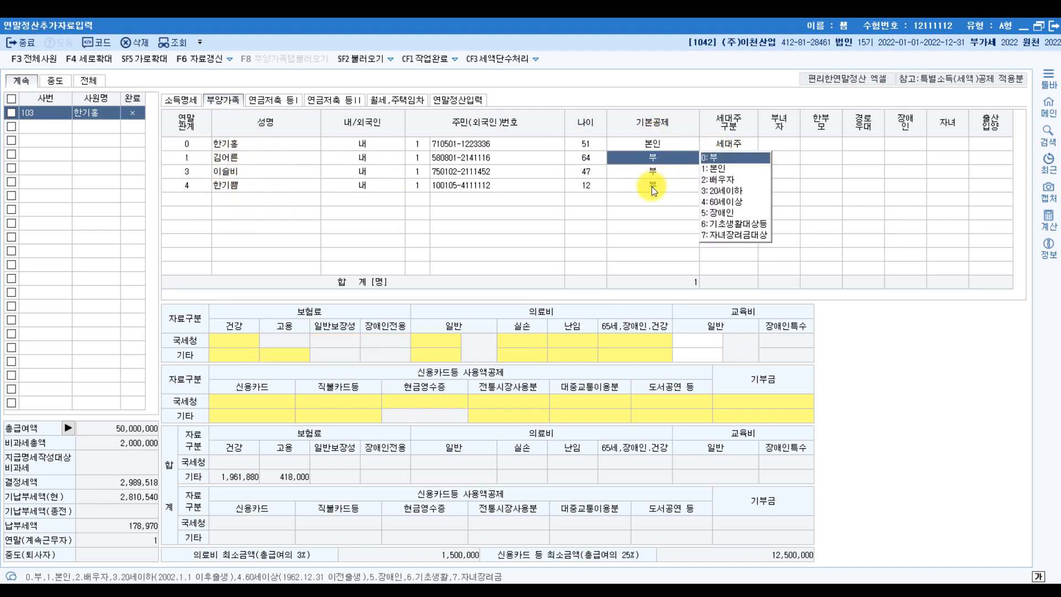
left_click(544, 592)
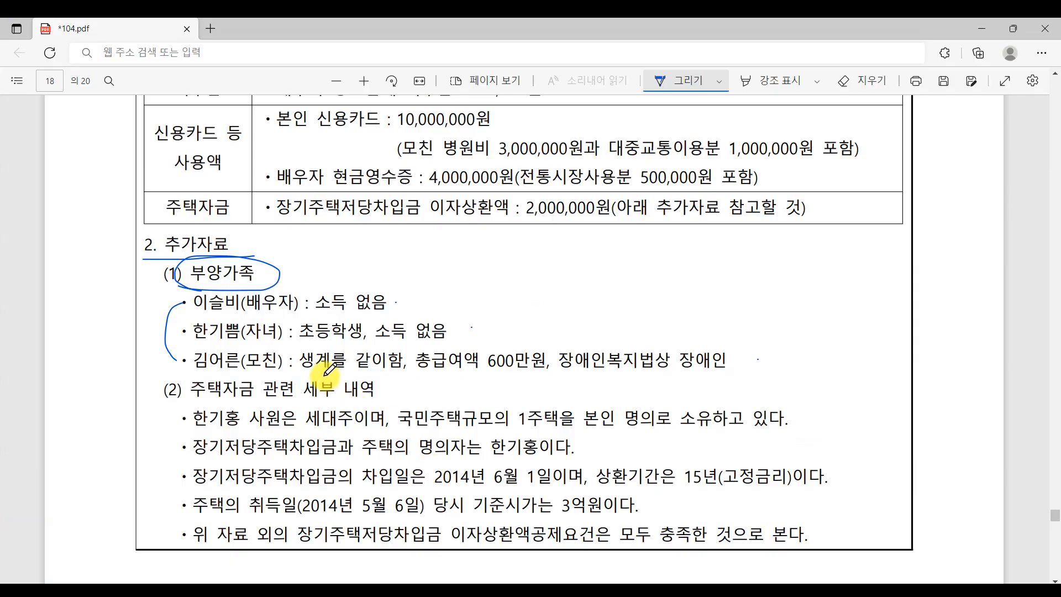
- Underline the spouse's no-income note and set the spouse's 기본공제 to 2:배우자
left_click_drag(246, 317, 370, 313)
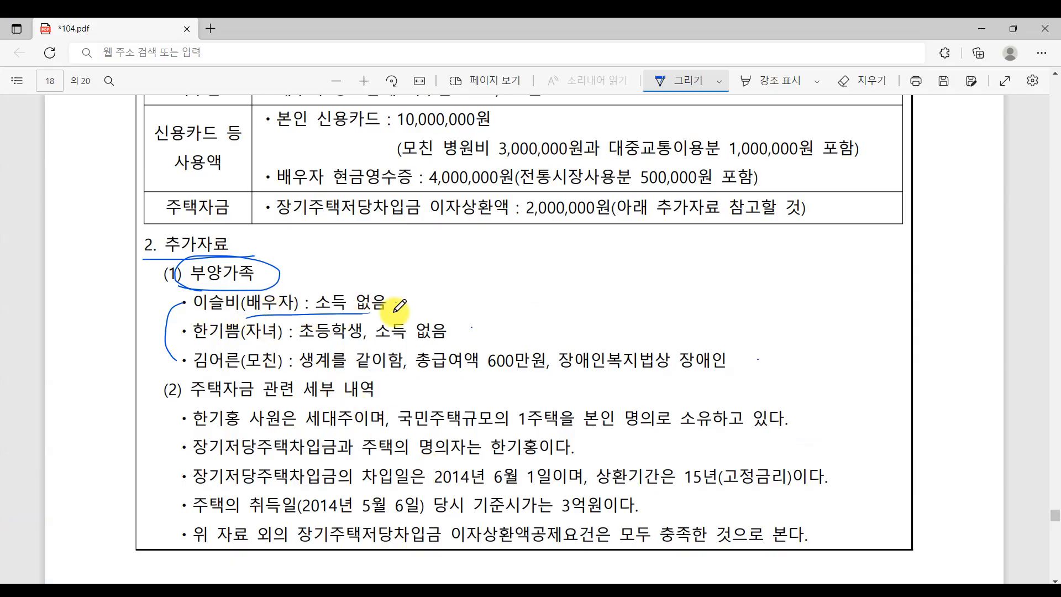
left_click(553, 591)
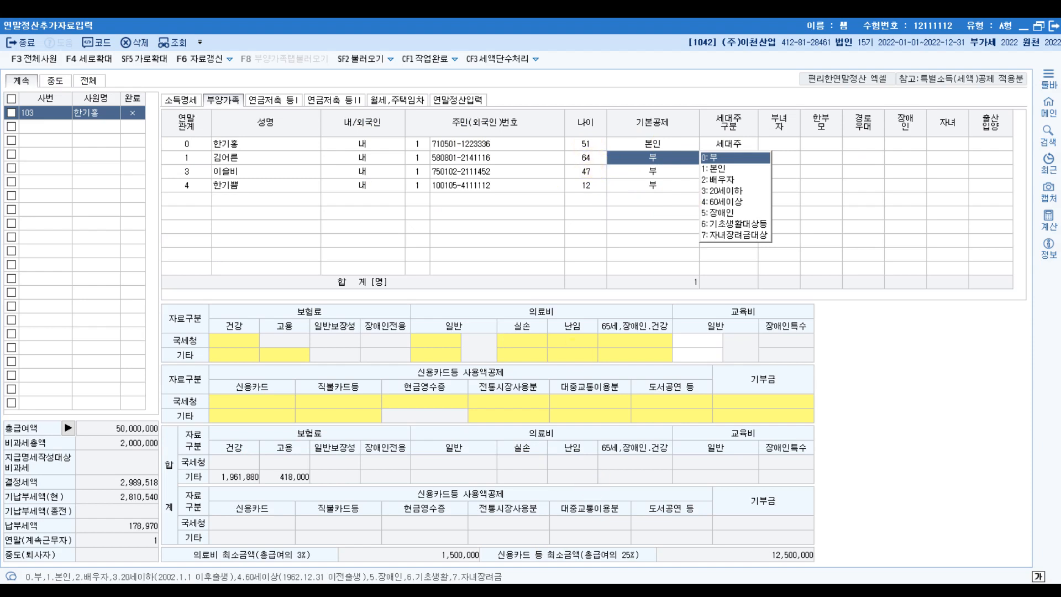
left_click(582, 593)
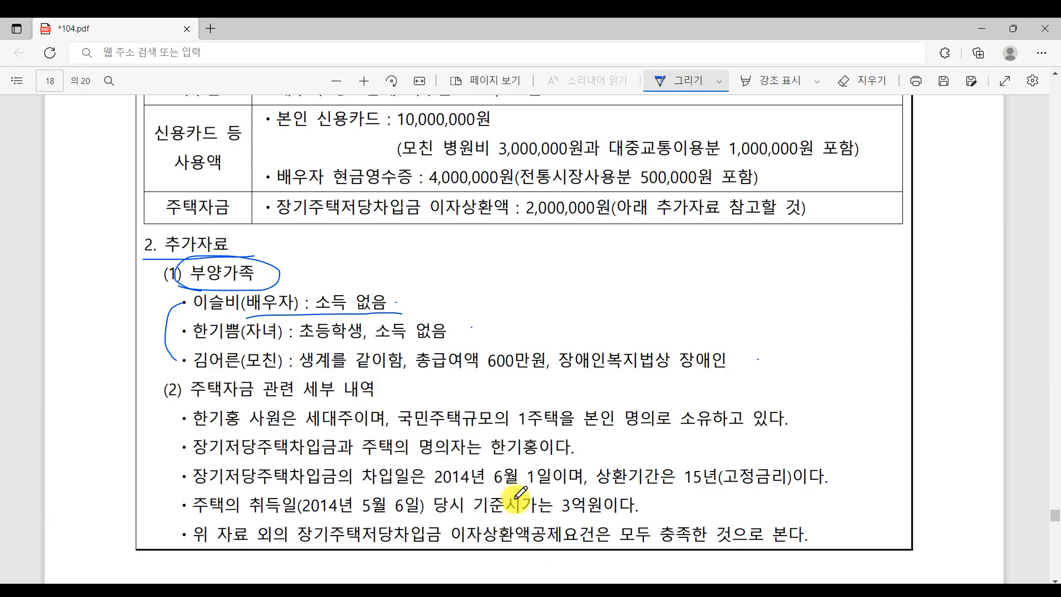
left_click(553, 590)
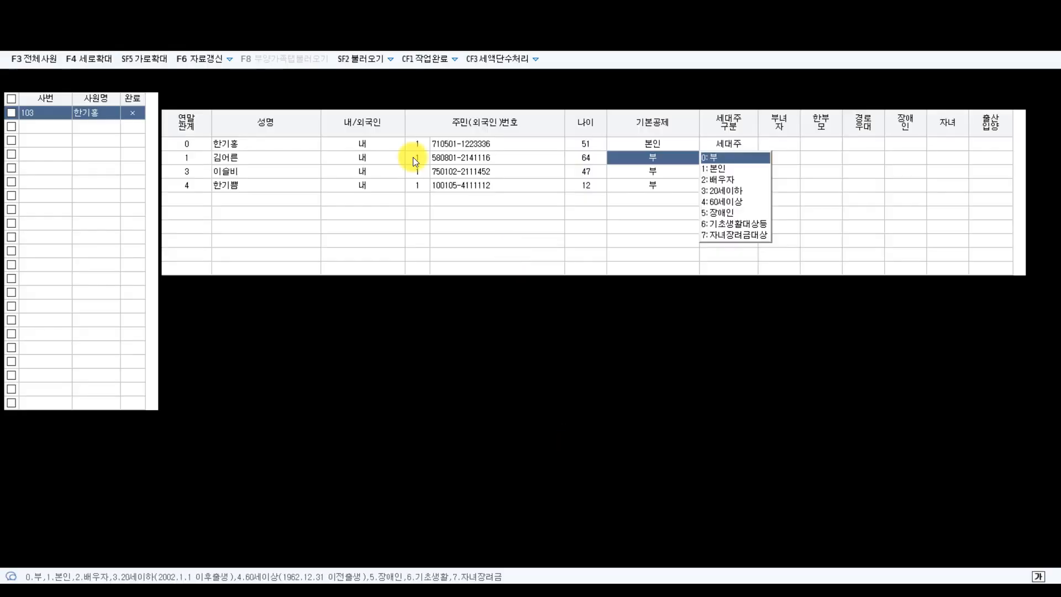
left_click(231, 172)
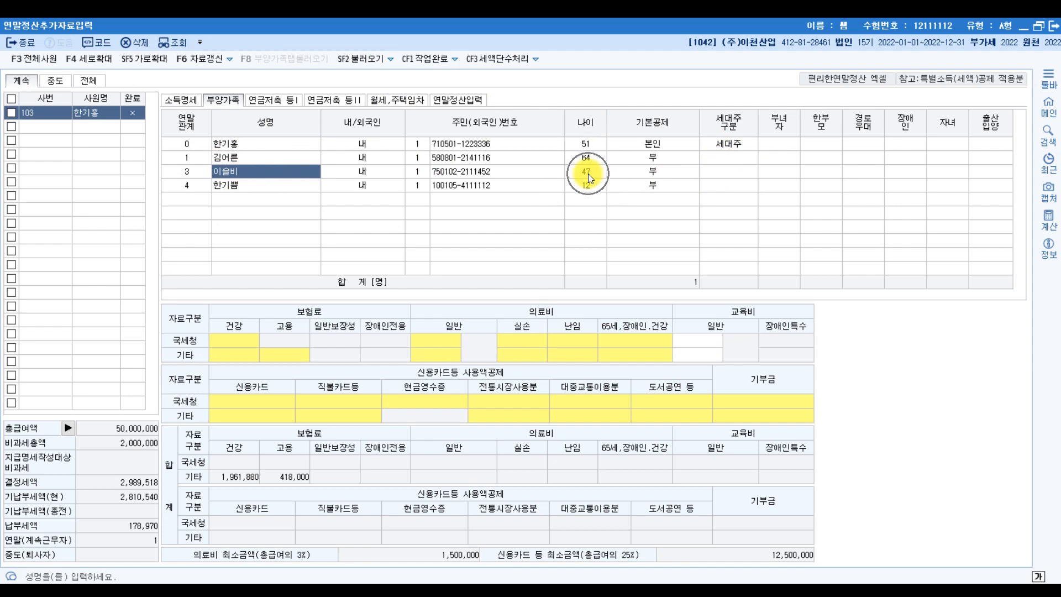
left_click(688, 173)
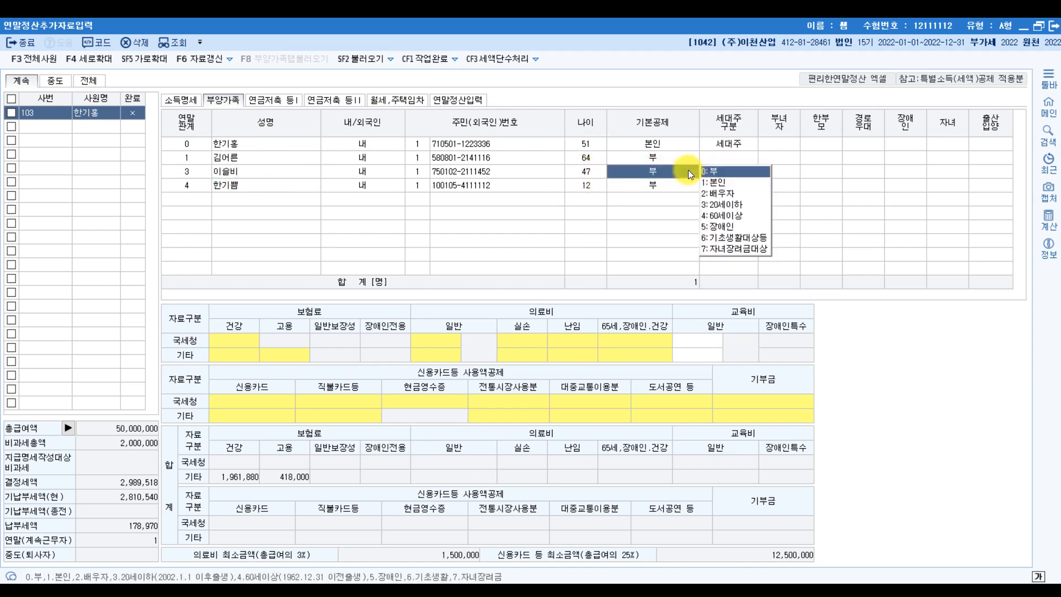
left_click(718, 193)
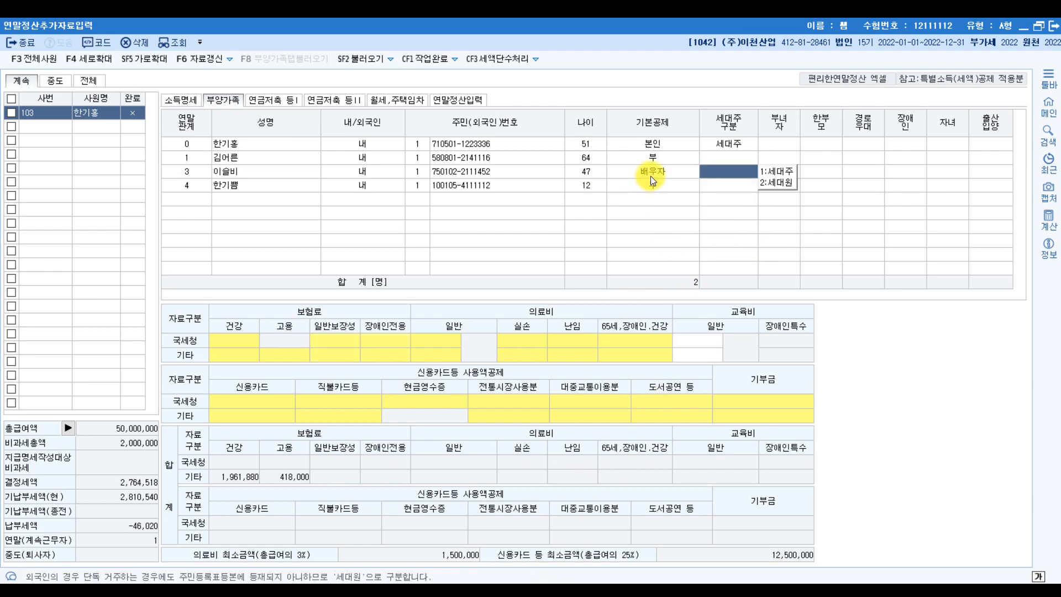
- Set the child's 기본공제 to 3:20세이하 and underline the mother's entry in the PDF
left_click(506, 591)
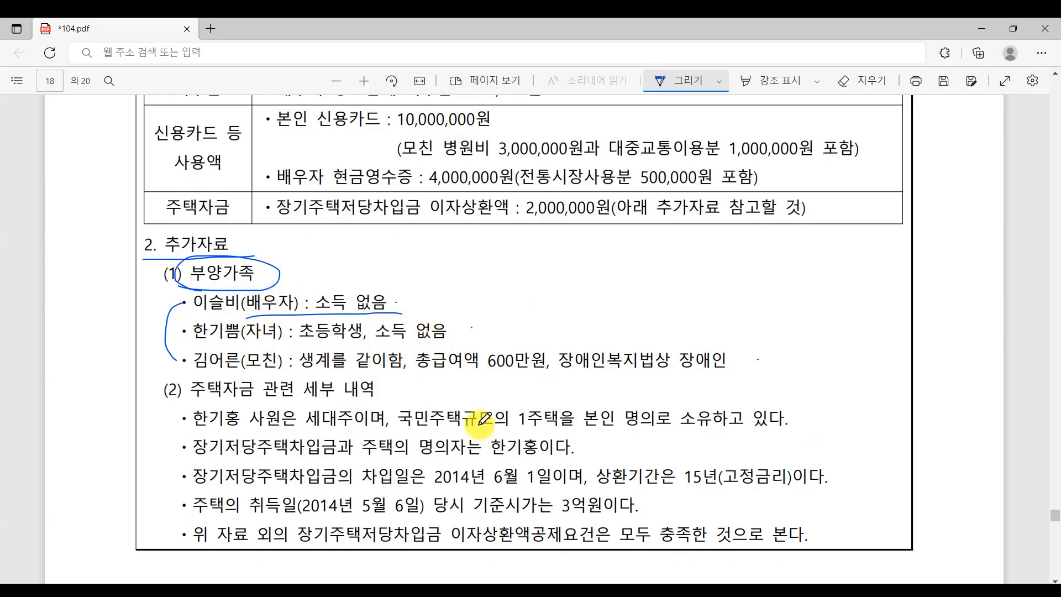
left_click(565, 588)
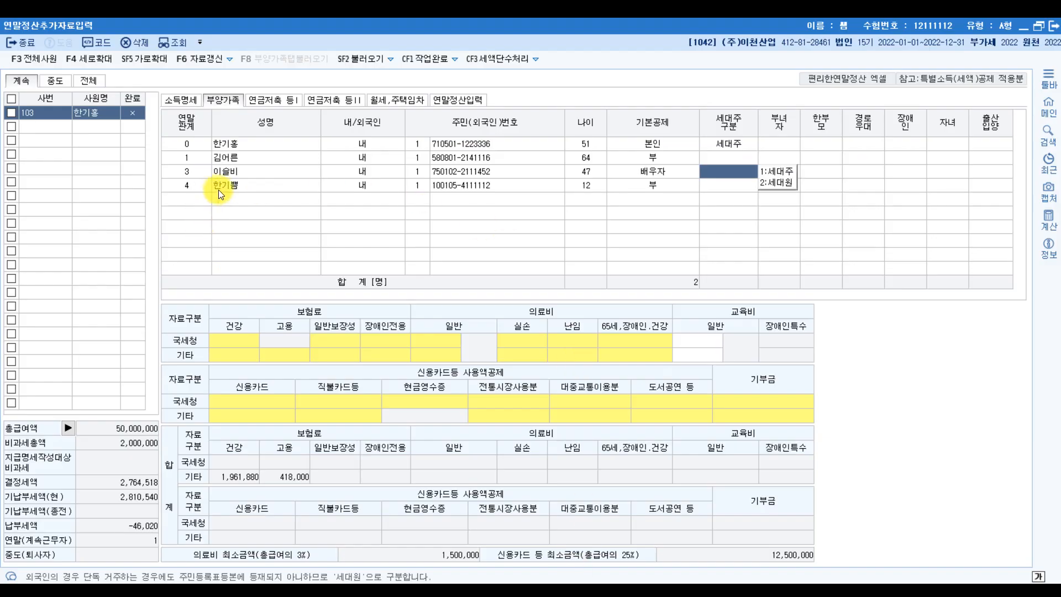
left_click(655, 187)
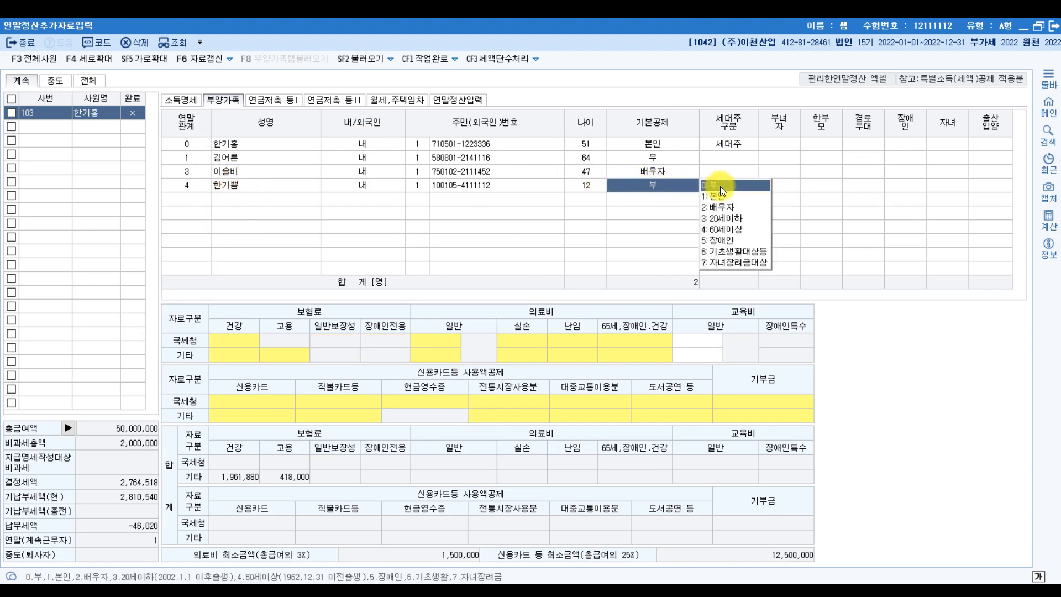
left_click(722, 218)
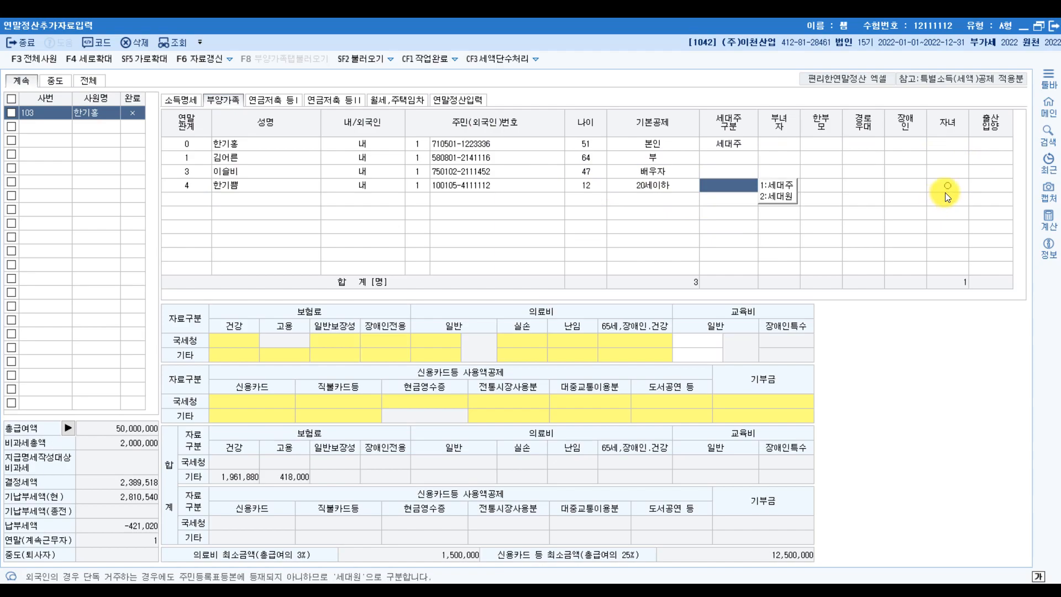
key("alt+Tab")
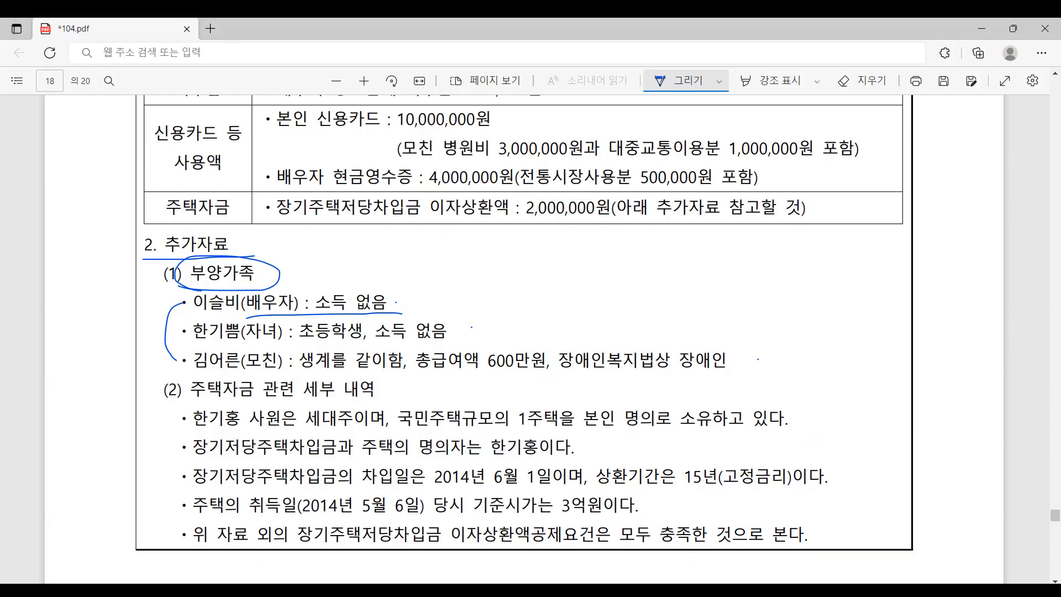
left_click_drag(202, 375, 302, 374)
- In Paint, underline the 100만원 and 500만원 income limits and circle the 연령제한 and 소득금액제한 headers
left_click(90, 558)
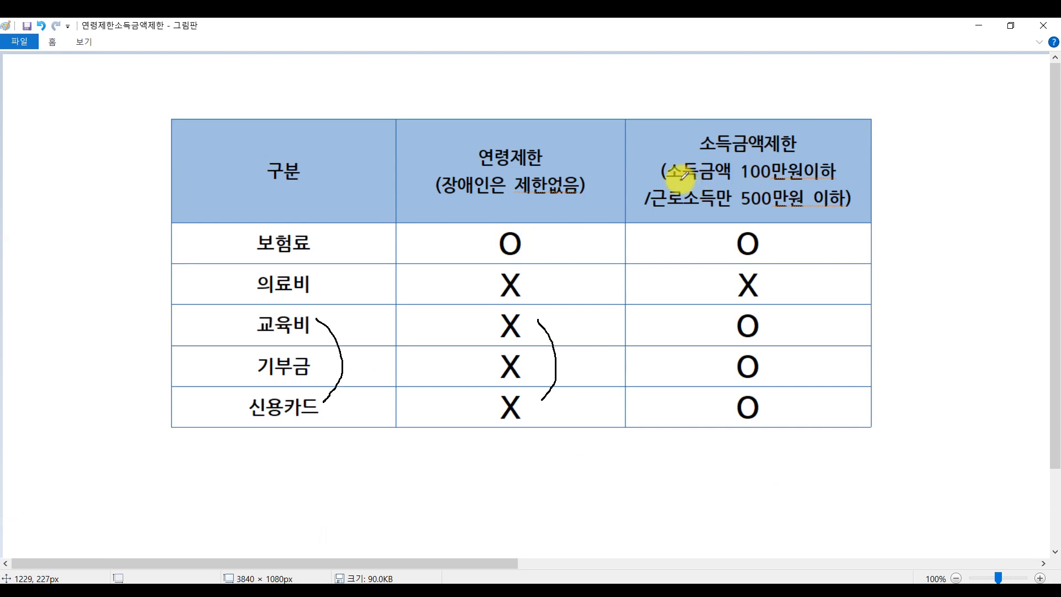
left_click_drag(680, 180, 839, 182)
left_click_drag(644, 212, 890, 210)
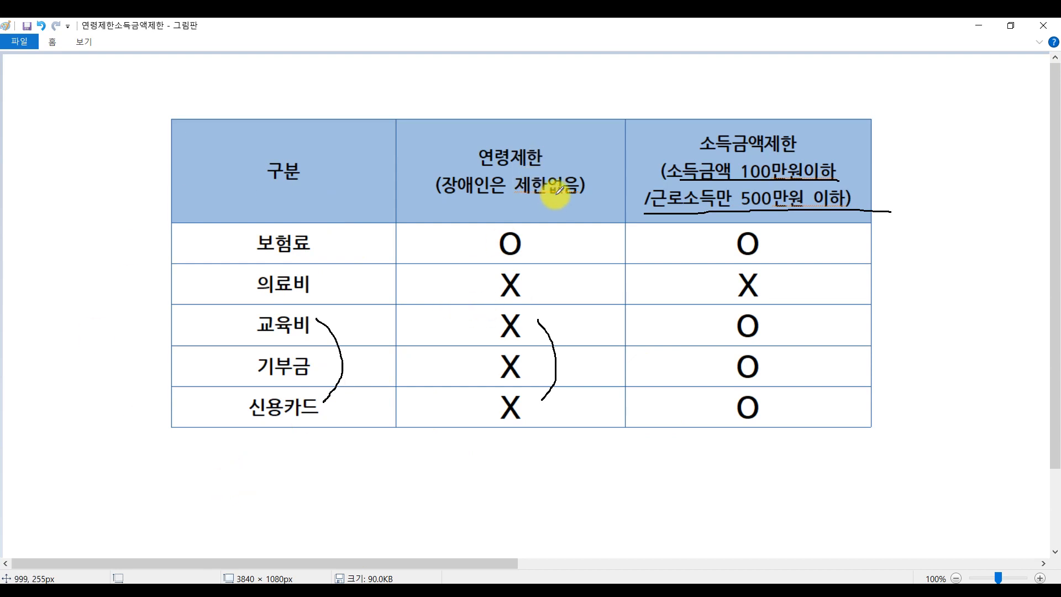
left_click_drag(554, 196, 528, 217)
mouse_move(807, 198)
left_mouse_down()
mouse_move(853, 111)
mouse_move(804, 210)
left_mouse_up()
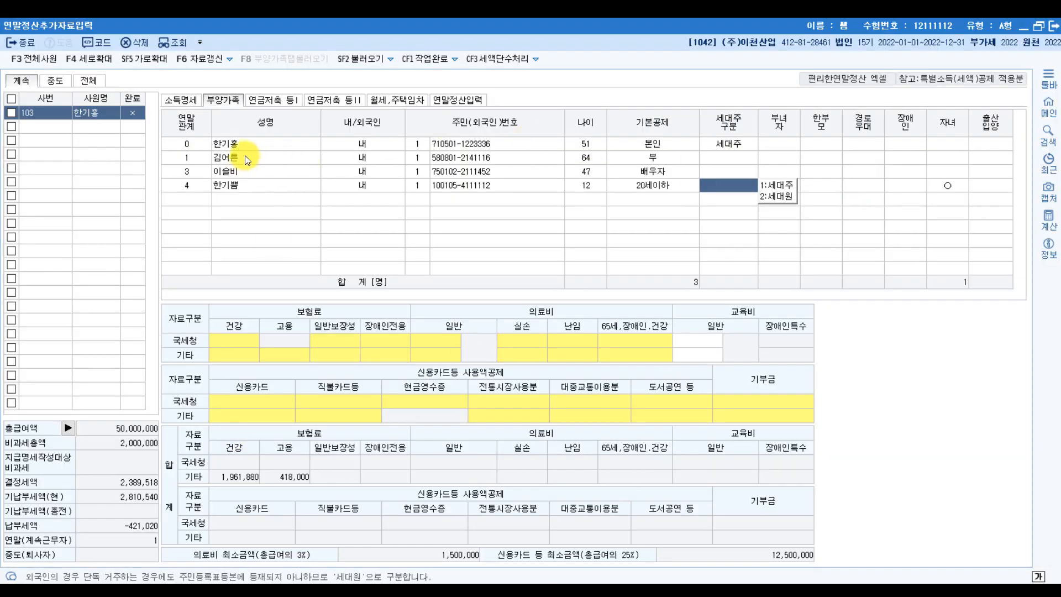
left_click(461, 590)
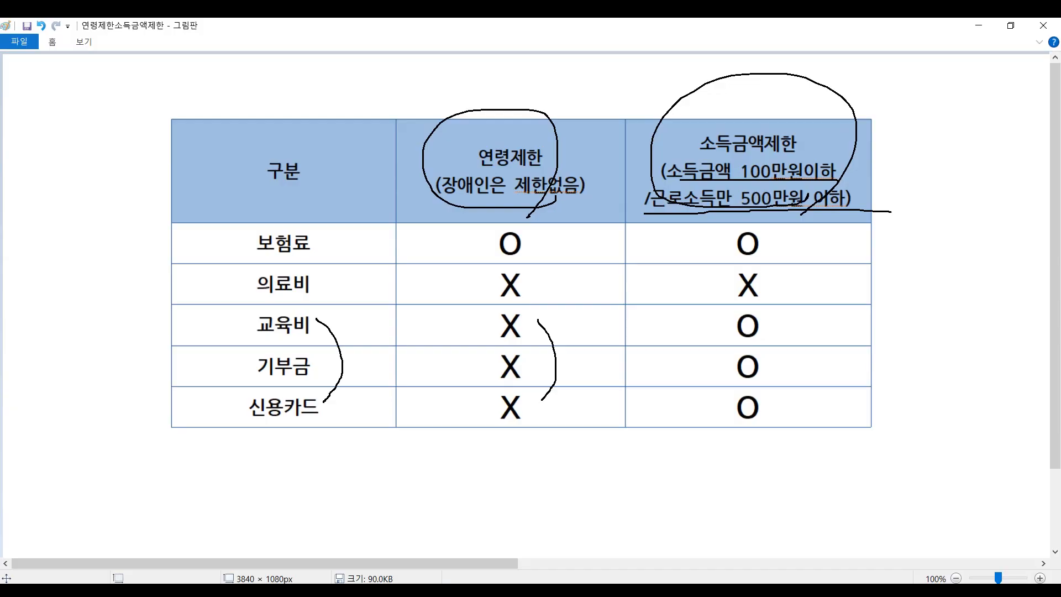
left_click(481, 595)
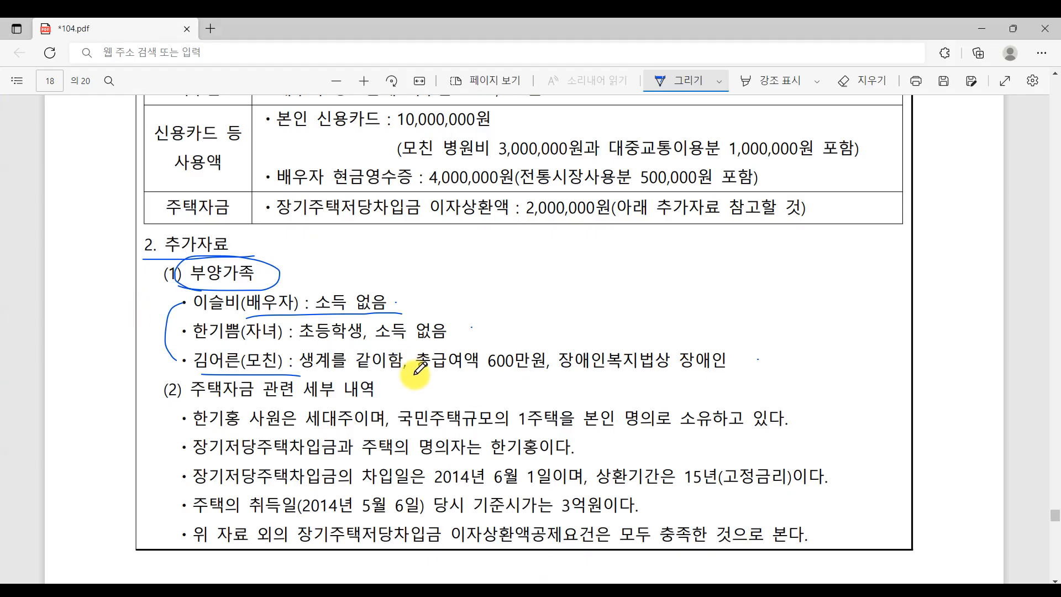
- Underline the mother's 600만원 pay and disability note, keep her 기본공제 as 부, and go to 연말정산입력
left_click_drag(439, 369, 579, 368)
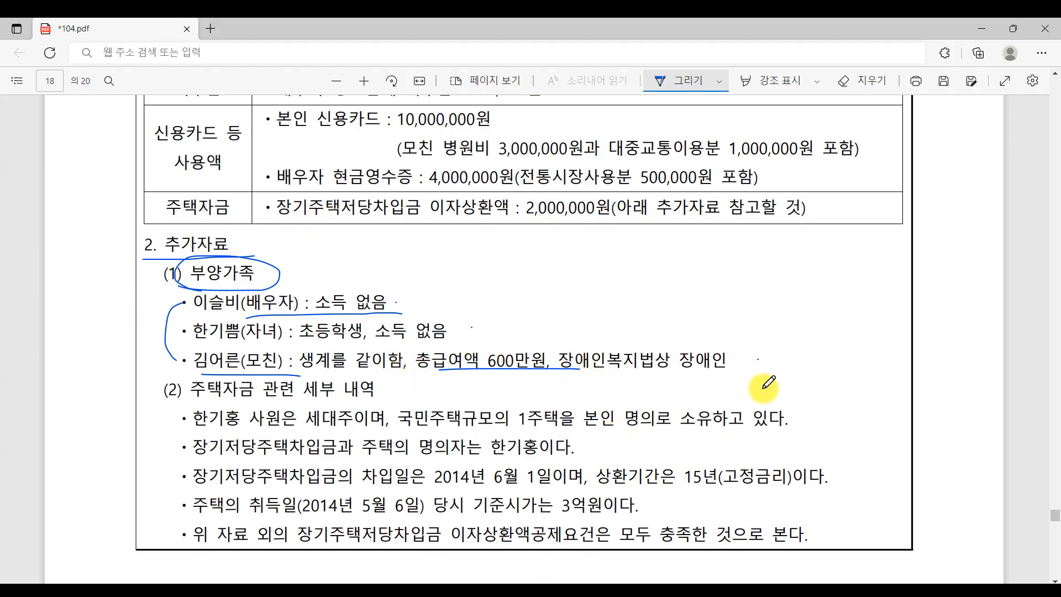
left_click(566, 589)
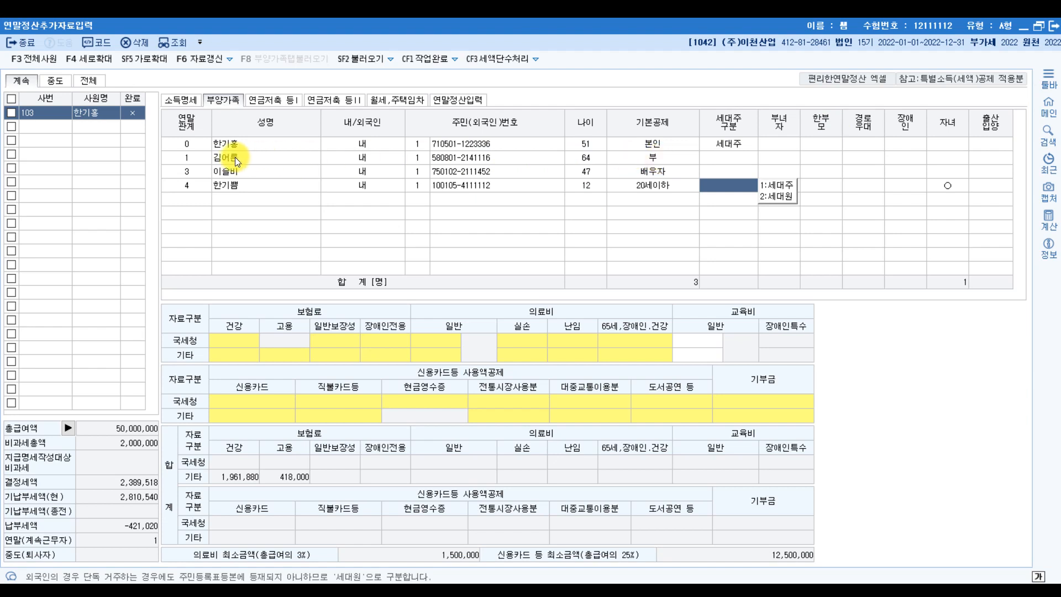
left_click(674, 157)
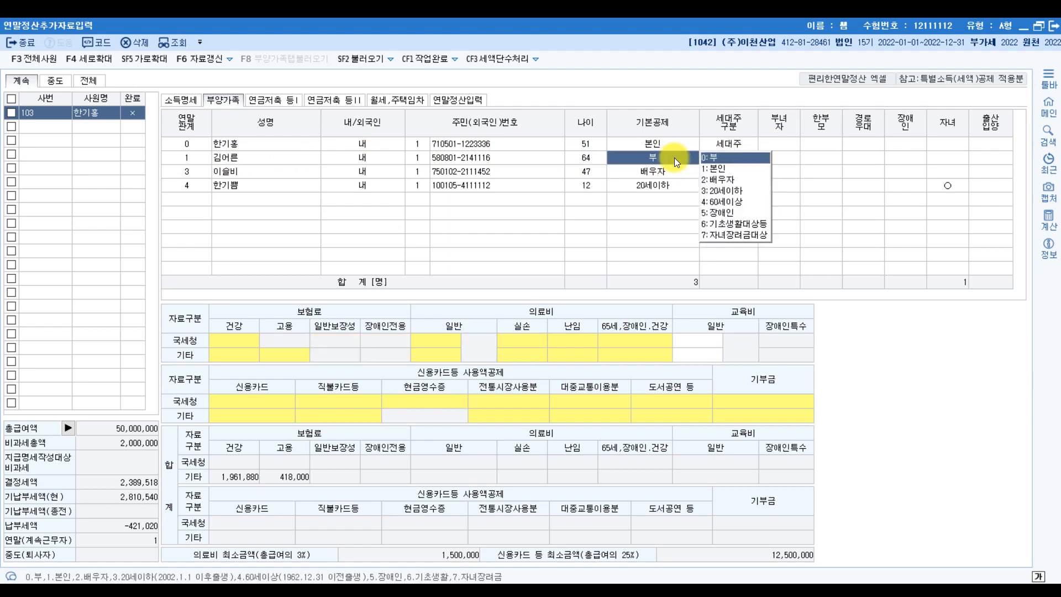
left_click(997, 157)
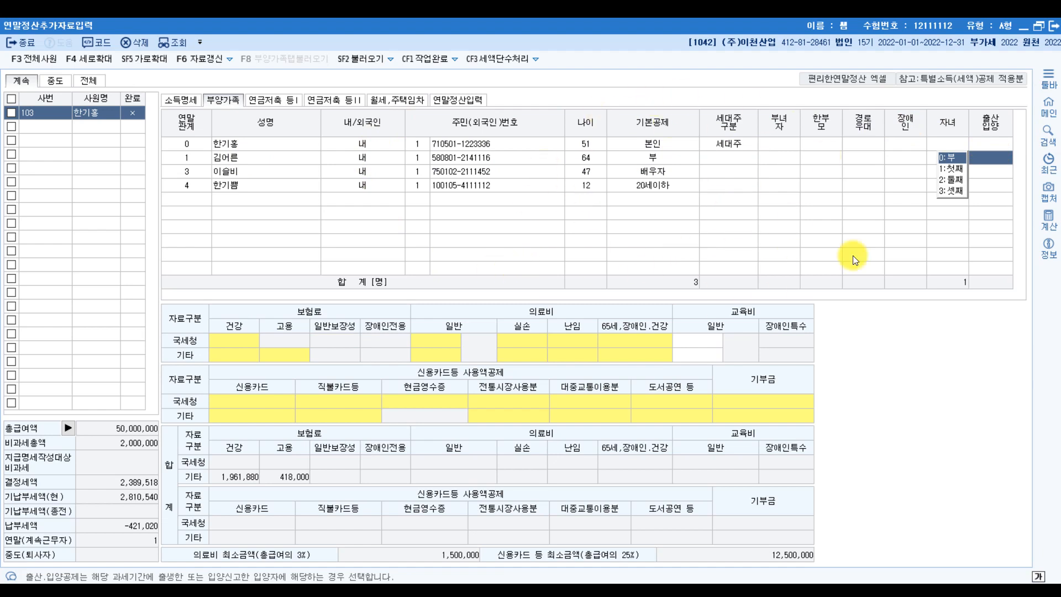
left_click(454, 101)
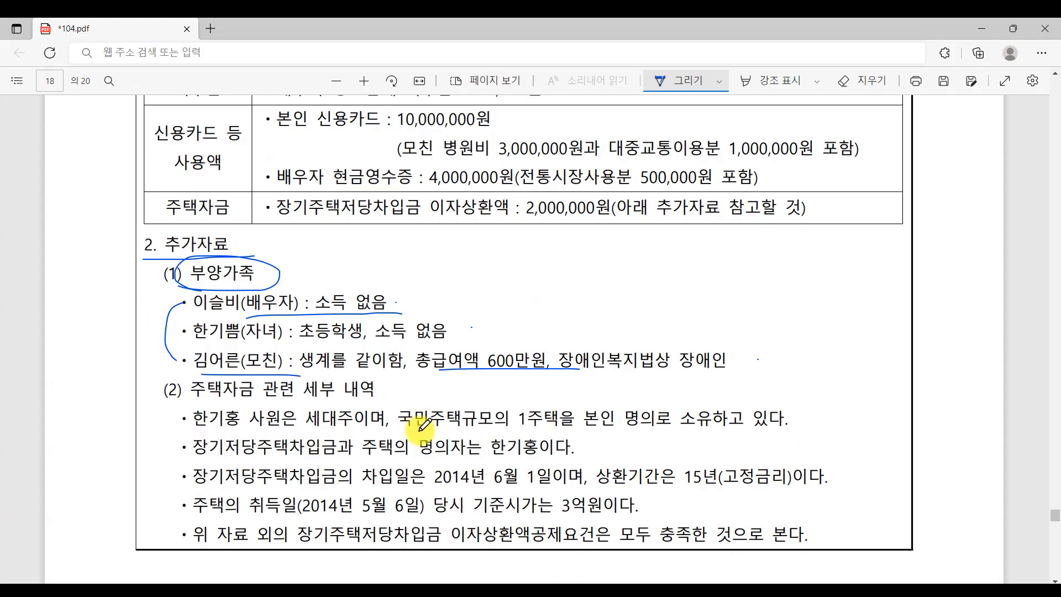
- Underline the self car insurance and child protection insurance premiums, ticking 750,000원 and 150,000원
scroll(425, 426, "up", 10)
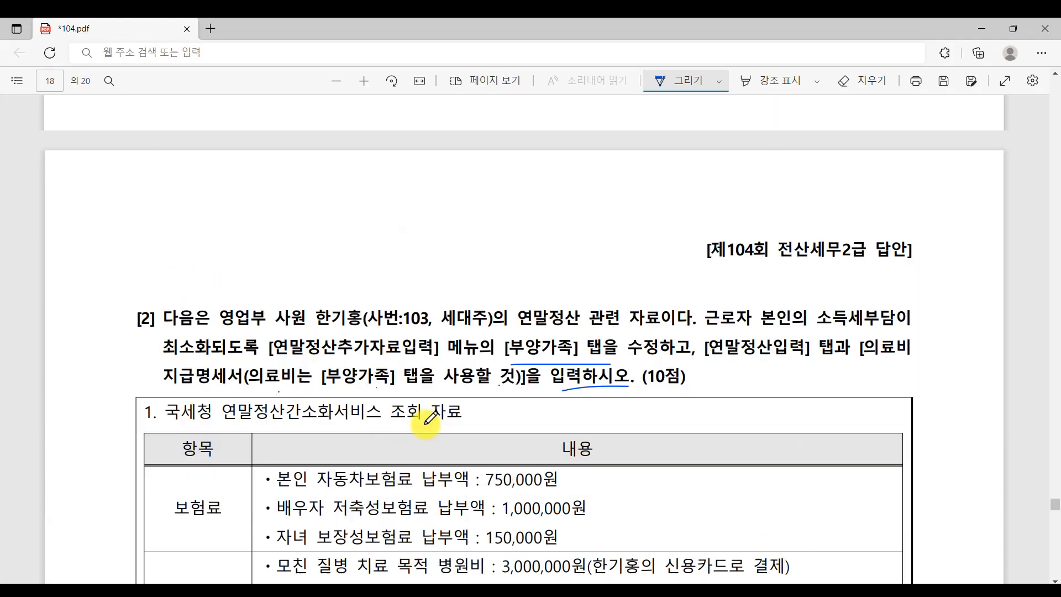
scroll(431, 420, "down", 2)
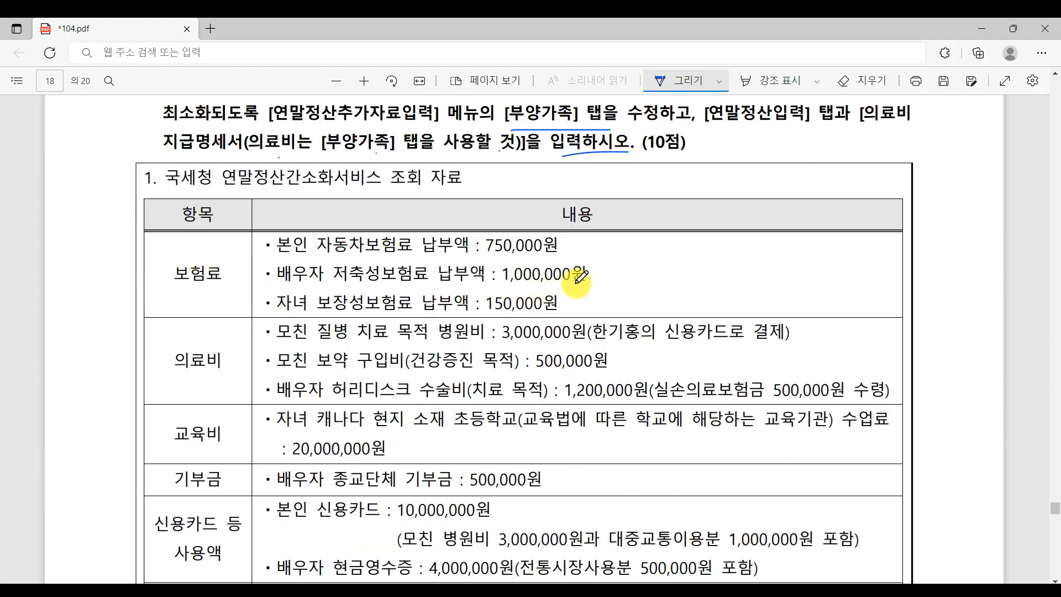
mouse_move(328, 253)
left_mouse_down()
mouse_move(420, 250)
mouse_move(351, 295)
mouse_move(402, 287)
left_mouse_up()
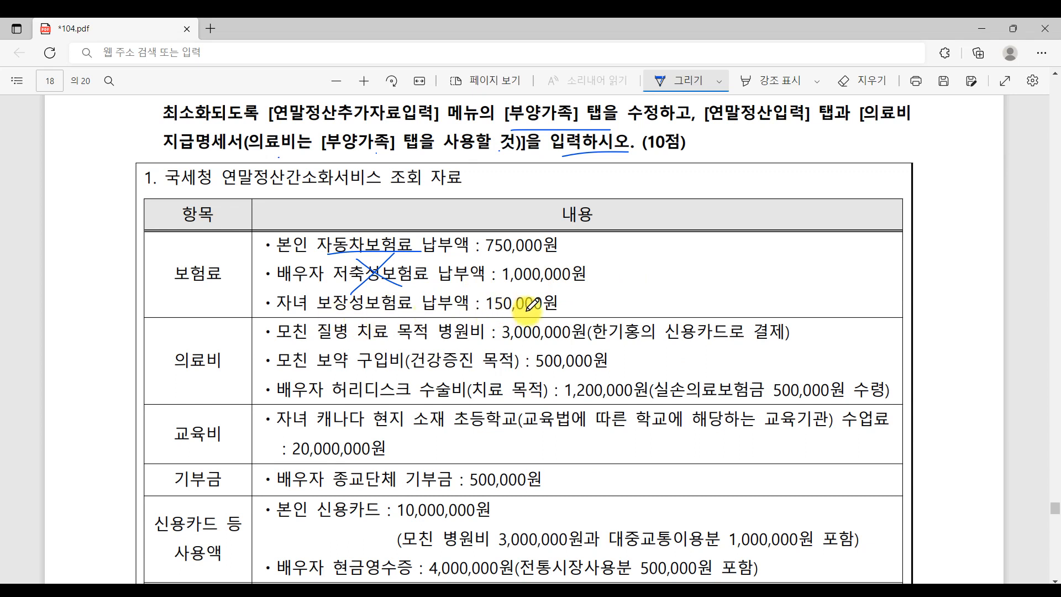
left_click_drag(313, 315, 387, 315)
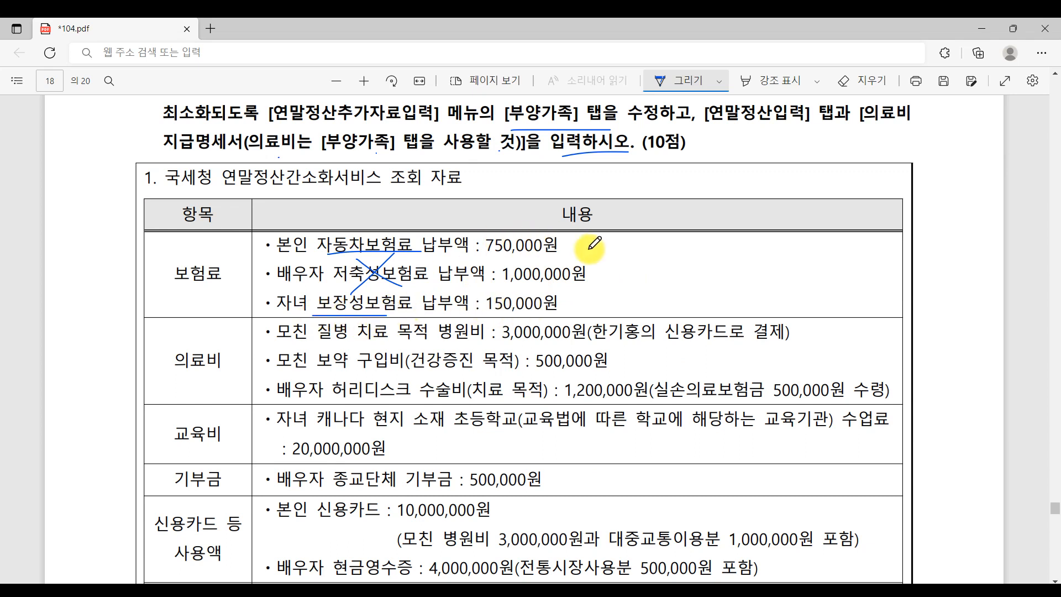
left_click_drag(579, 240, 570, 244)
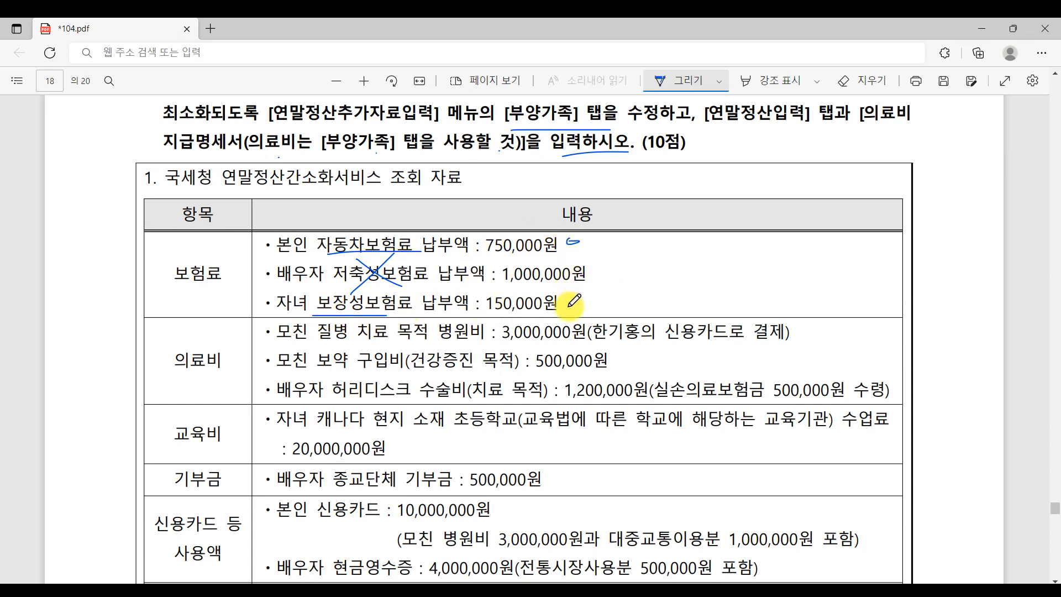
left_click_drag(576, 303, 585, 305)
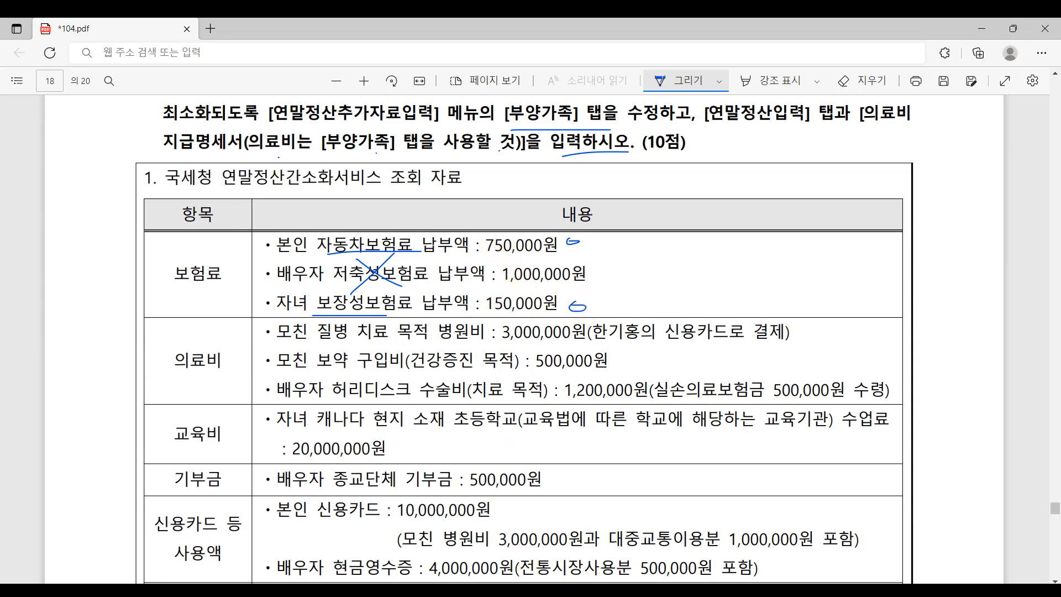
- Enter 900 (thousand won) in the 60.보장성보험 일반 spending field
left_click(564, 589)
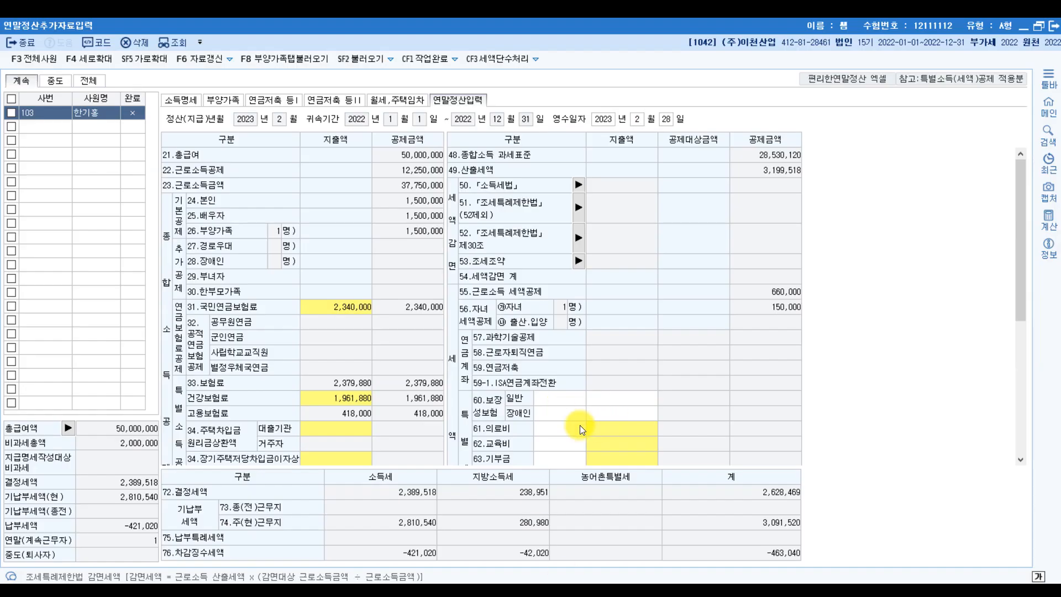
left_click(610, 397)
type("900")
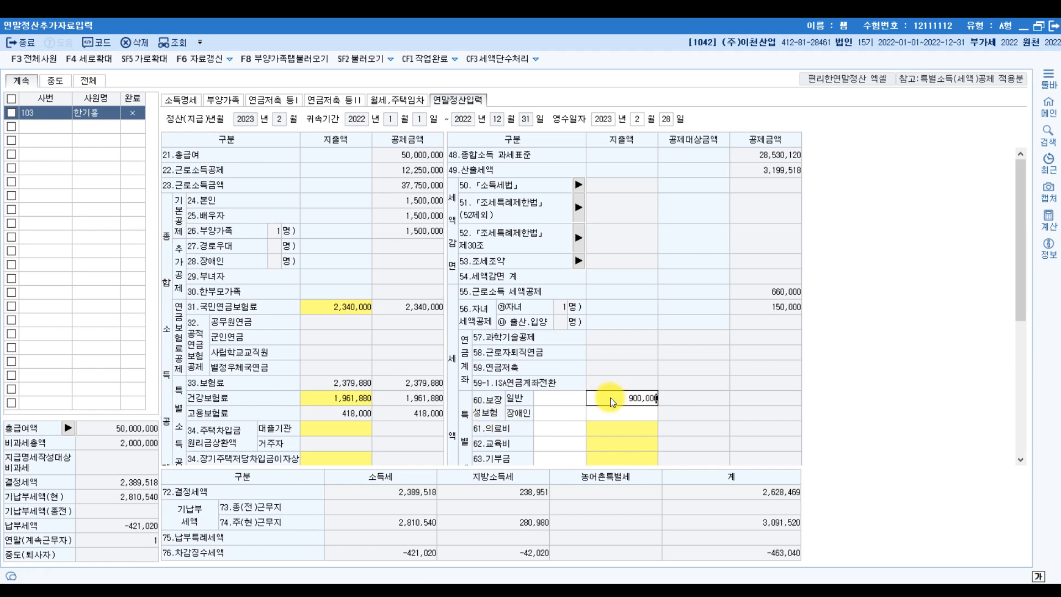
key("Return")
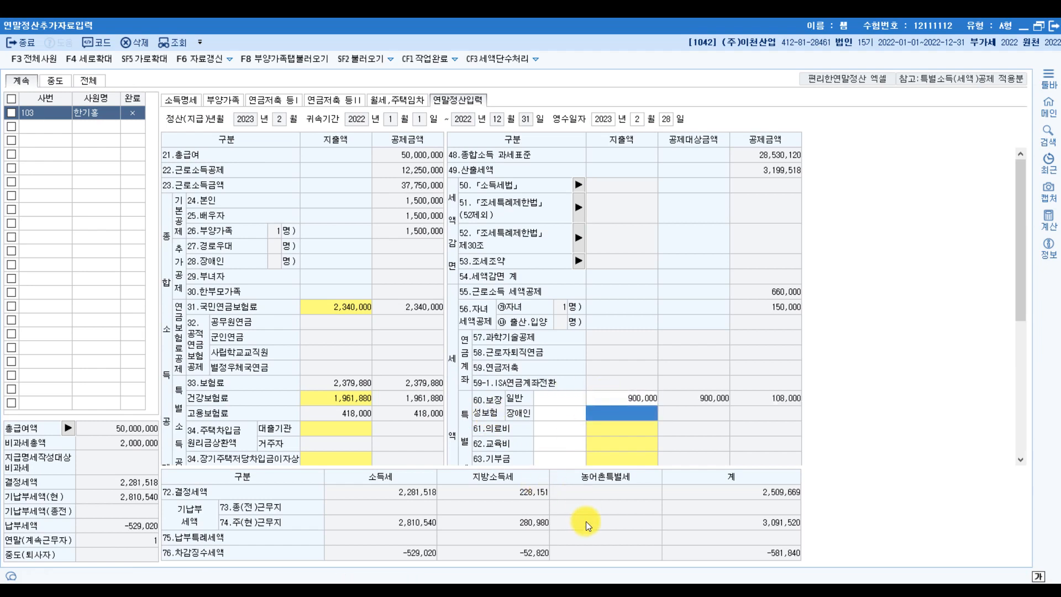
left_click(565, 589)
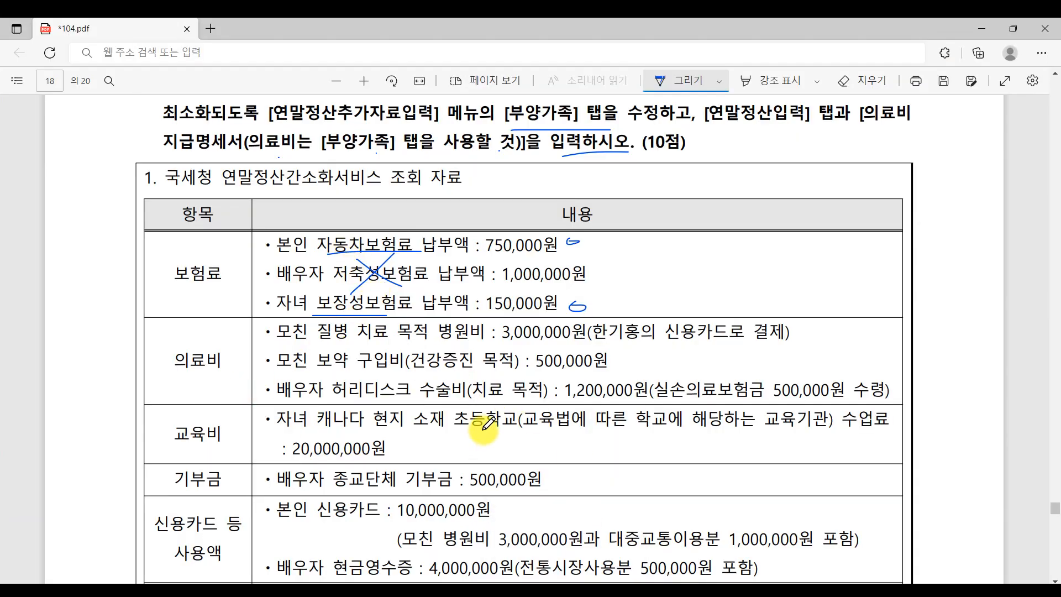
- Scroll the exam PDF to review the 의료비 medical expense rows
scroll(520, 411, "up", 1)
scroll(521, 412, "up", 1)
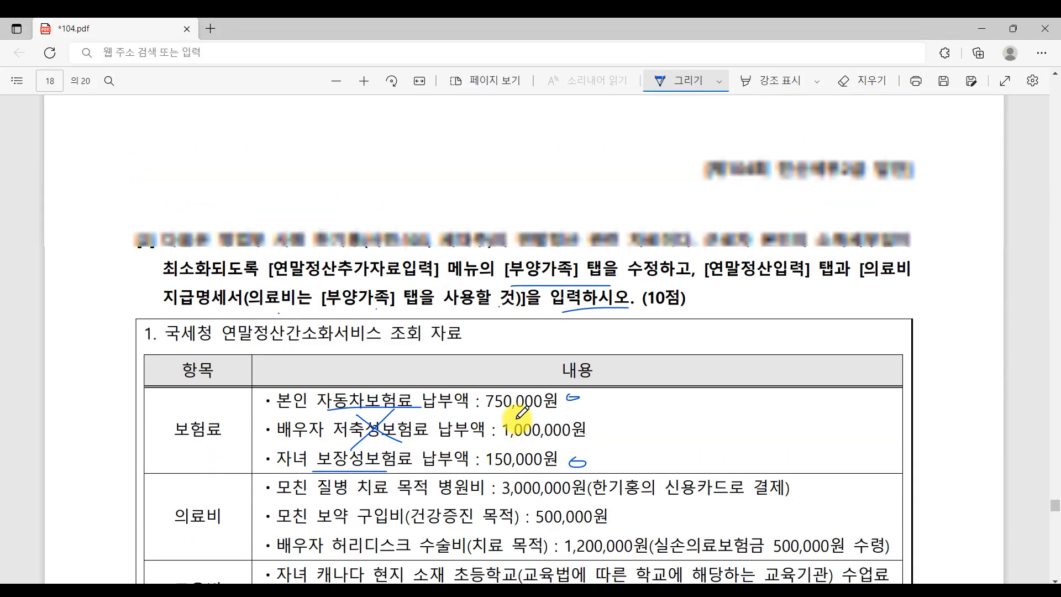
scroll(522, 412, "down", 4)
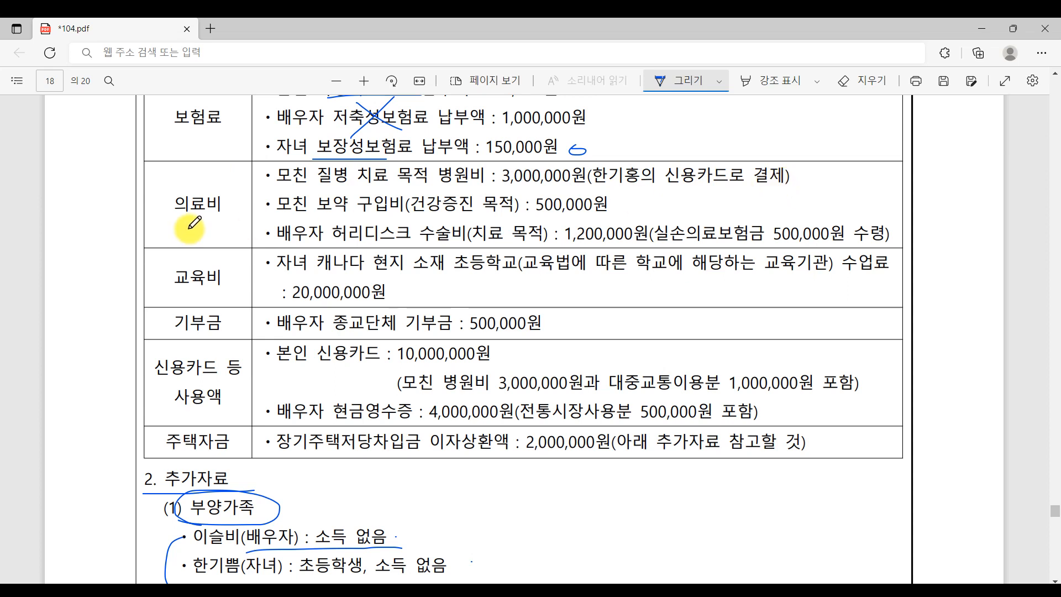
- In the Paint chart, circle the 의료비 X marks under 연령제한 and 소득금액제한
mouse_move(530, 591)
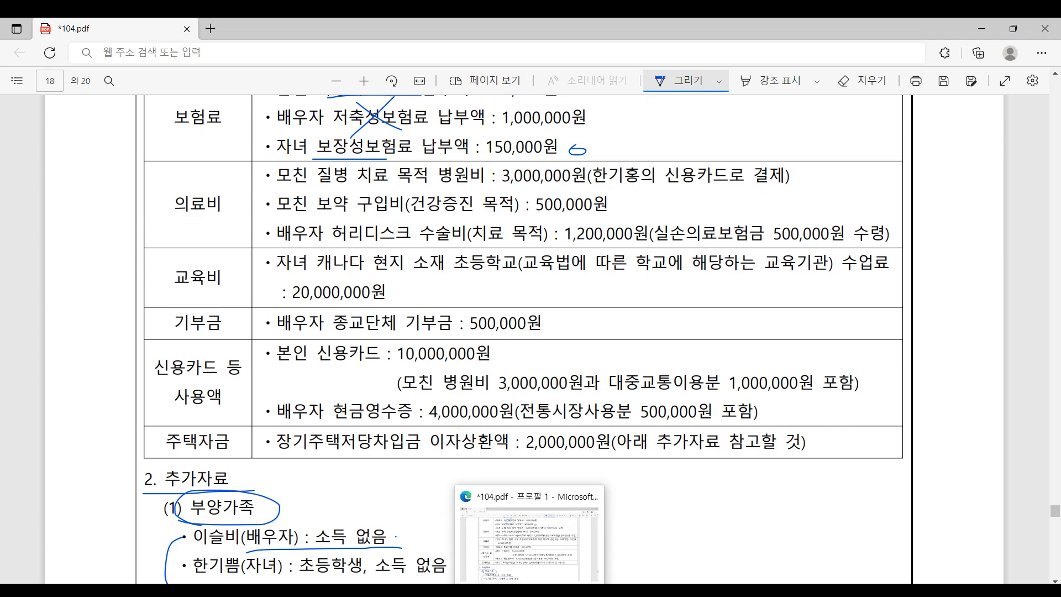
mouse_move(332, 591)
left_click(121, 562)
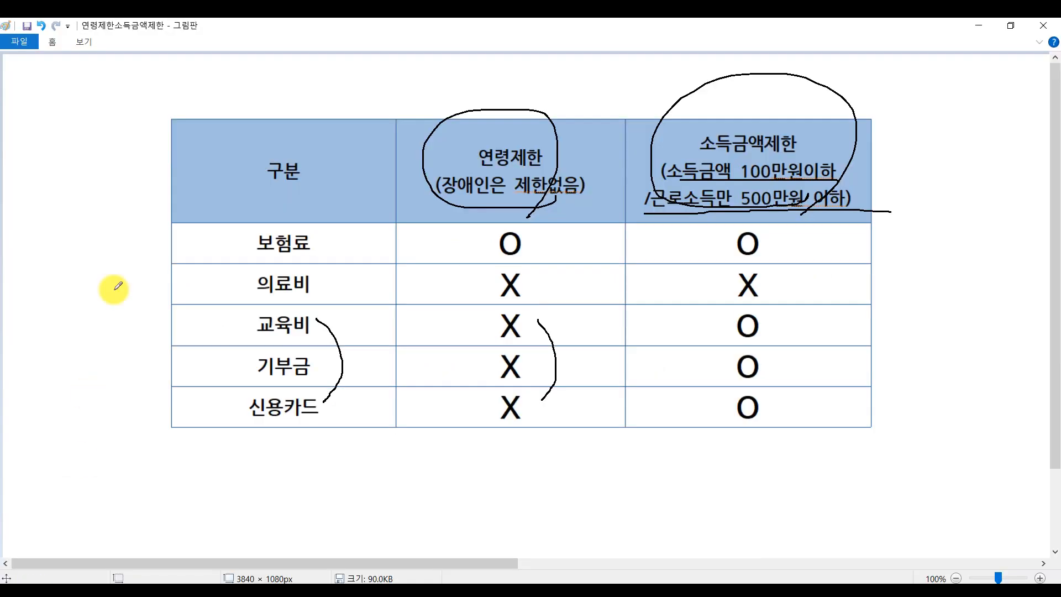
left_click_drag(522, 294, 496, 257)
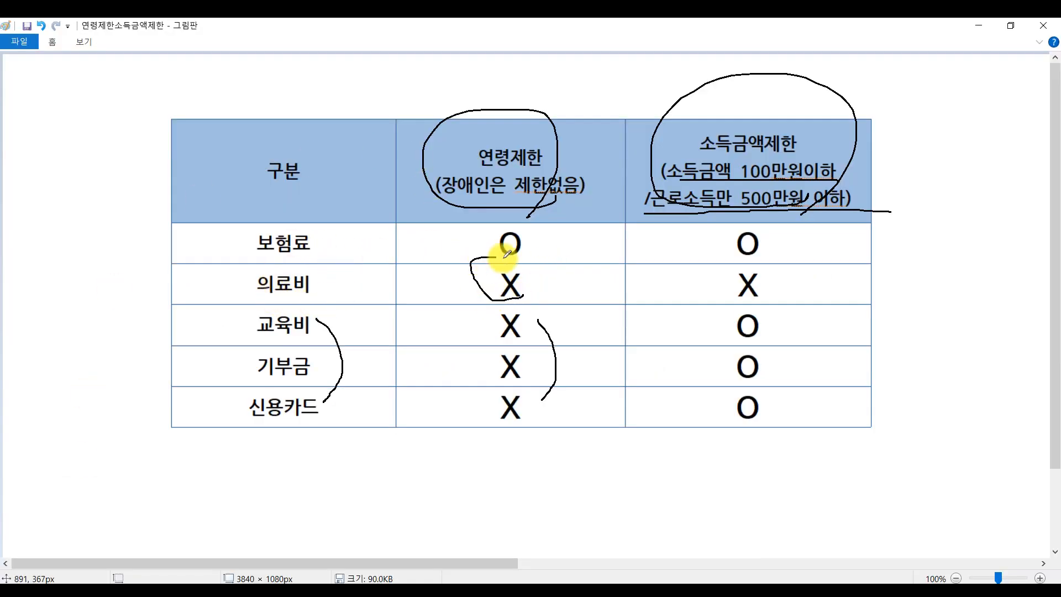
mouse_move(761, 300)
left_mouse_down()
mouse_move(748, 255)
mouse_move(775, 292)
left_mouse_up()
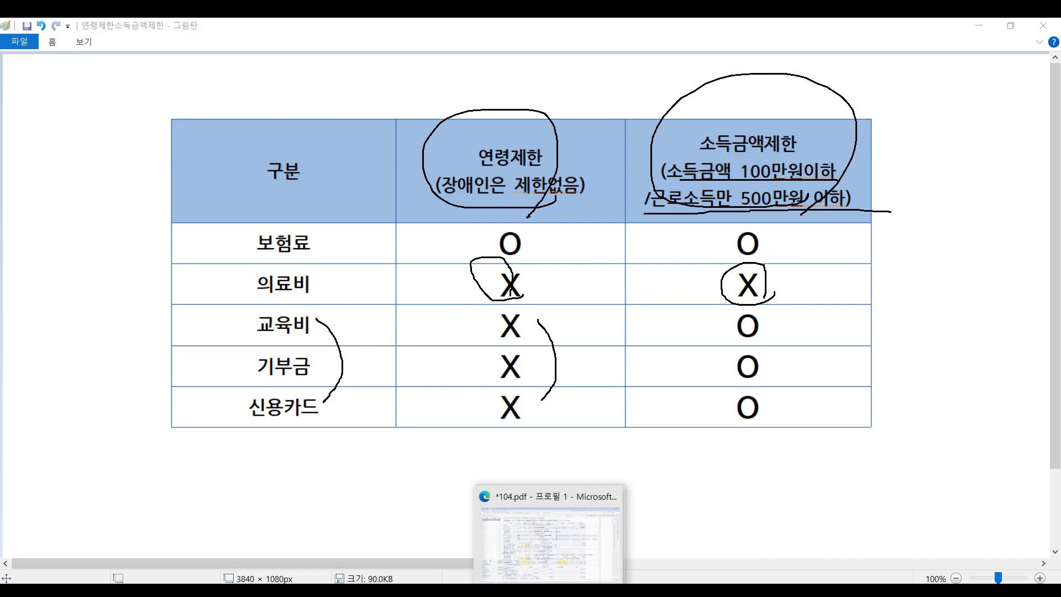
left_click(542, 592)
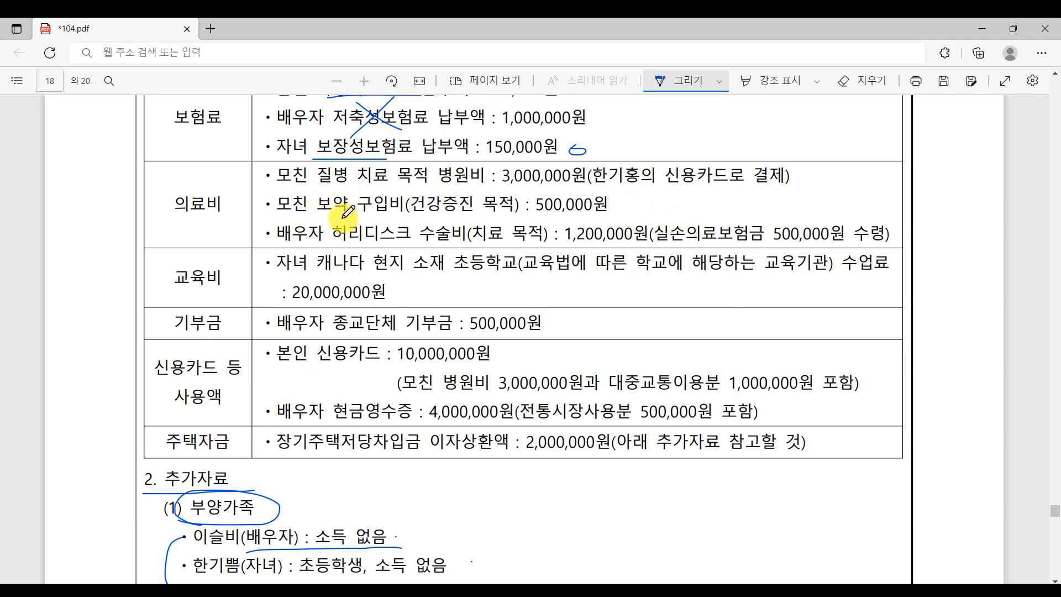
- Strike through the mother's 보약 구입비 (건강증진 목적) 500,000원 line in the PDF
left_click_drag(329, 211, 567, 202)
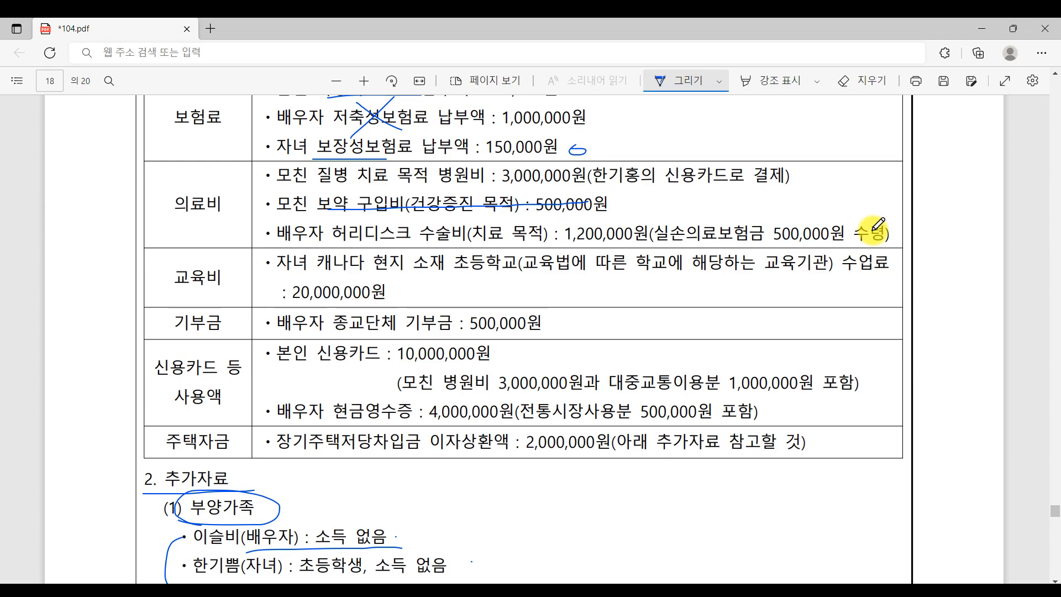
- Back in KcLep, open and close the medical expense field's breakdown on the settlement page
left_click(551, 581)
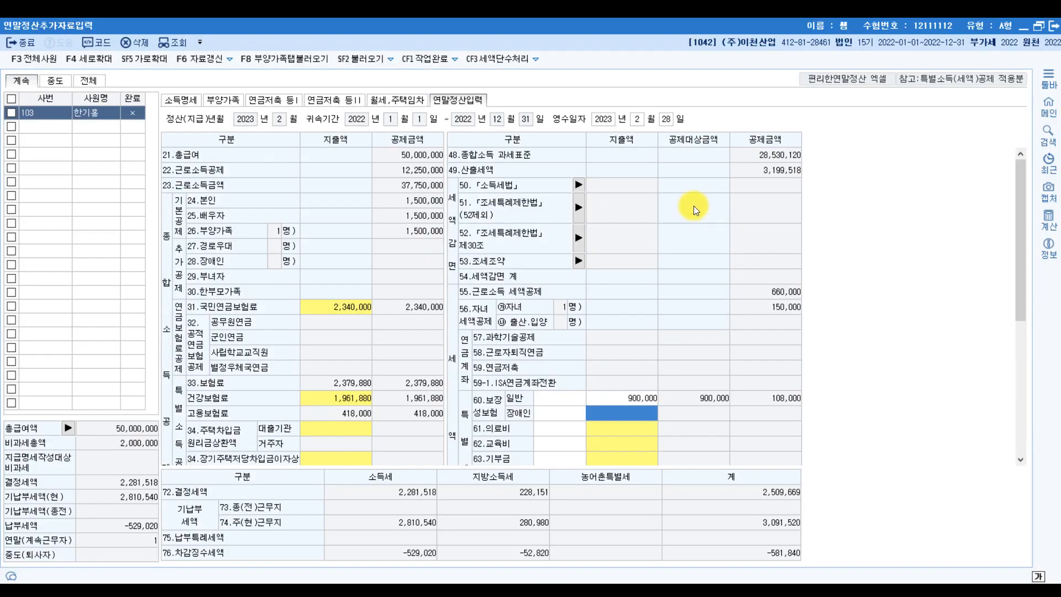
left_click(605, 429)
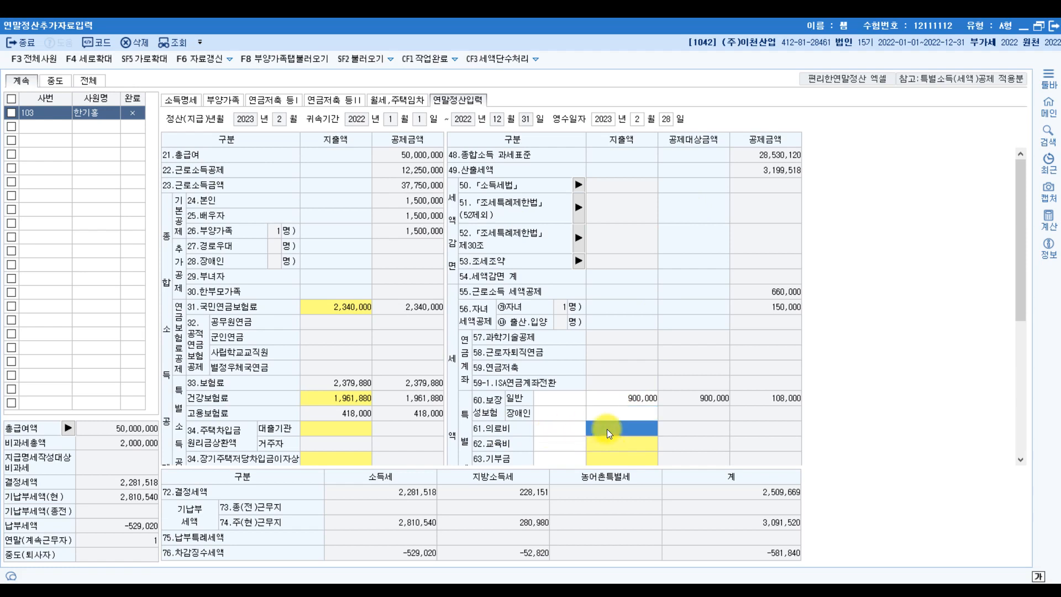
left_click(607, 429)
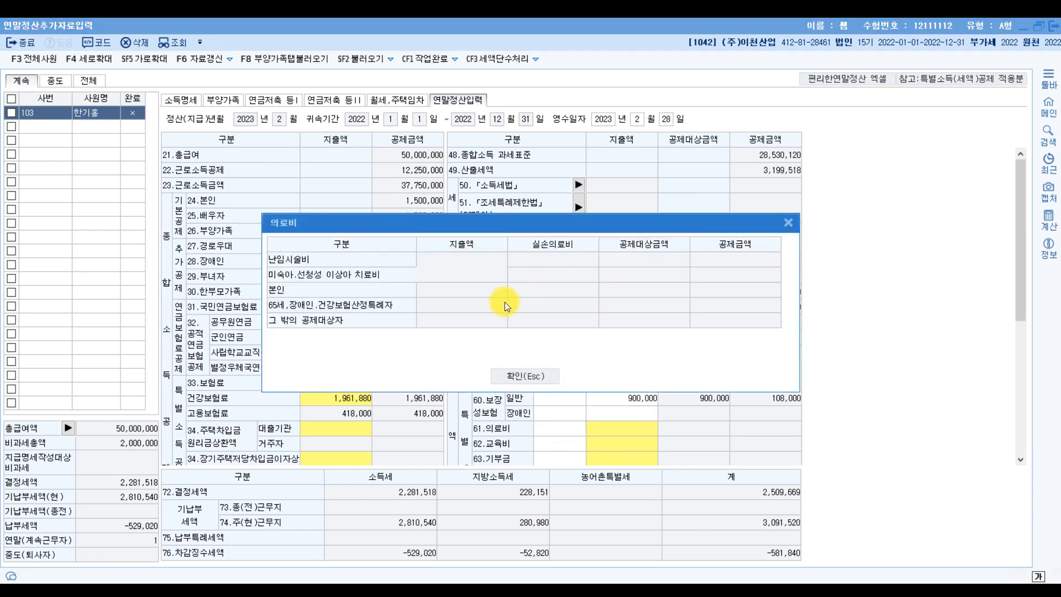
left_click(521, 379)
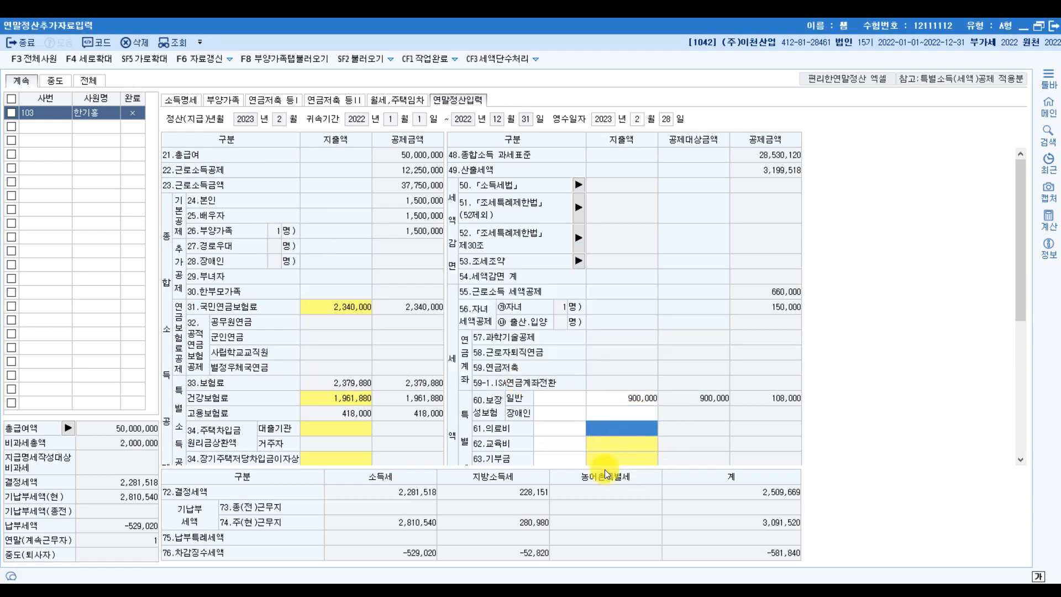
- In the exam PDF, underline and circle the instruction 의료비는 [부양가족] 탭을 사용할 것
left_click(536, 590)
scroll(622, 230, "up", 3)
scroll(620, 231, "up", 3)
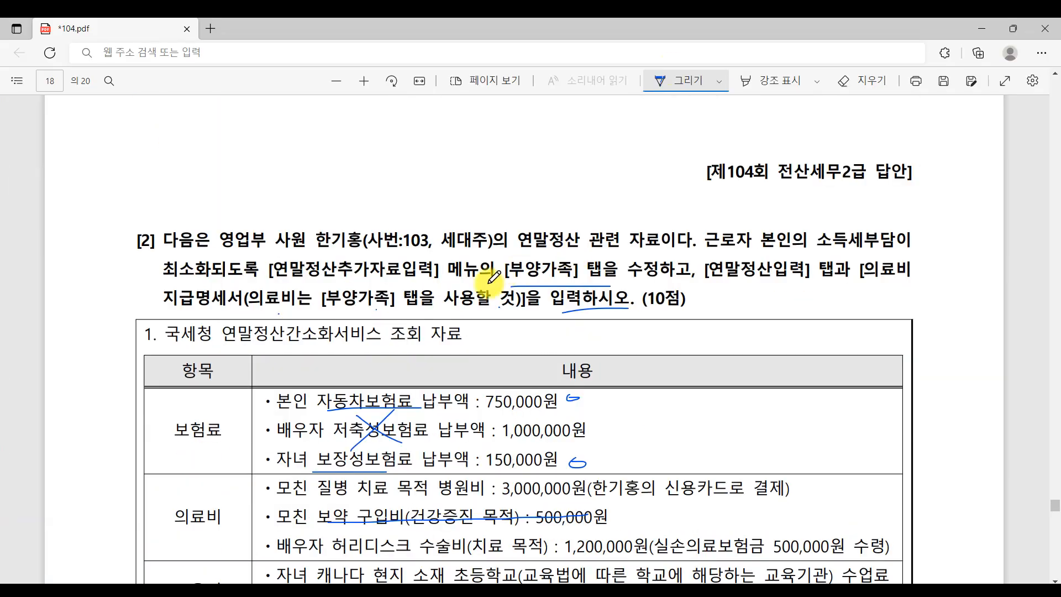
left_click_drag(282, 308, 507, 314)
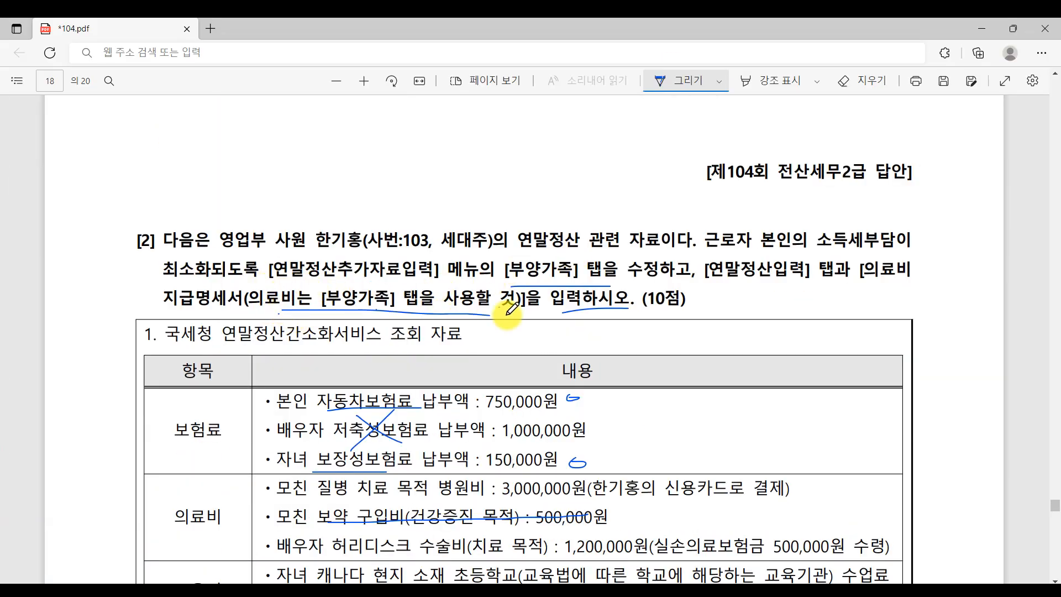
left_click_drag(298, 309, 324, 283)
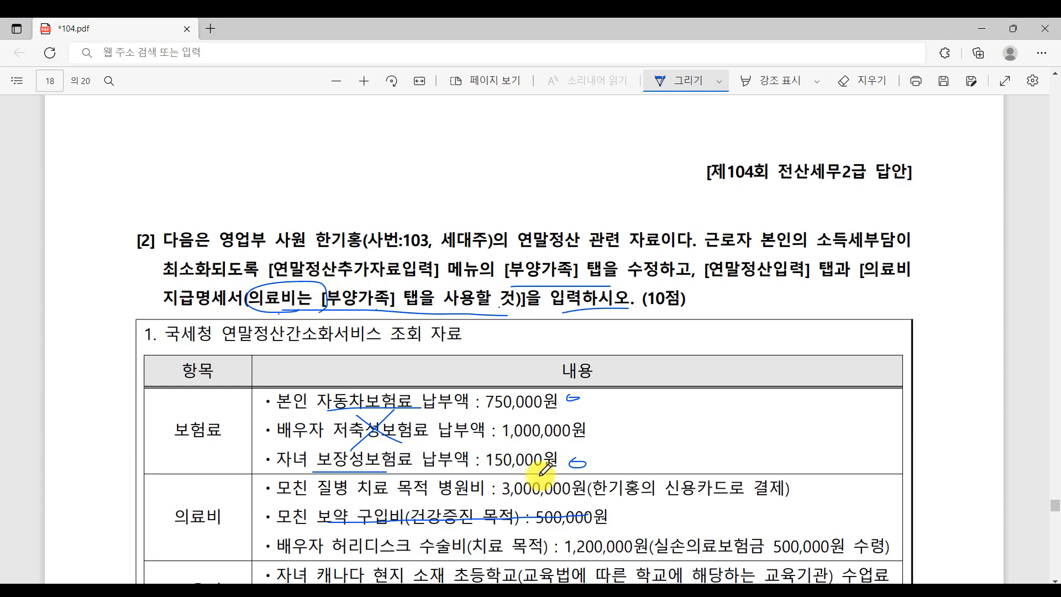
left_click(558, 590)
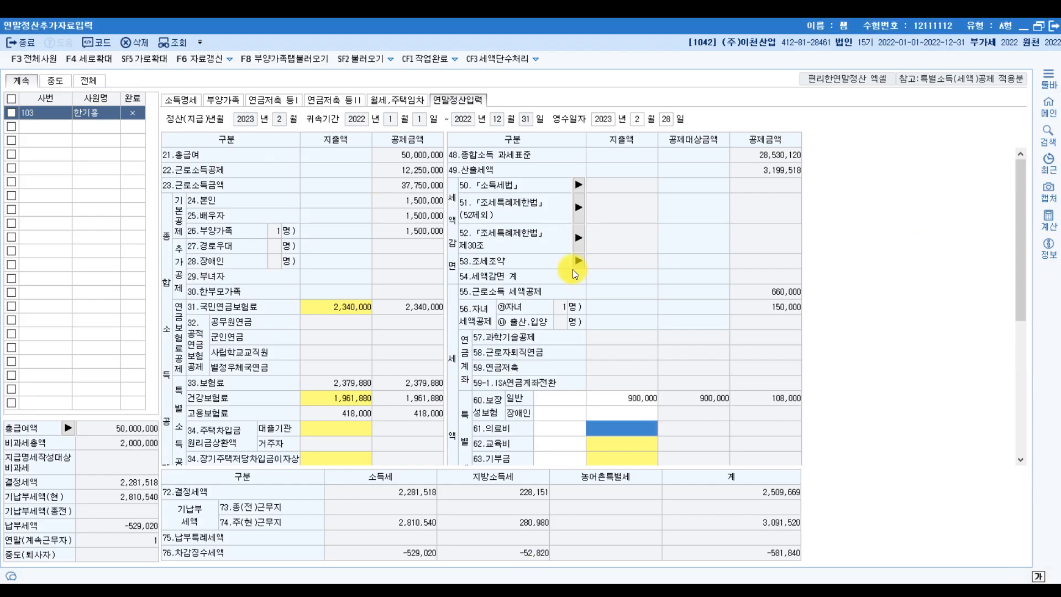
- Open 의료비지급명세서 from the 부양가족 tab and pick the mother as the first recipient
left_click(212, 99)
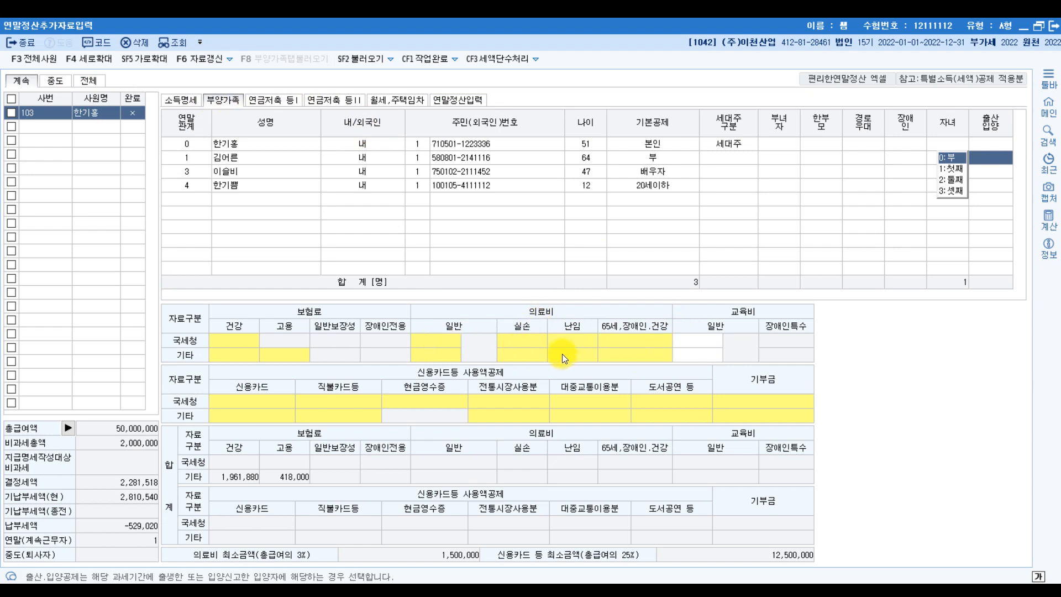
left_click(584, 345)
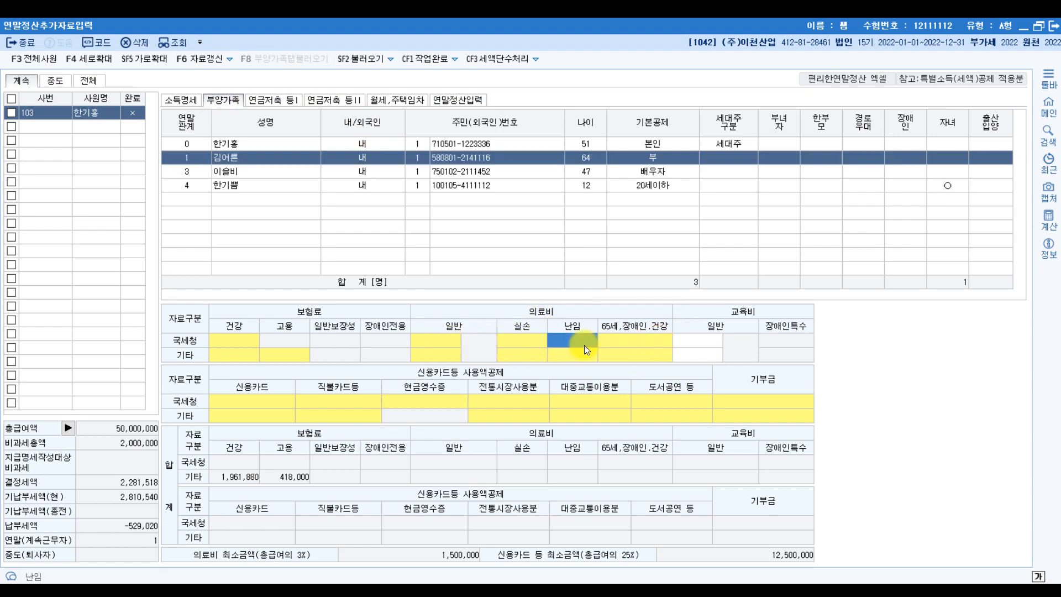
left_click(584, 345)
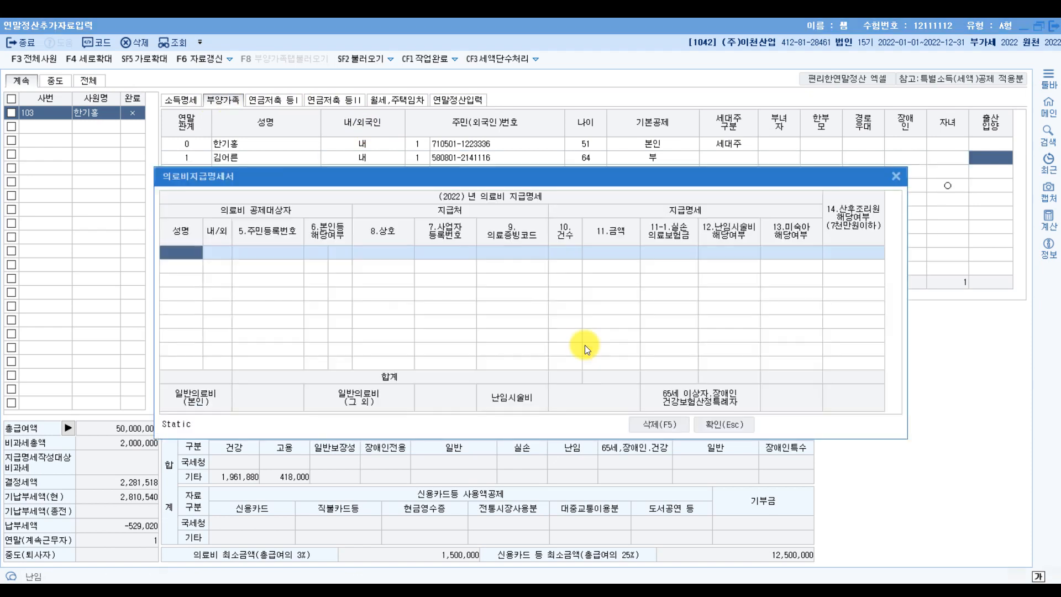
double_click(183, 262)
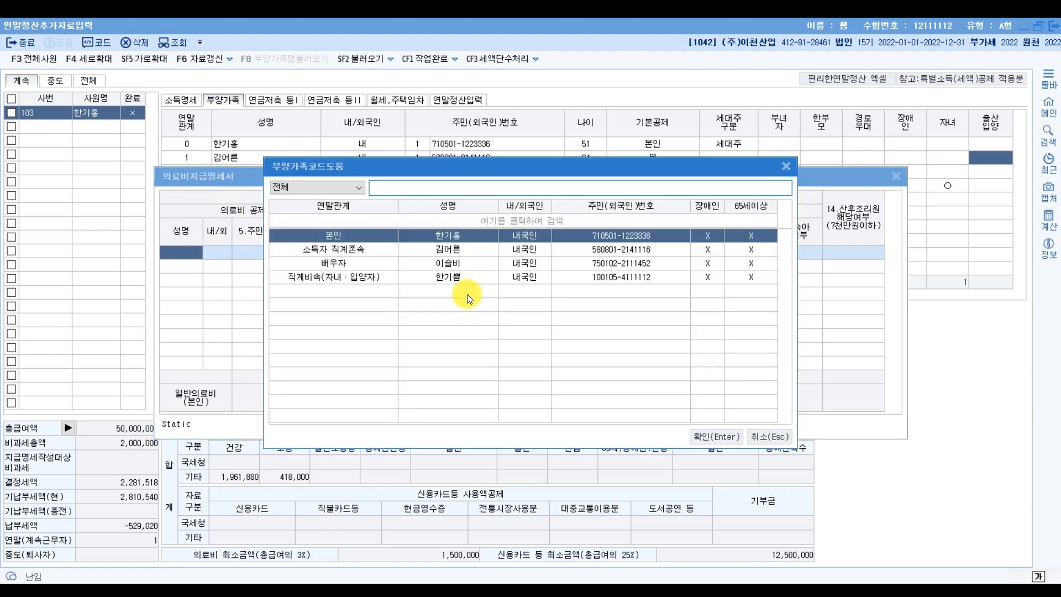
double_click(467, 250)
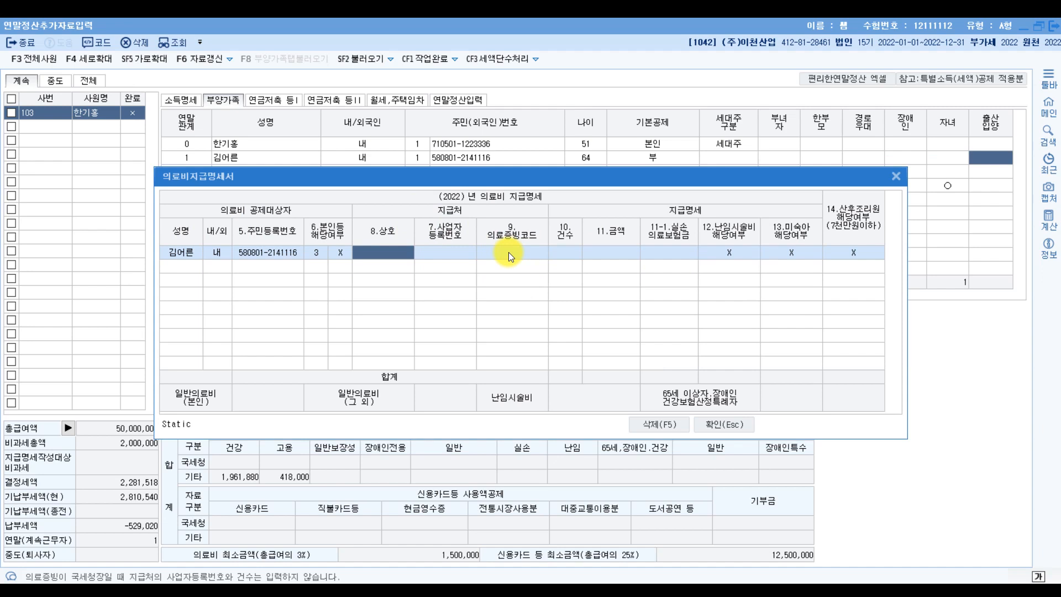
key("Return")
key("Return")
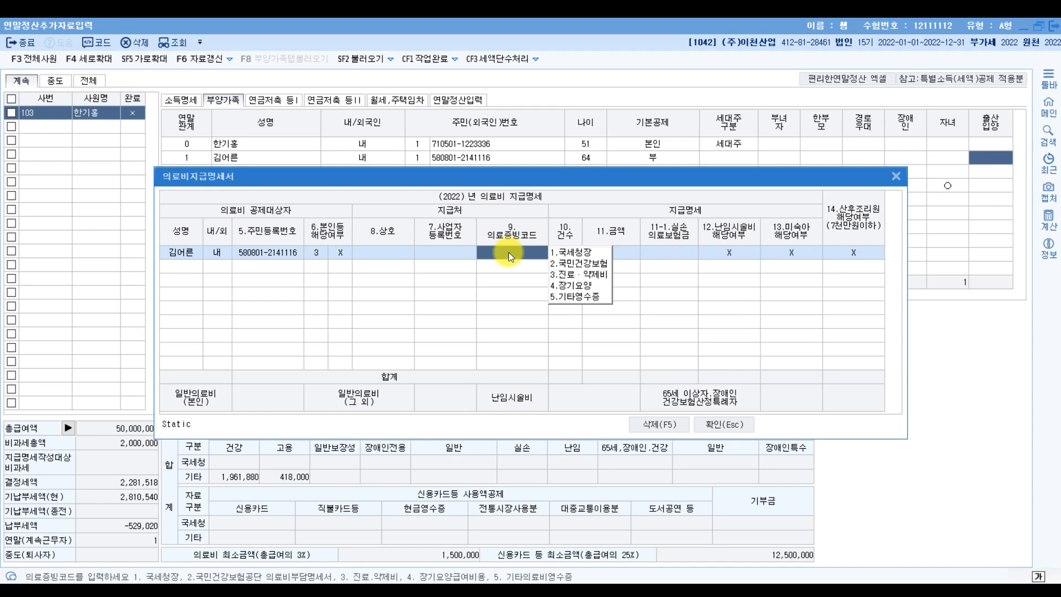
- Mark the simplified-service data heading and circle 국세청 in the exam PDF
left_click(571, 593)
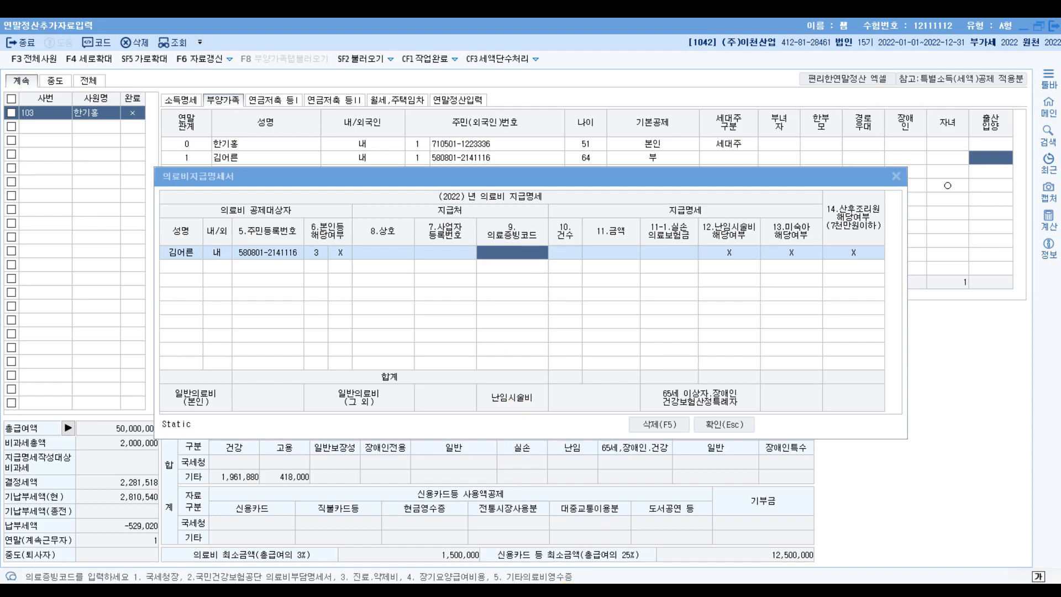
left_click(571, 594)
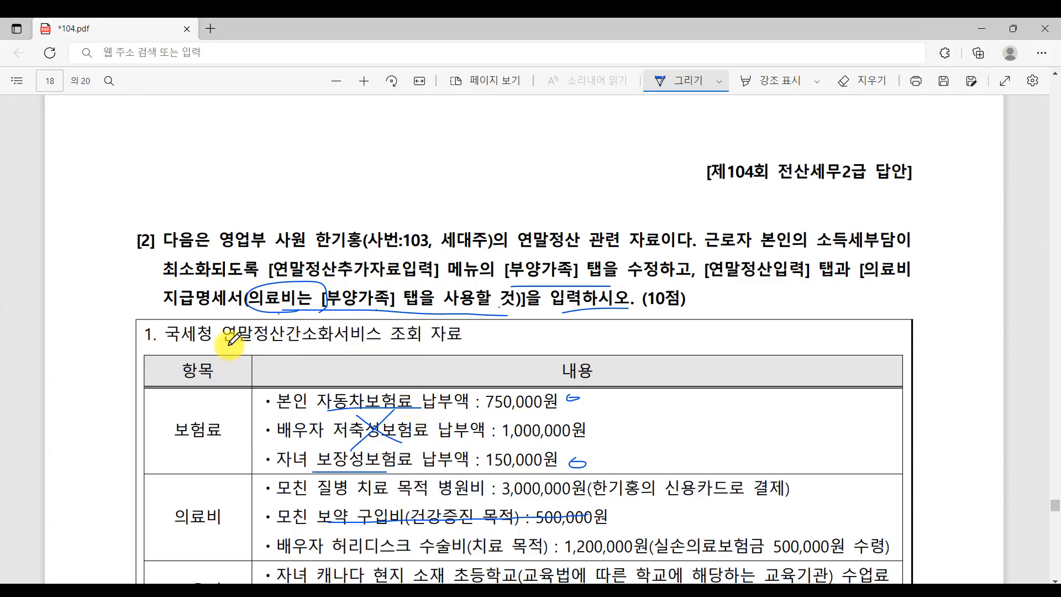
mouse_move(228, 346)
left_mouse_down()
mouse_move(409, 359)
mouse_move(224, 312)
mouse_move(214, 359)
left_mouse_up()
mouse_move(435, 359)
left_mouse_down()
mouse_move(414, 305)
mouse_move(431, 379)
left_mouse_up()
left_click(535, 592)
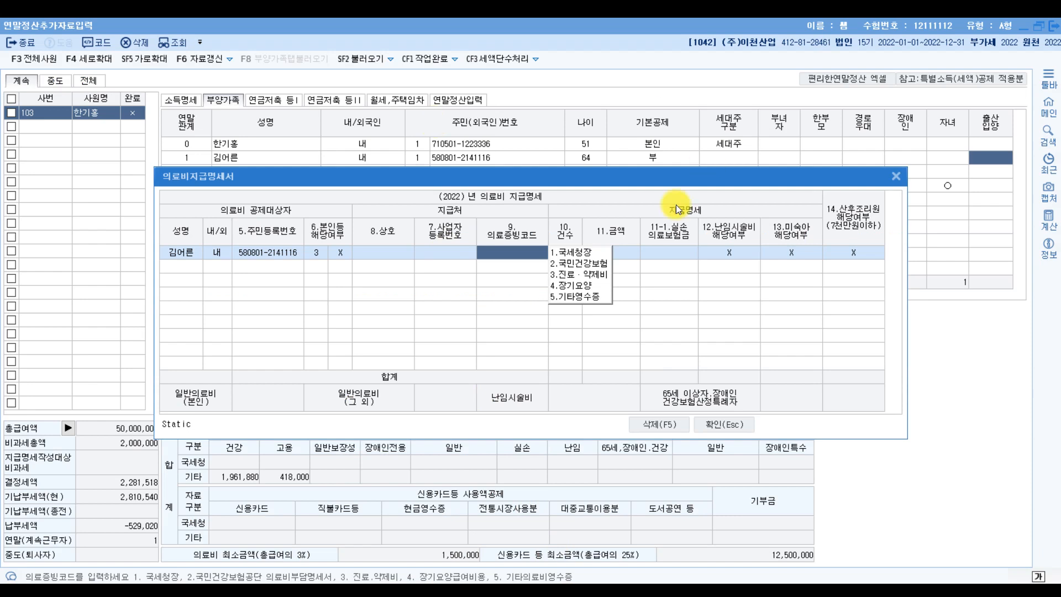
- Give the mother's line code 1.국세청장, 건수 1 and a 3,000,000 expense
left_click(595, 254)
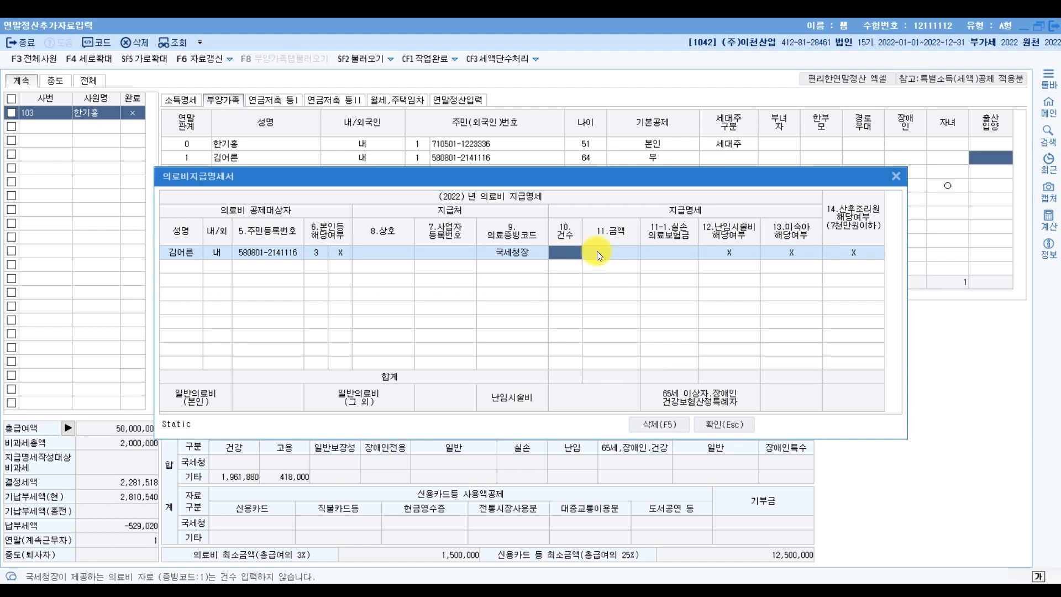
type("1")
key("Return")
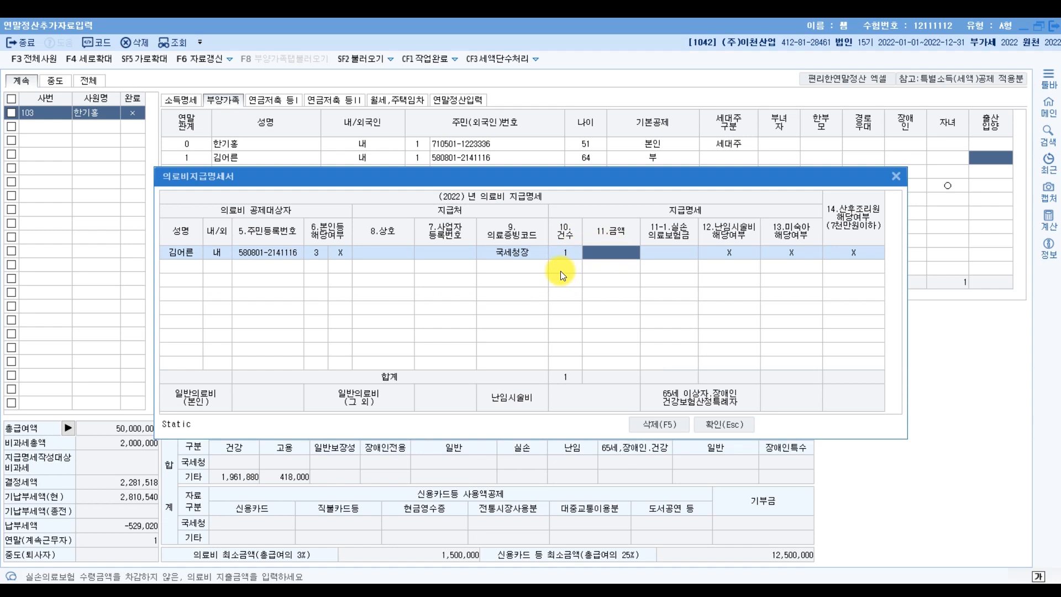
type("3000000")
key("Return")
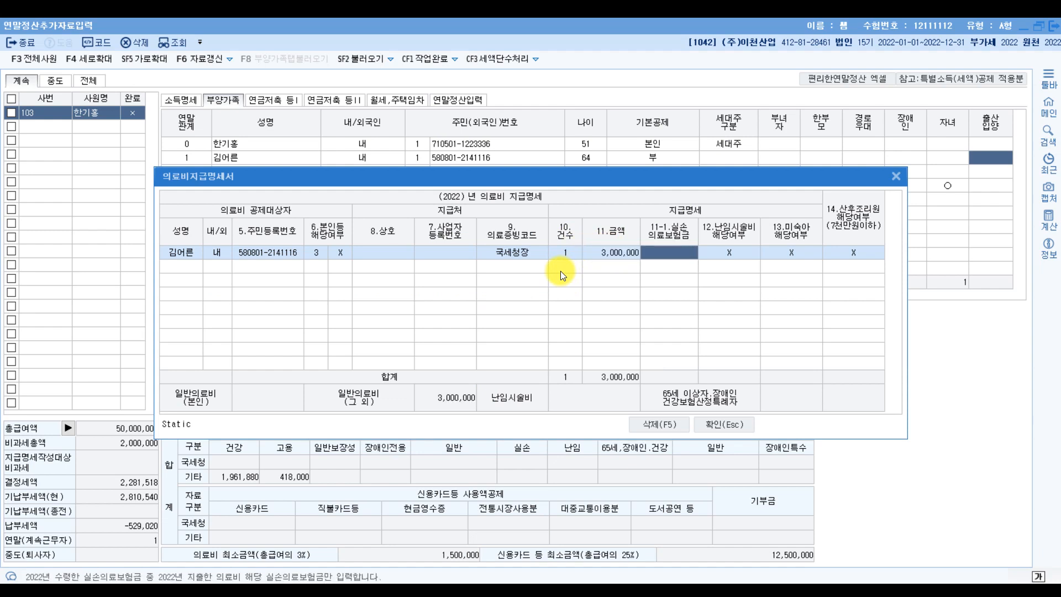
- Add the spouse on a second line with code 국세청장, 건수 1 and 1,200,000
left_click(187, 265)
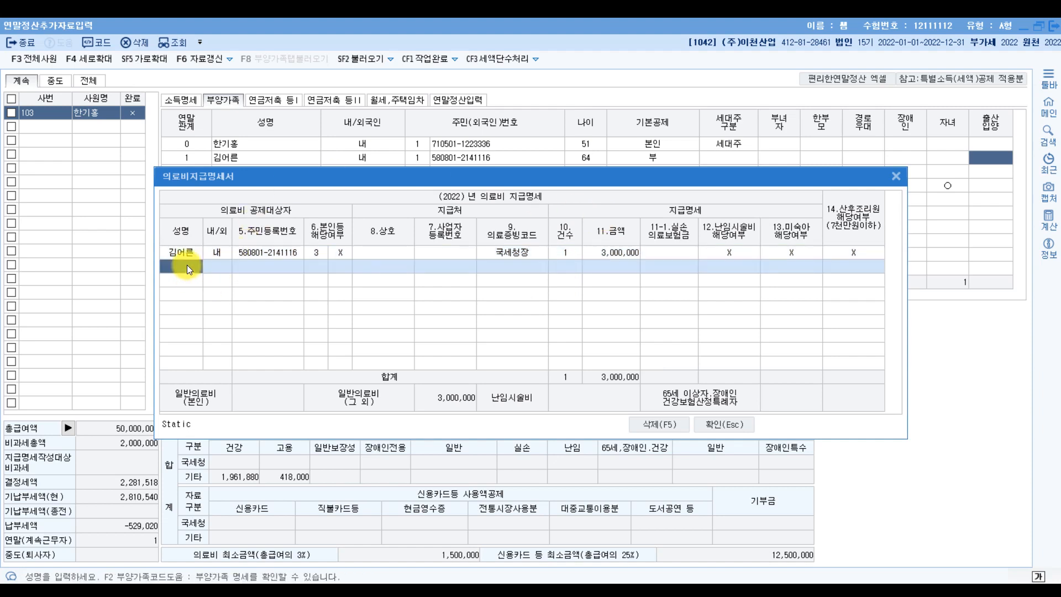
key("F2")
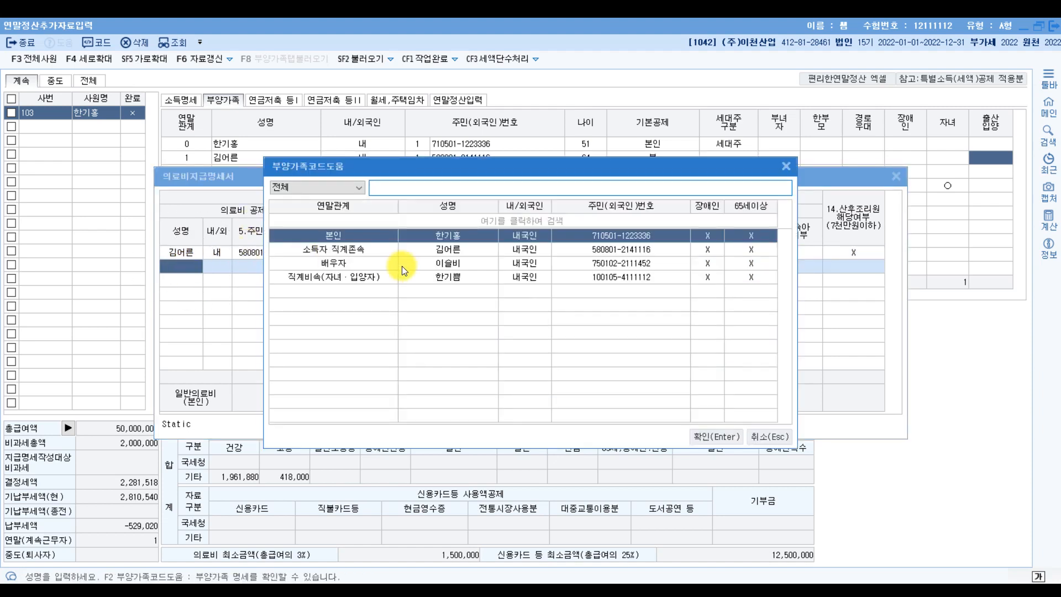
left_click(331, 263)
double_click(327, 266)
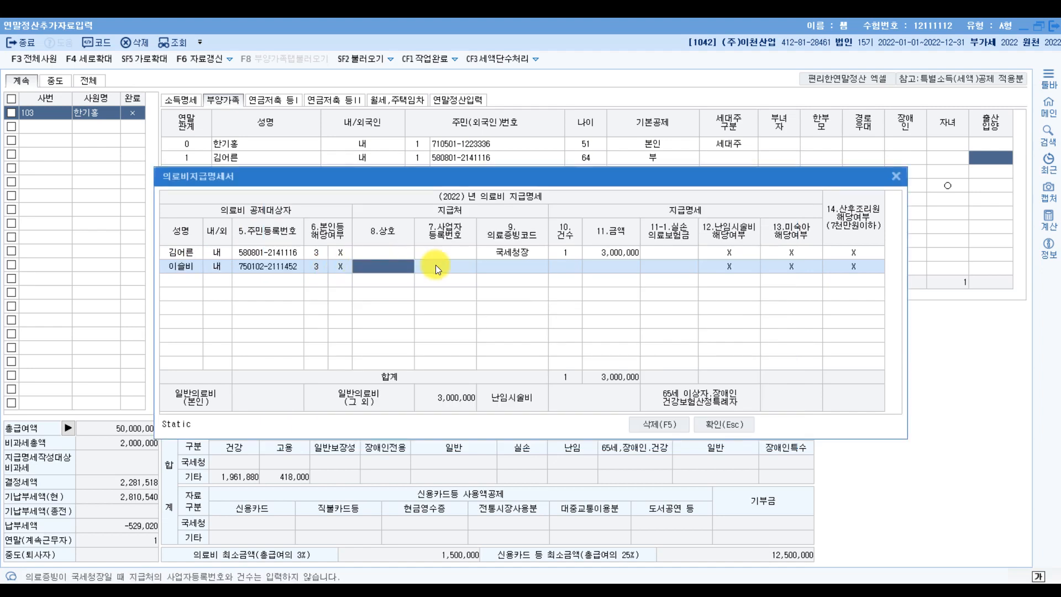
key("Return")
key("Return")
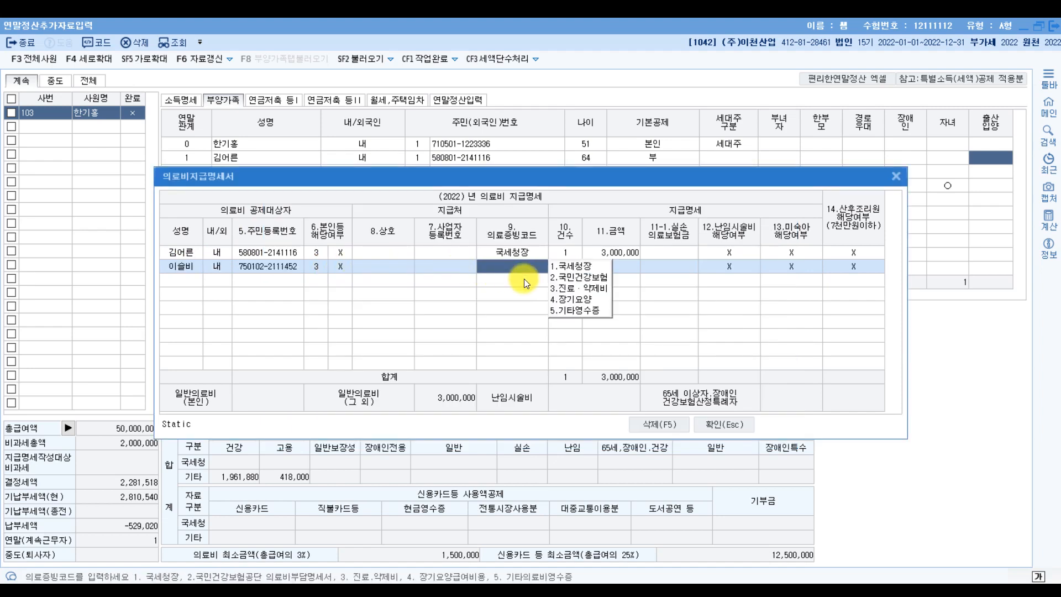
left_click(573, 268)
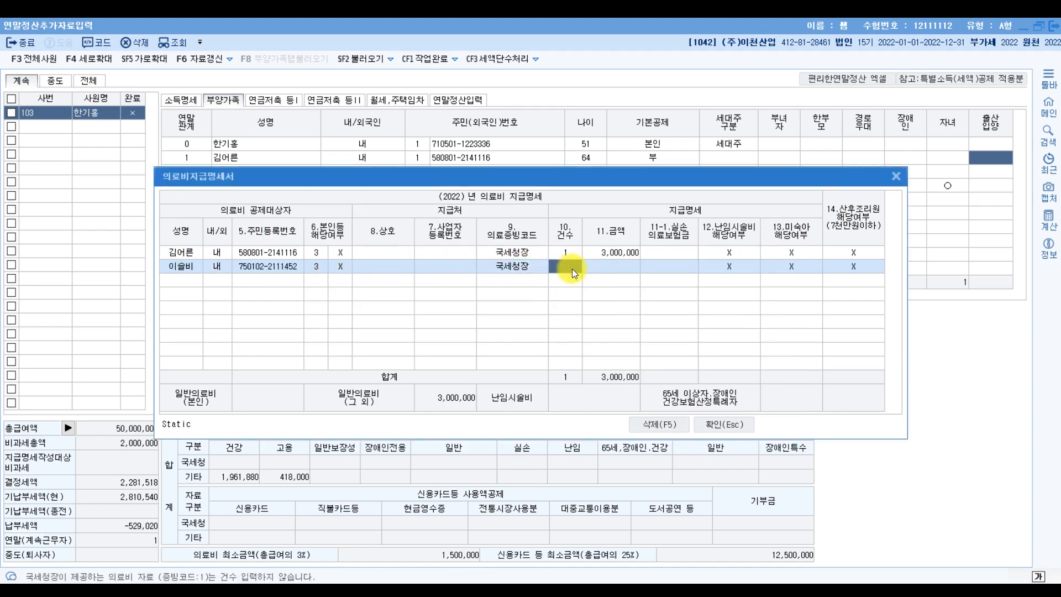
key("Return")
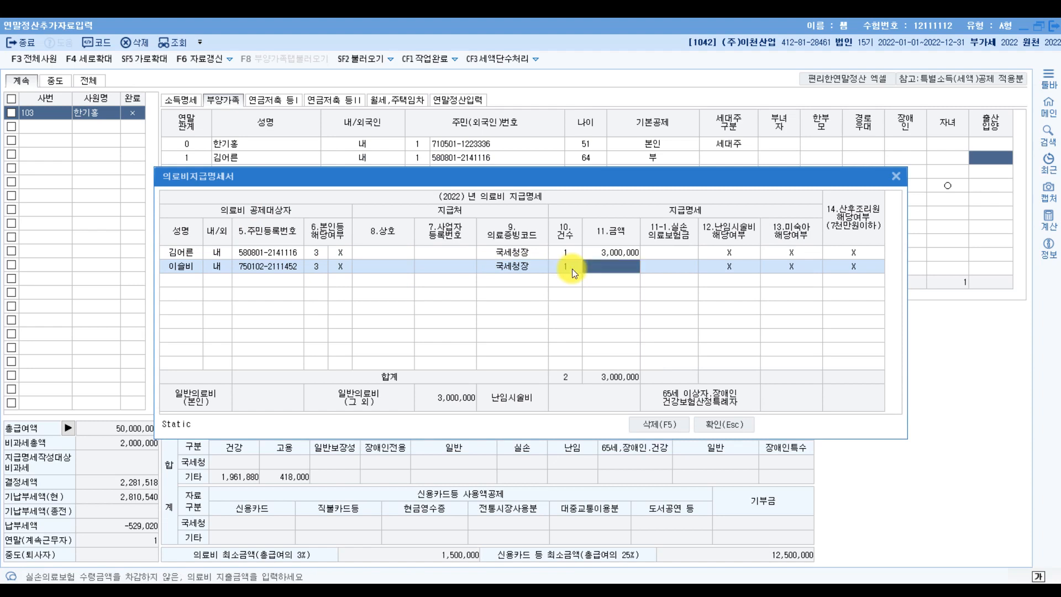
type("1200000")
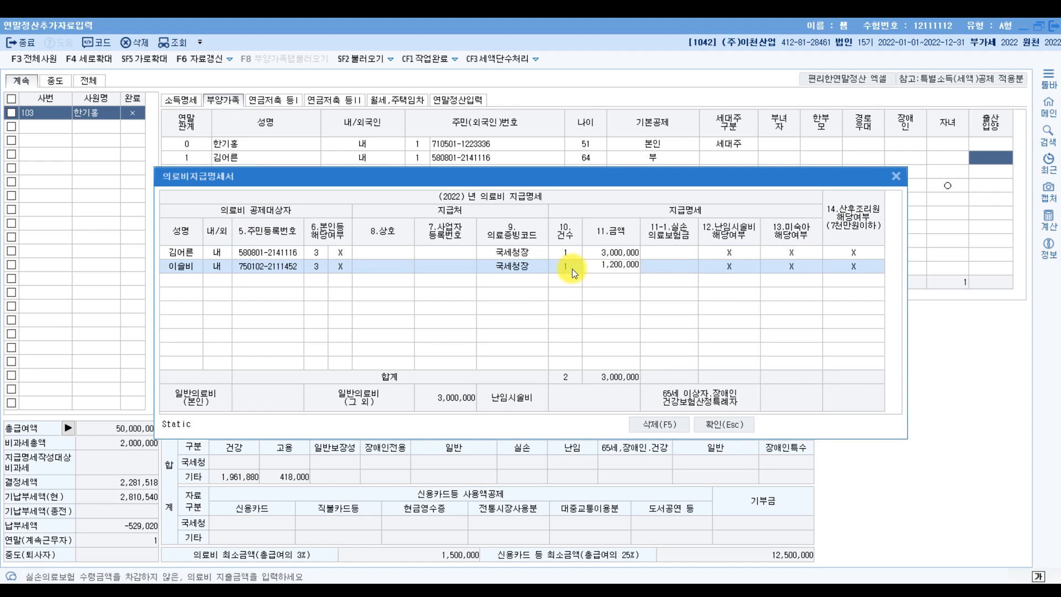
key("Return")
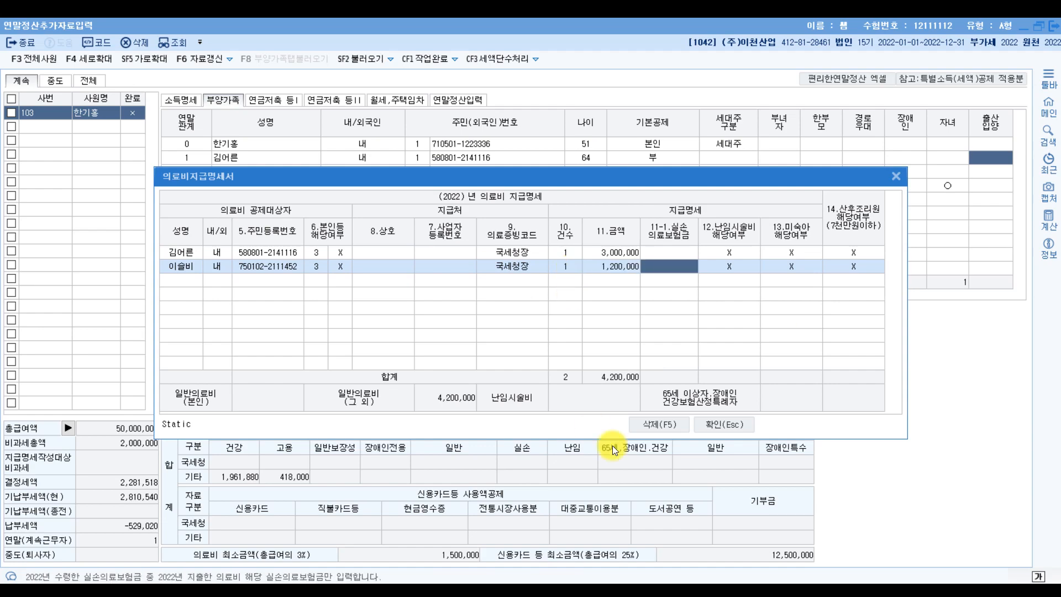
key("alt+Tab")
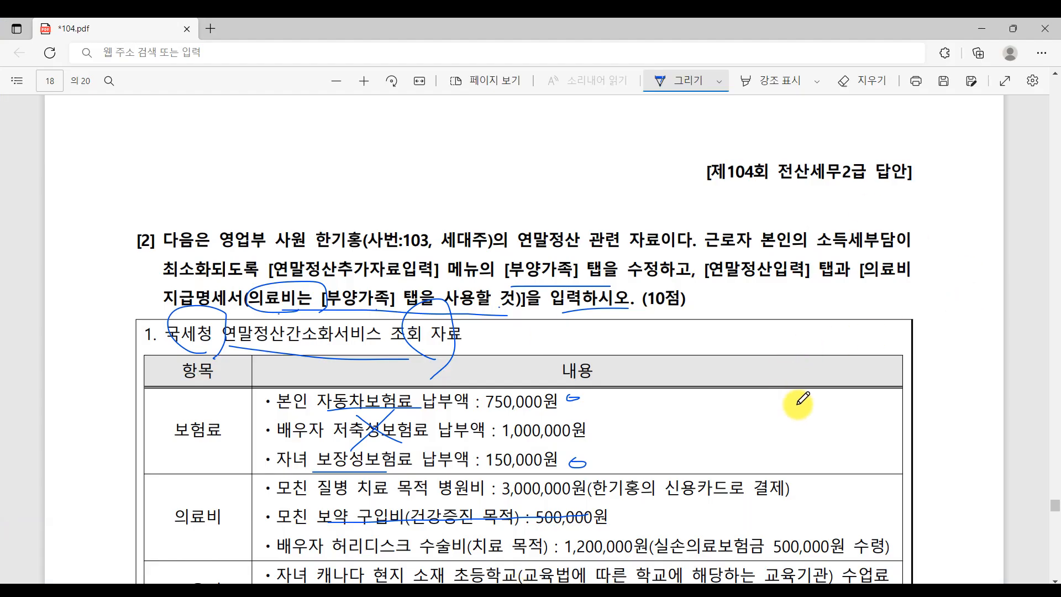
- Enter 500,000 in the spouse's 11-1 실손의료보험금 cell against her 1,200,000 expense
scroll(774, 431, "down", 3)
left_click(625, 376)
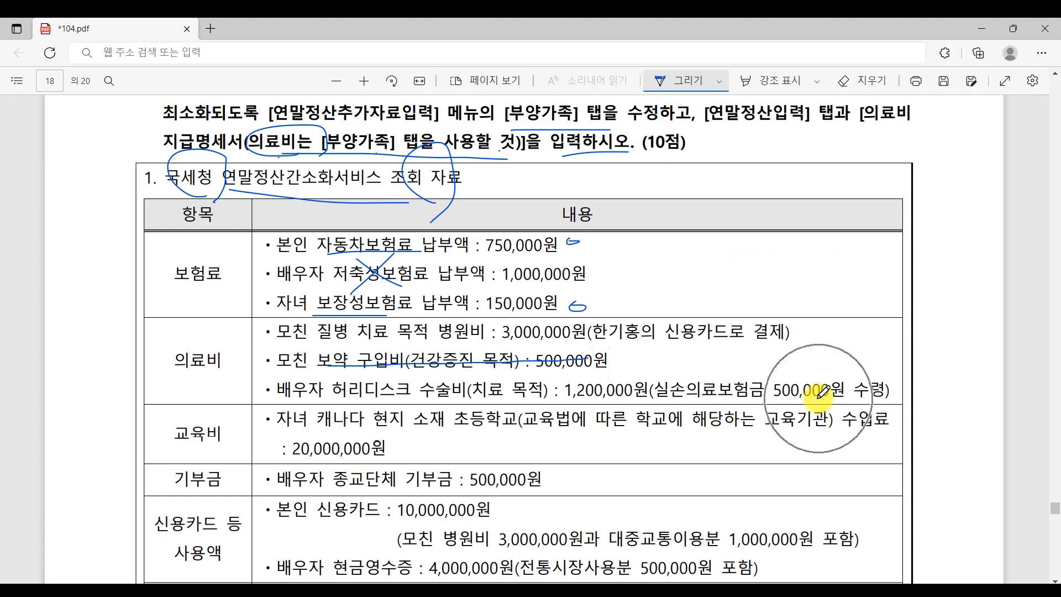
key("alt+Tab")
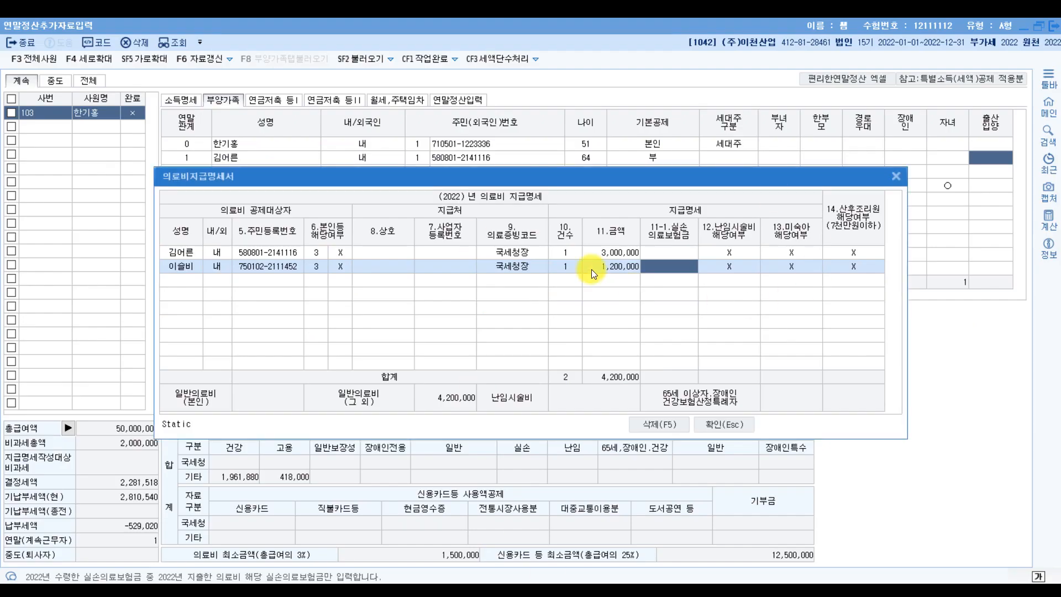
left_click(611, 268)
left_click(675, 270)
type("5000000")
key("Return")
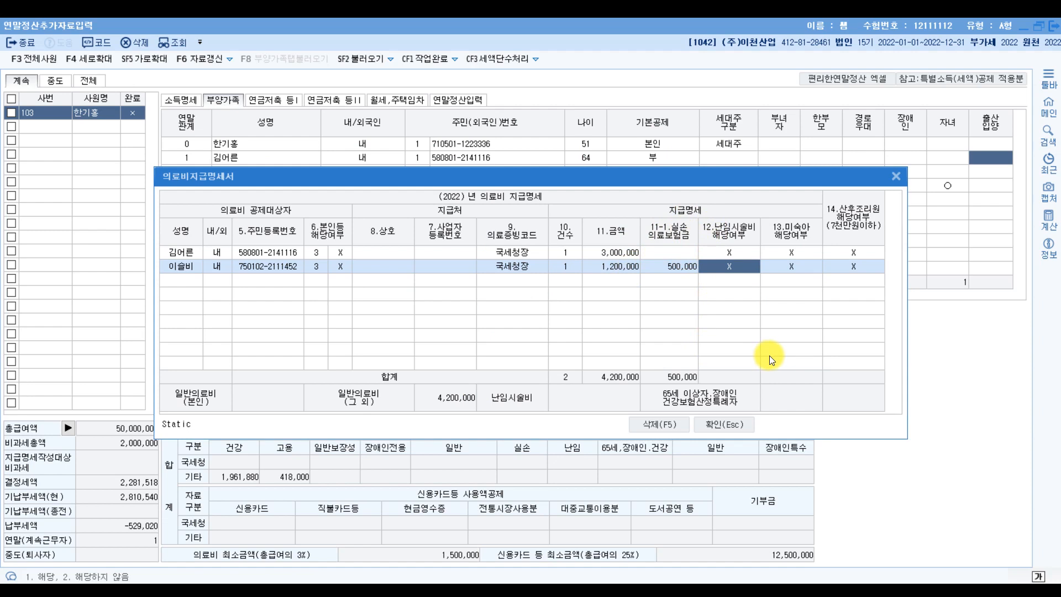
- Confirm the medical statement, check 61.의료비 on 연말정산입력, then scroll the PDF to the next data
left_click(734, 426)
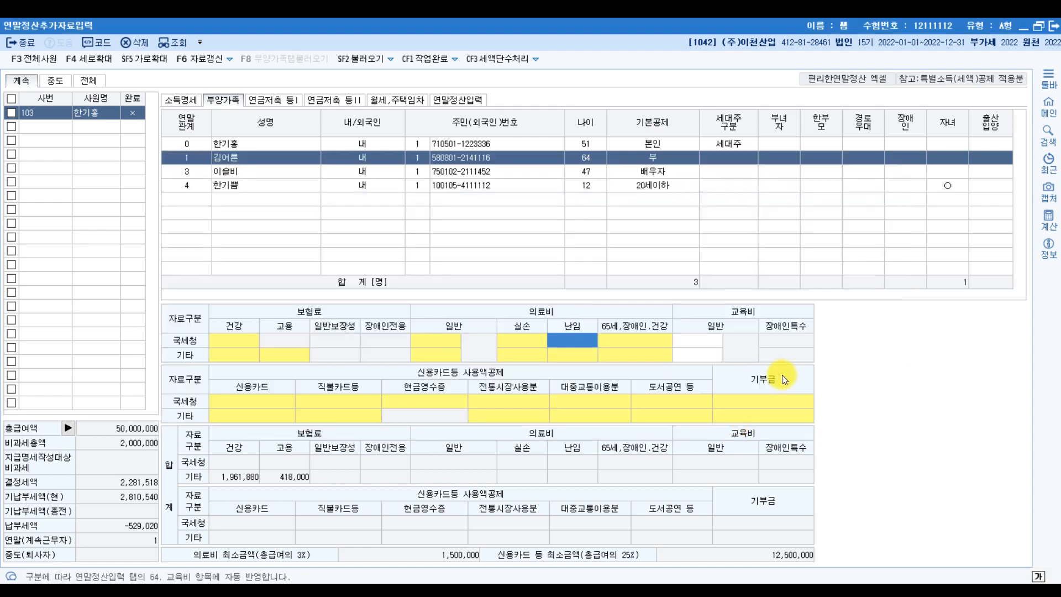
left_click(476, 99)
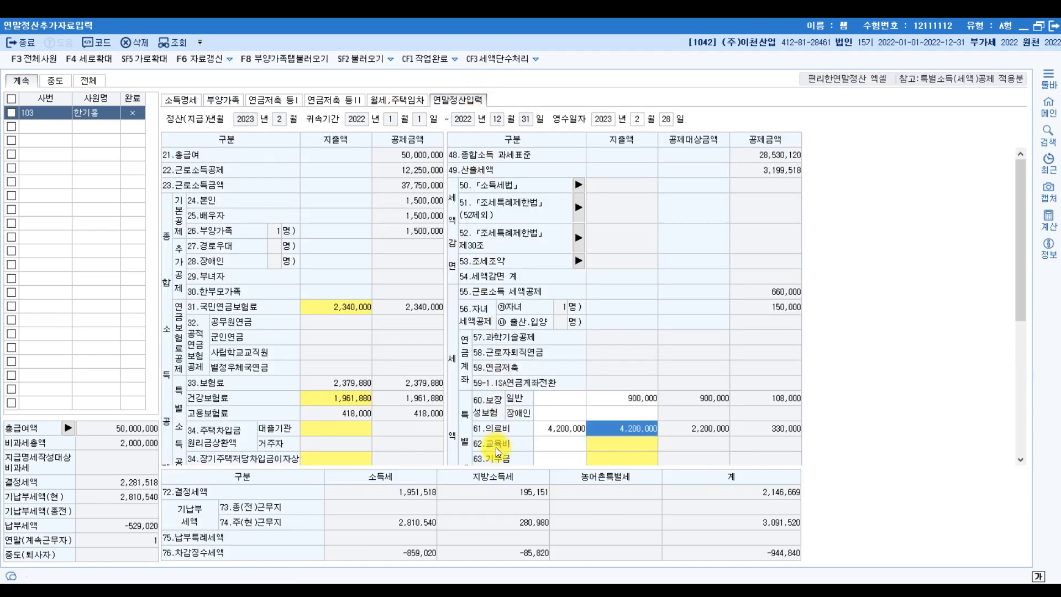
key("ctrl")
left_click(522, 591)
scroll(214, 404, "down", 5)
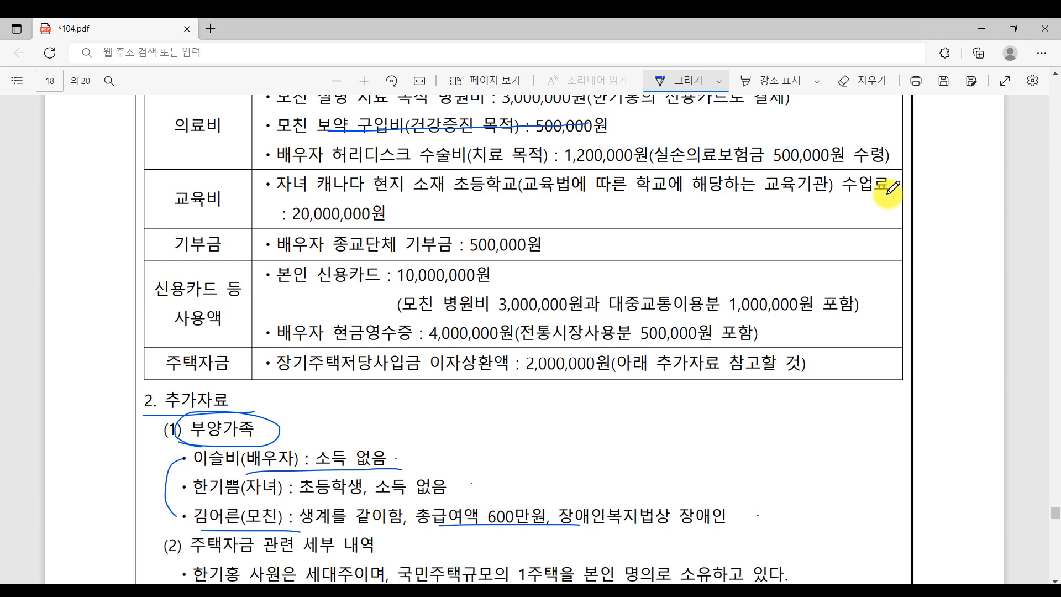
- Enter 20,000,000 of 초중고 tuition under 62.교육비 for a 450,000 credit
key("alt+Tab")
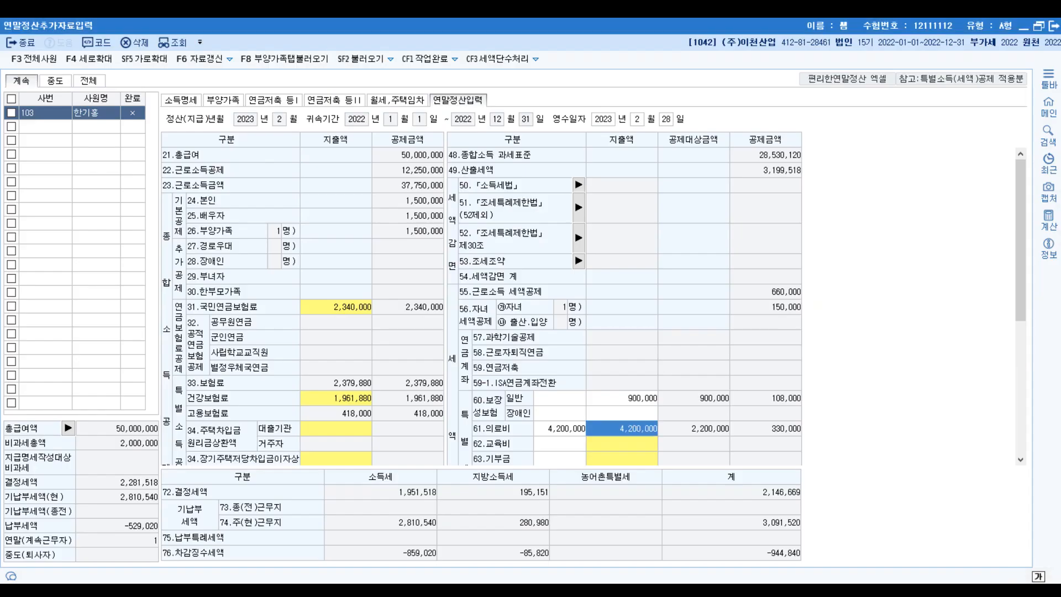
left_click(598, 446)
double_click(599, 446)
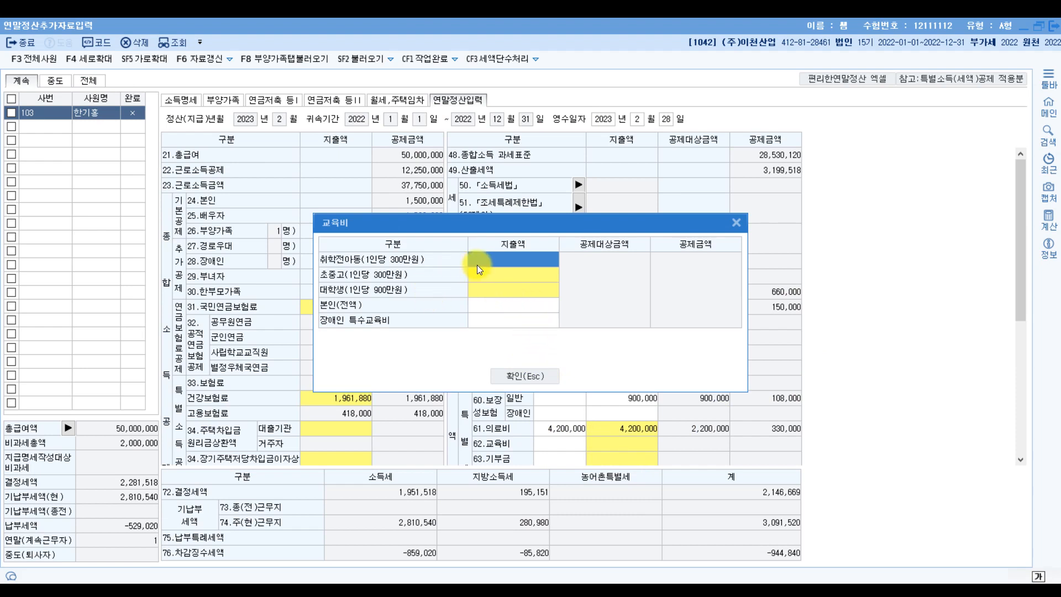
left_click(482, 280)
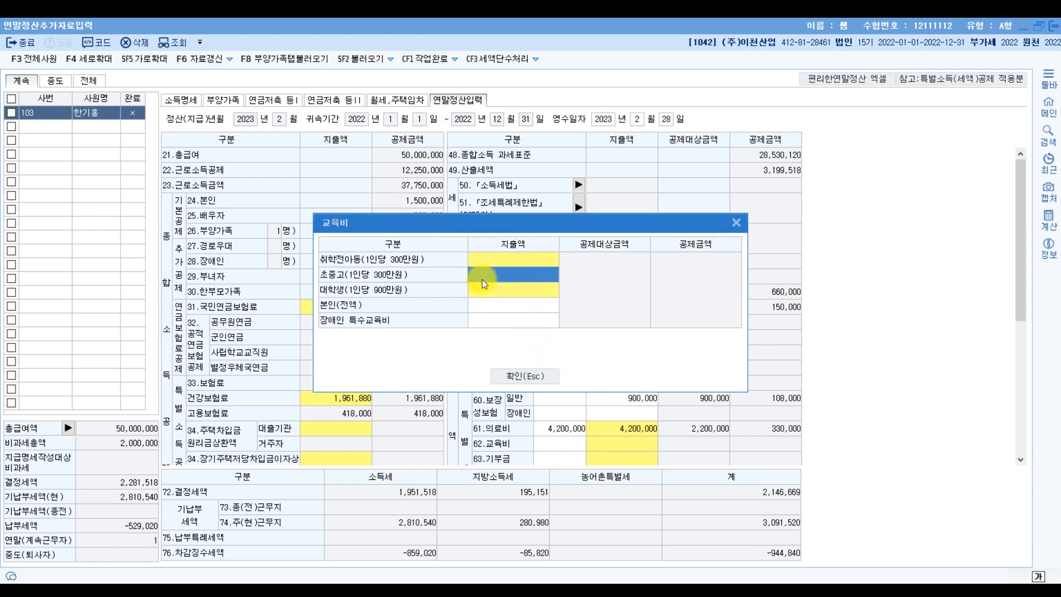
double_click(482, 279)
type("20,000,000")
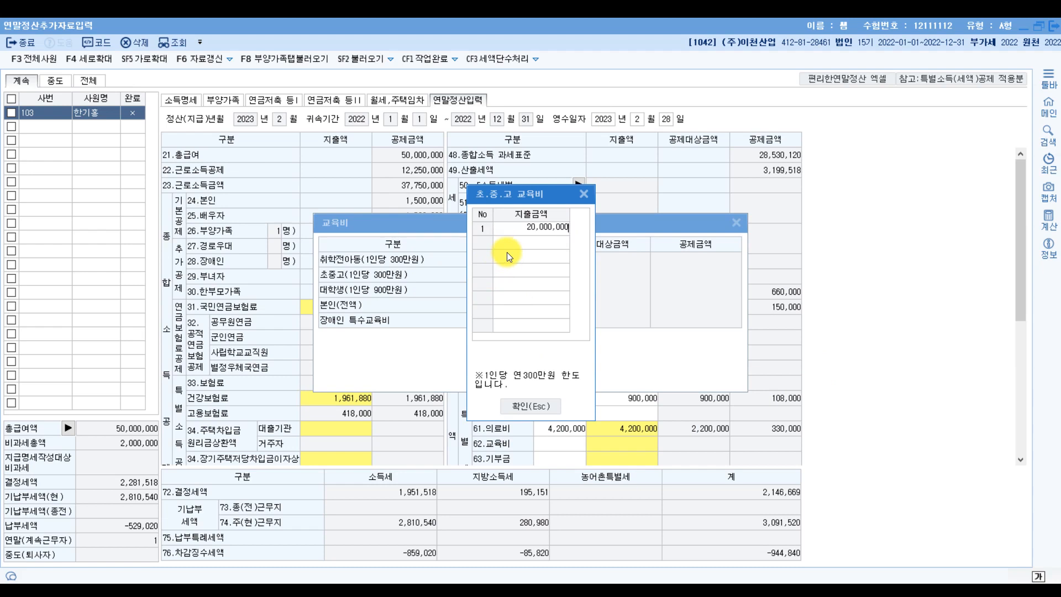
key("Return")
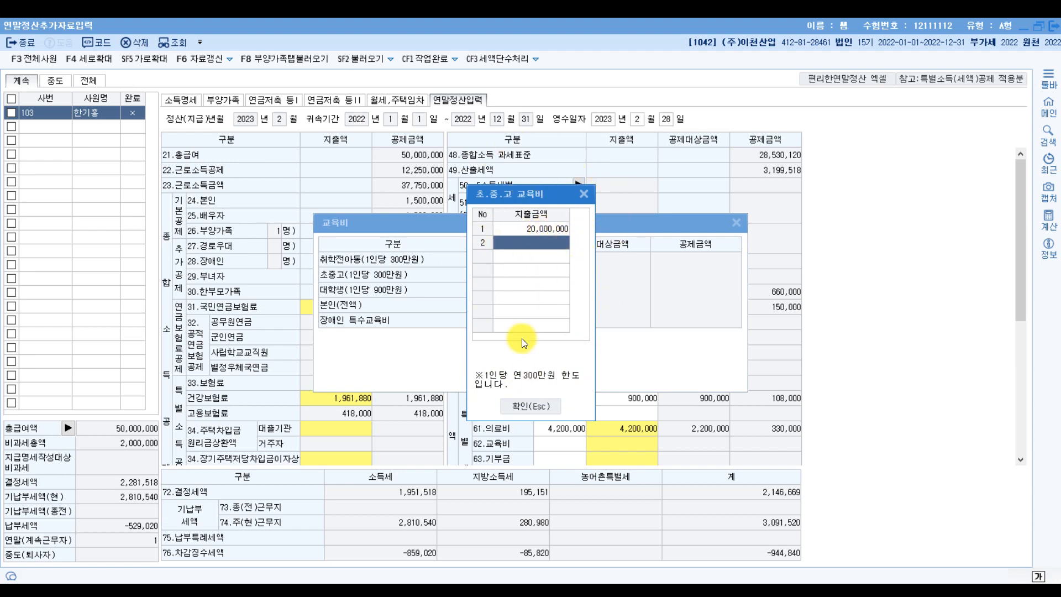
left_click(538, 411)
left_click(511, 274)
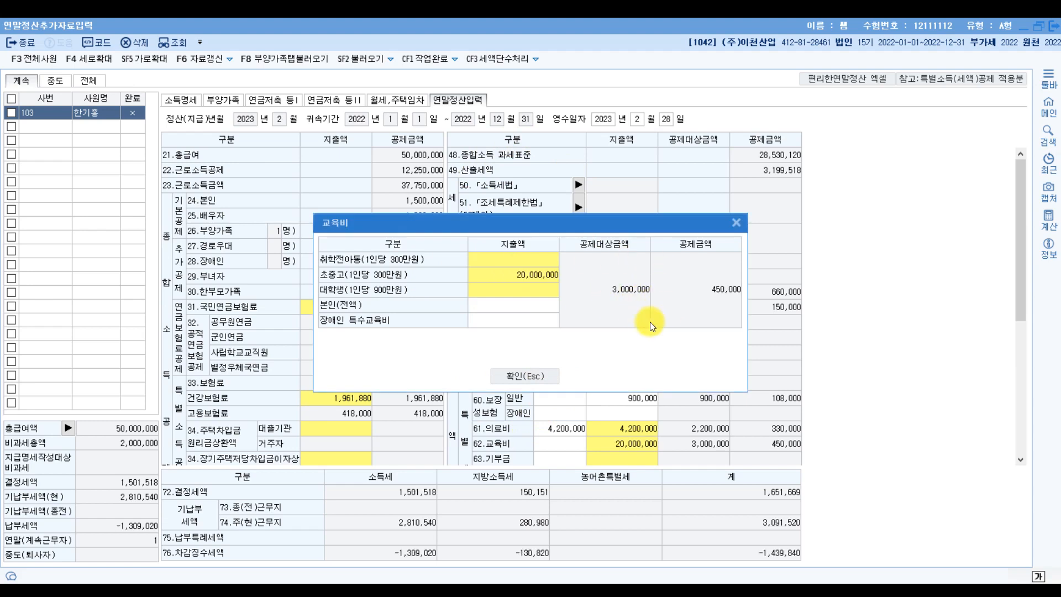
left_click(539, 371)
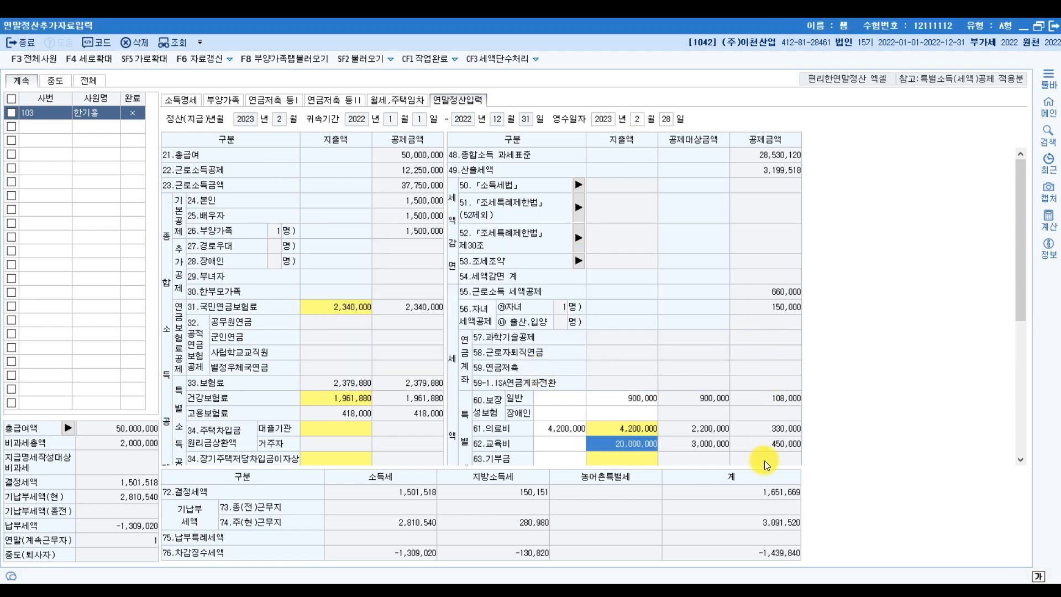
- Enter 500,000 as the 종교단체 current-year donation under 63.기부금 for a 75,000 credit
left_click(539, 590)
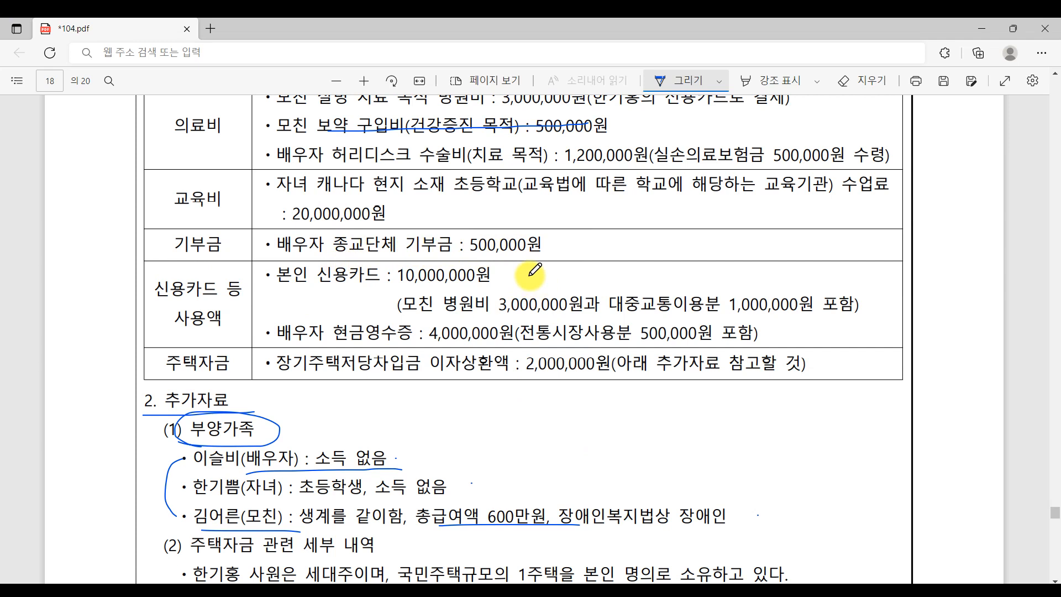
key("alt+Tab")
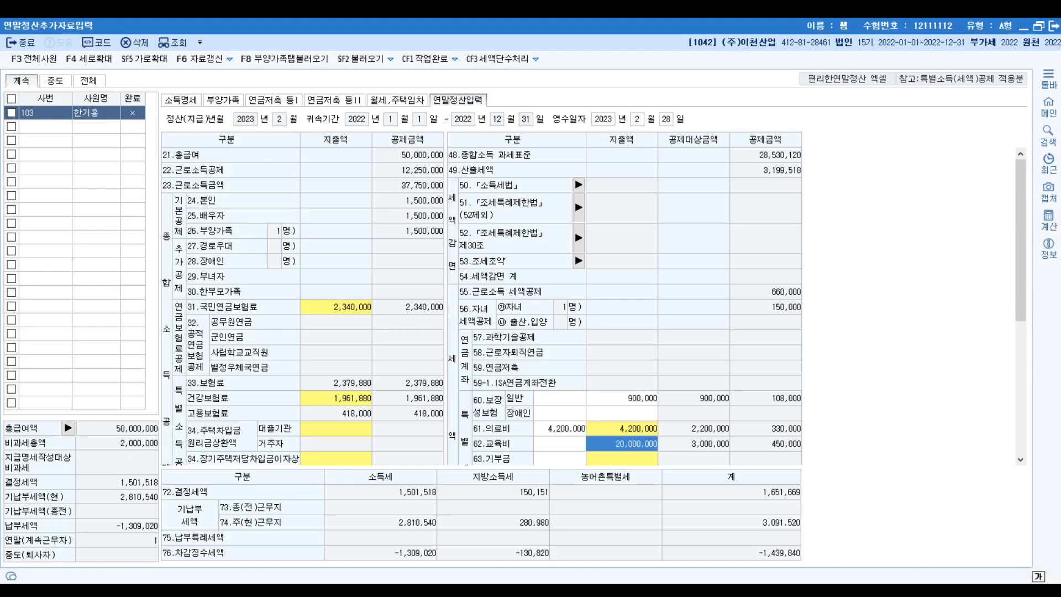
scroll(567, 423, "down", 5)
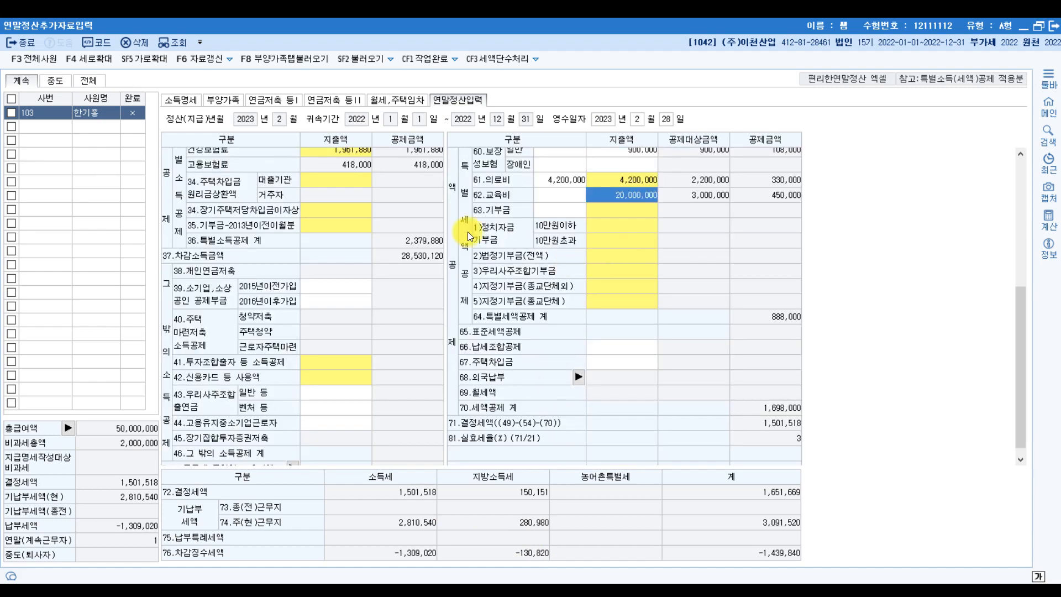
scroll(644, 260, "up", 2)
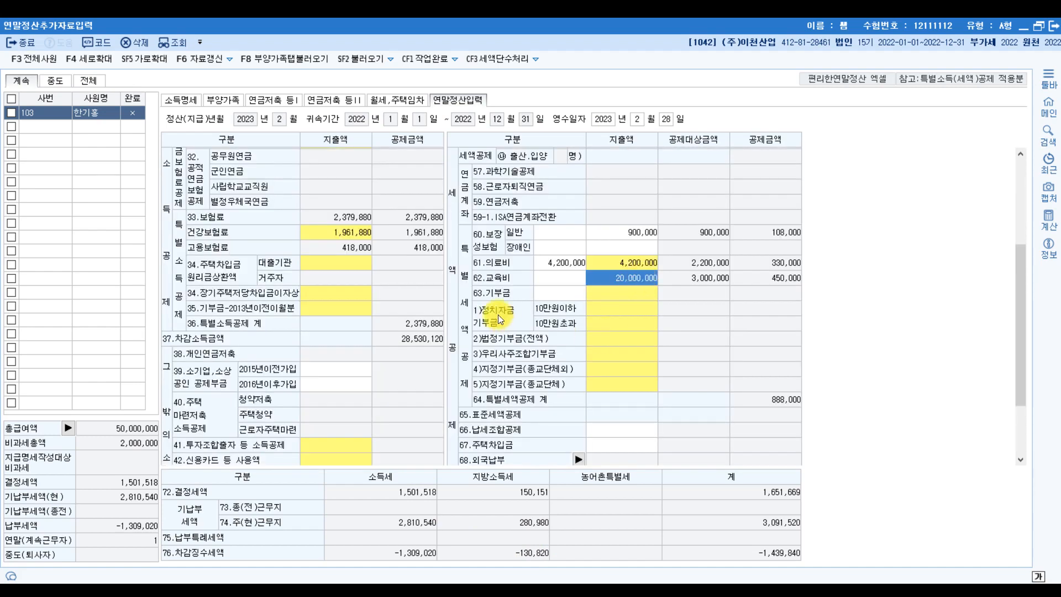
left_click(607, 308)
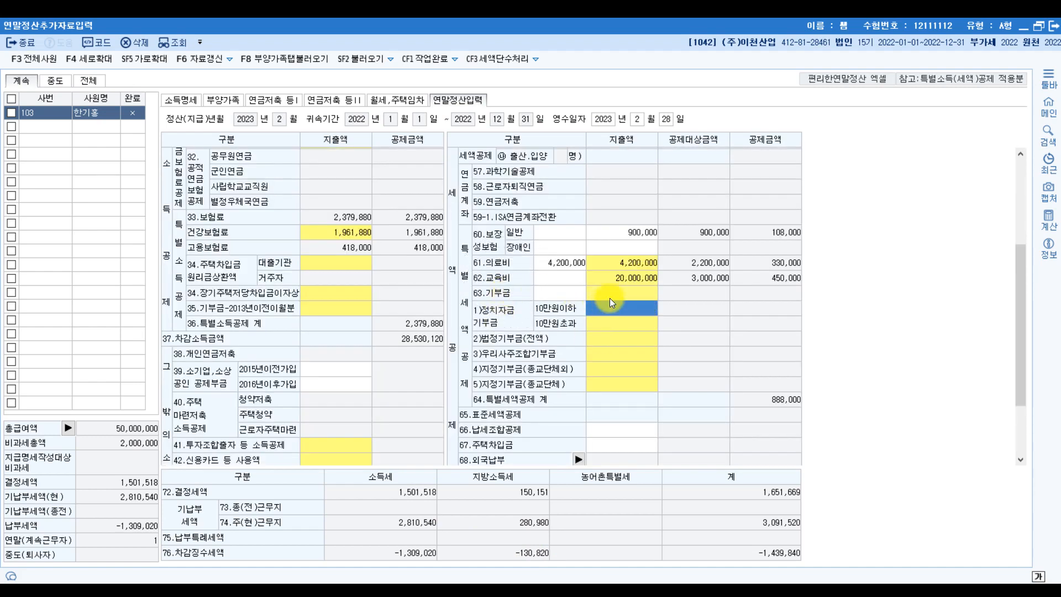
double_click(643, 302)
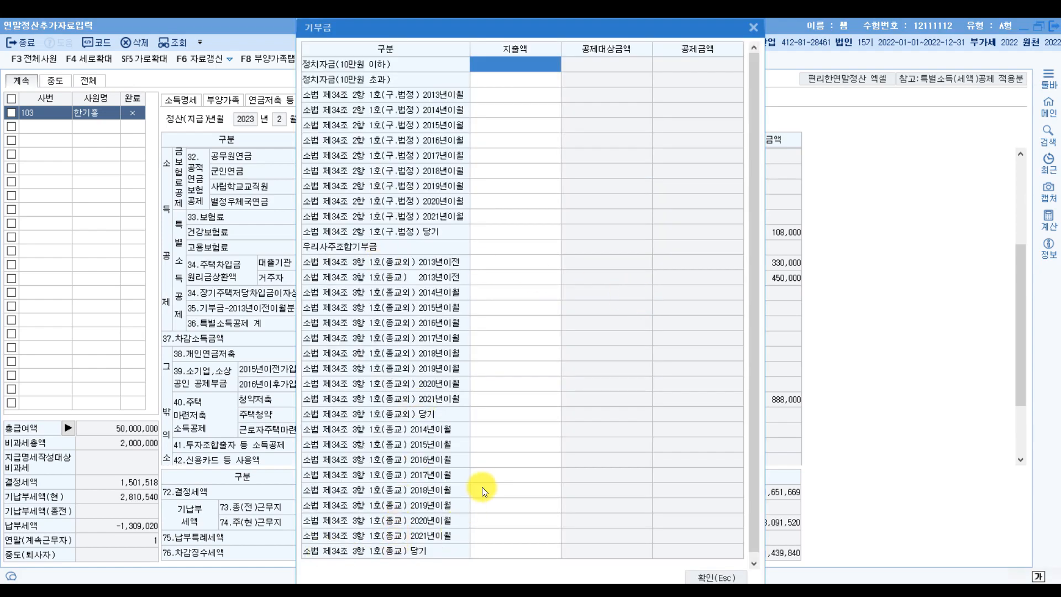
scroll(482, 486, "down", 1)
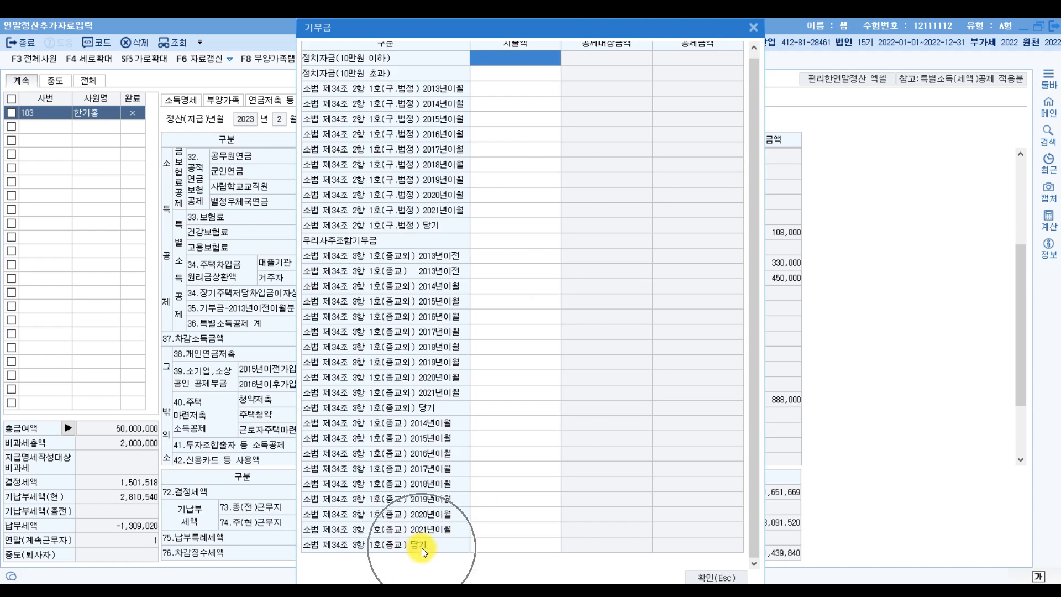
left_click(487, 548)
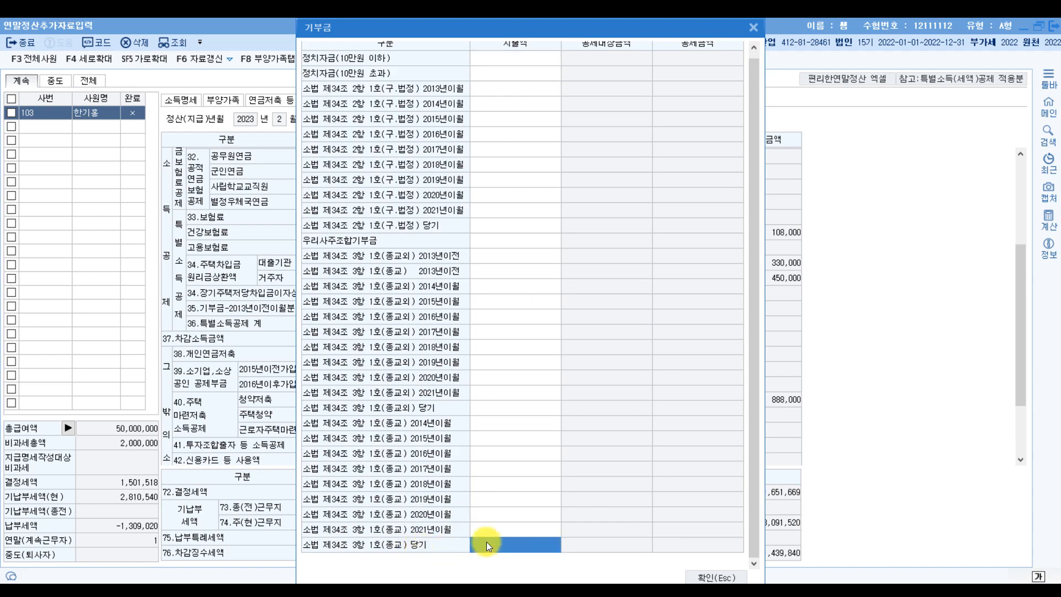
type("5000000")
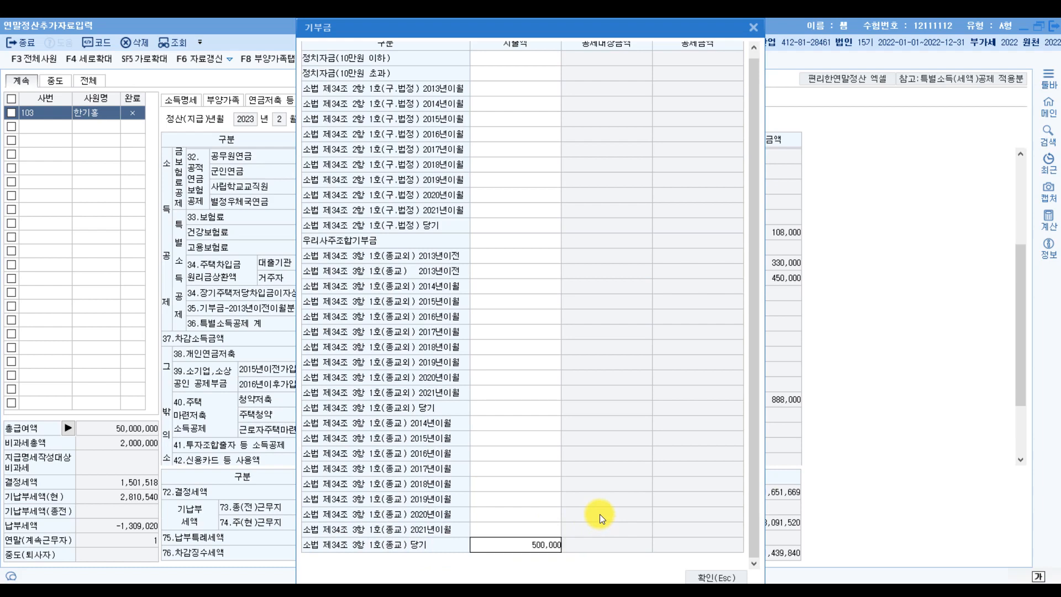
key("Return")
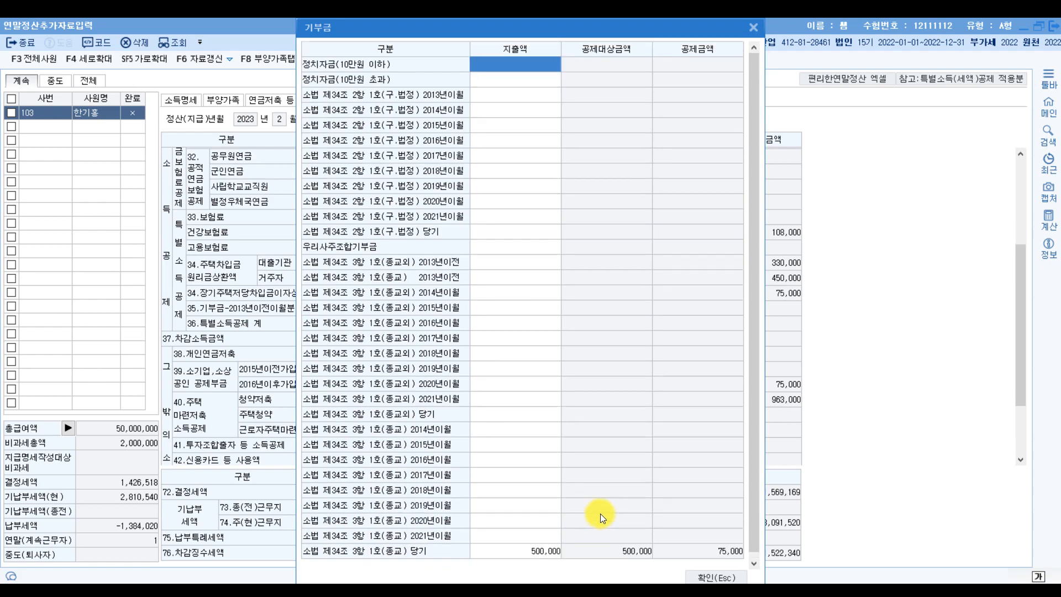
left_click(703, 575)
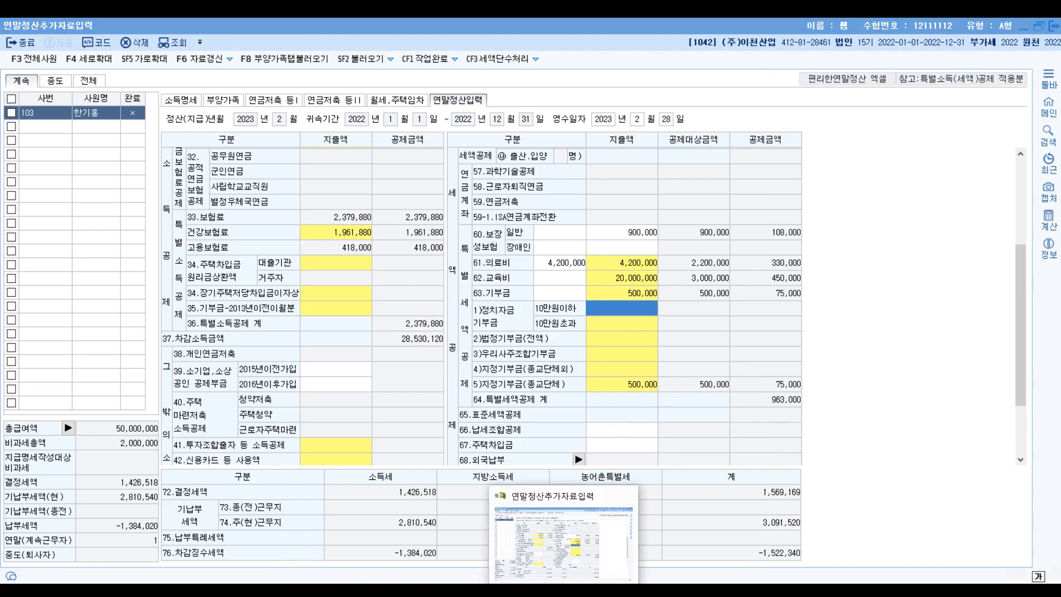
- Circle 신용카드 등 사용액 and underline the 10,000,000원 card, hospital bill and 1,000,000원 transport amounts
left_click(558, 590)
left_click_drag(190, 269, 225, 332)
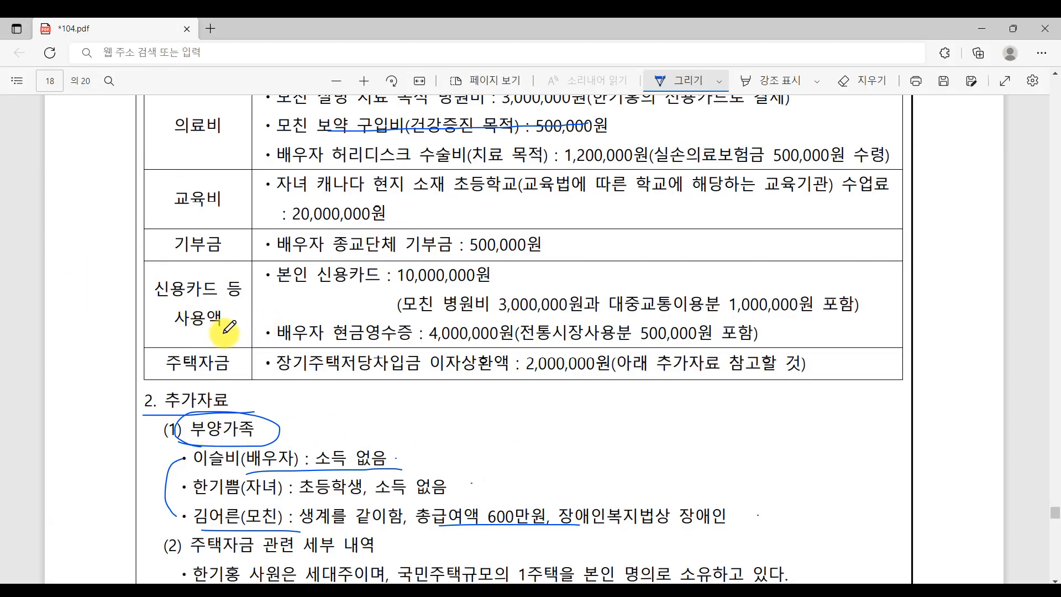
left_click_drag(234, 278, 221, 335)
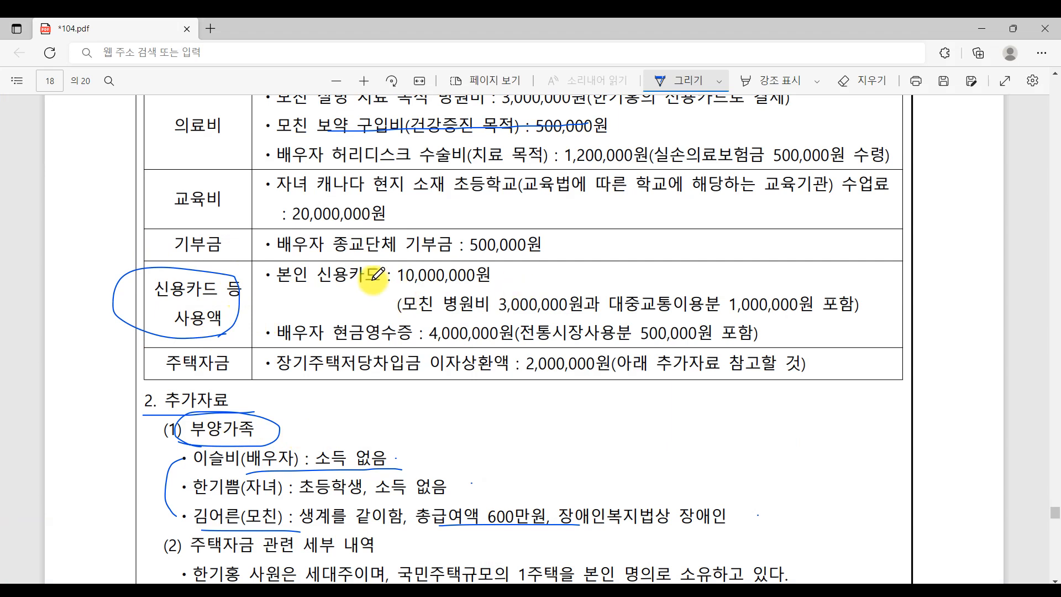
left_click_drag(277, 286, 391, 286)
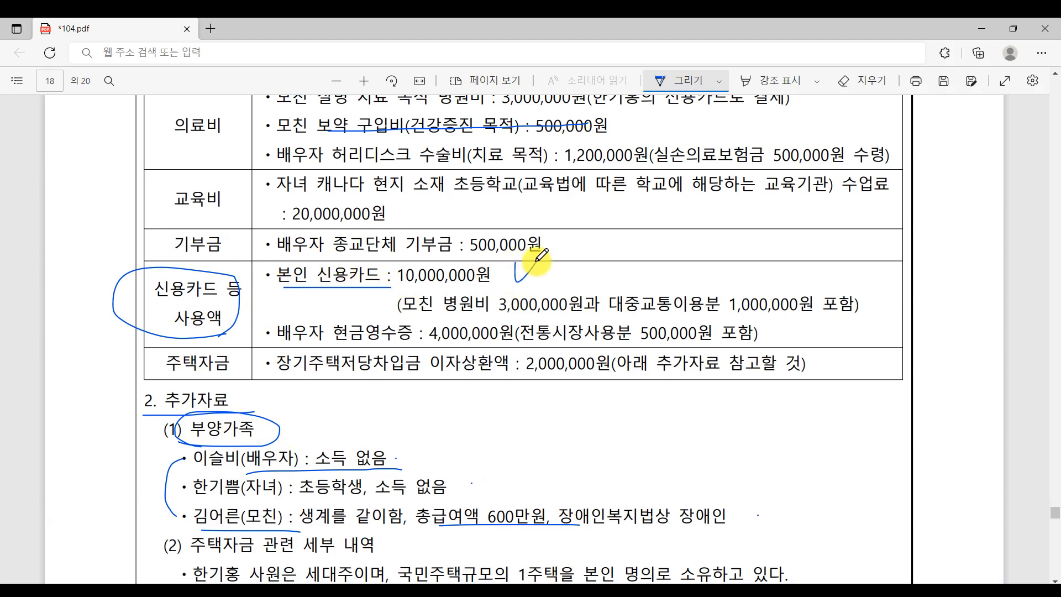
left_click_drag(517, 266, 535, 263)
left_click_drag(402, 316, 578, 316)
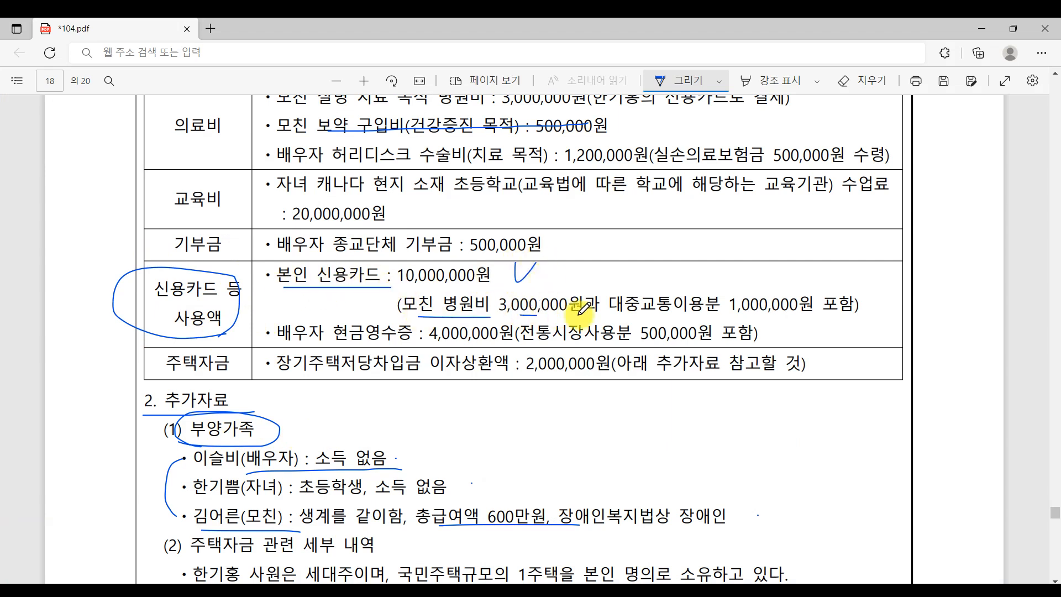
scroll(694, 379, "up", 2)
scroll(698, 374, "up", 1)
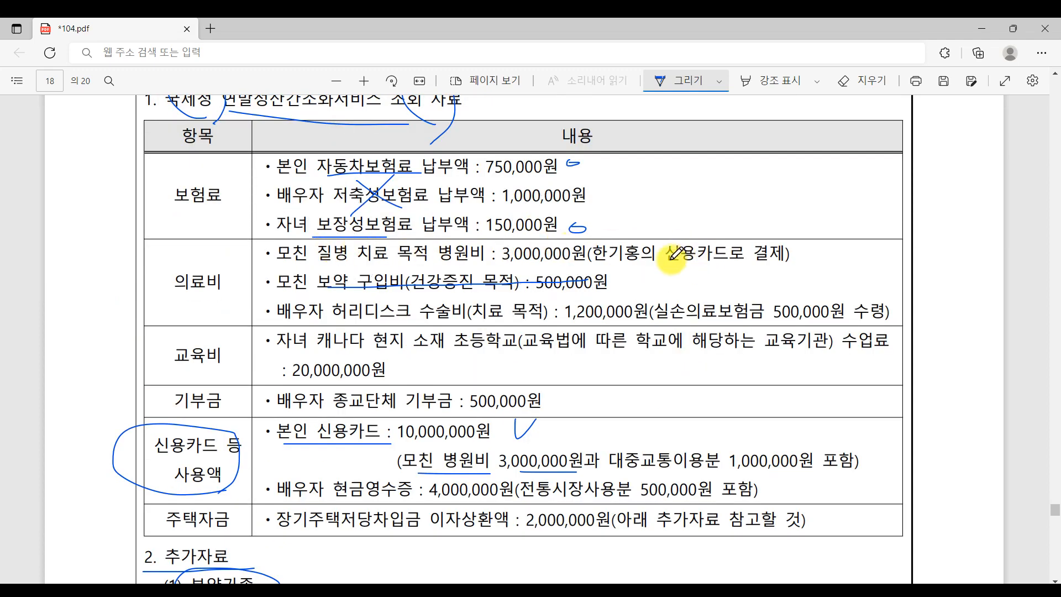
mouse_move(671, 260)
left_mouse_down()
mouse_move(678, 270)
mouse_move(809, 275)
mouse_move(820, 266)
mouse_move(805, 260)
left_mouse_up()
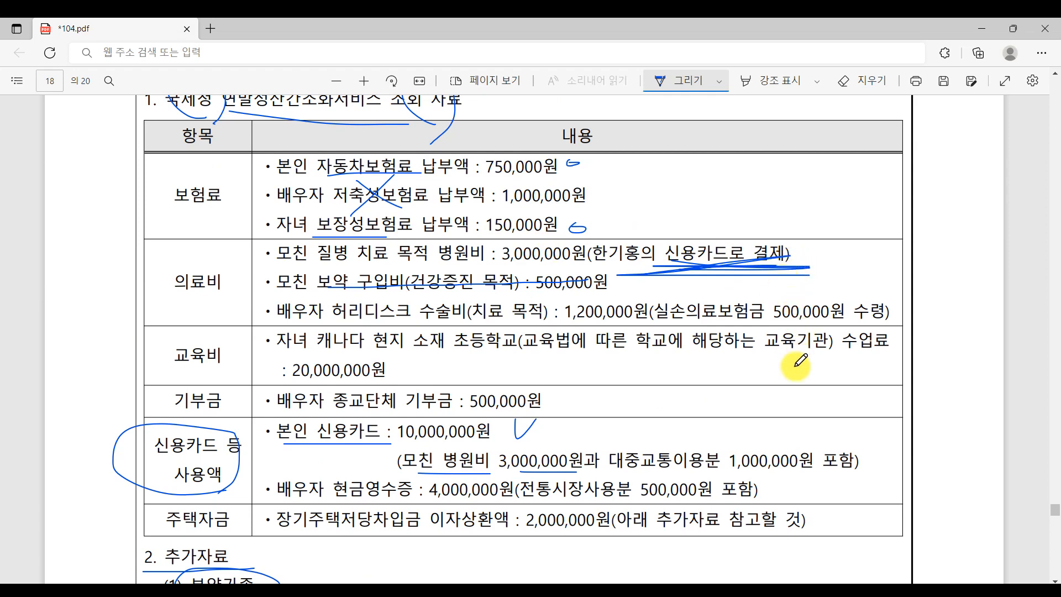
scroll(774, 381, "down", 3)
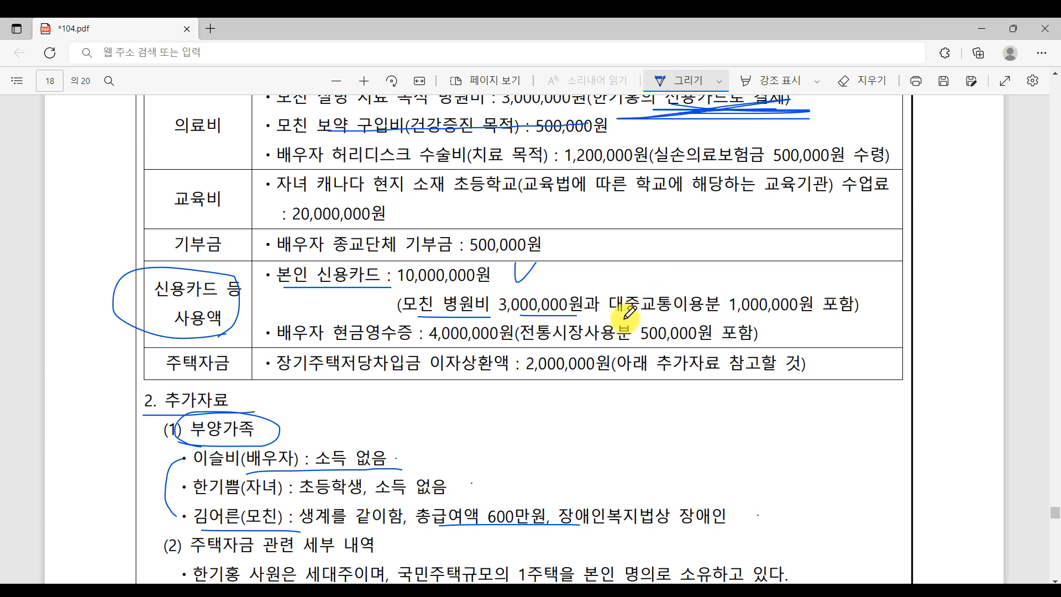
left_click_drag(610, 313, 759, 314)
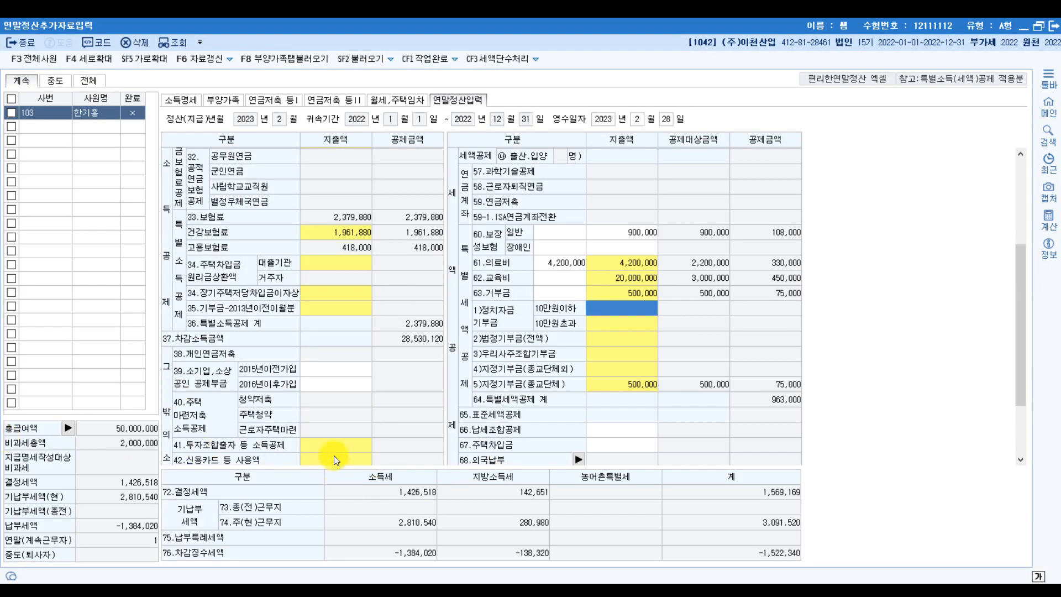
- Open the card deduction breakdown and enter 1,000,000 on the 전통시장 row
scroll(334, 460, "down", 2)
left_click(335, 366)
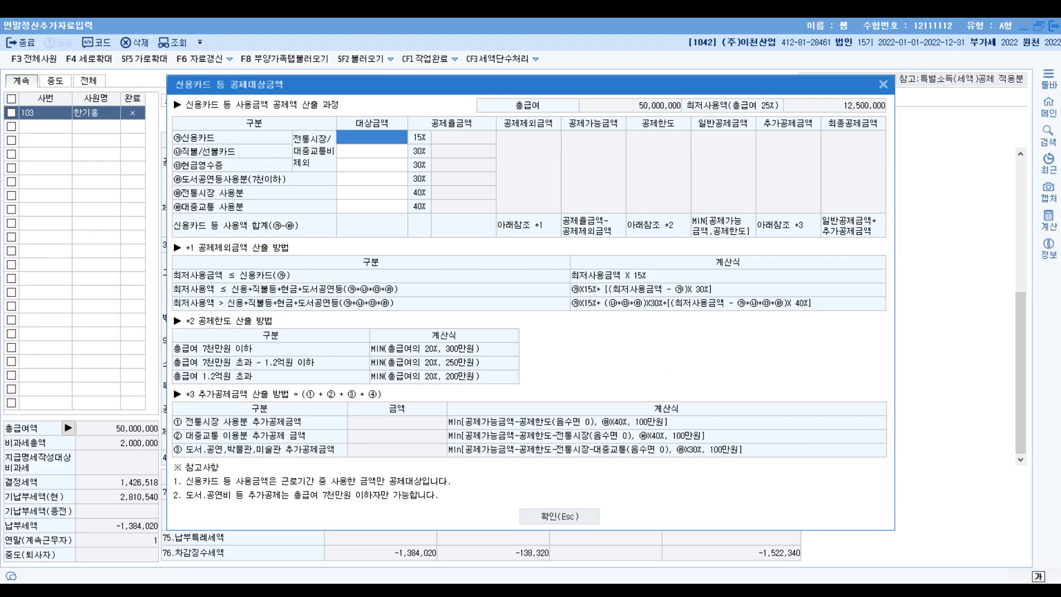
key("alt+Tab")
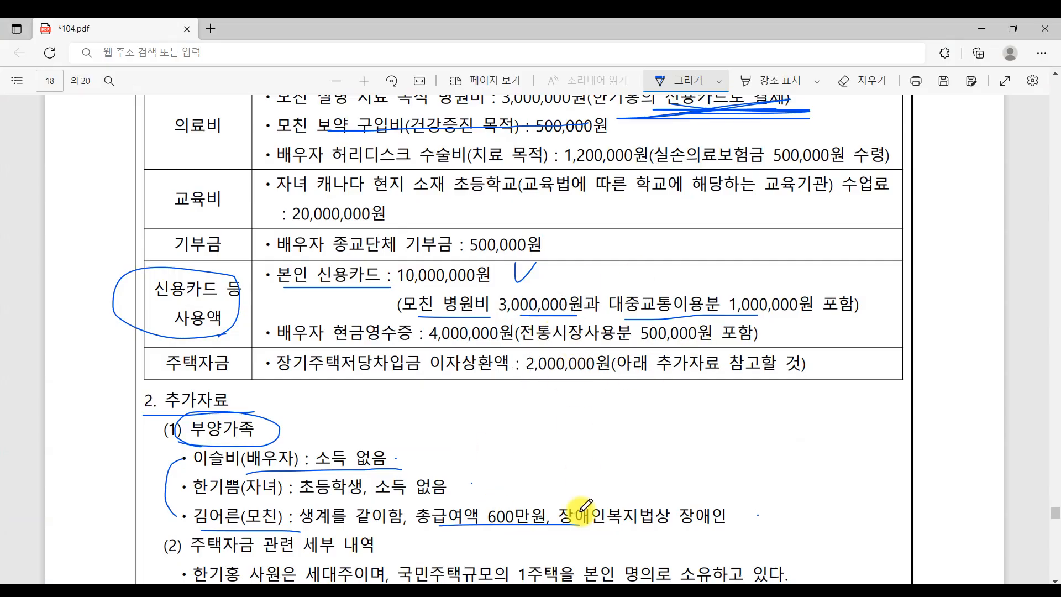
key("alt+Tab")
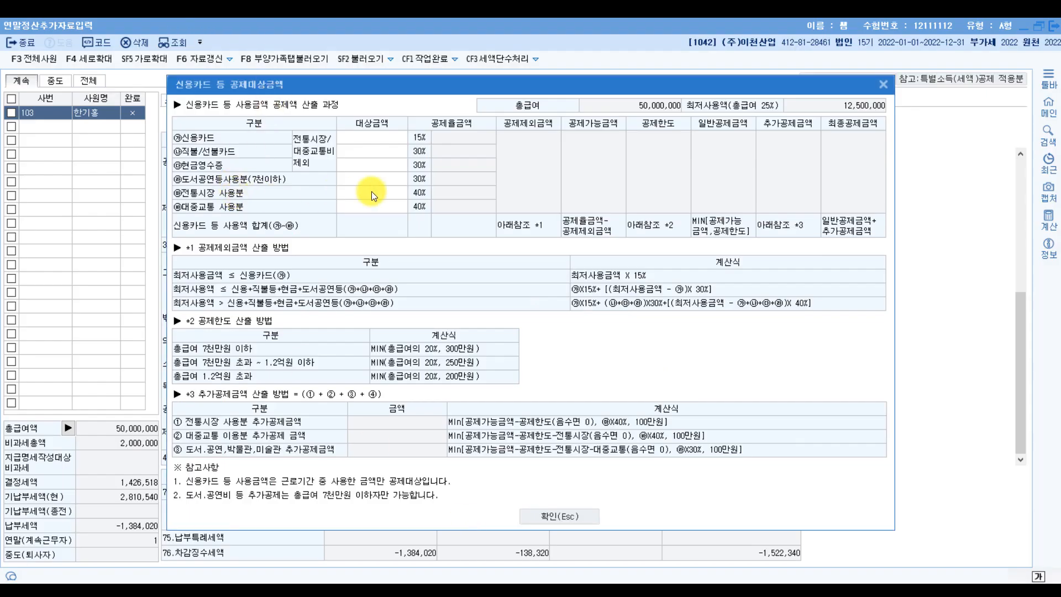
left_click(372, 191)
type("1000000")
key("Return")
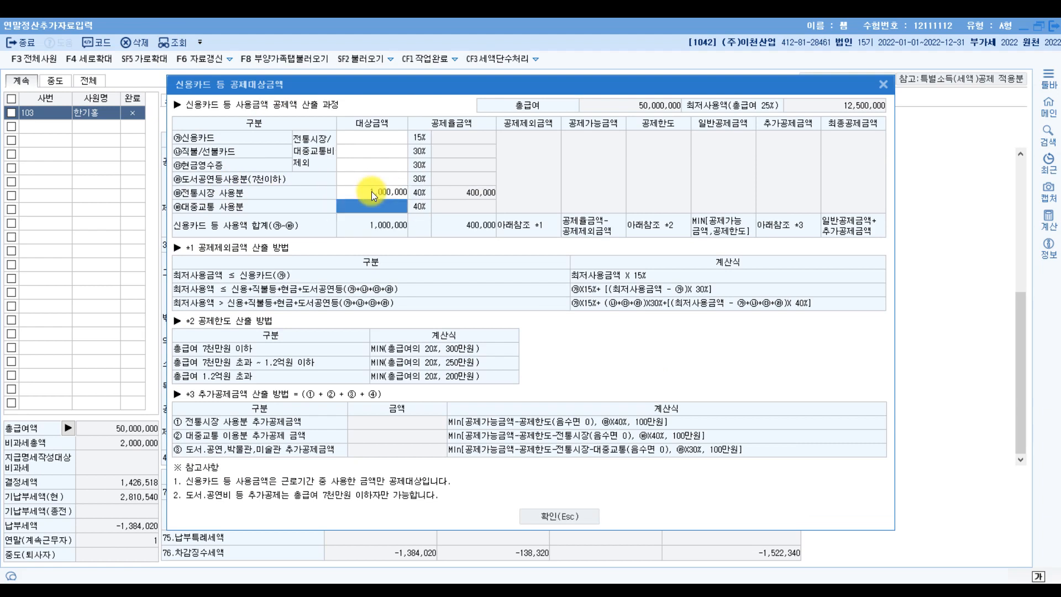
- Enter 9,000,000 as 신용카드 spending and check the amounts against the PDF
left_click(376, 138)
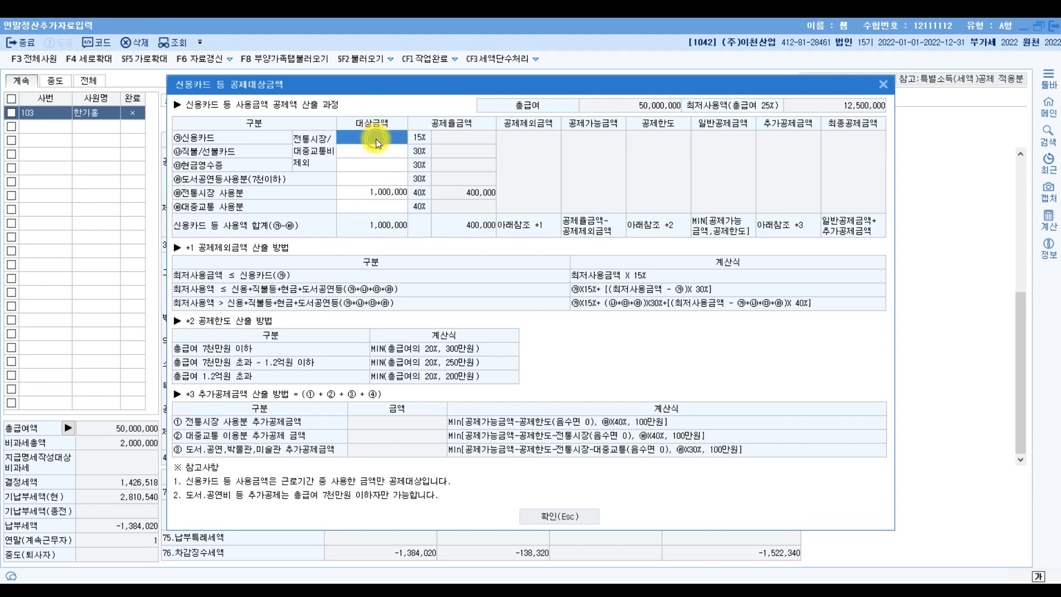
type("9000000")
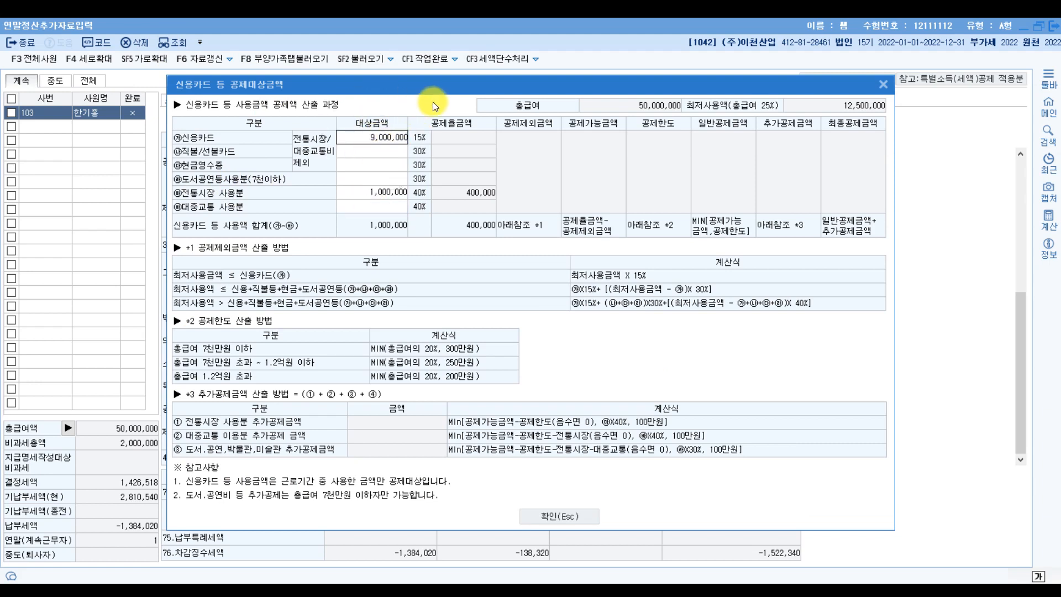
key("Return")
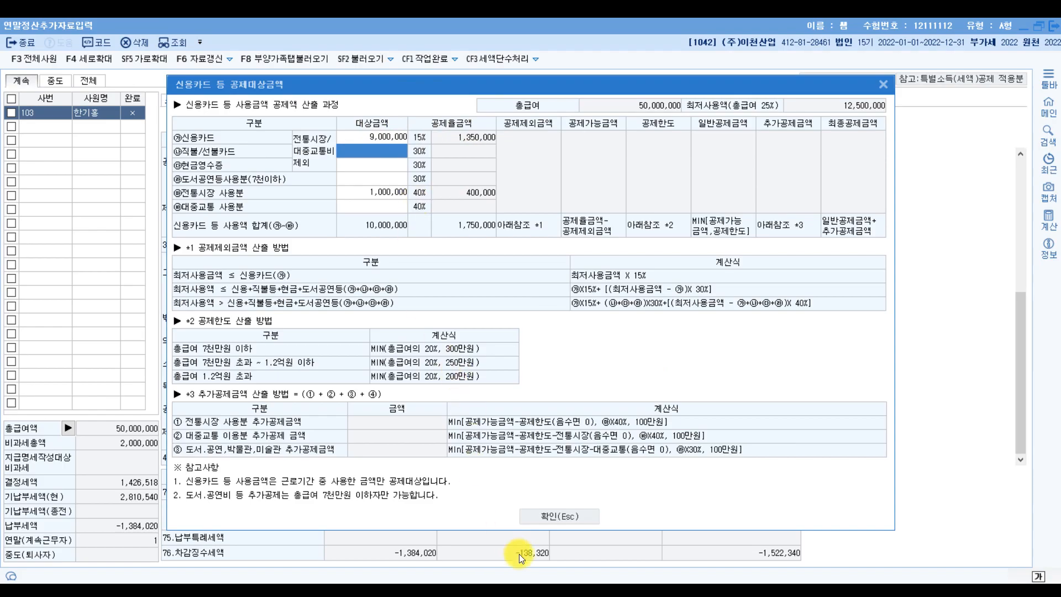
left_click(517, 591)
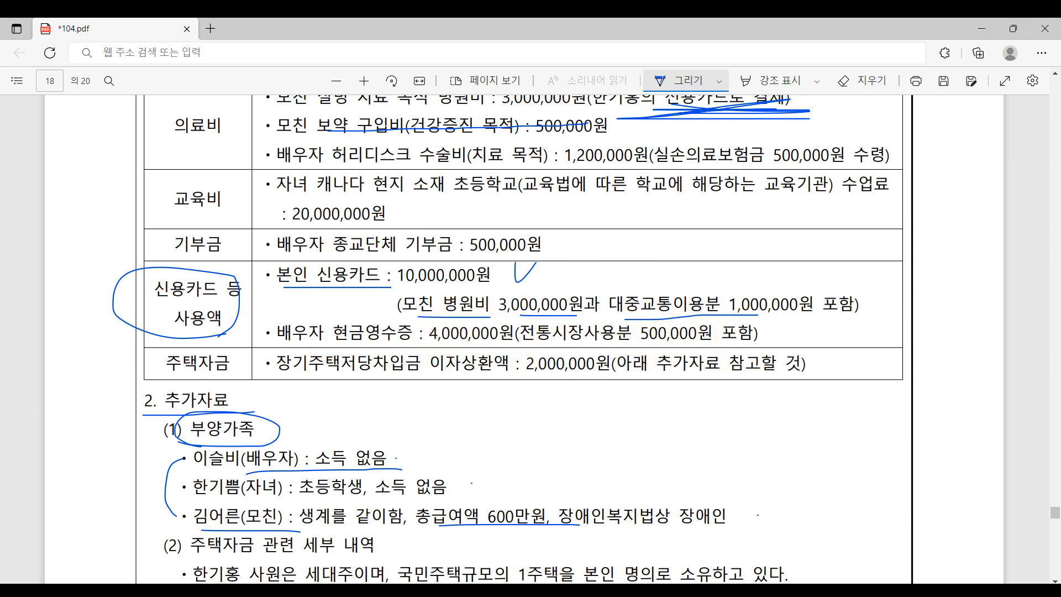
left_click(497, 590)
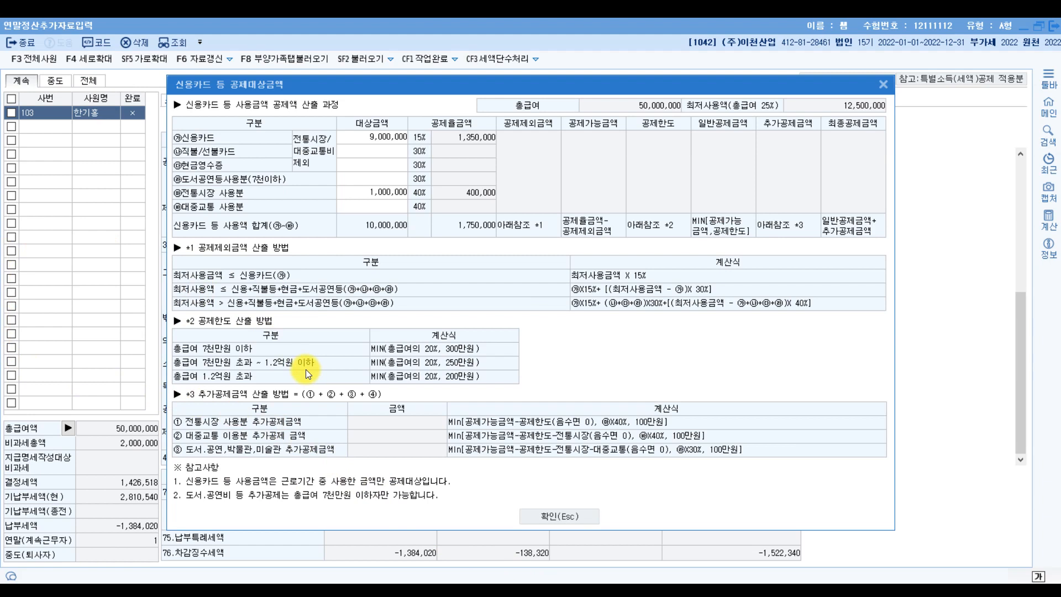
left_click(362, 164)
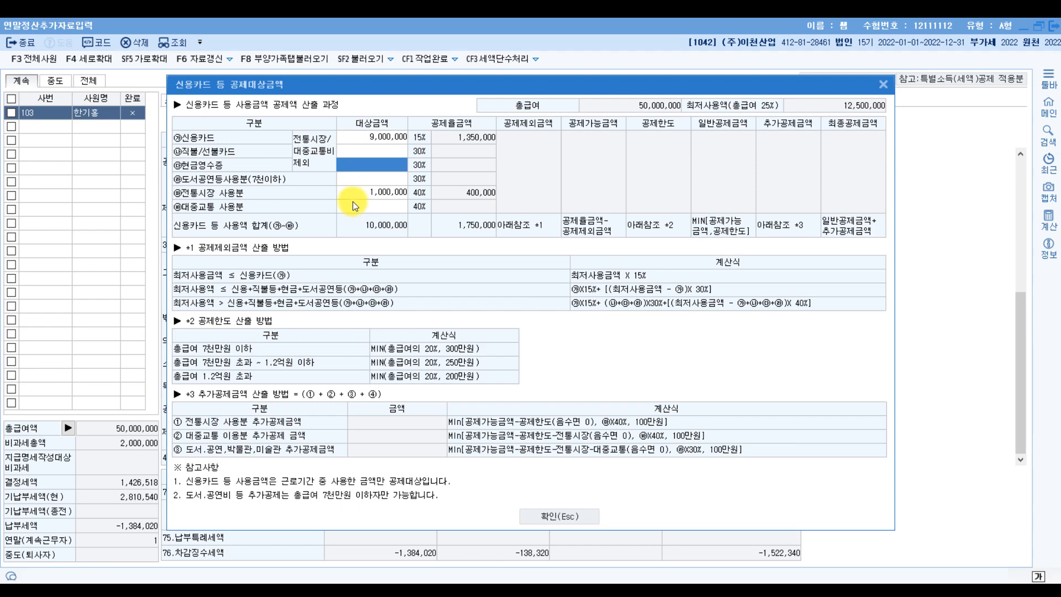
- Enter 1,000,000 for 대중교통 and change 전통시장 to 500,000
left_click(363, 205)
type("1000000")
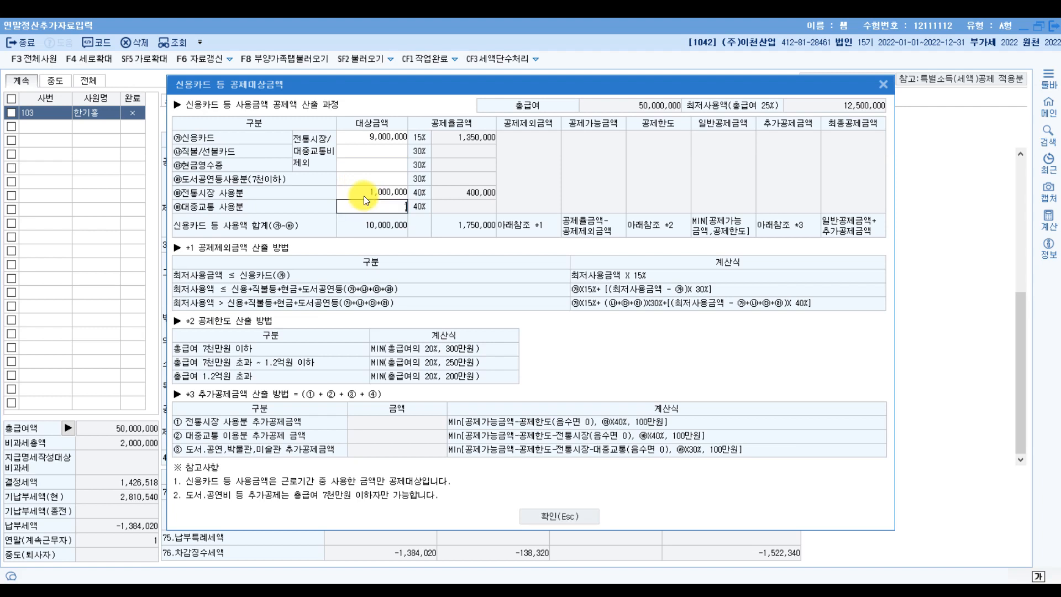
key("Return")
left_click(383, 193)
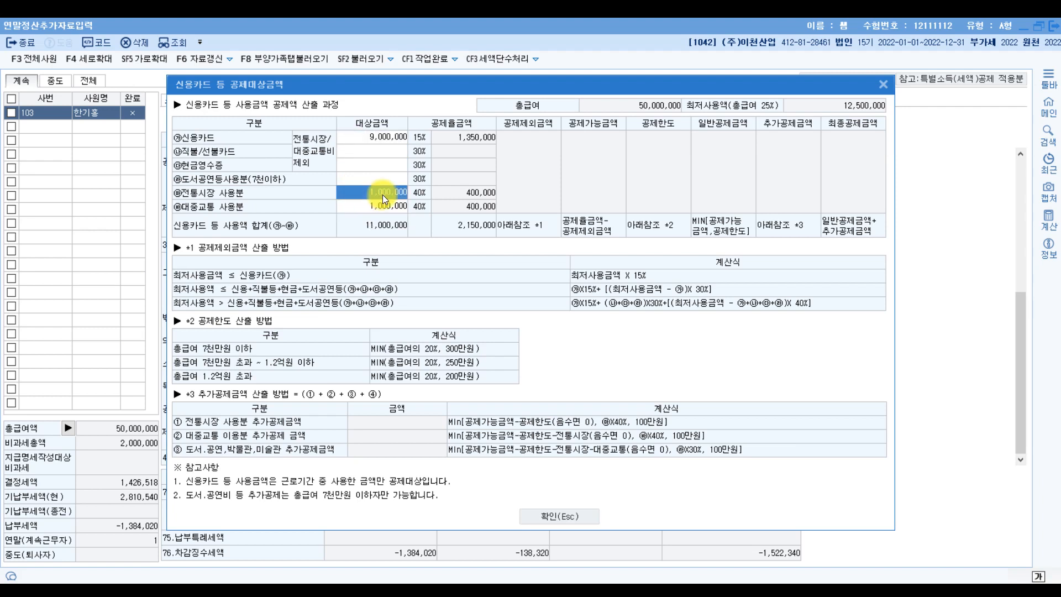
key("Delete")
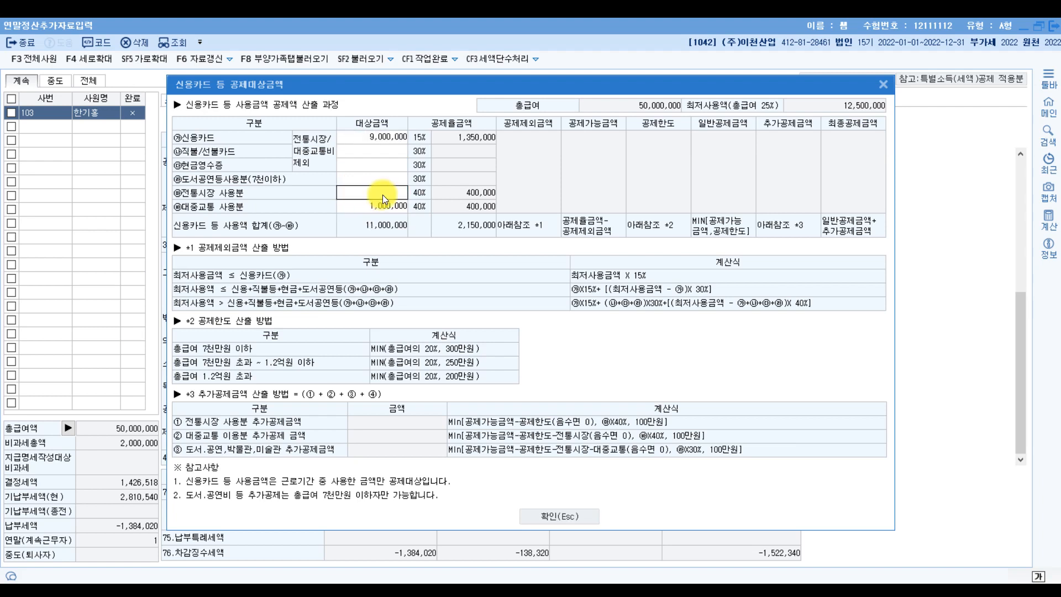
key("Return")
left_click(379, 191)
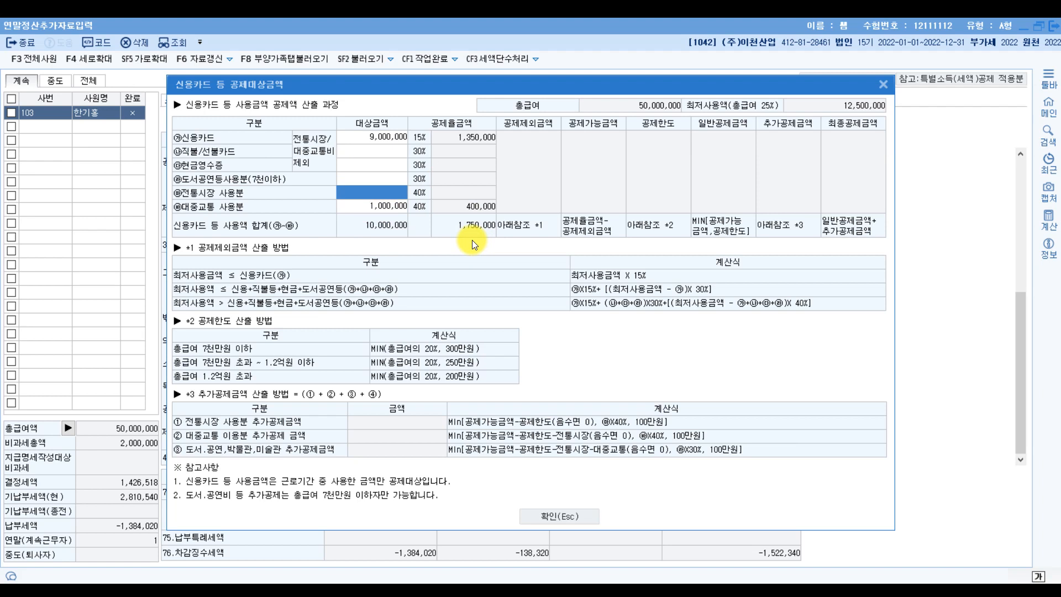
type("5000000")
key("Return")
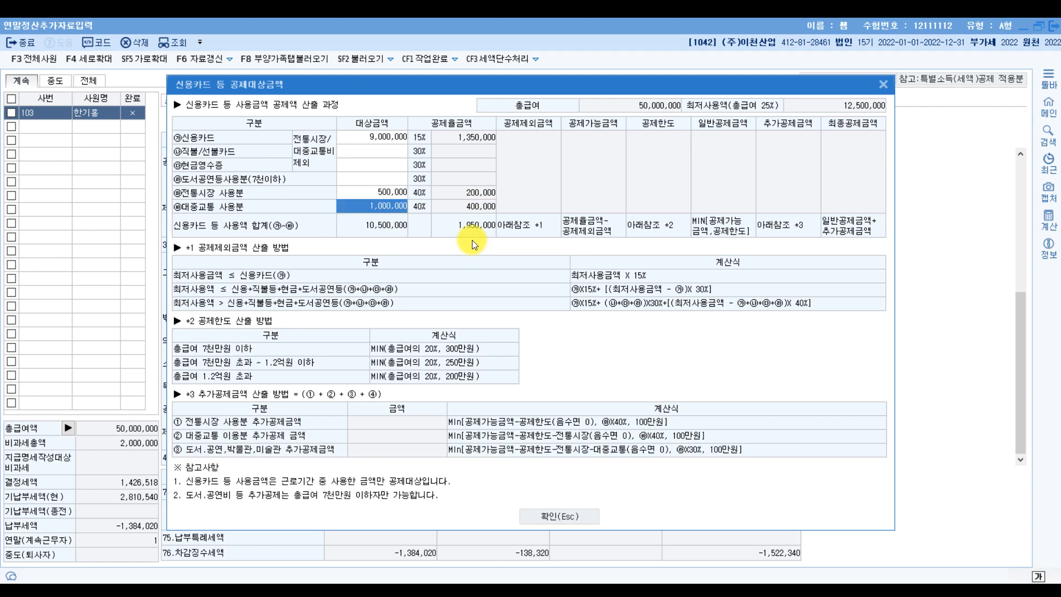
left_click(363, 191)
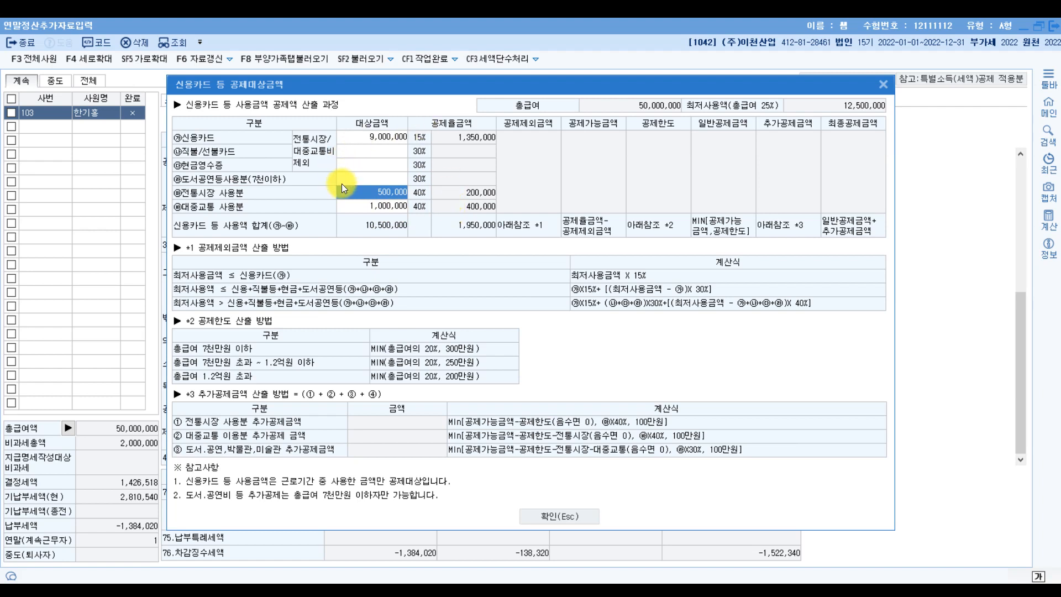
- Enter 3,500,000 in 현금영수증 and confirm the breakdown at a 600,000 deduction
left_click(388, 167)
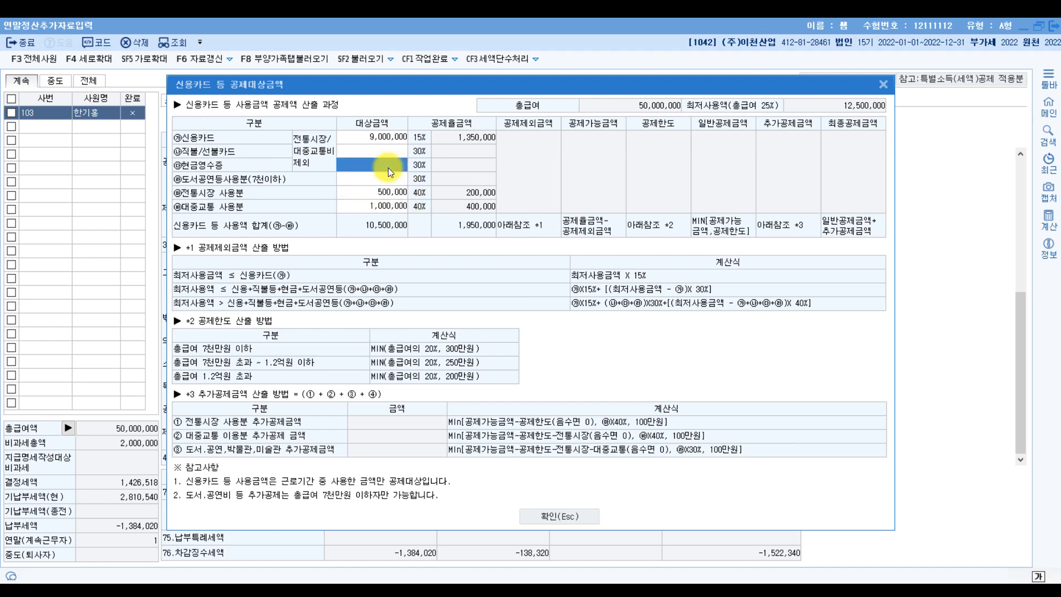
type("3,500,000")
key("Return")
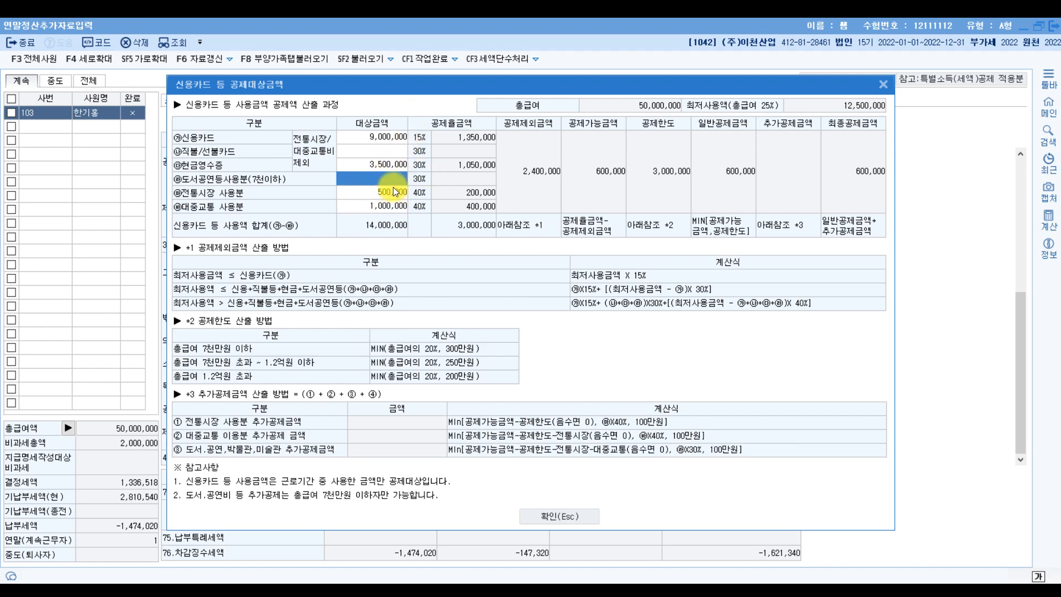
left_click(570, 513)
key("alt+Tab")
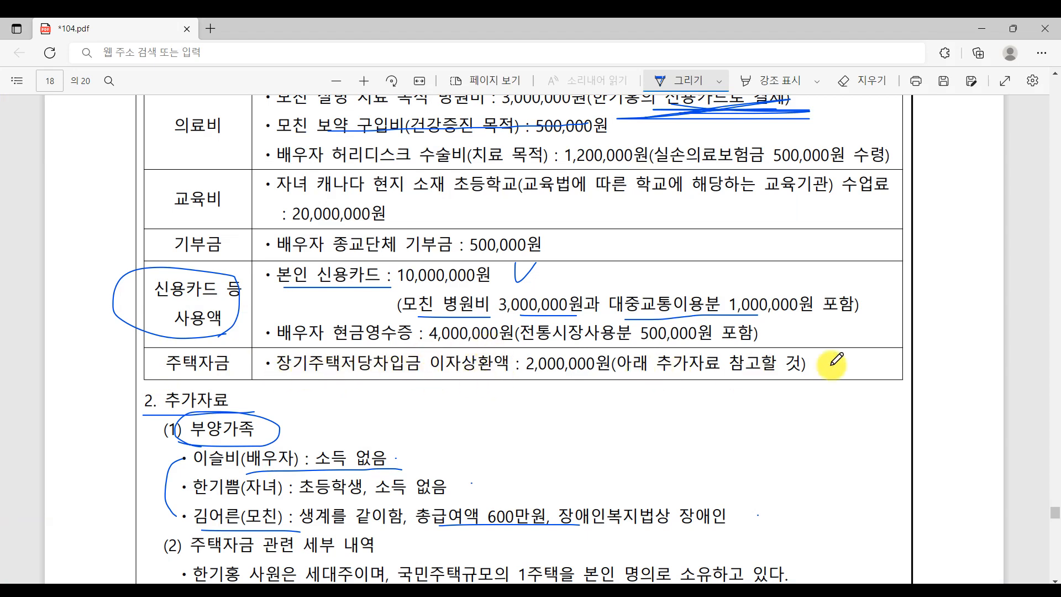
- Ink the 주택자금 details: one-house ownership, 2014년 6월 1일 borrowing date, 15년 고정금리 term
scroll(823, 447, "down", 6)
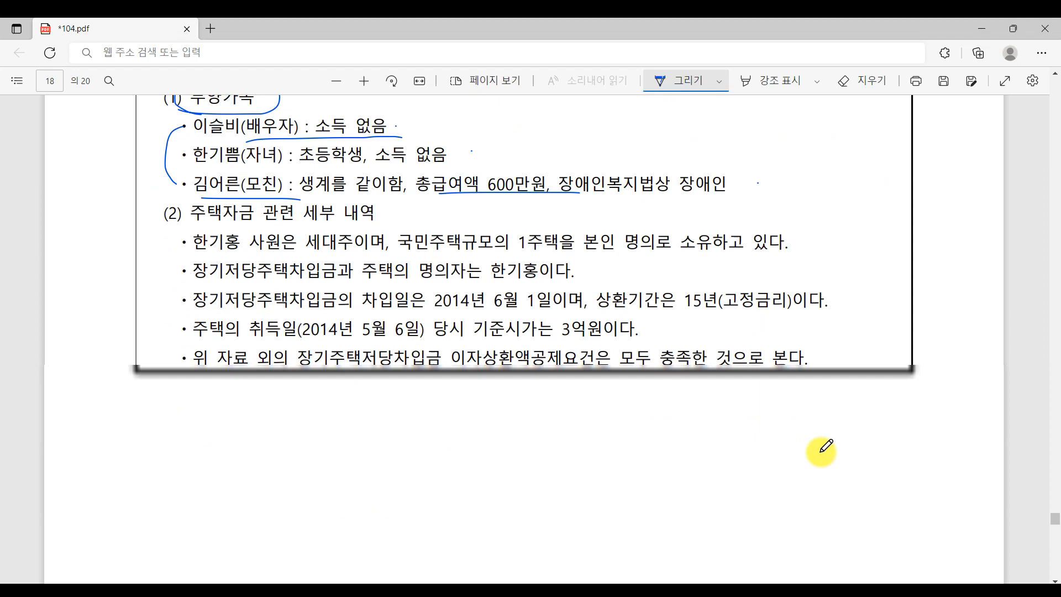
scroll(822, 452, "up", 1)
left_click_drag(182, 244, 429, 242)
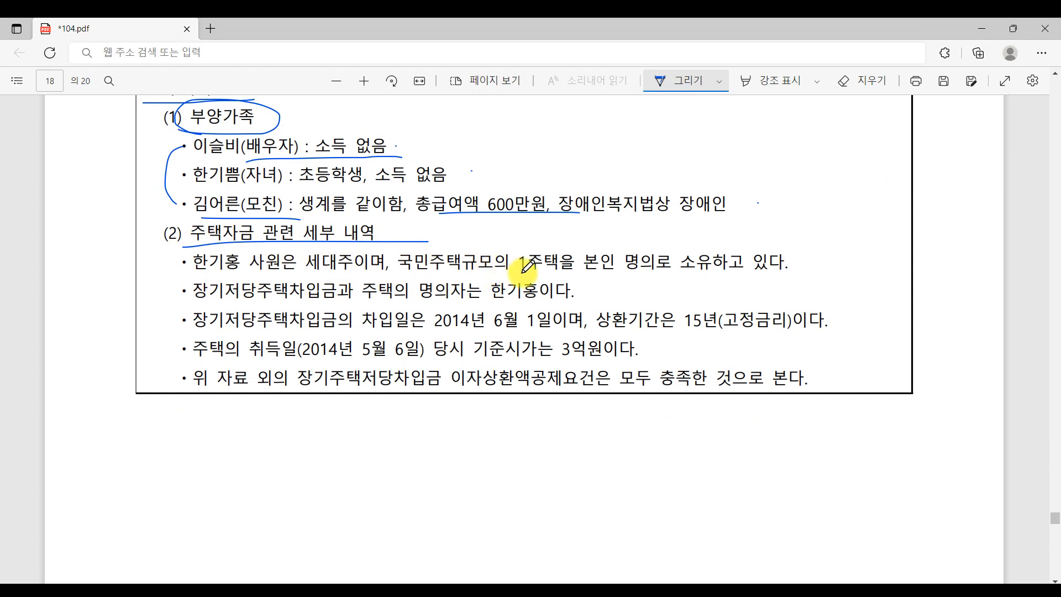
mouse_move(523, 272)
left_mouse_down()
mouse_move(806, 272)
mouse_move(860, 236)
left_mouse_up()
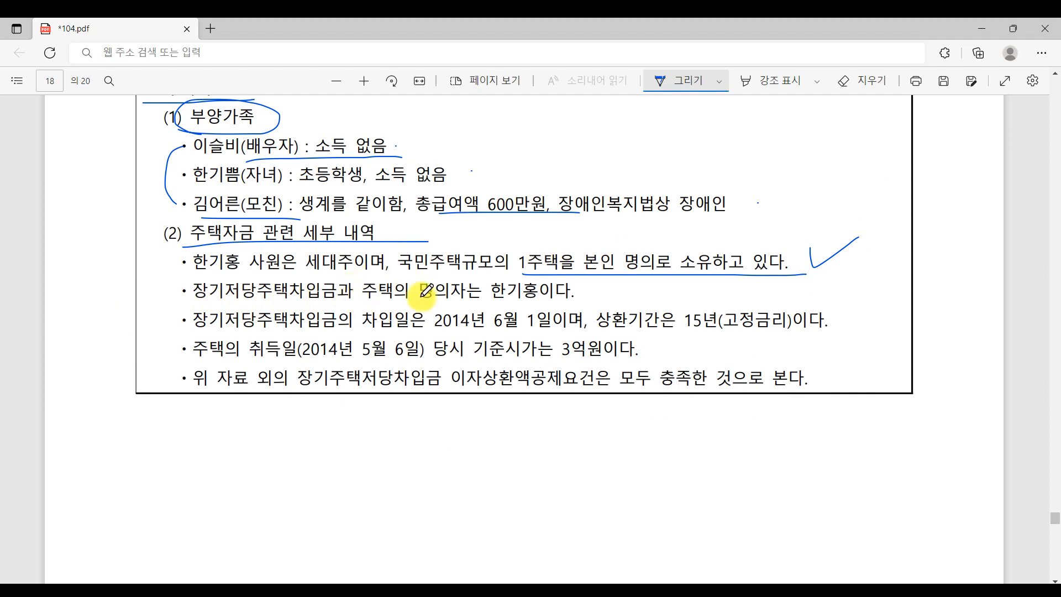
left_click_drag(401, 302, 577, 288)
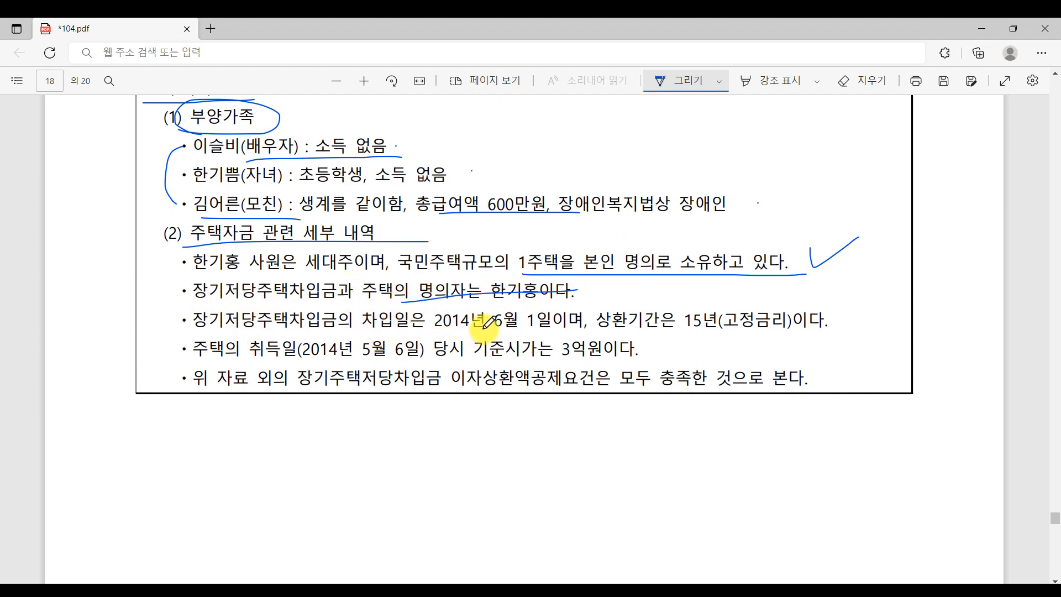
mouse_move(485, 330)
left_mouse_down()
mouse_move(422, 325)
mouse_move(561, 313)
mouse_move(448, 339)
mouse_move(507, 320)
mouse_move(437, 331)
mouse_move(544, 329)
left_mouse_up()
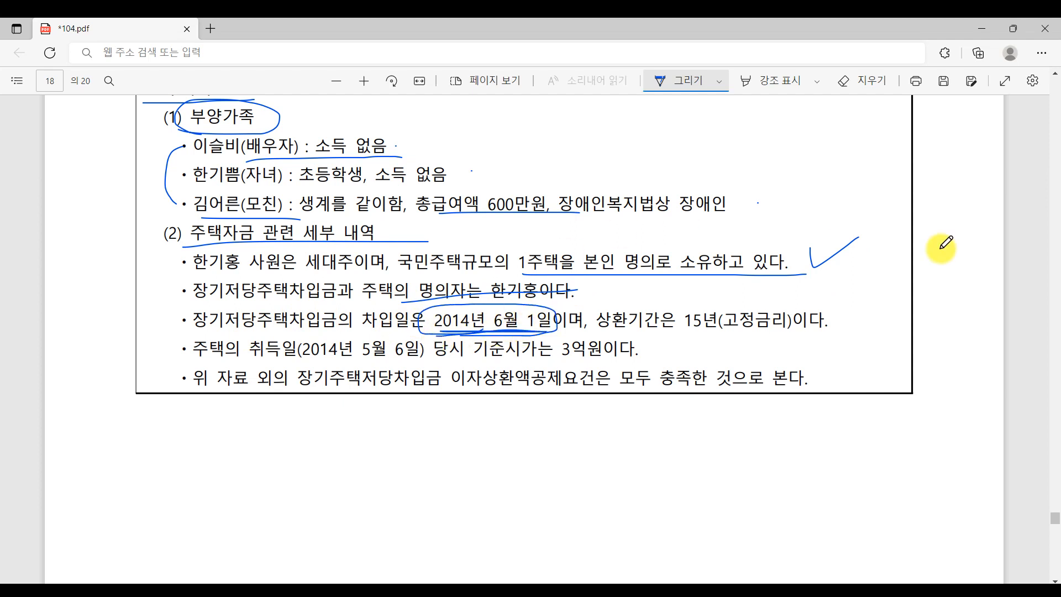
left_click_drag(676, 334, 796, 333)
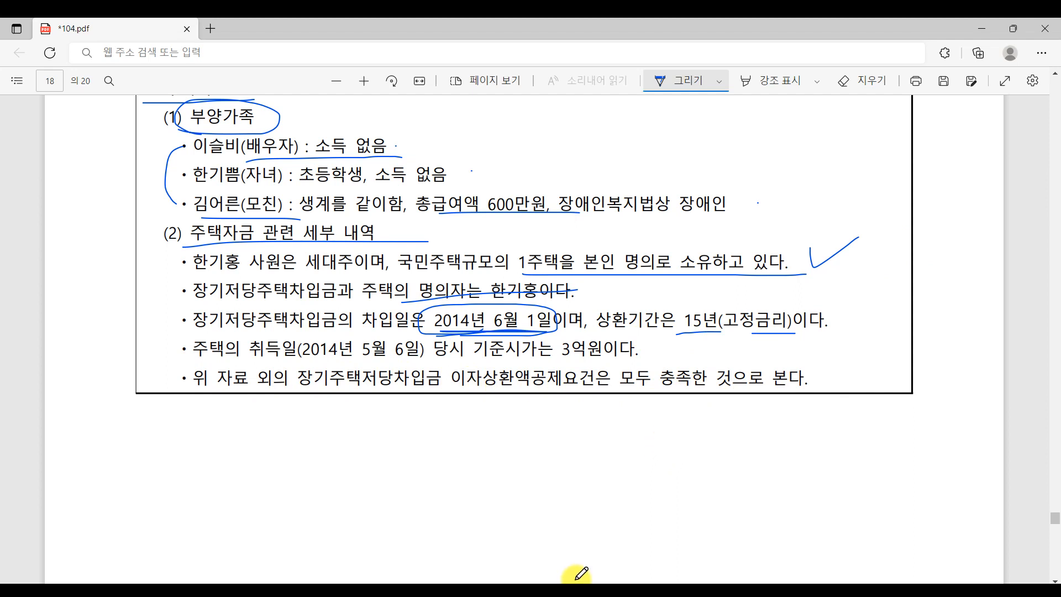
- Open the 주택자금 window from row 34's 장기주택저당차입금이자상환액 지출액 cell in 연말정산입력
left_click(598, 591)
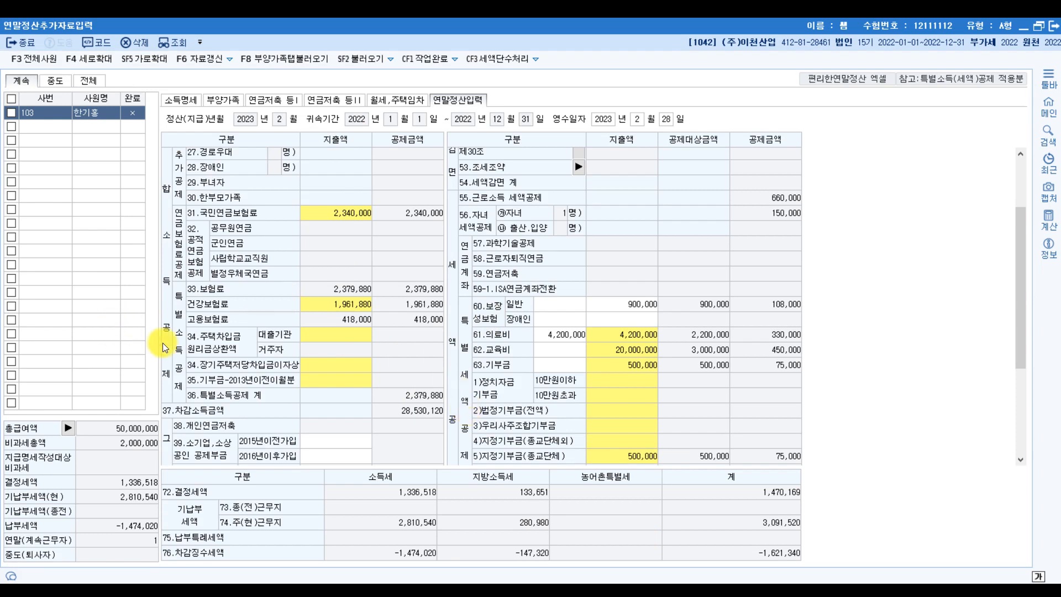
left_click(196, 347)
left_click(313, 367)
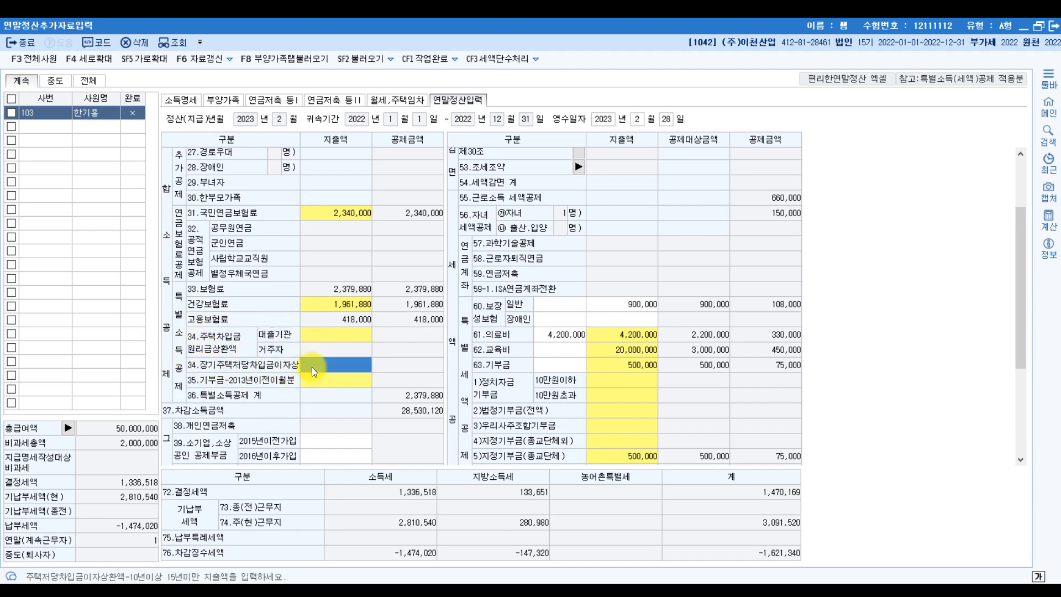
left_click(312, 367)
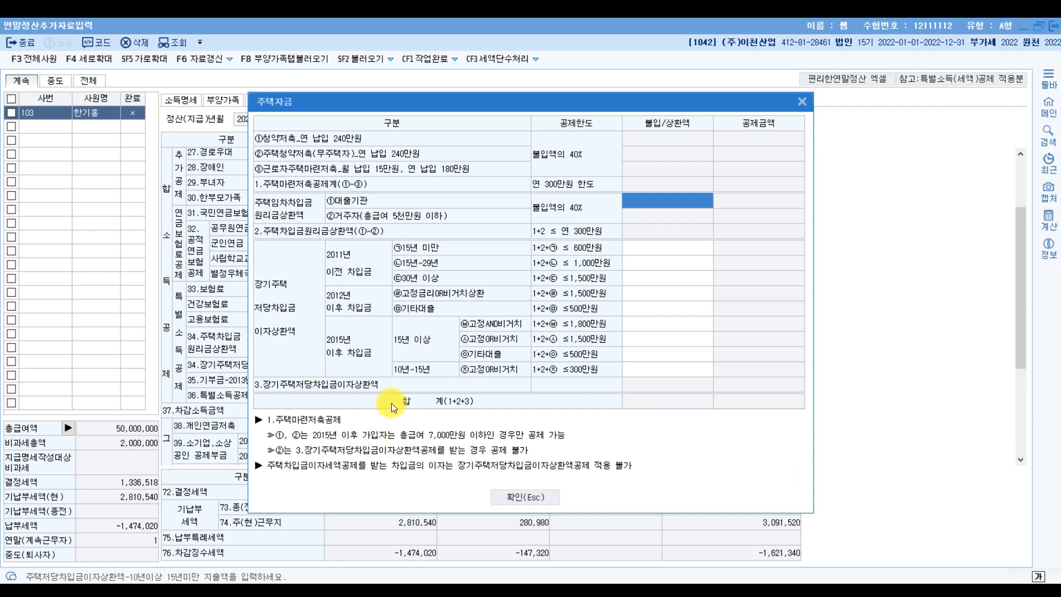
- Enter 2,000,000 under the 2012년 이후 고정금리or비거치상환 row and apply it to the settlement
left_click(348, 352)
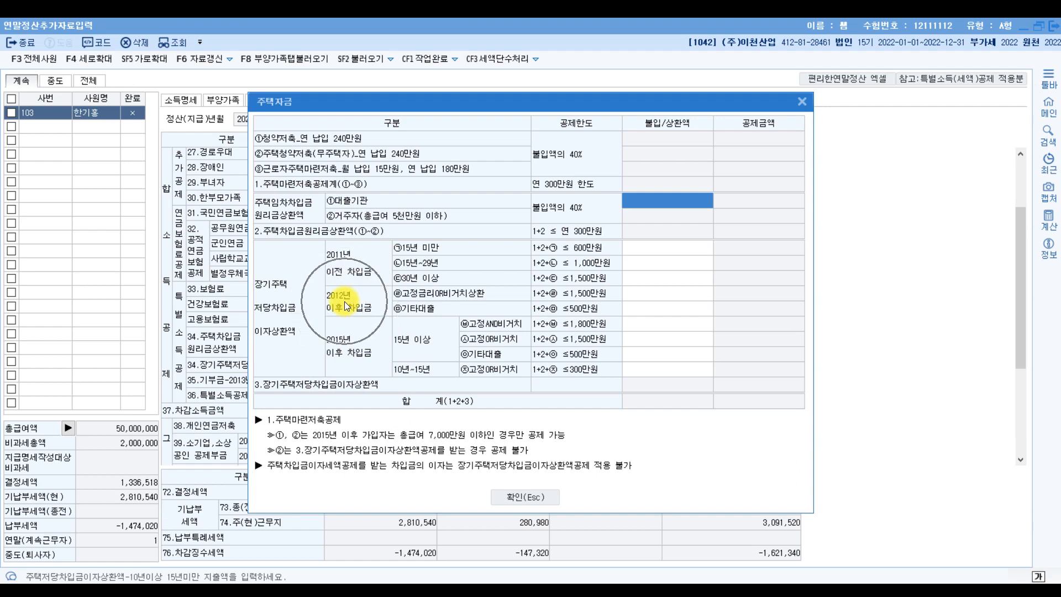
left_click(654, 294)
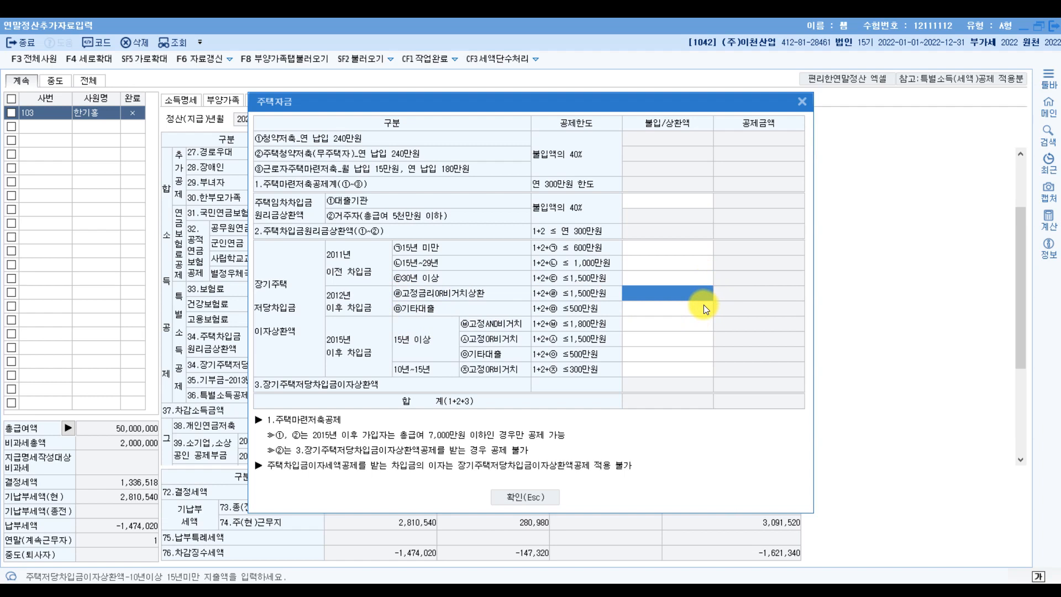
type("3")
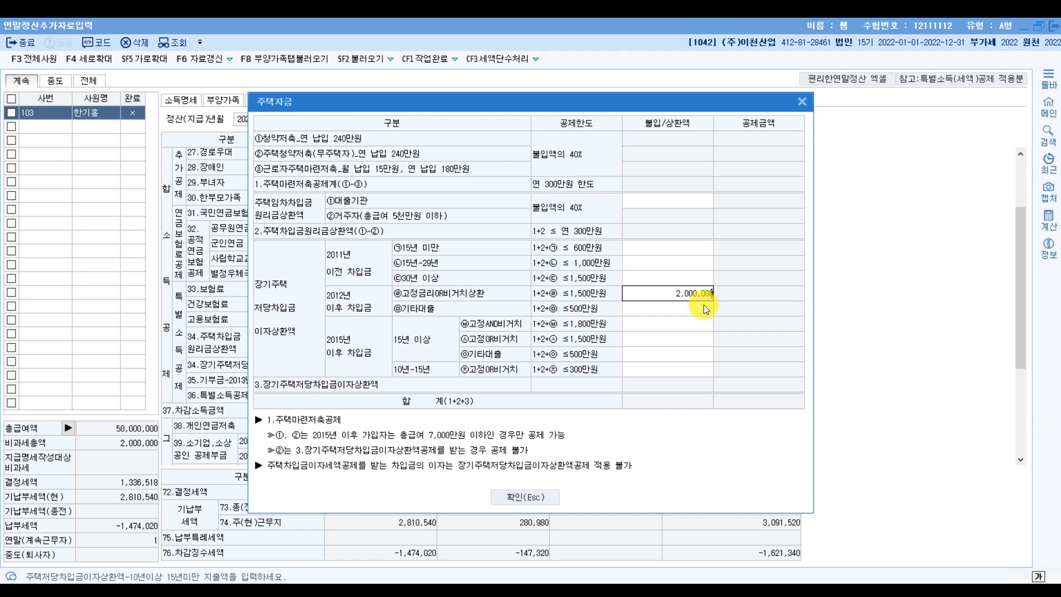
left_click(635, 360)
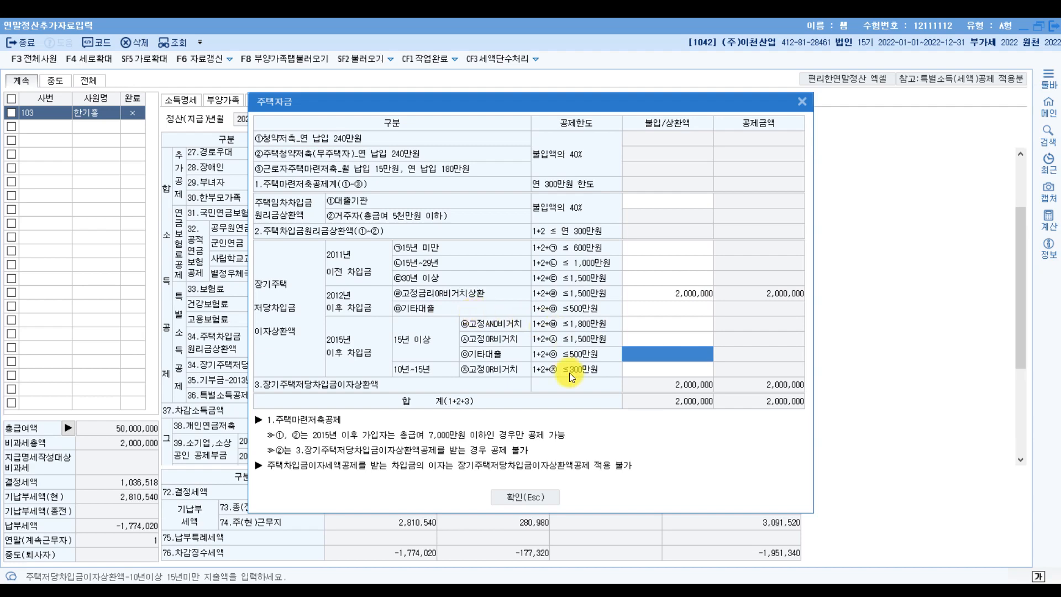
left_click(535, 495)
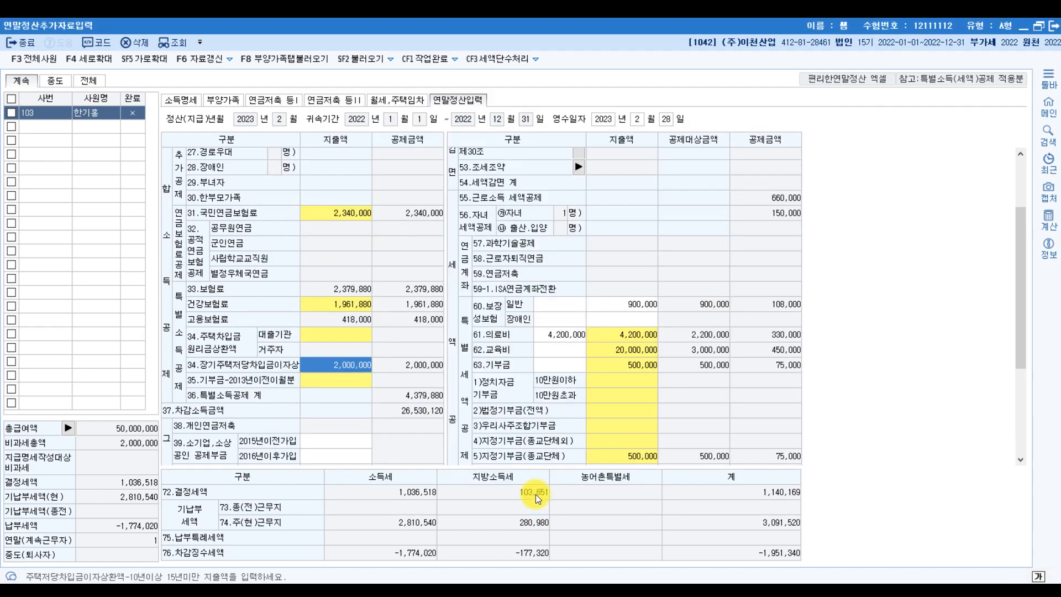